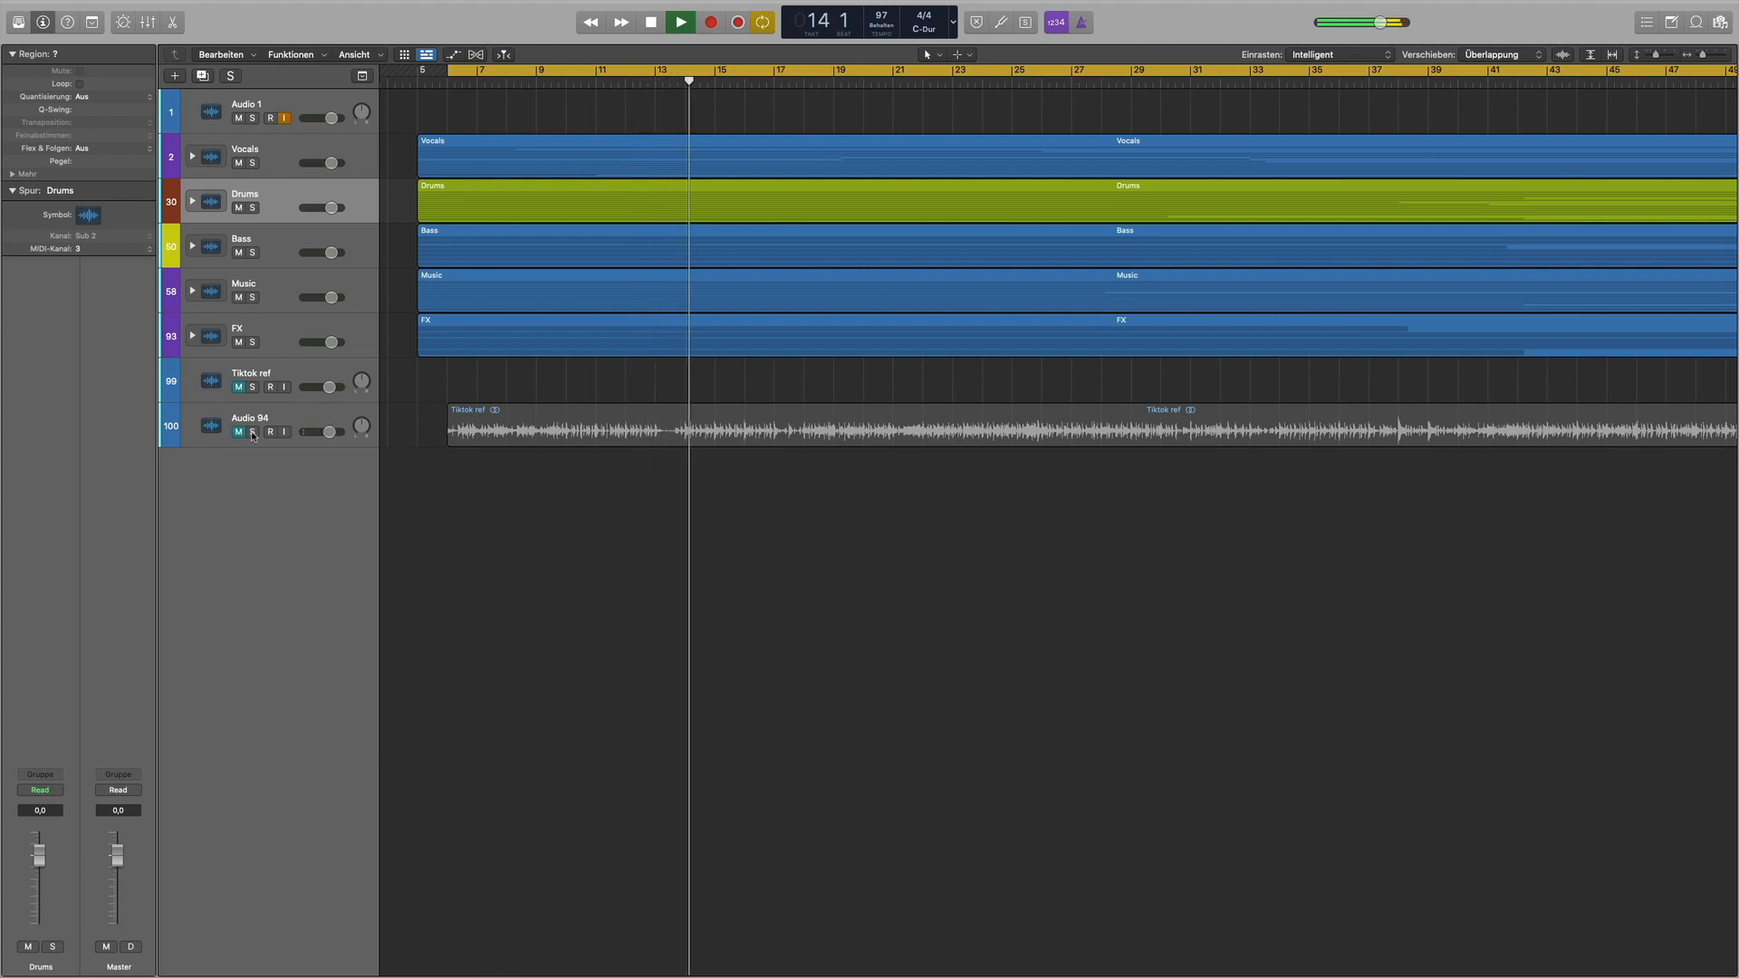
Step: Compare the mix with the reference track Audio 94 by toggling its solo during playback, and stop playback
click(253, 432)
click(253, 432)
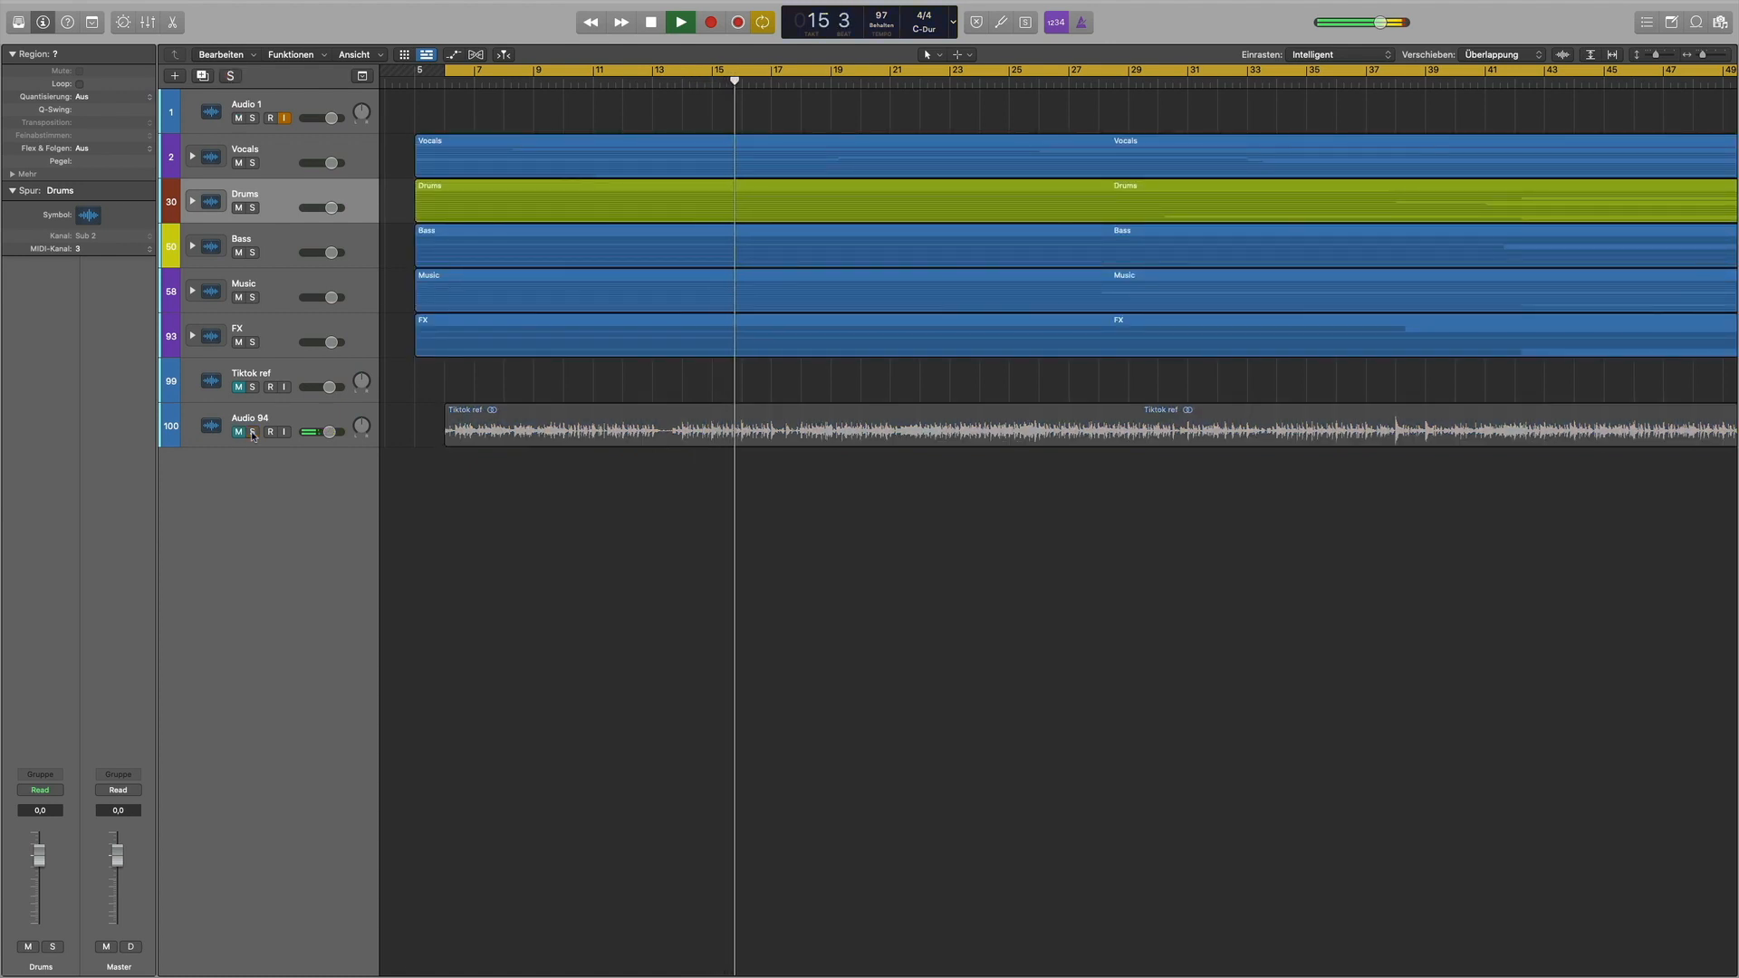
click(253, 432)
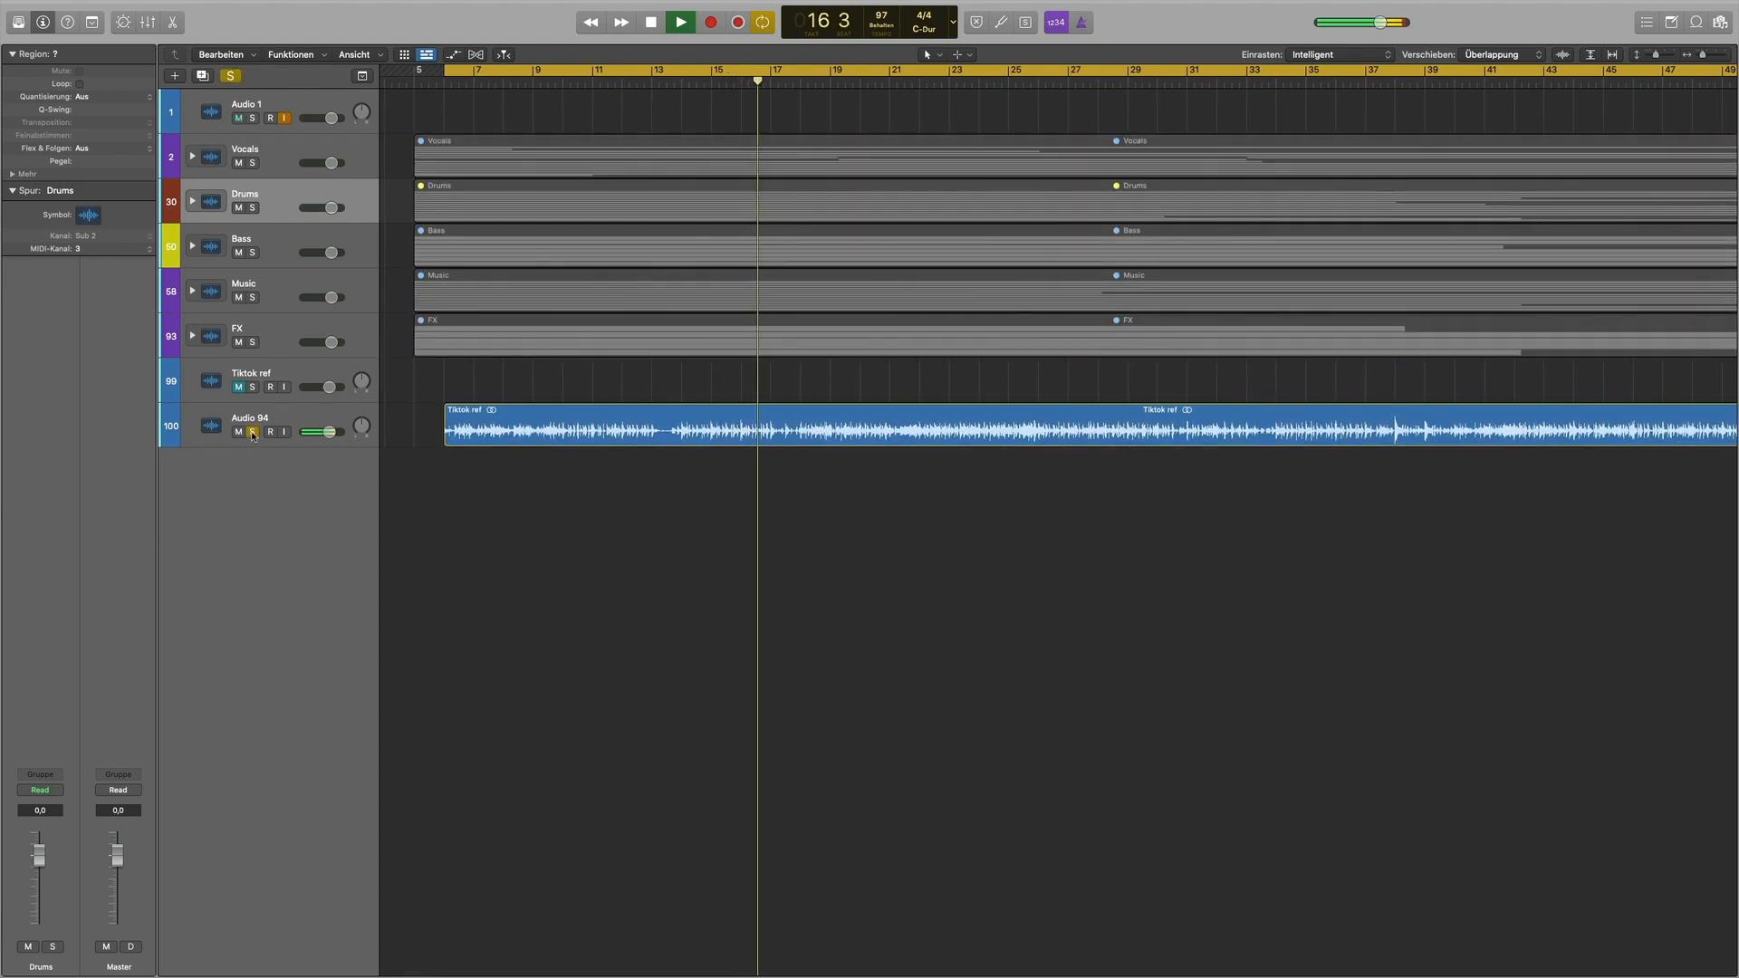
click(252, 432)
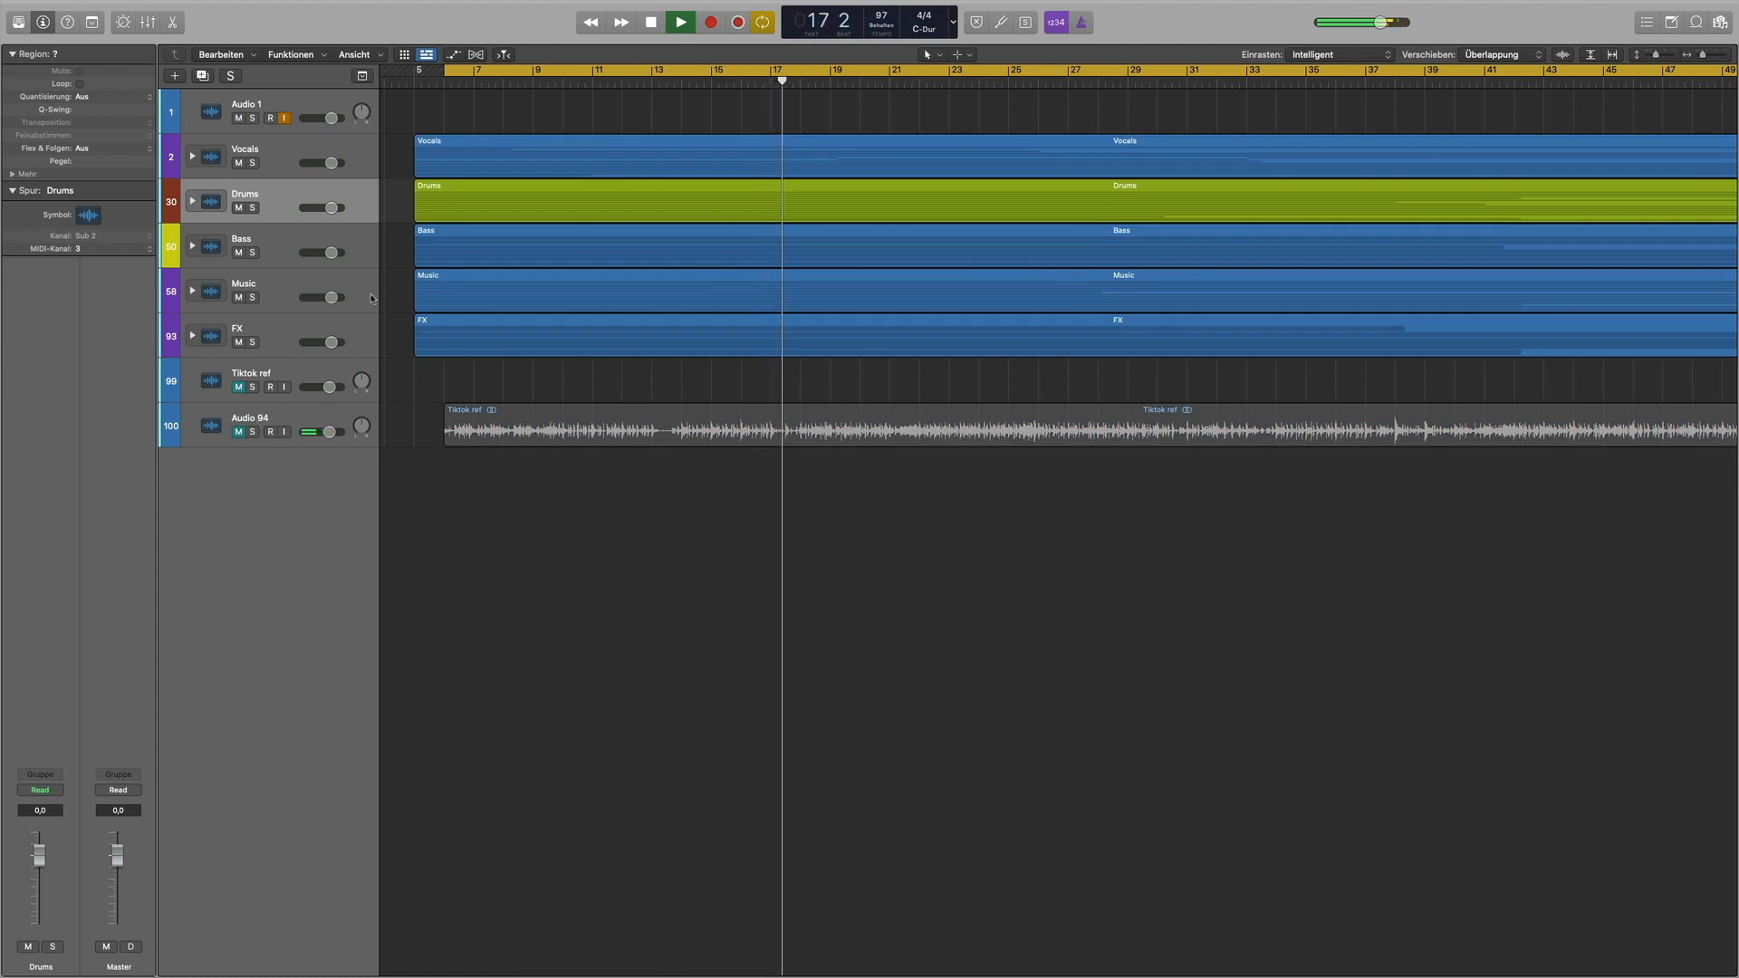
key(space)
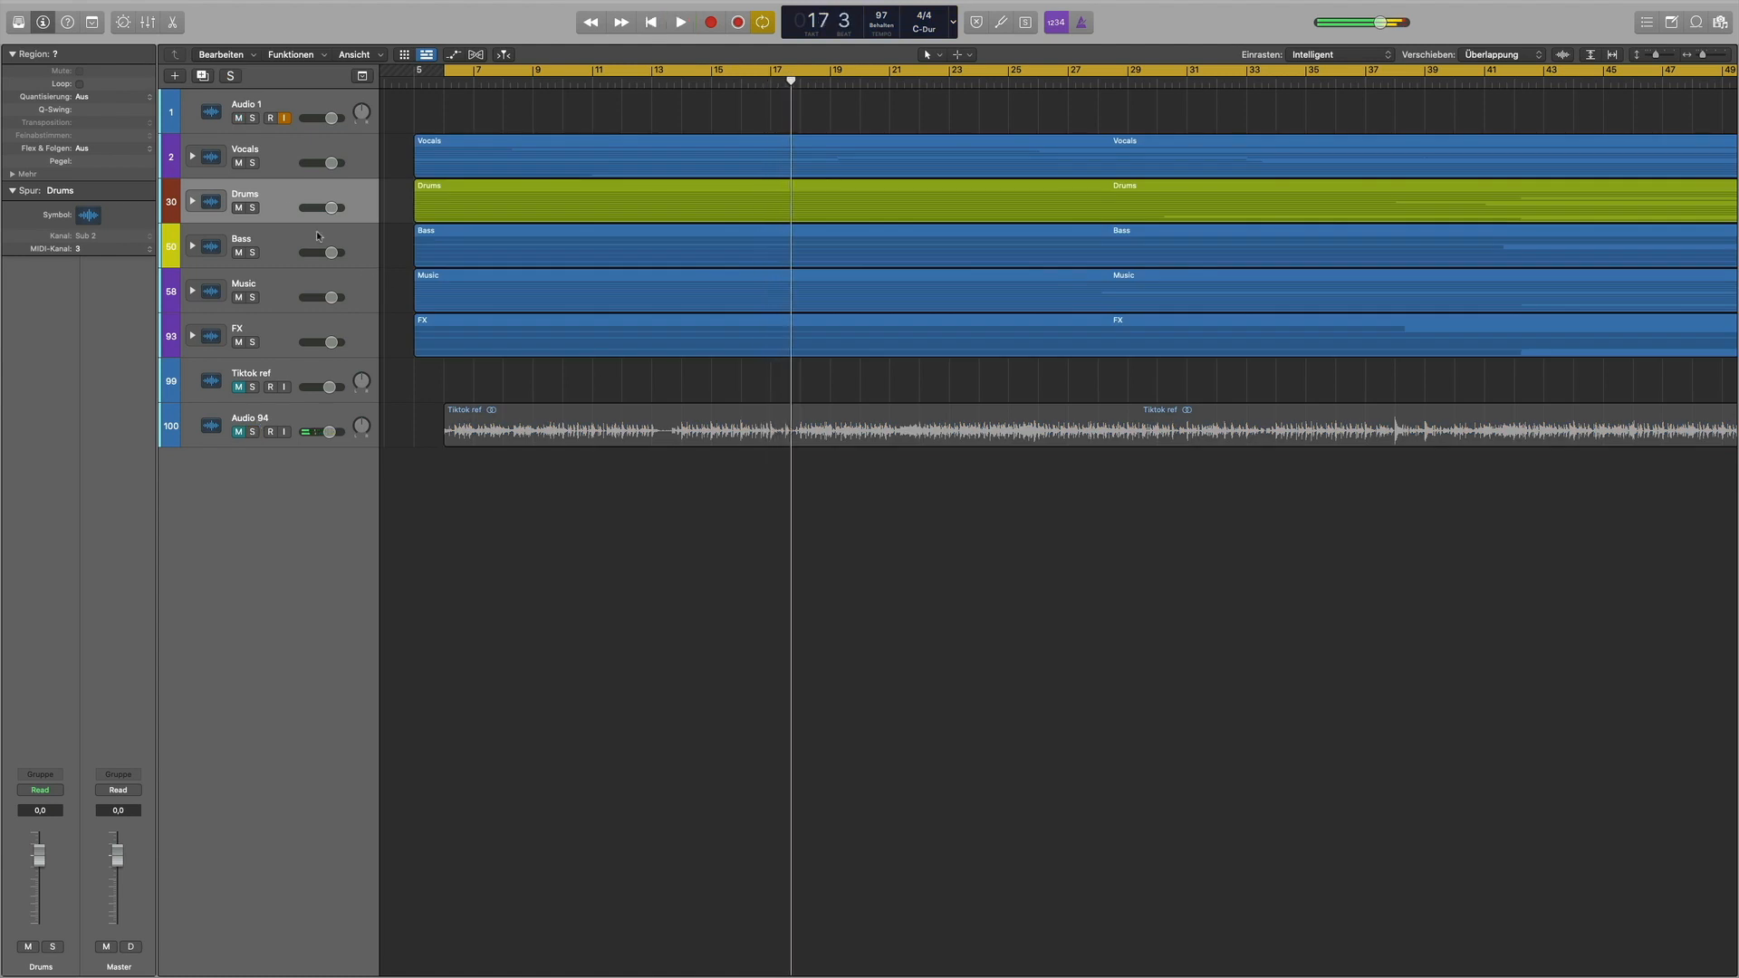
Step: Expand the Vocals stack, play it soloed from bar 17, review its individual tracks and collapse the stack again
click(193, 157)
key(space)
click(776, 80)
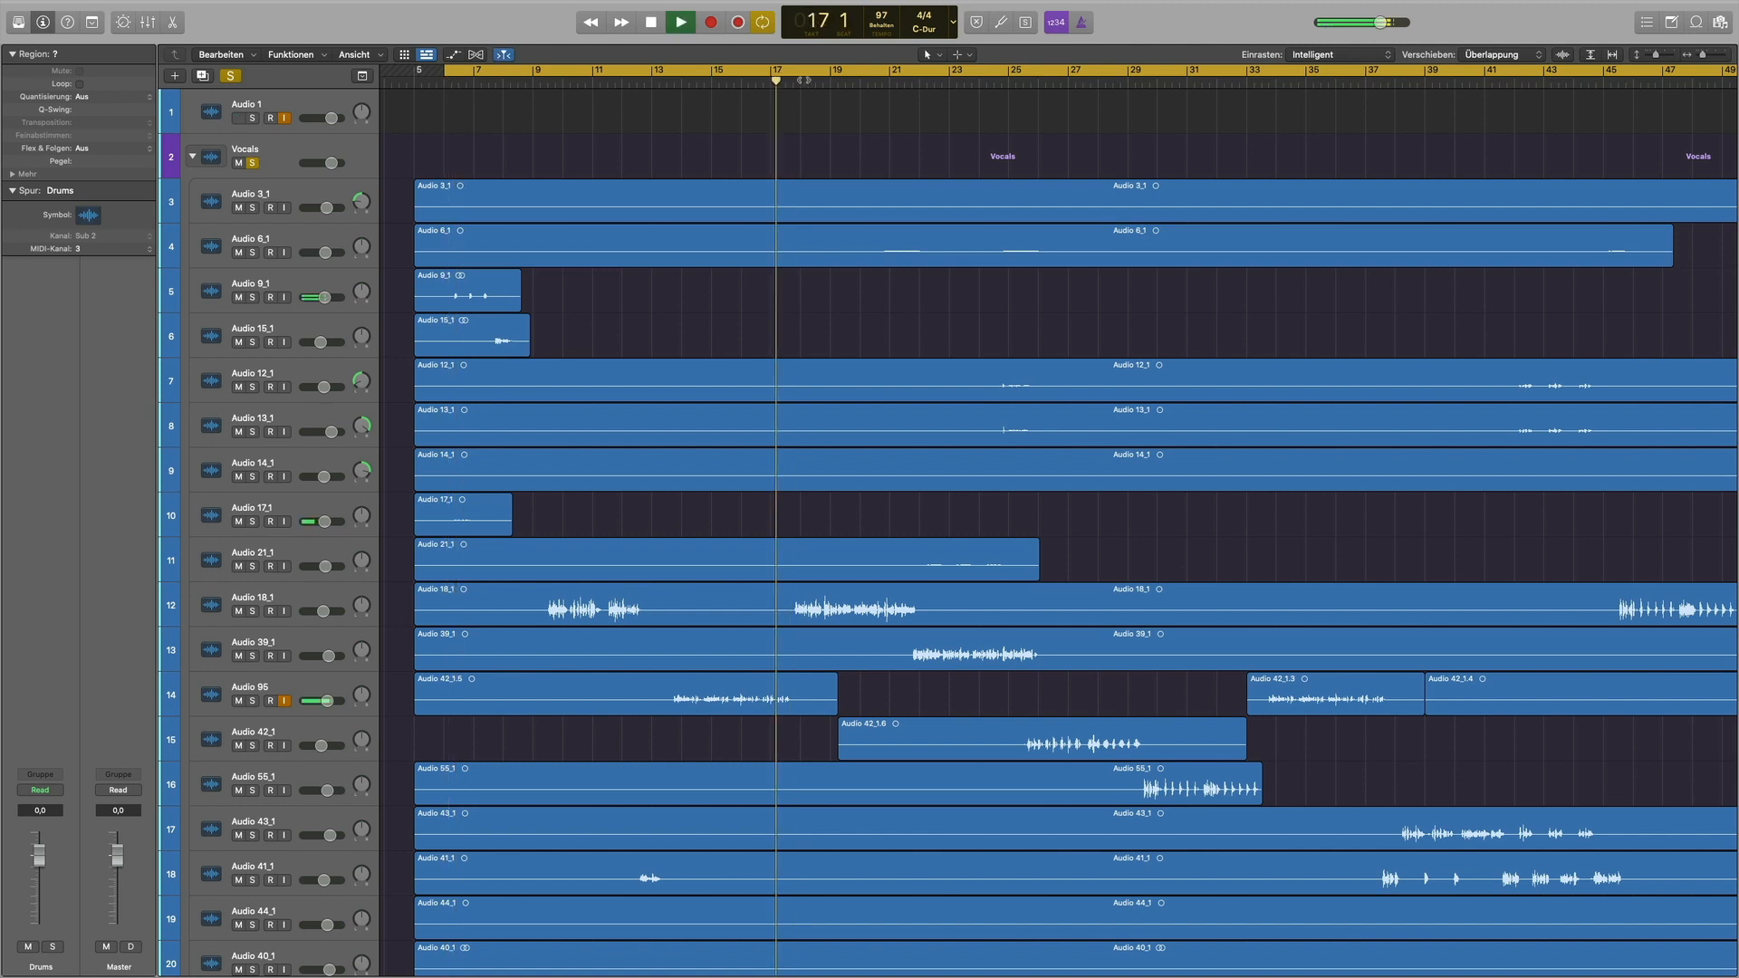
scroll(309, 288, down, 1)
scroll(309, 288, down, 5)
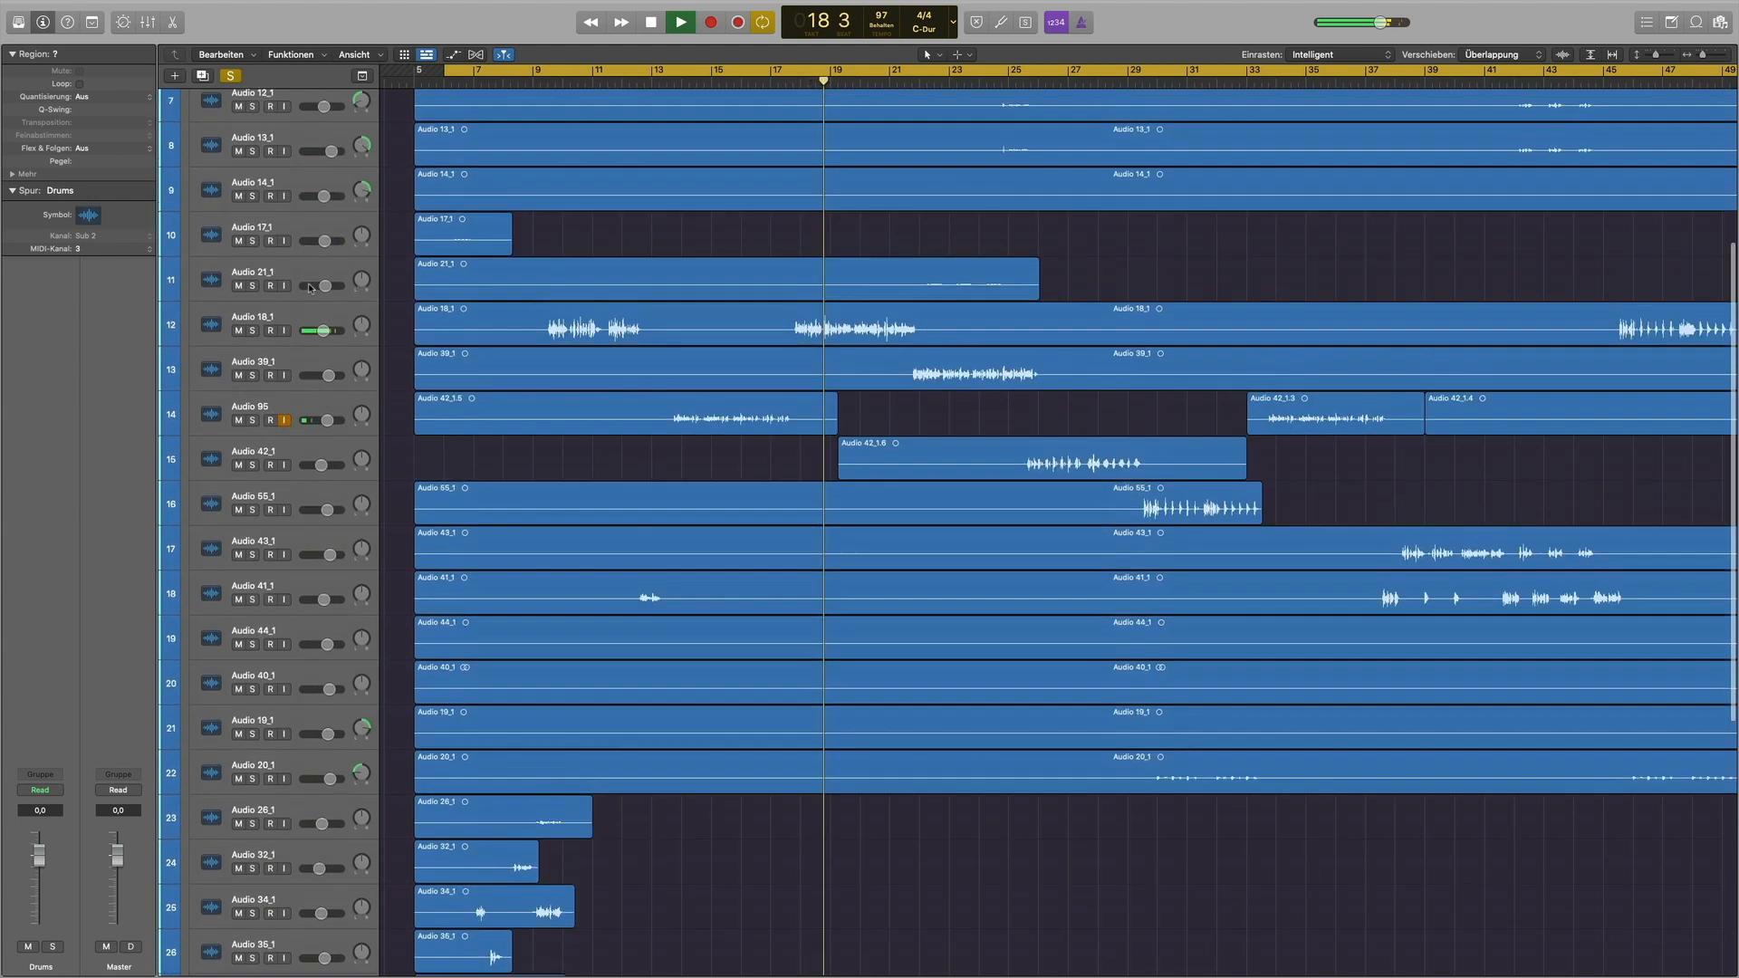
scroll(309, 288, up, 6)
click(192, 157)
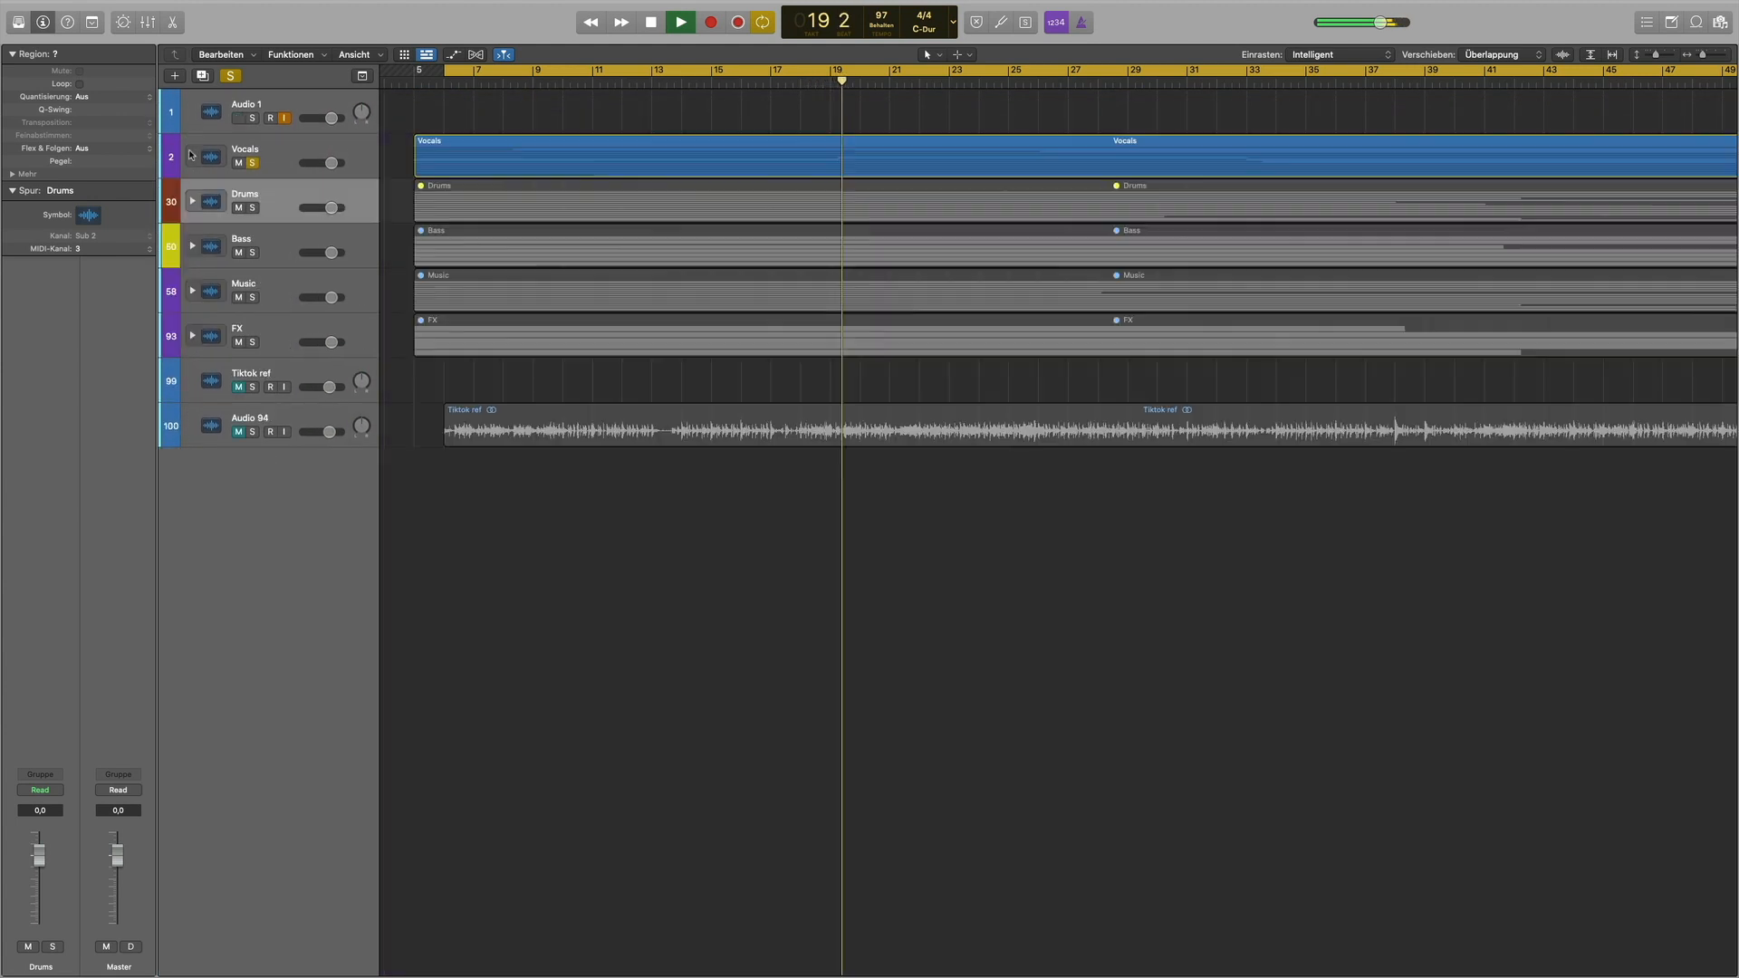
Step: Solo the Drums stack instead of Vocals, expand it to review its individual tracks, and collapse it again
click(255, 208)
click(253, 164)
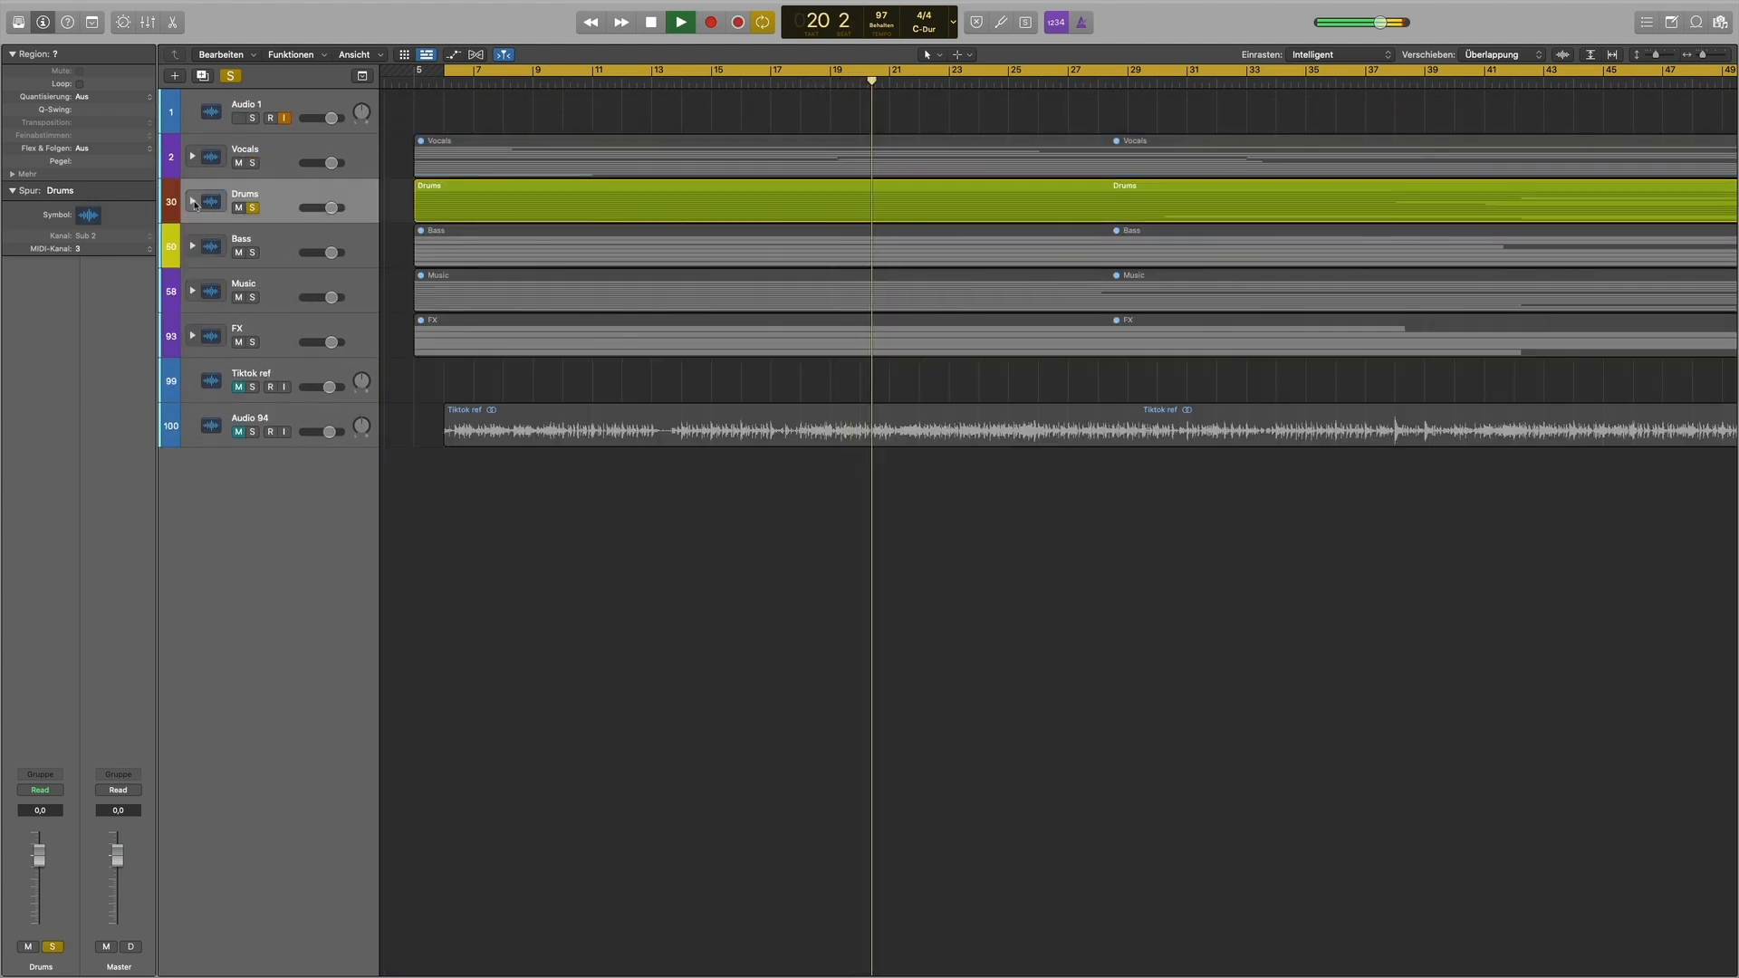
click(192, 201)
scroll(554, 333, down, 5)
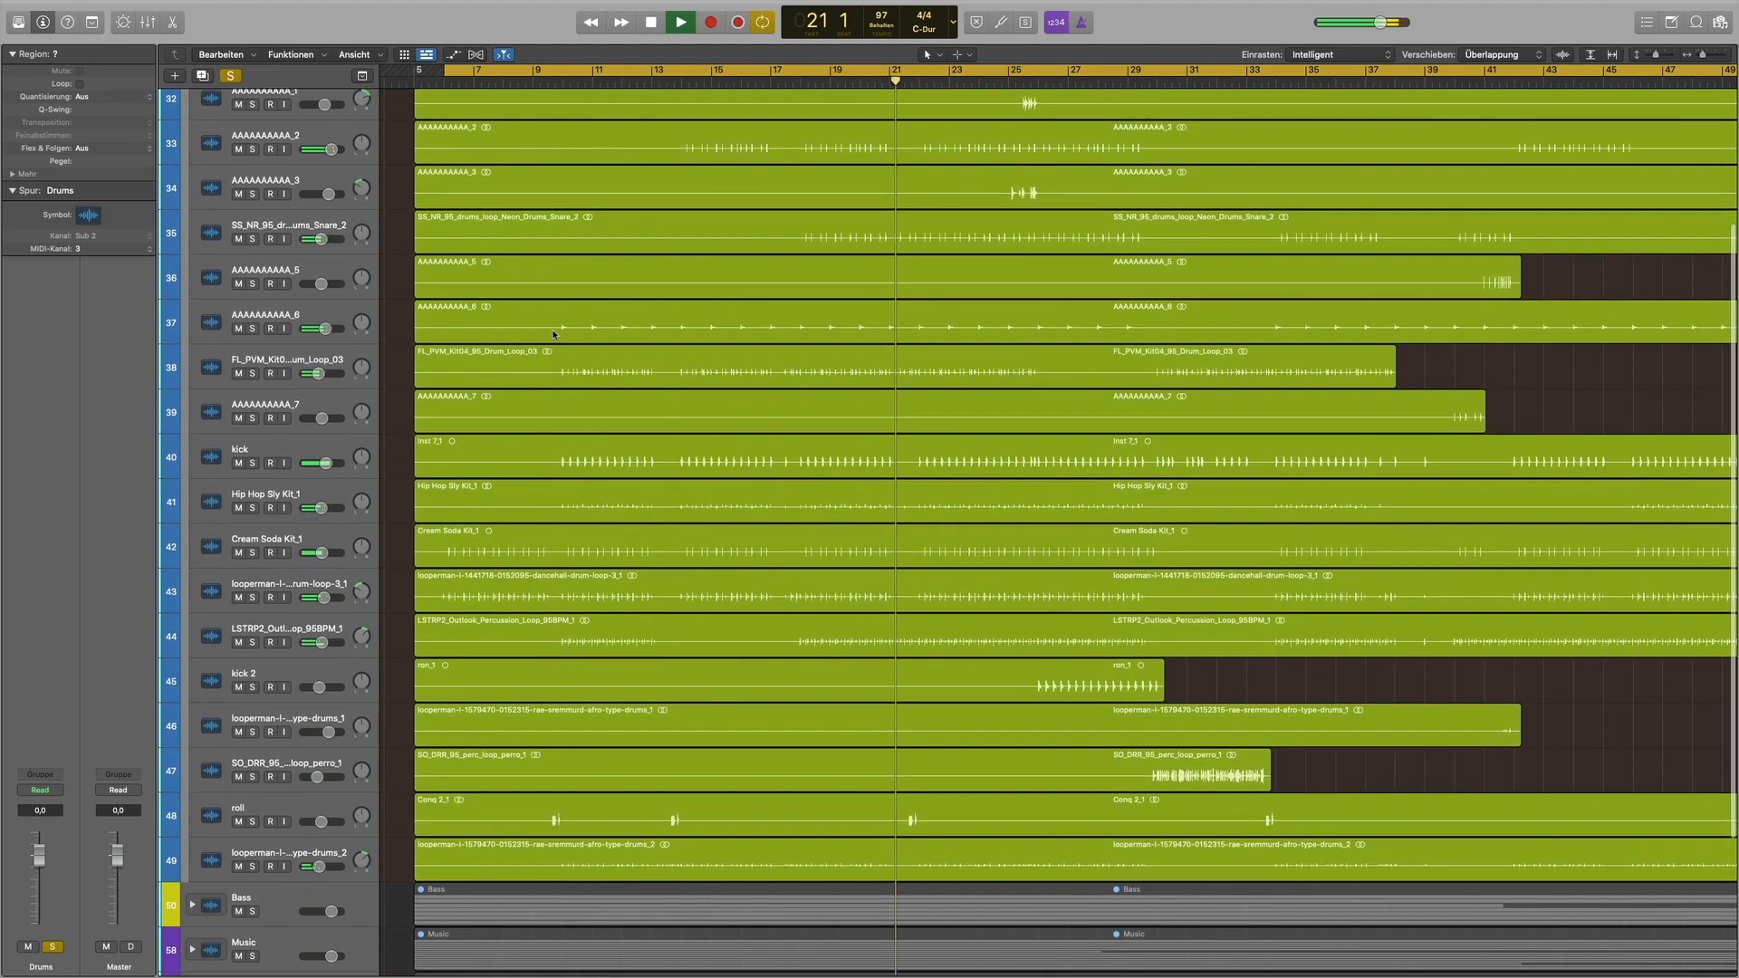
scroll(555, 334, down, 2)
scroll(554, 333, up, 3)
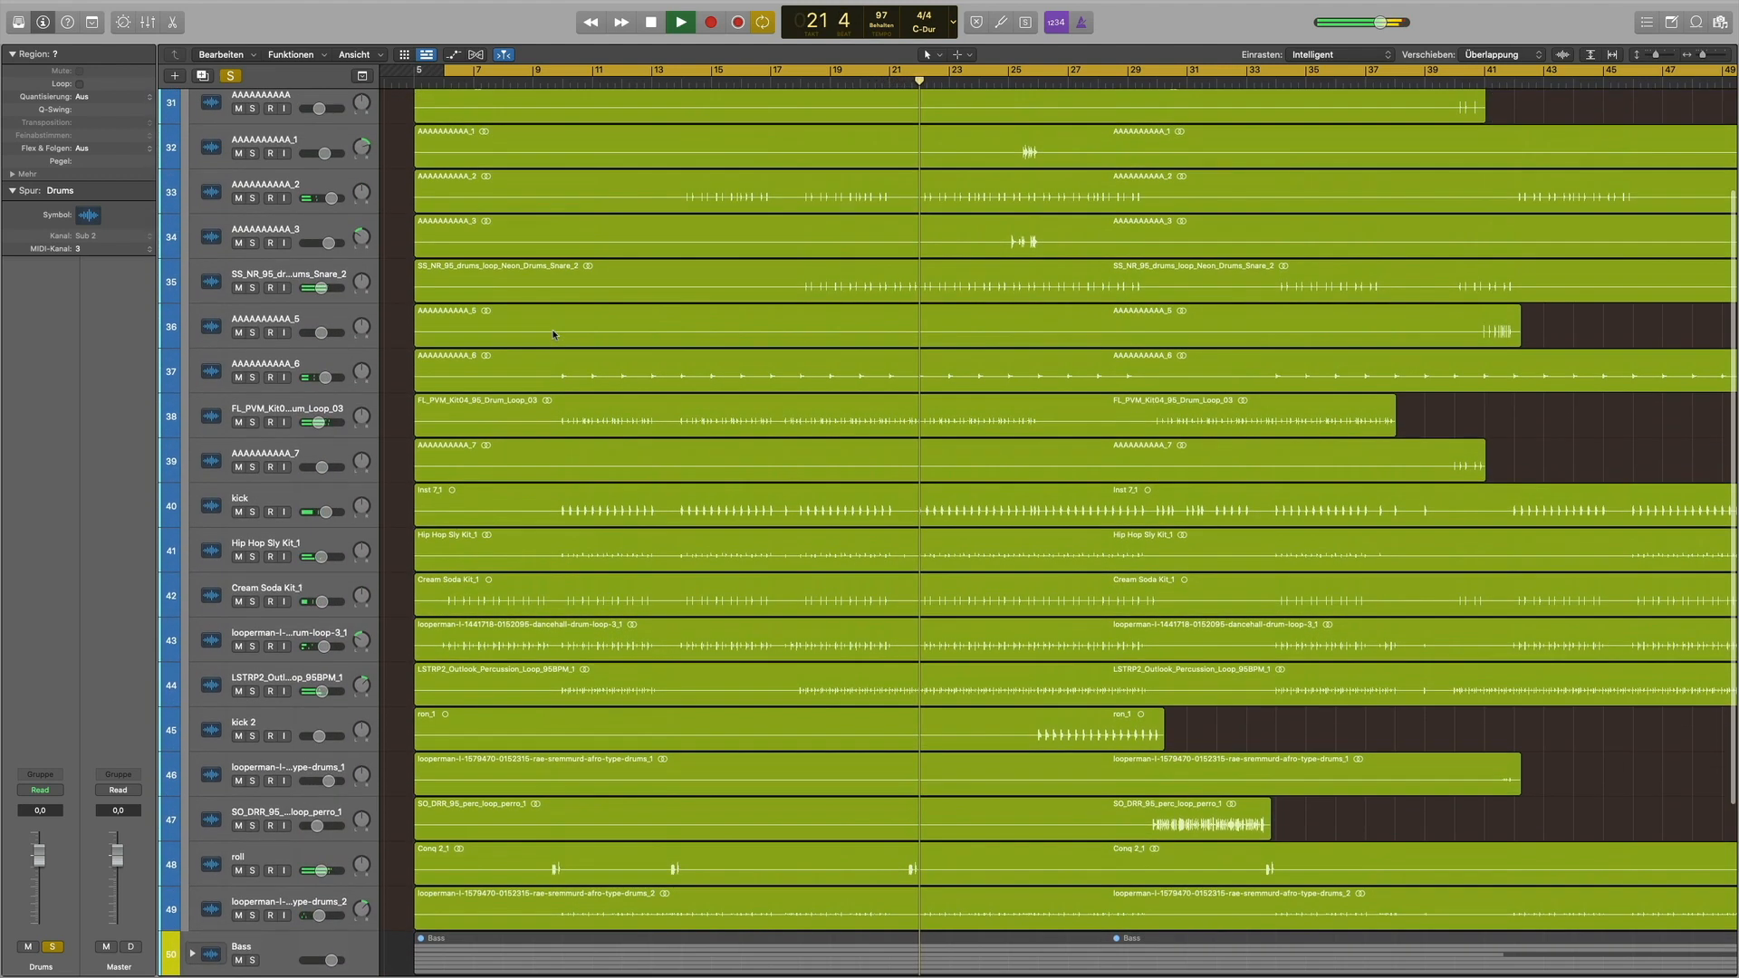
scroll(554, 334, up, 2)
click(192, 201)
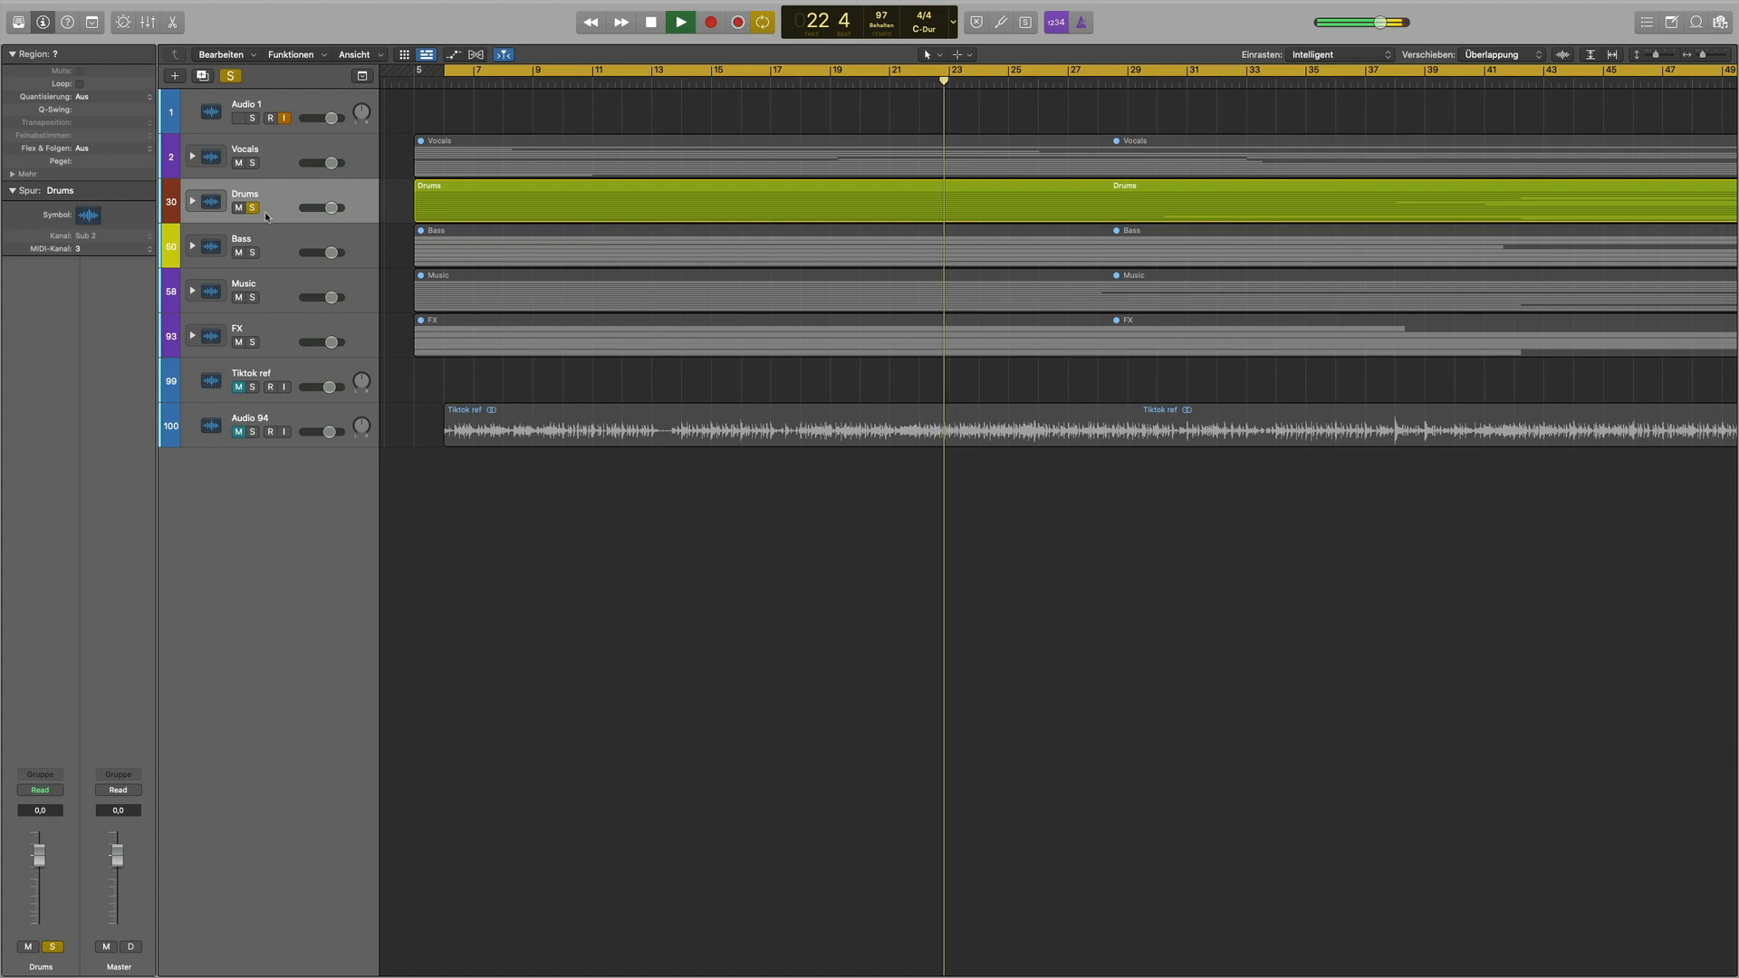
Step: Solo the Bass stack instead of Drums, expand it to review its tracks, collapse it and turn its solo off
click(253, 254)
click(252, 207)
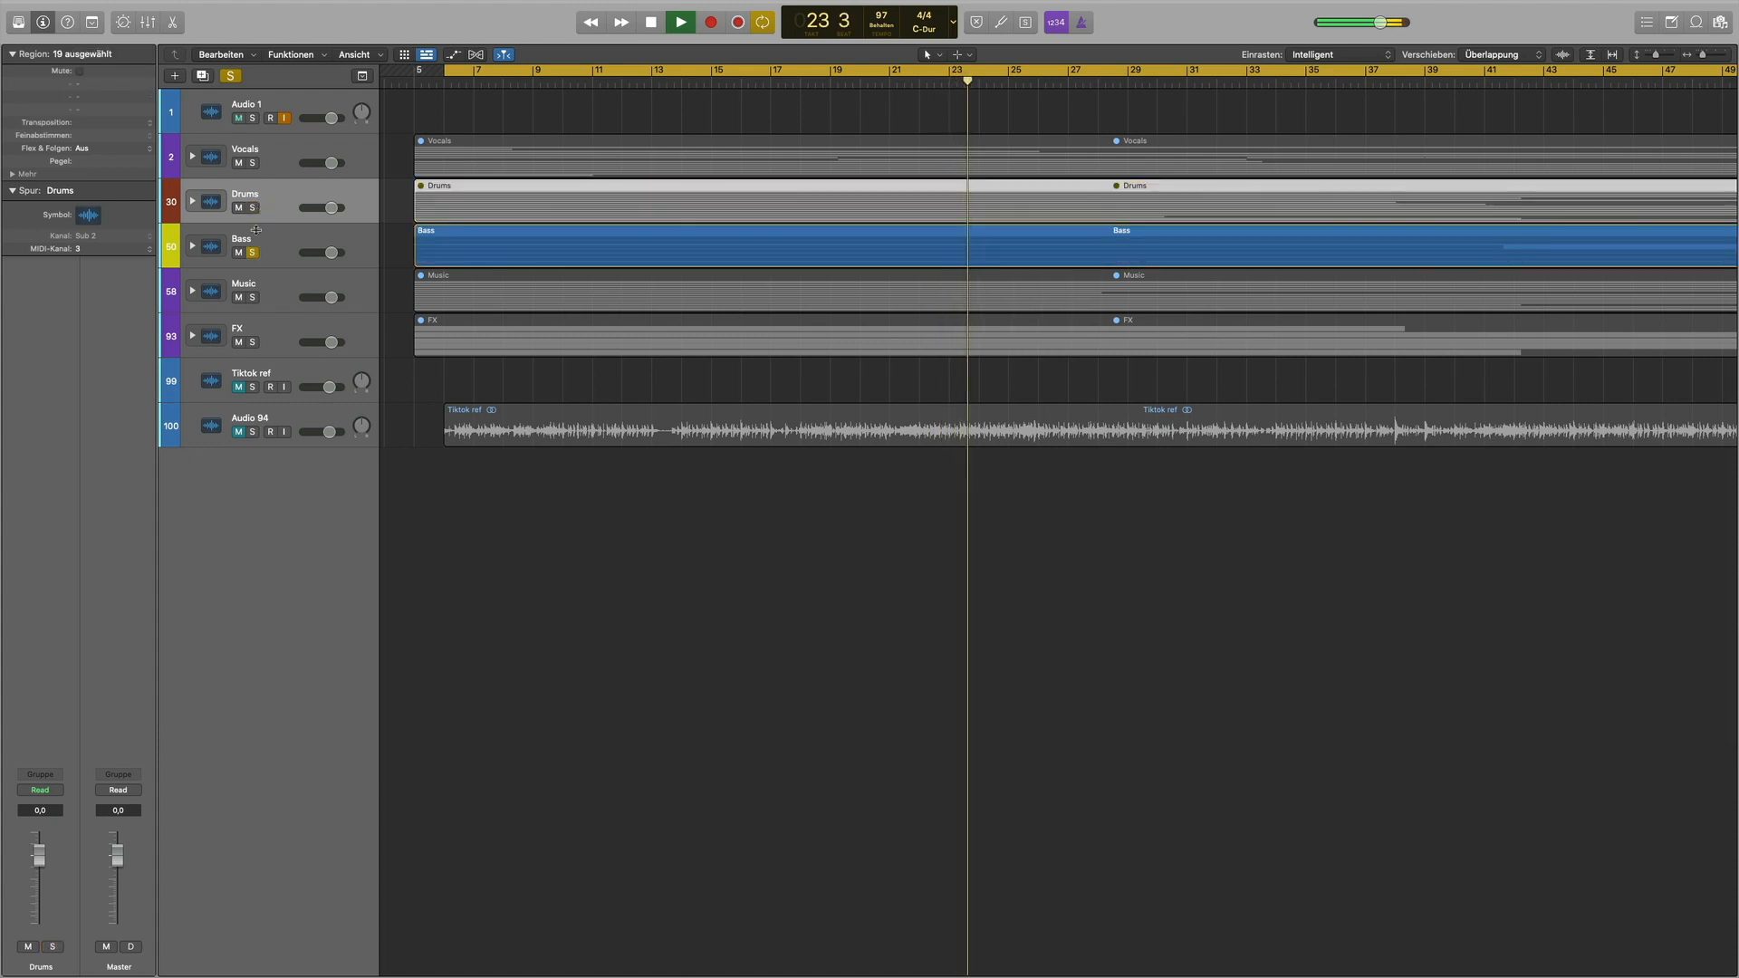
click(193, 246)
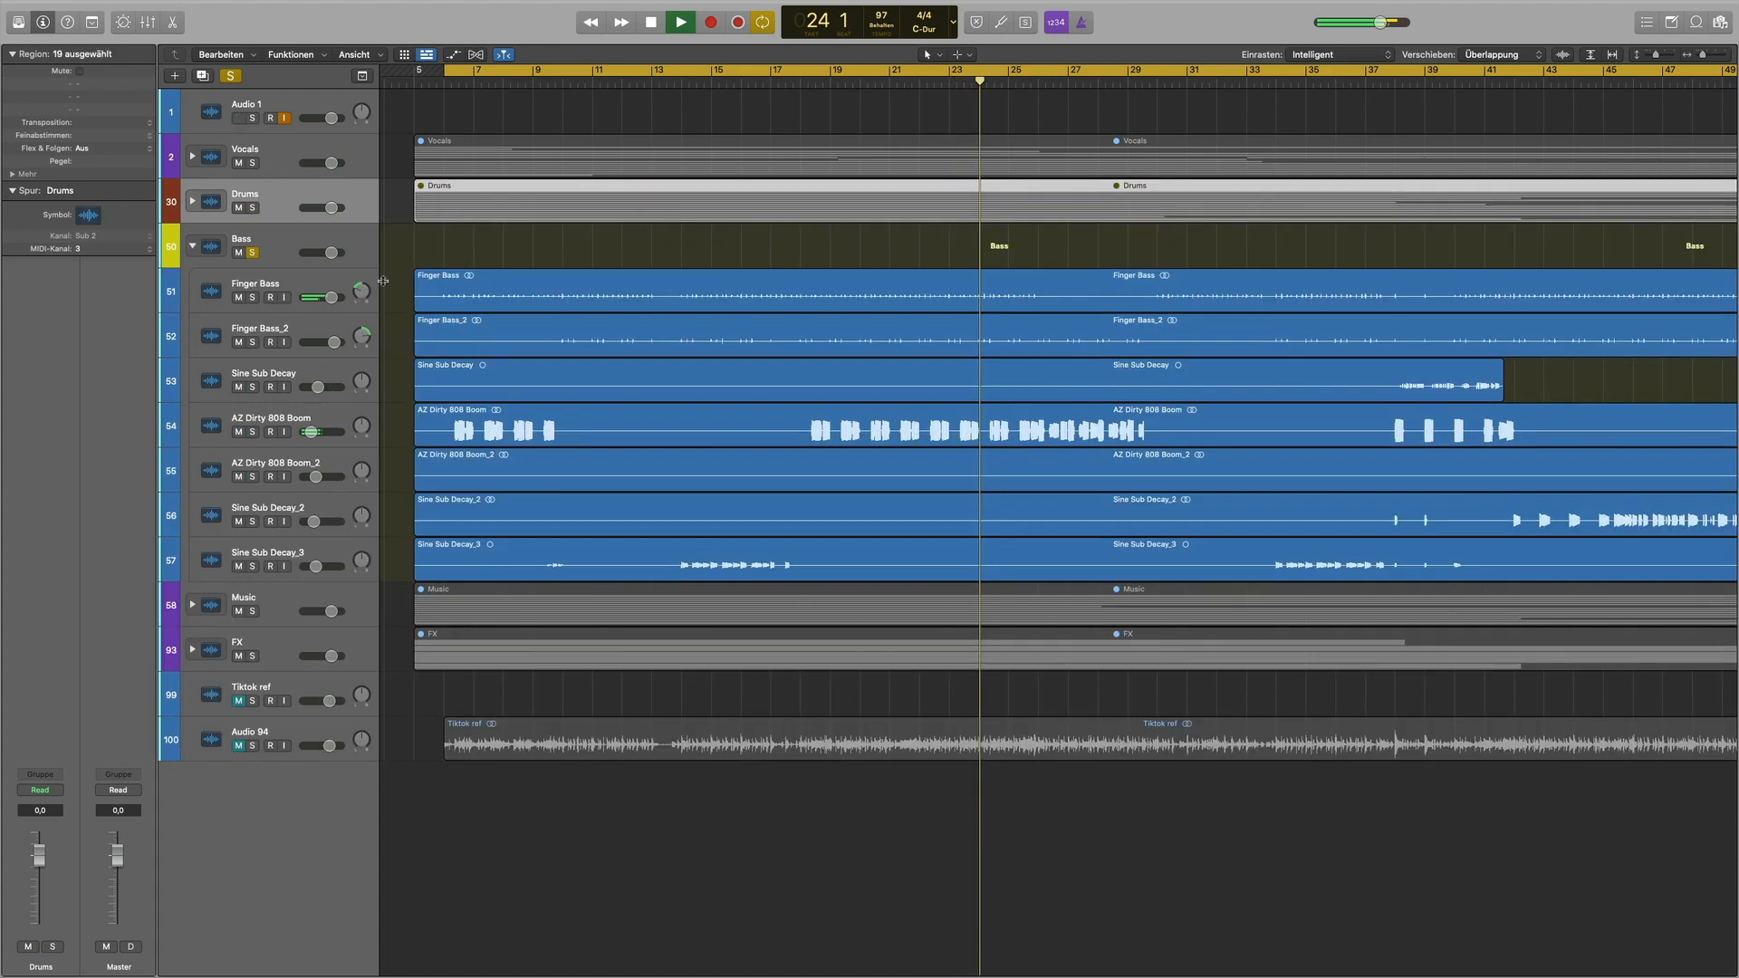
click(193, 246)
click(253, 253)
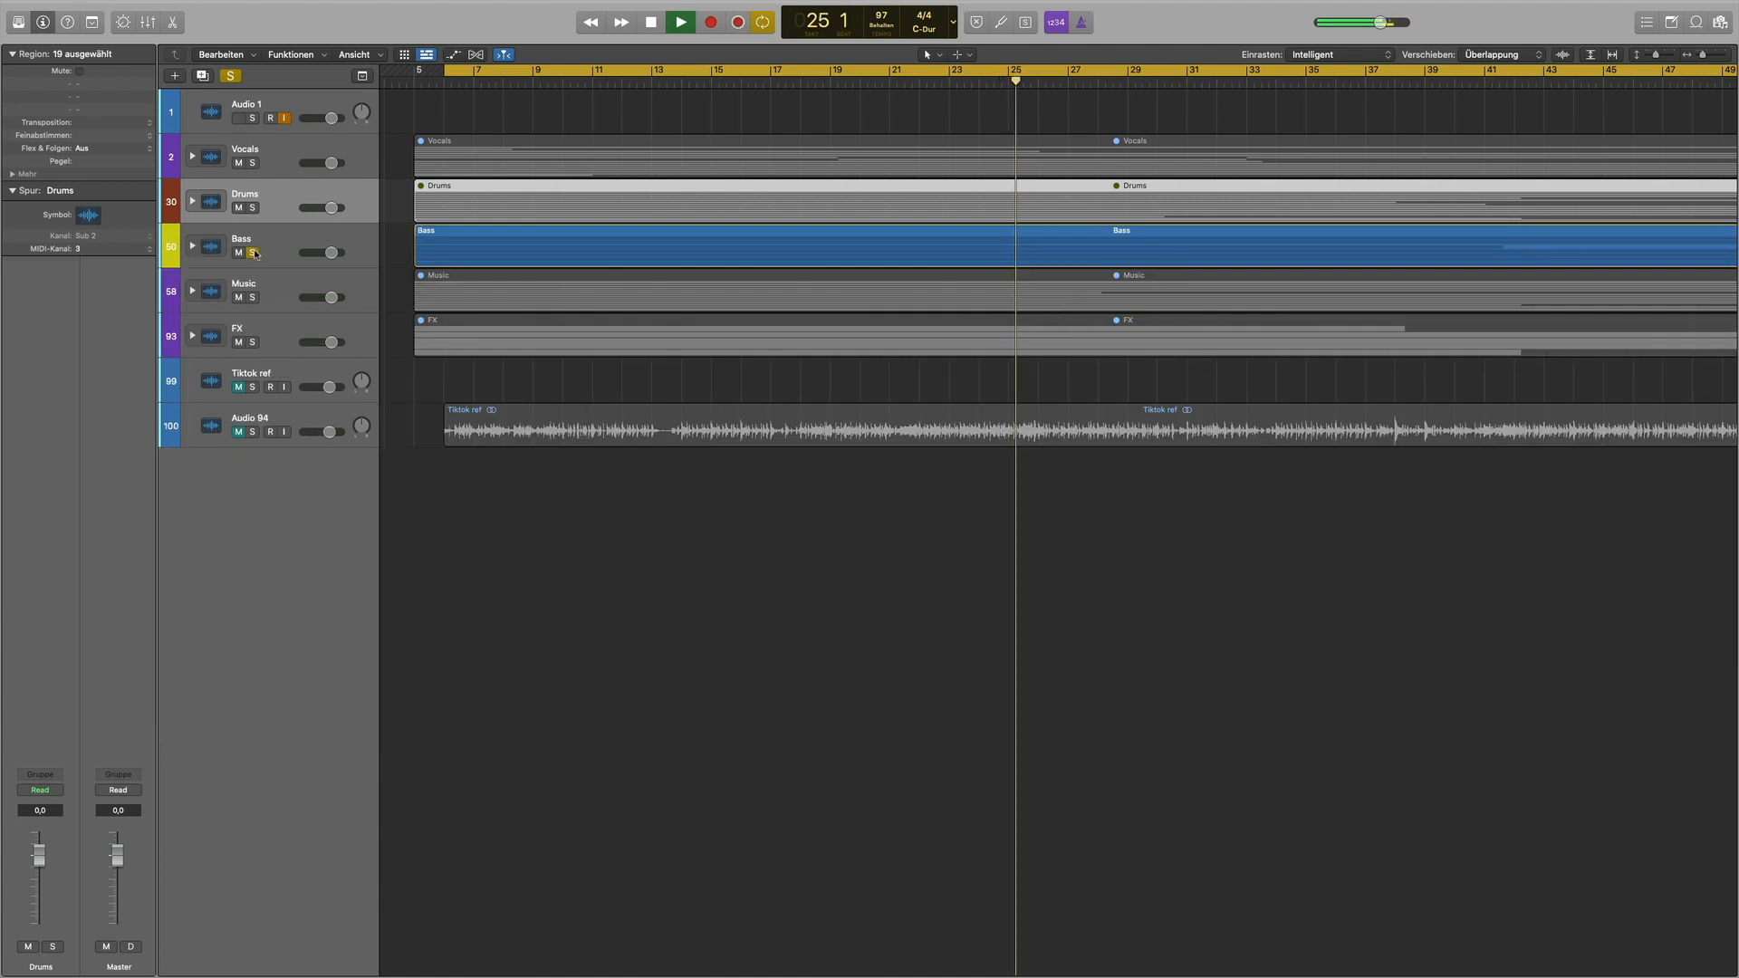
Step: Solo the Music stack, expand it to review all its instrument tracks, and collapse it again
click(252, 297)
click(193, 291)
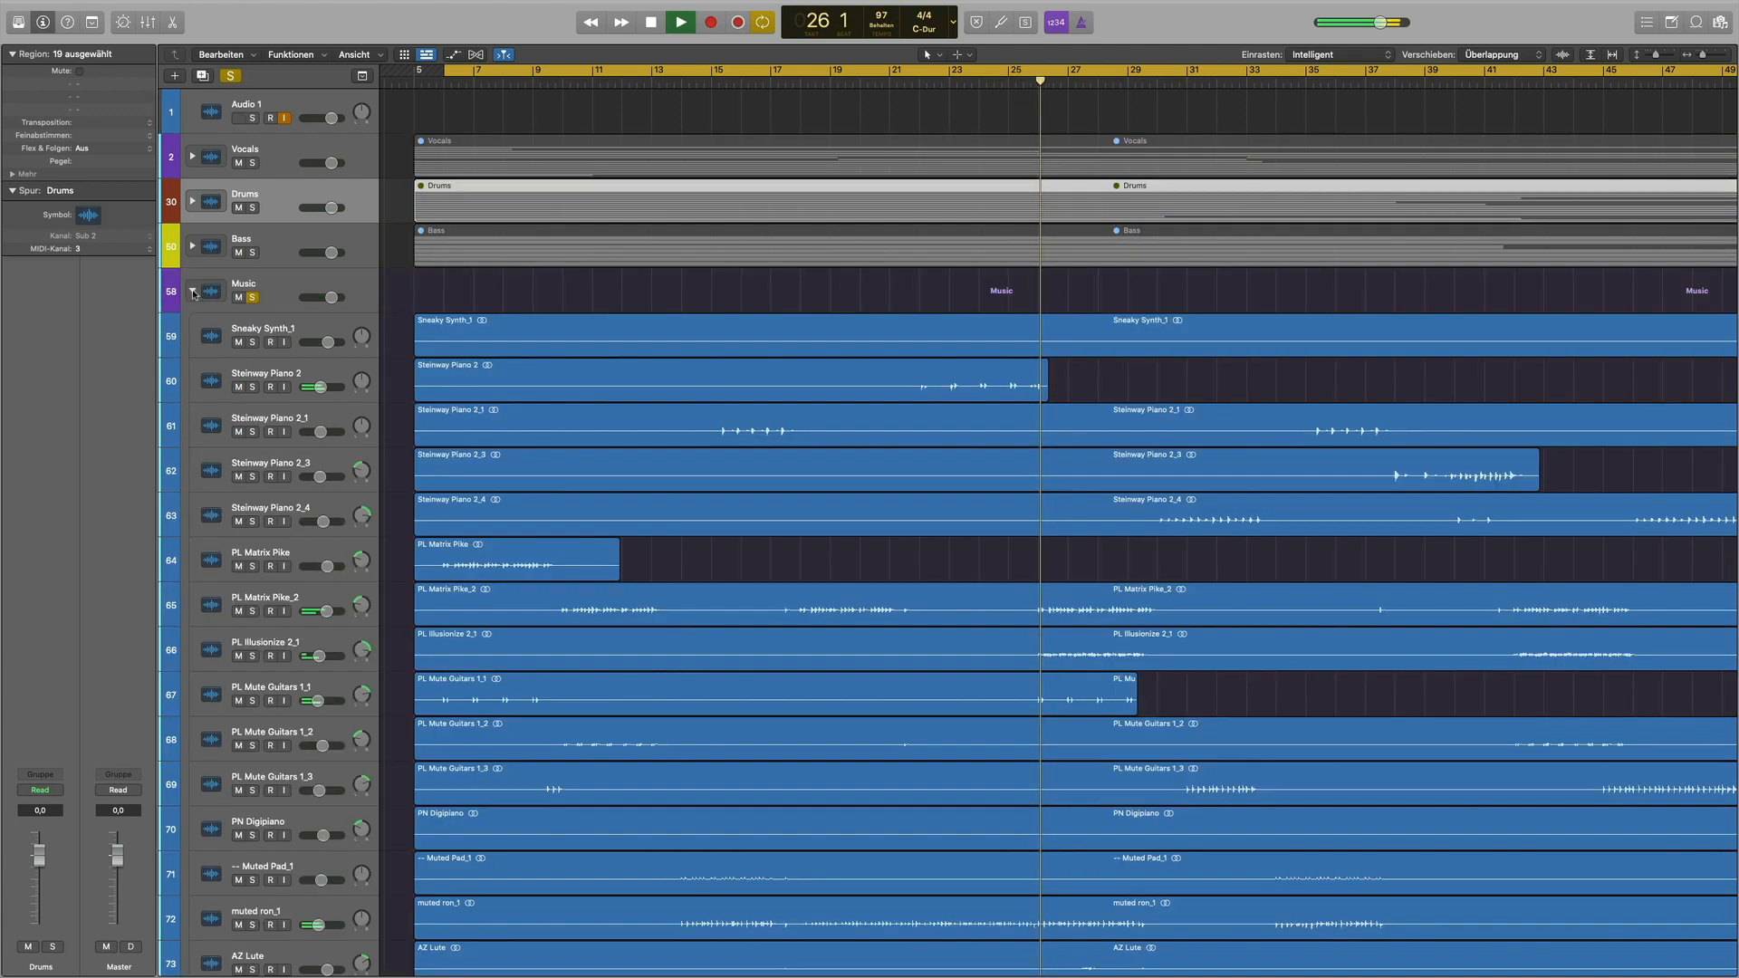
scroll(746, 351, down, 2)
scroll(746, 351, down, 15)
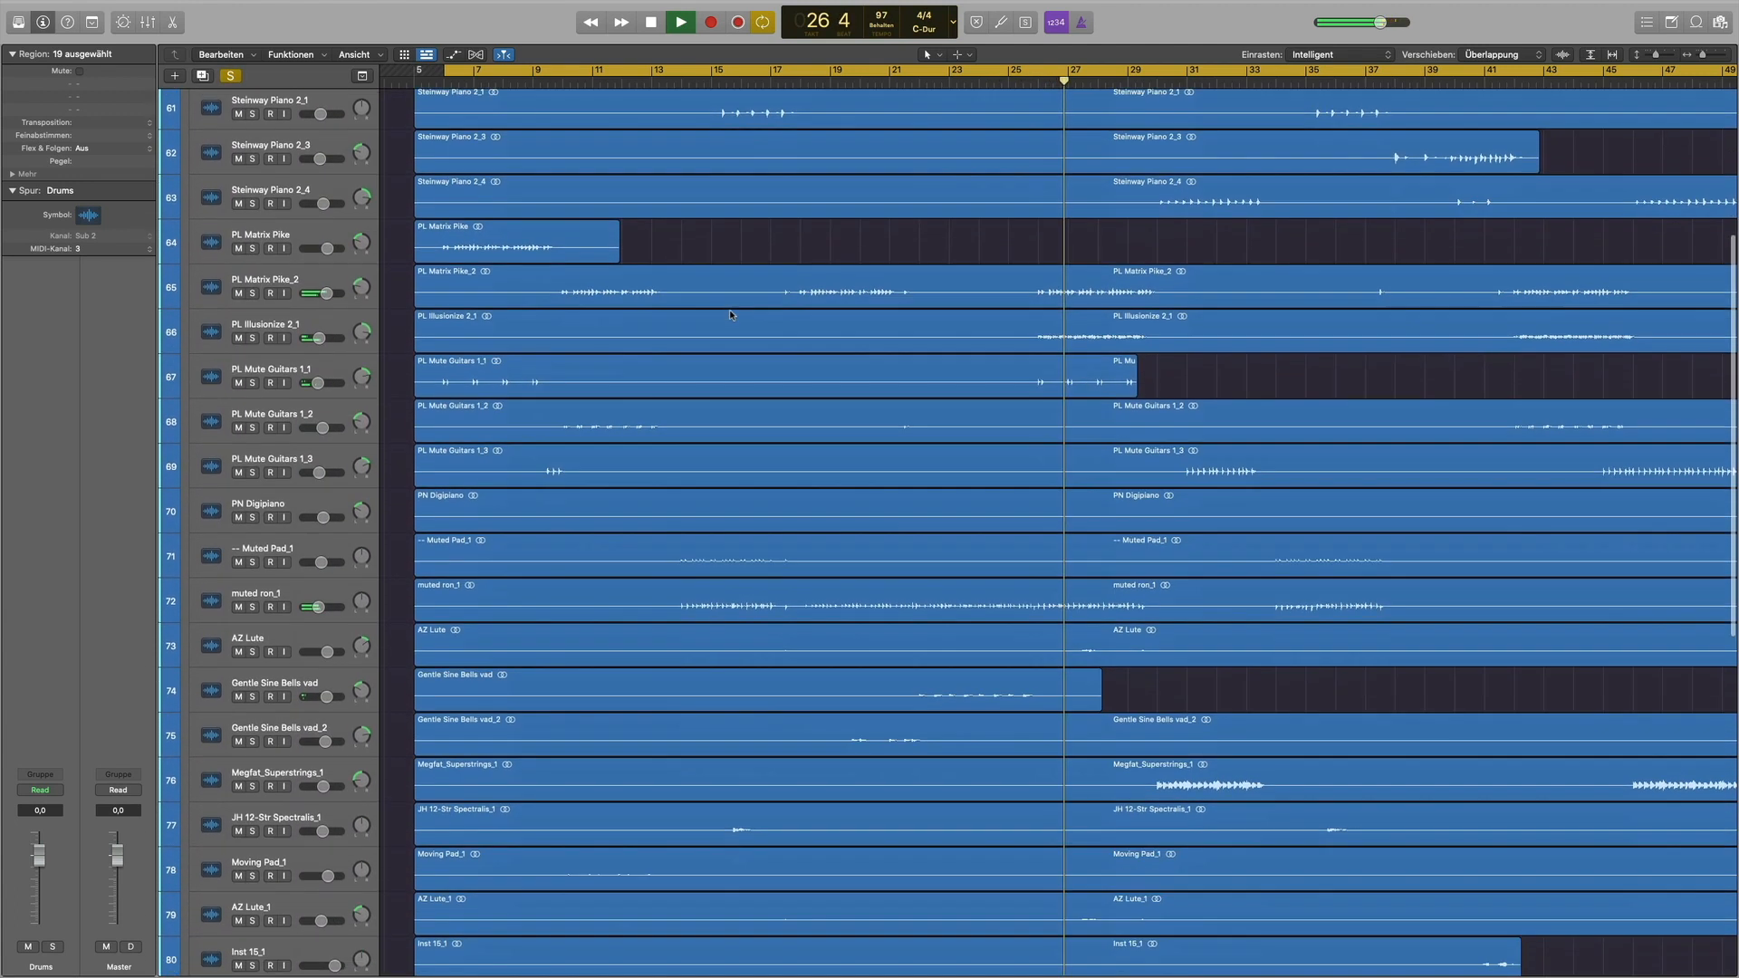
scroll(731, 314, down, 5)
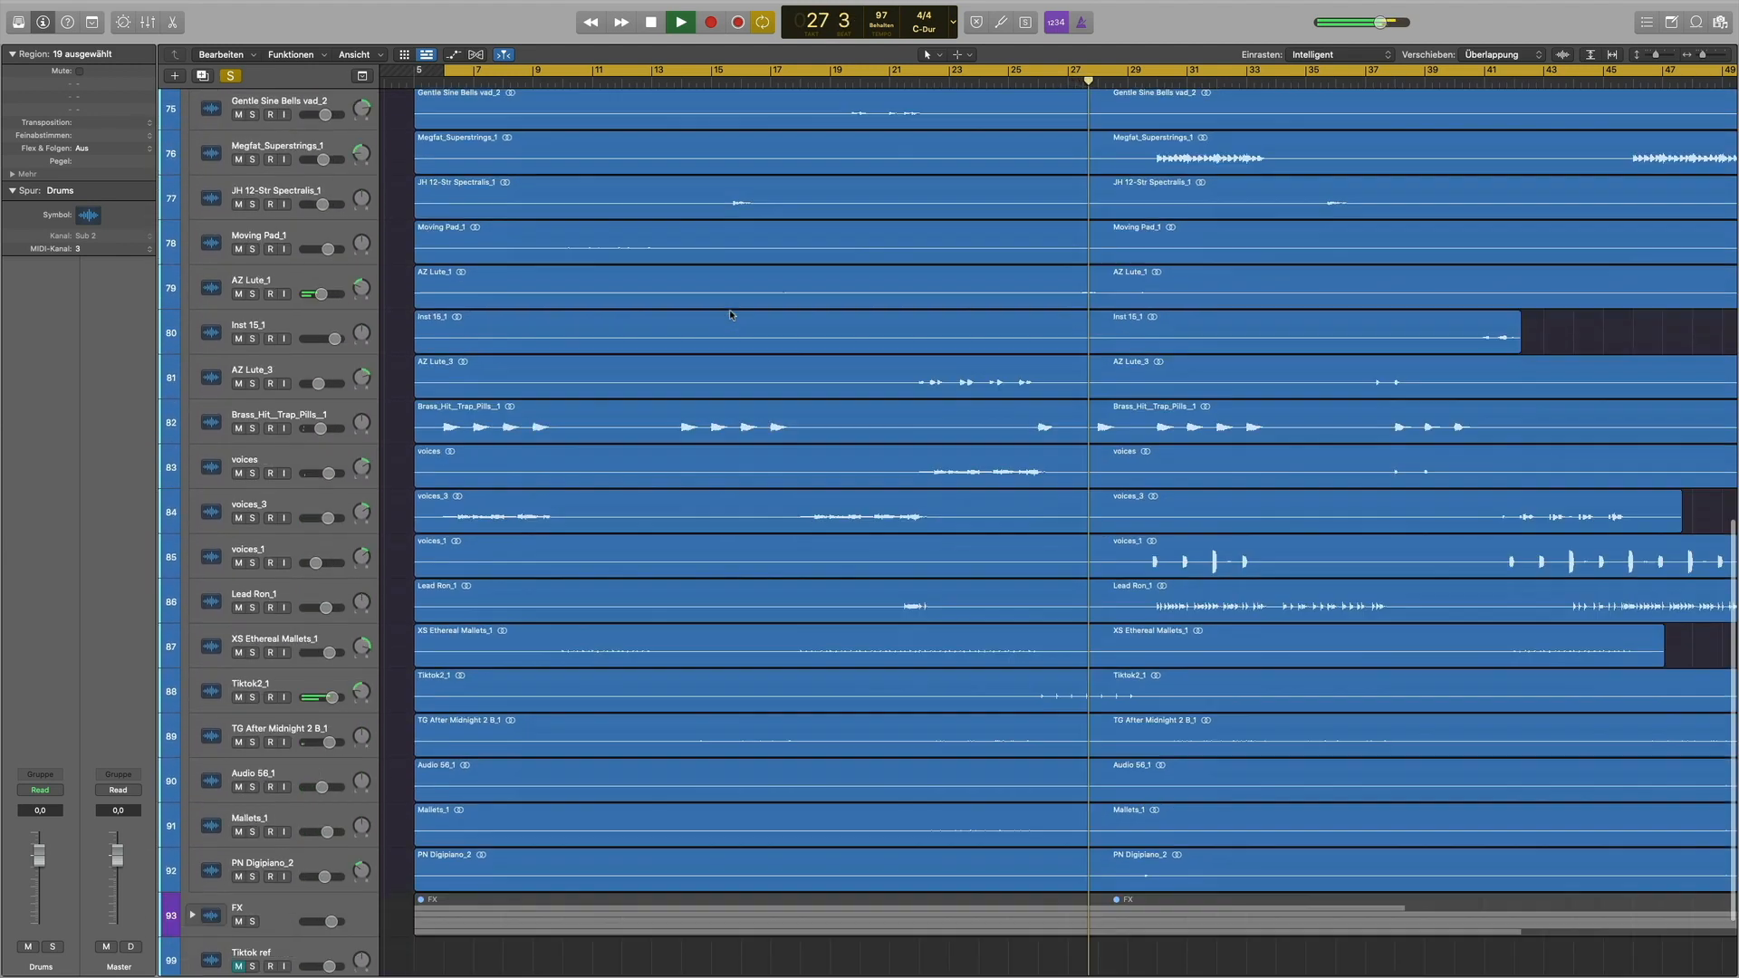
scroll(731, 314, up, 20)
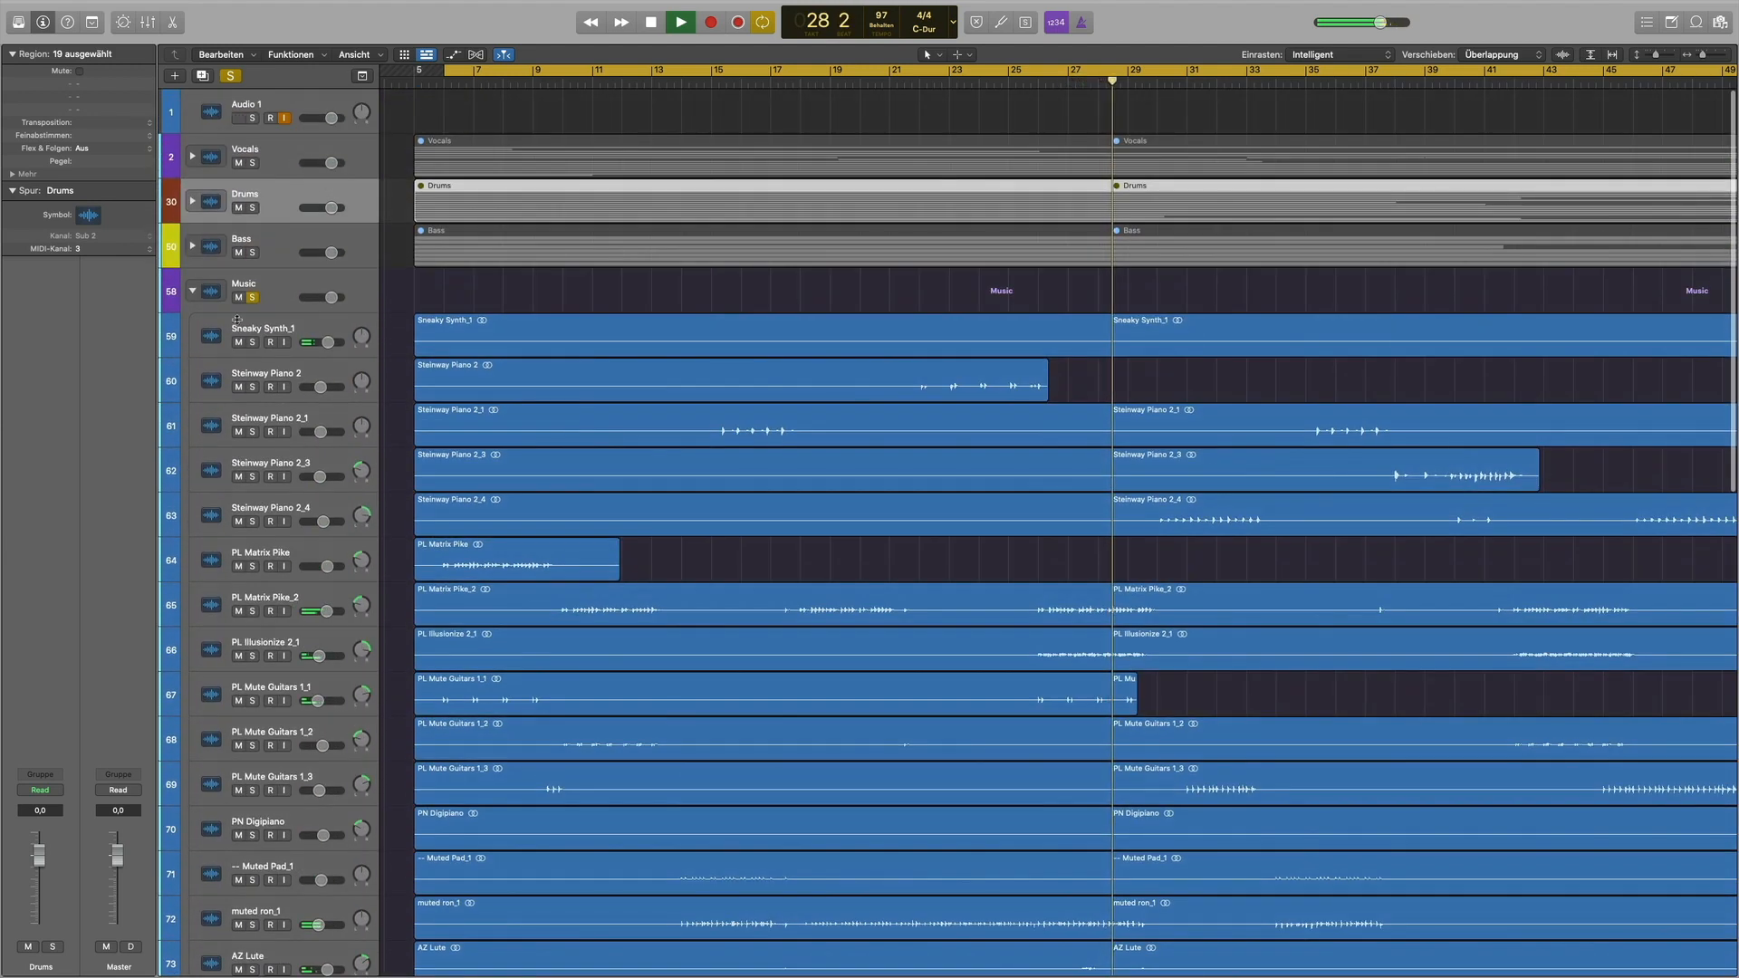
click(192, 291)
Step: Solo the FX stack, look through its tracks, collapse it, and turn off solo on FX and Music
click(252, 341)
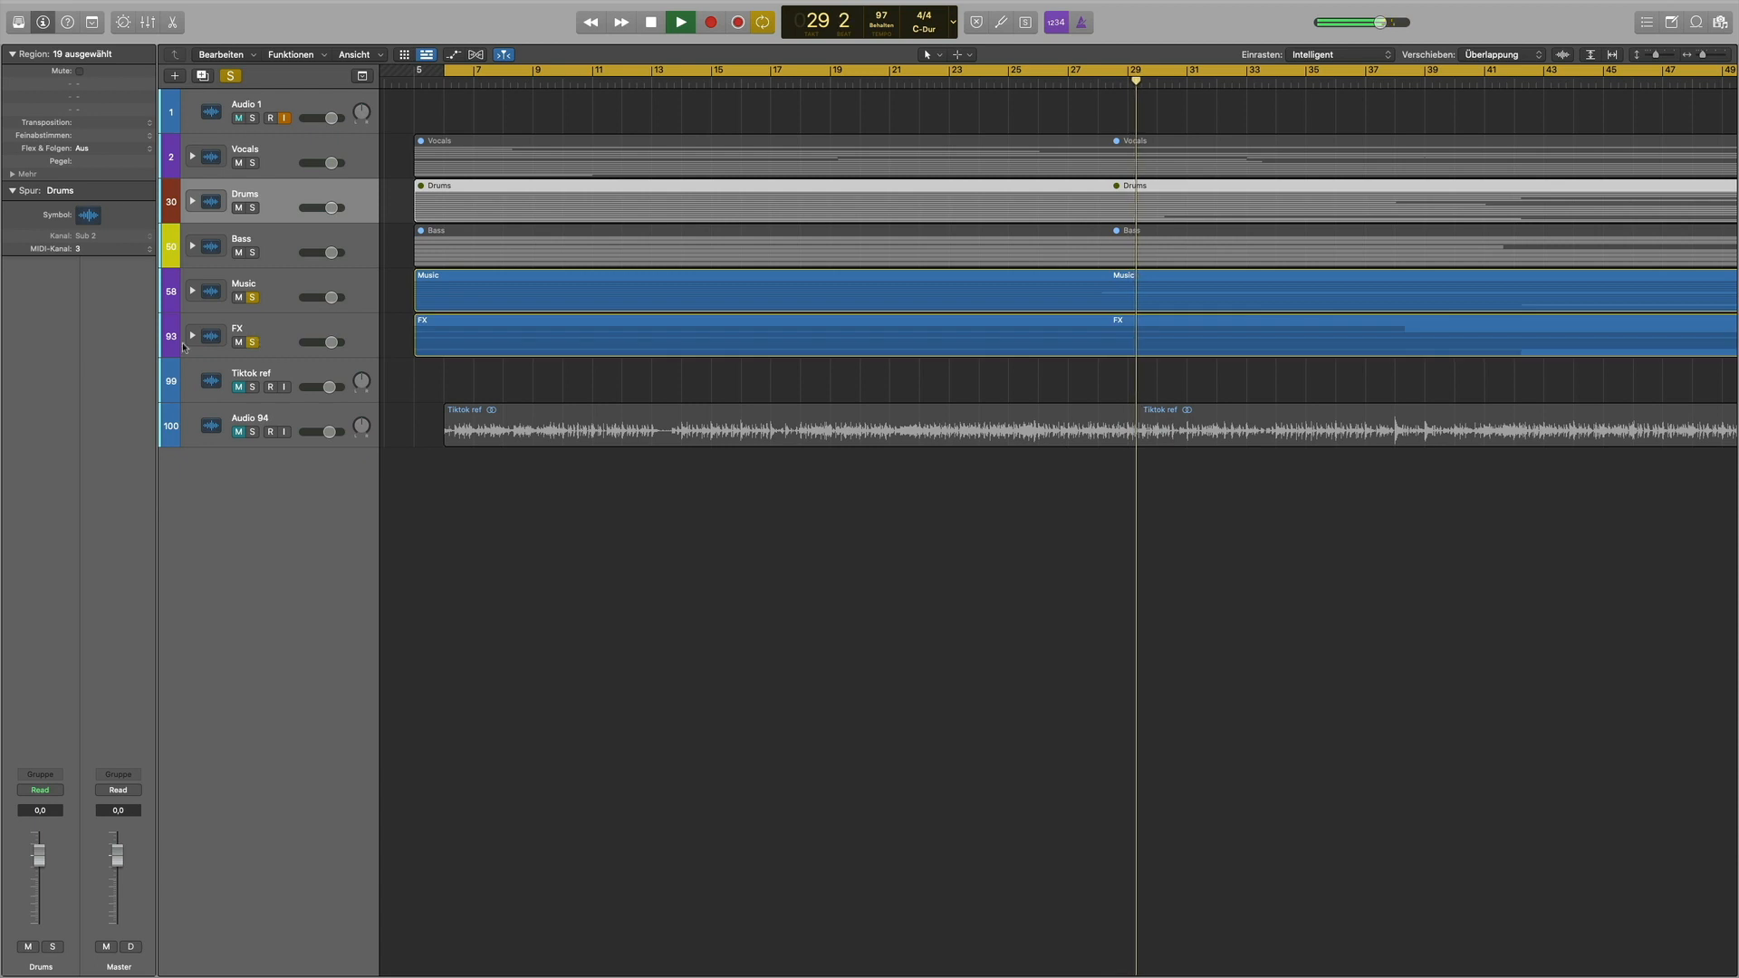
click(192, 336)
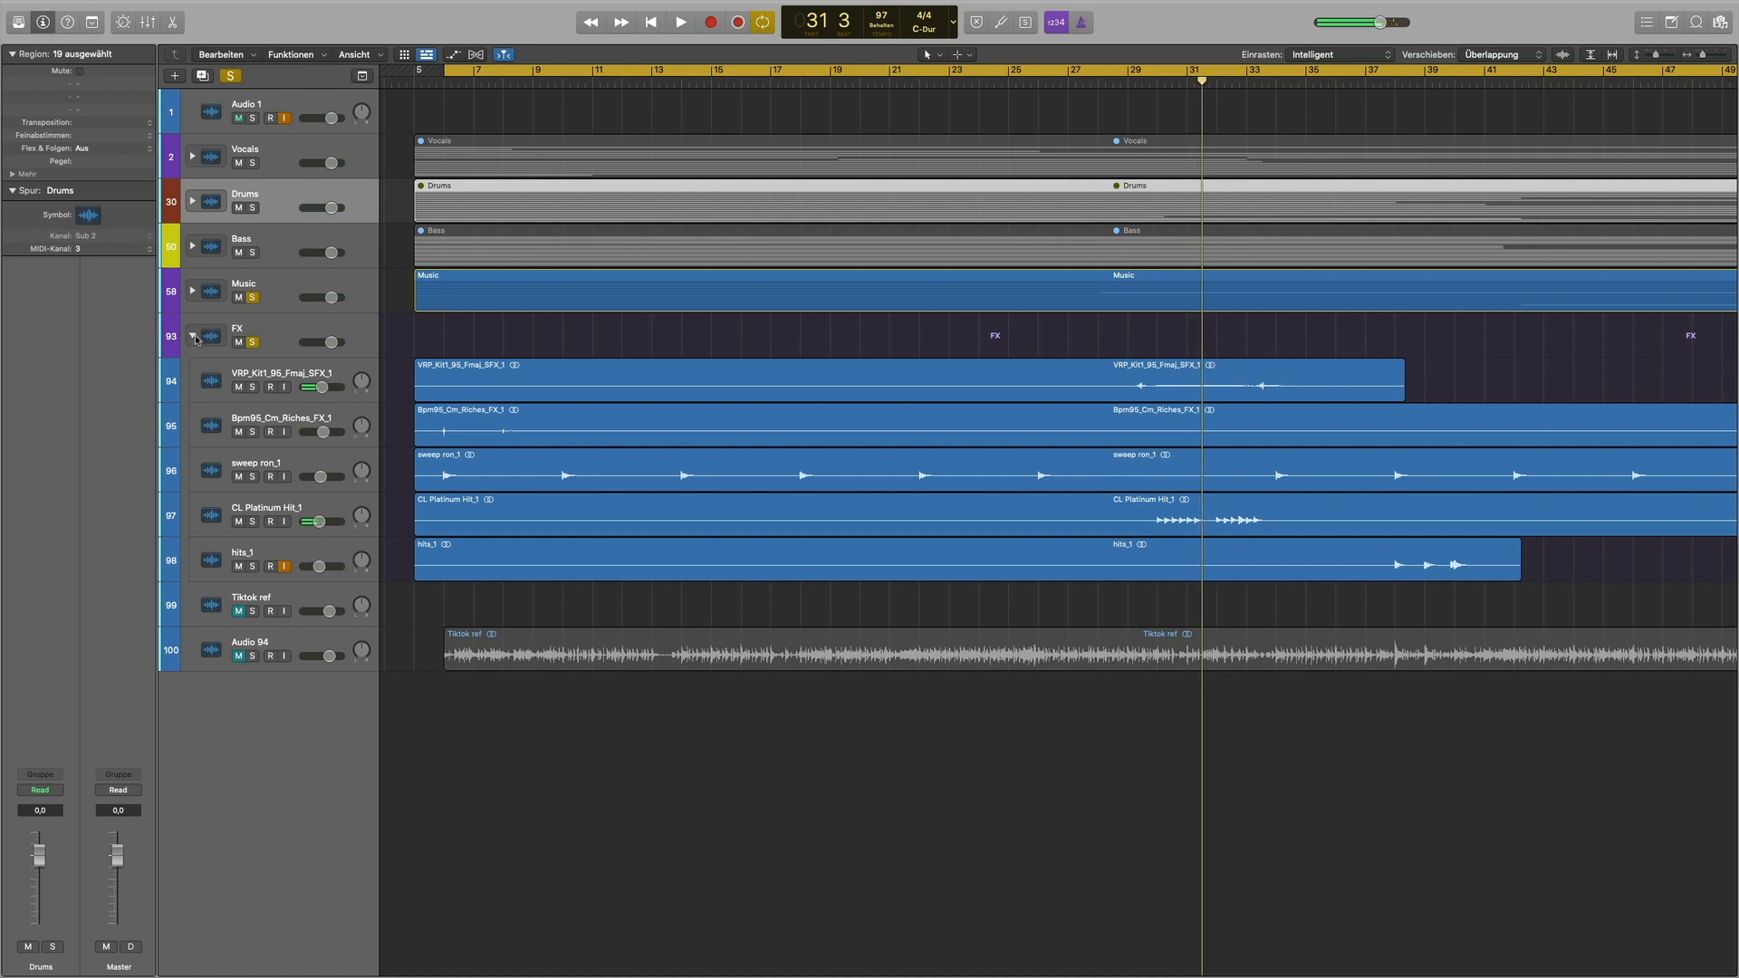
click(194, 338)
click(253, 342)
click(253, 298)
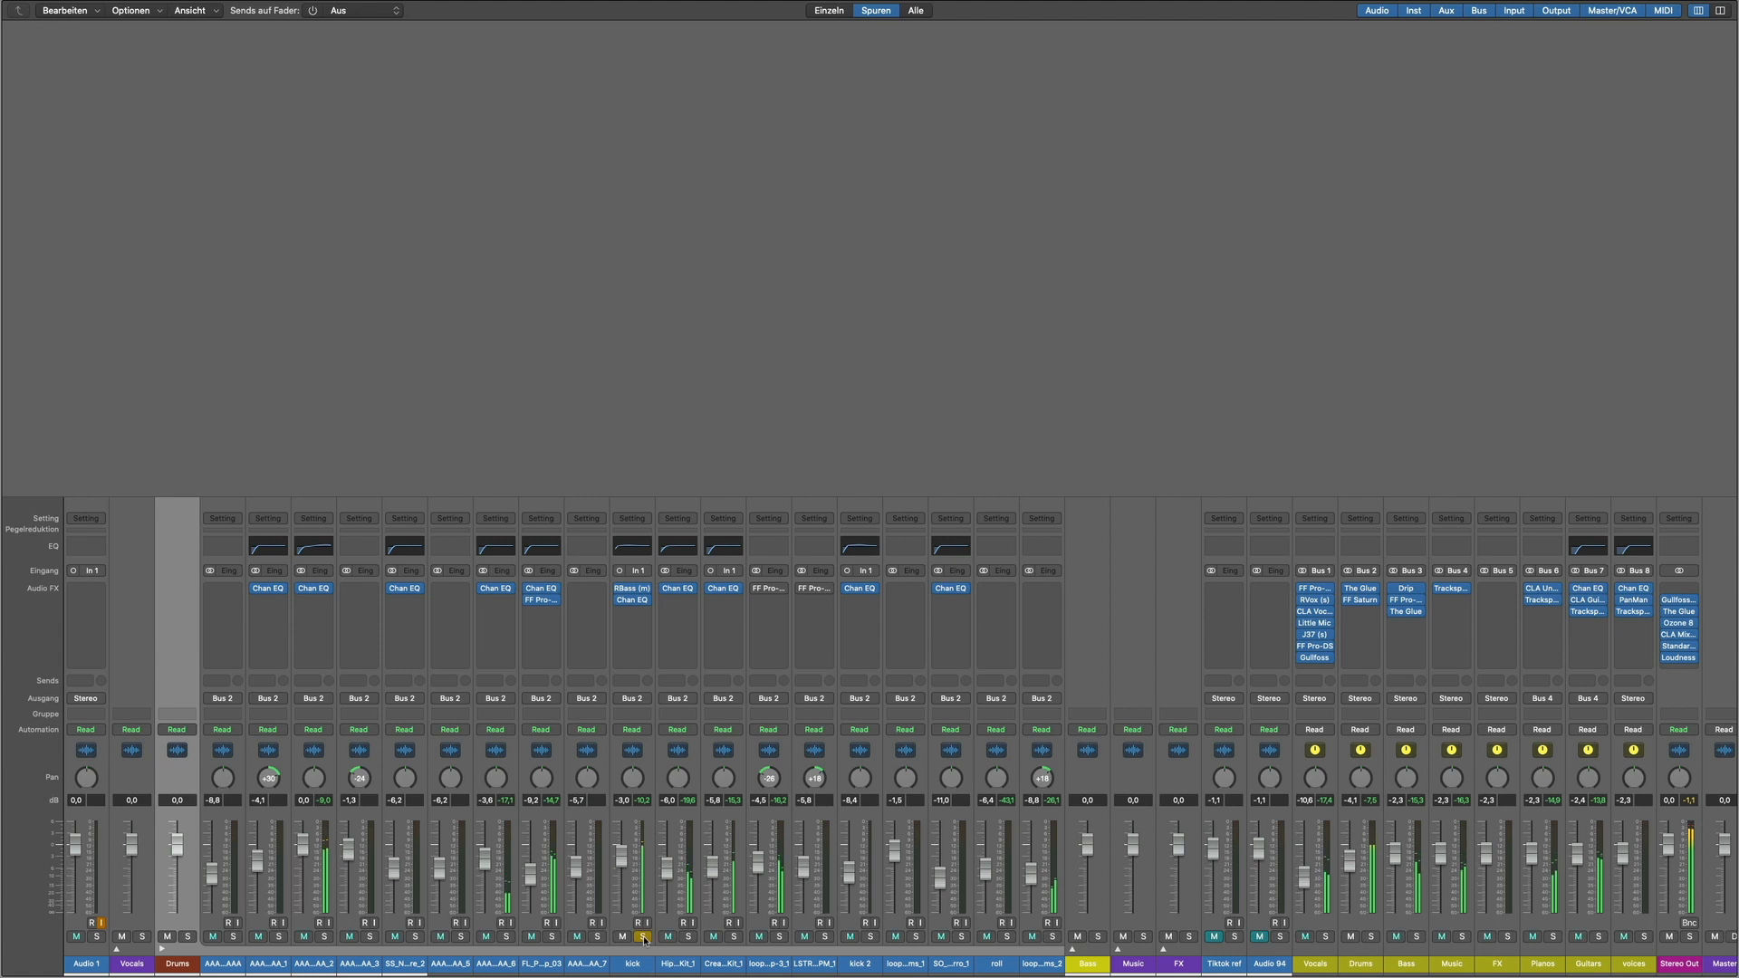
Step: Open the RBass and Channel EQ plug-ins on the kick channel and place their windows side by side
click(637, 591)
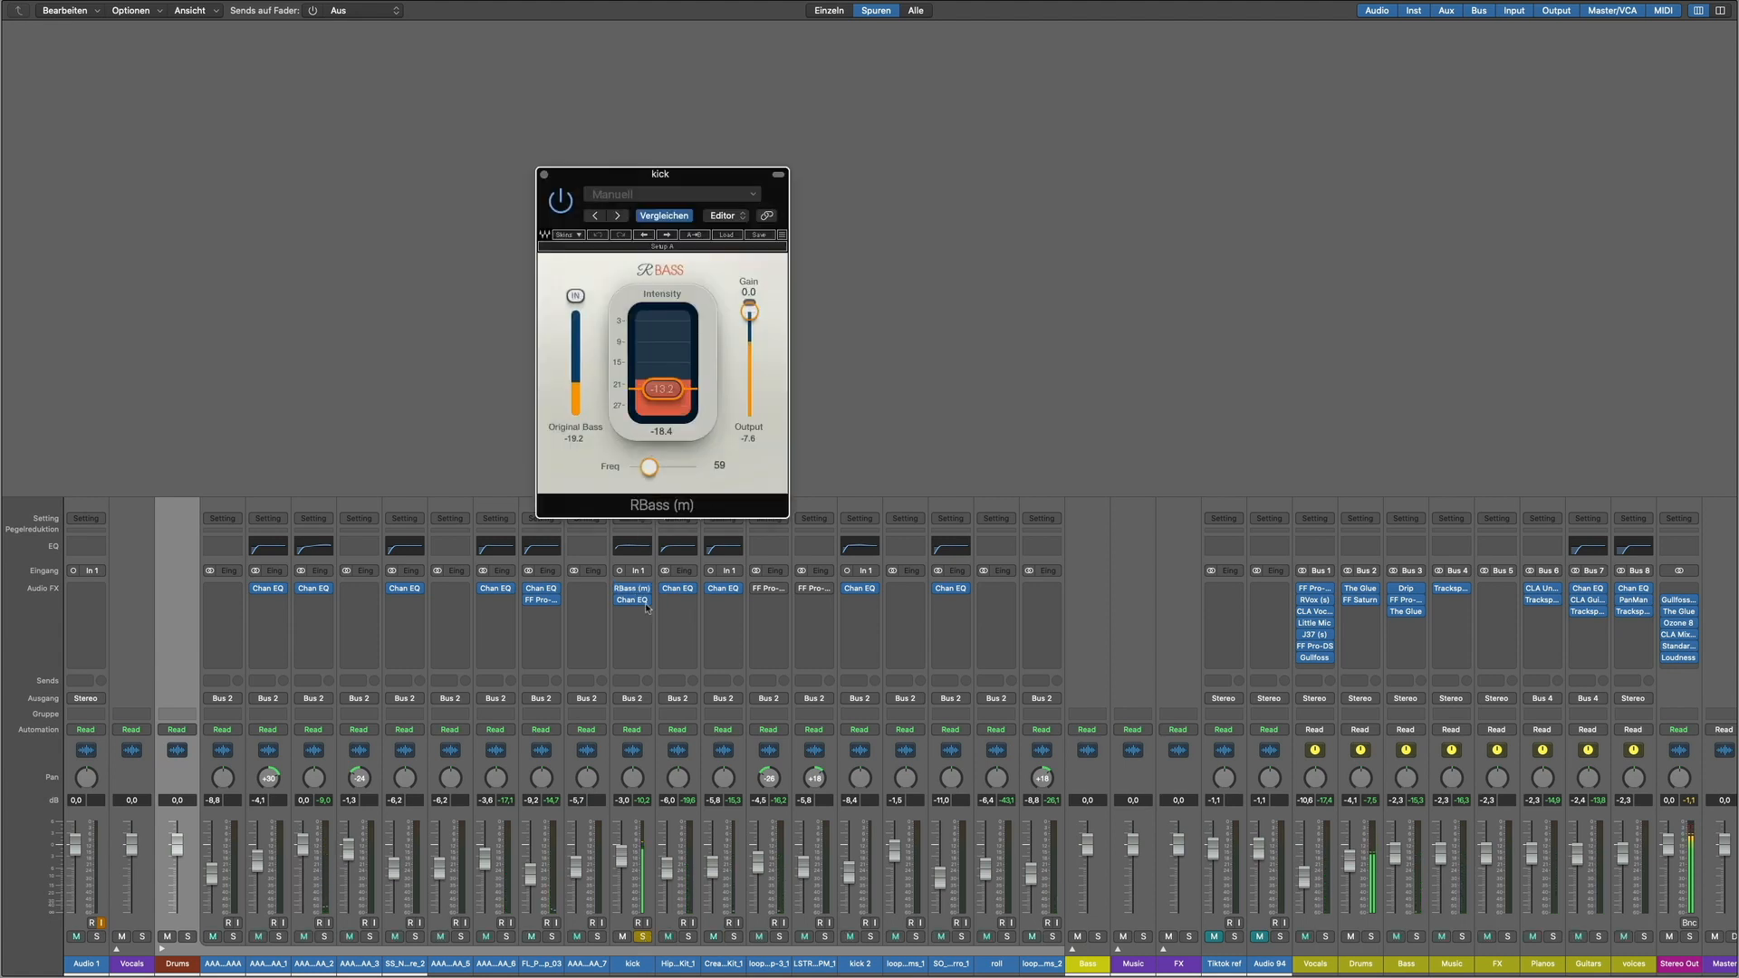
click(633, 602)
drag(743, 197, 1058, 170)
Step: Compare the kick with RBass and Channel EQ bypassed and re-enabled, and close both plug-in windows
click(561, 200)
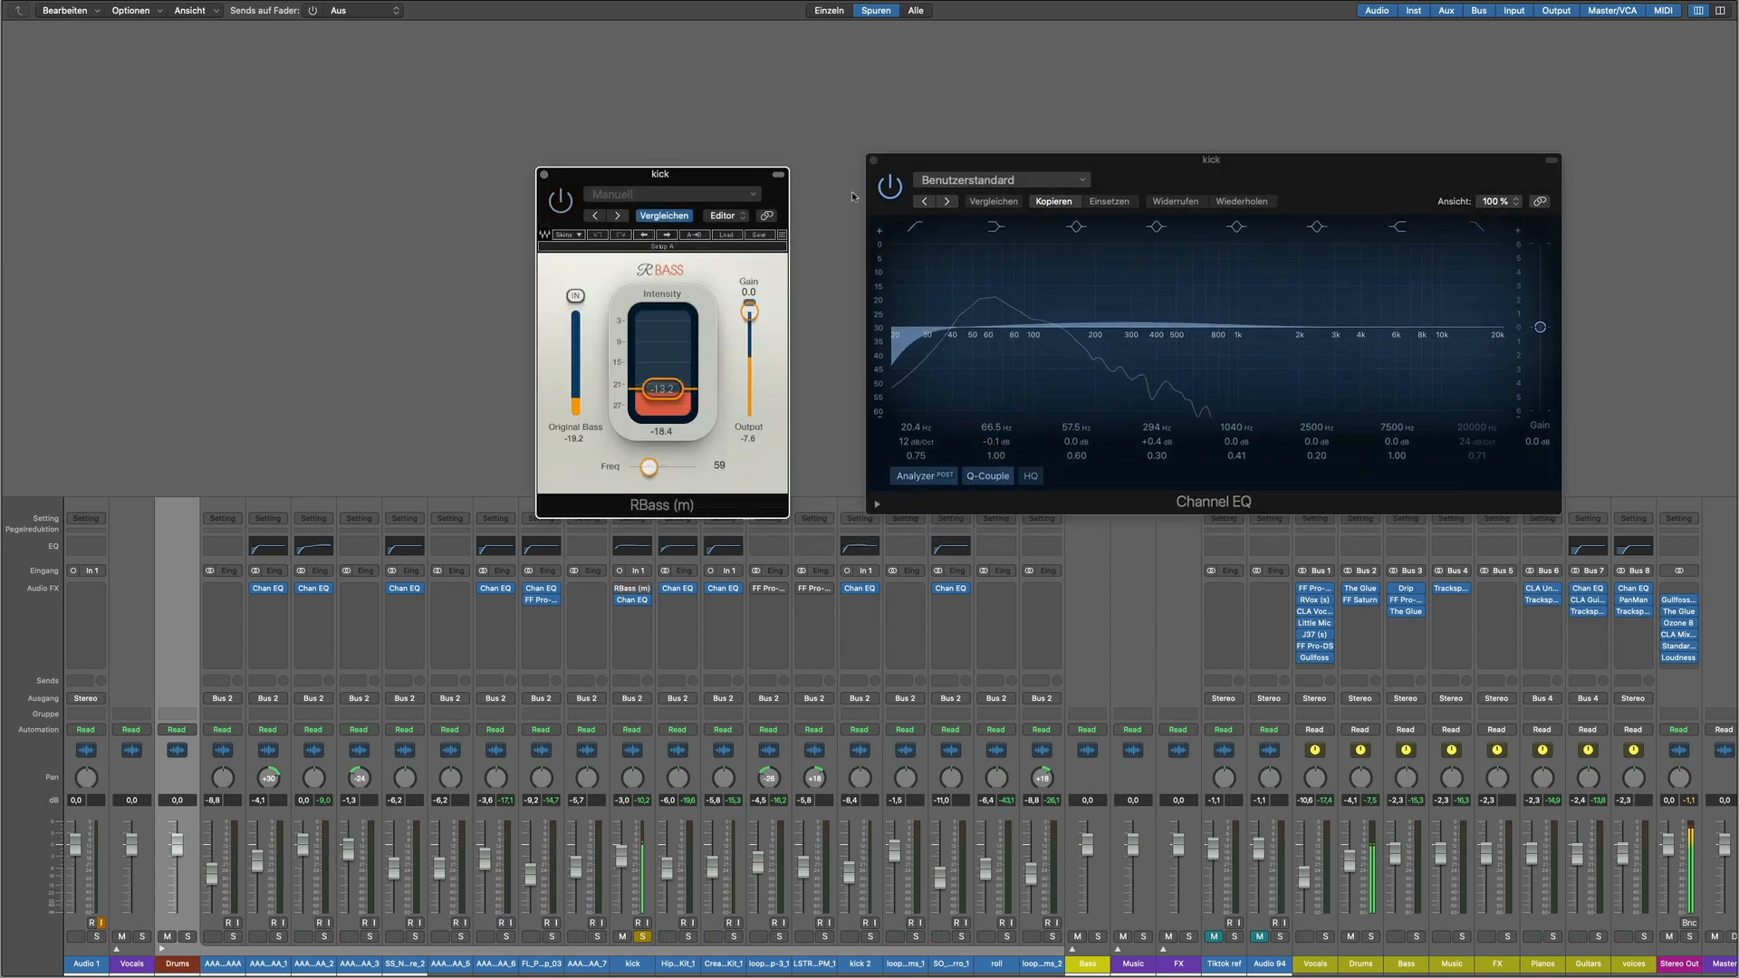
click(890, 187)
click(893, 190)
click(562, 201)
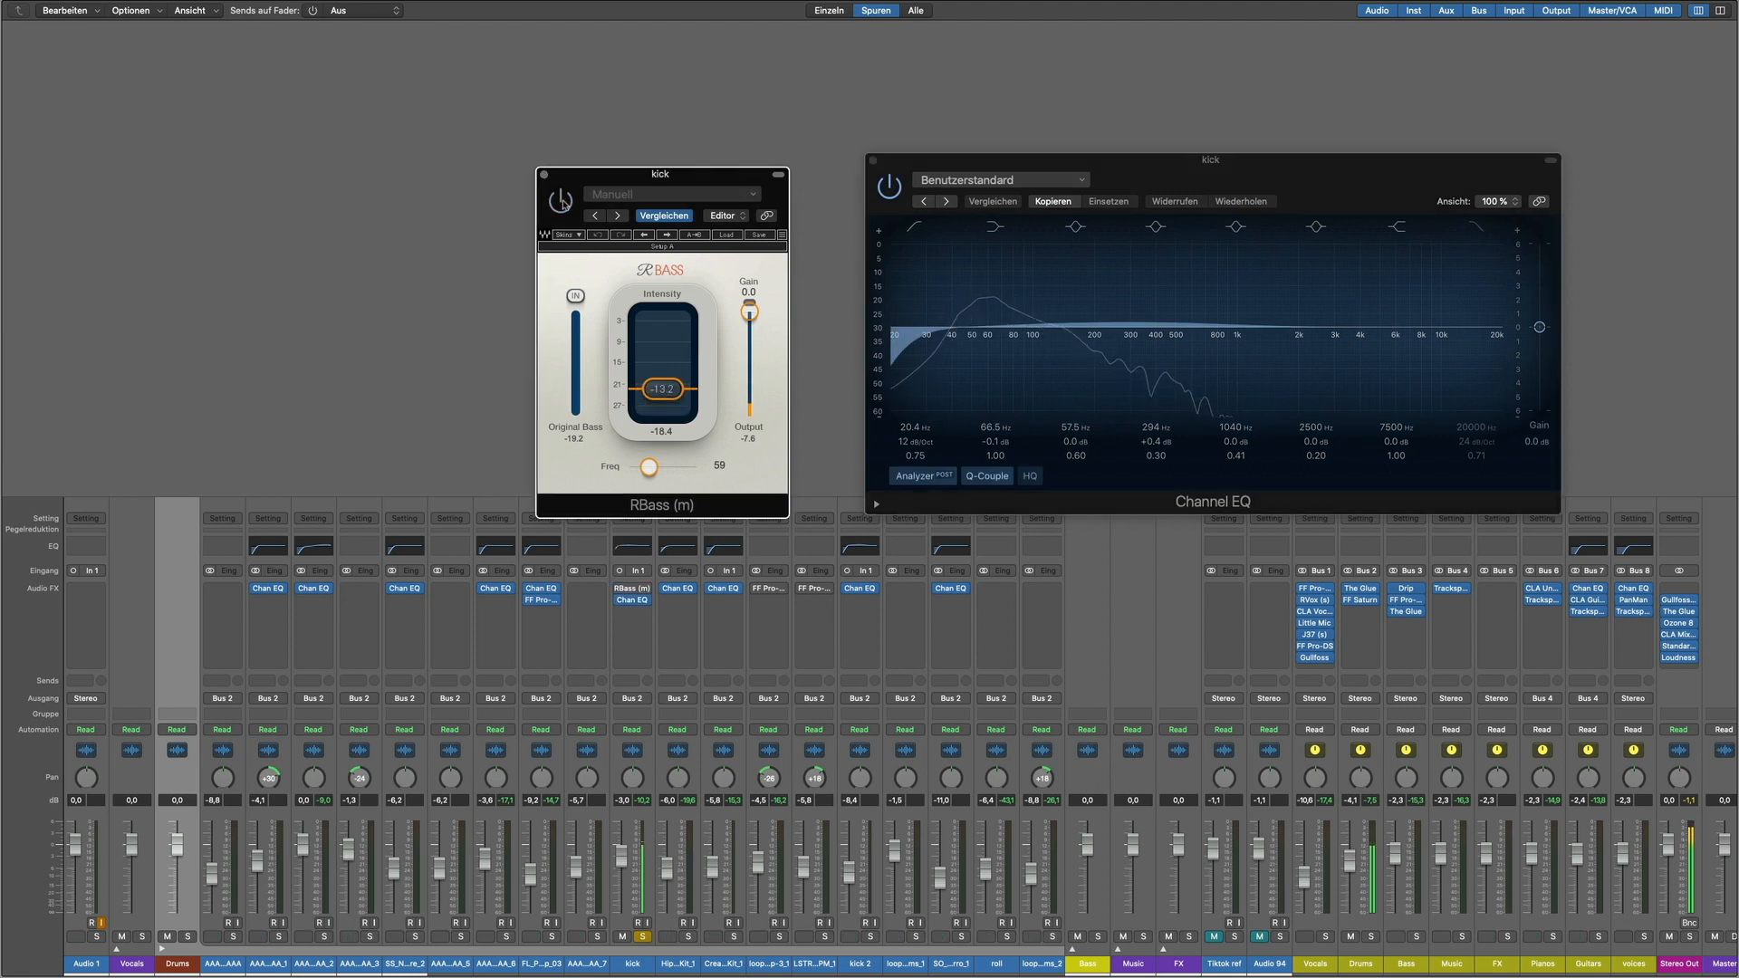
click(544, 174)
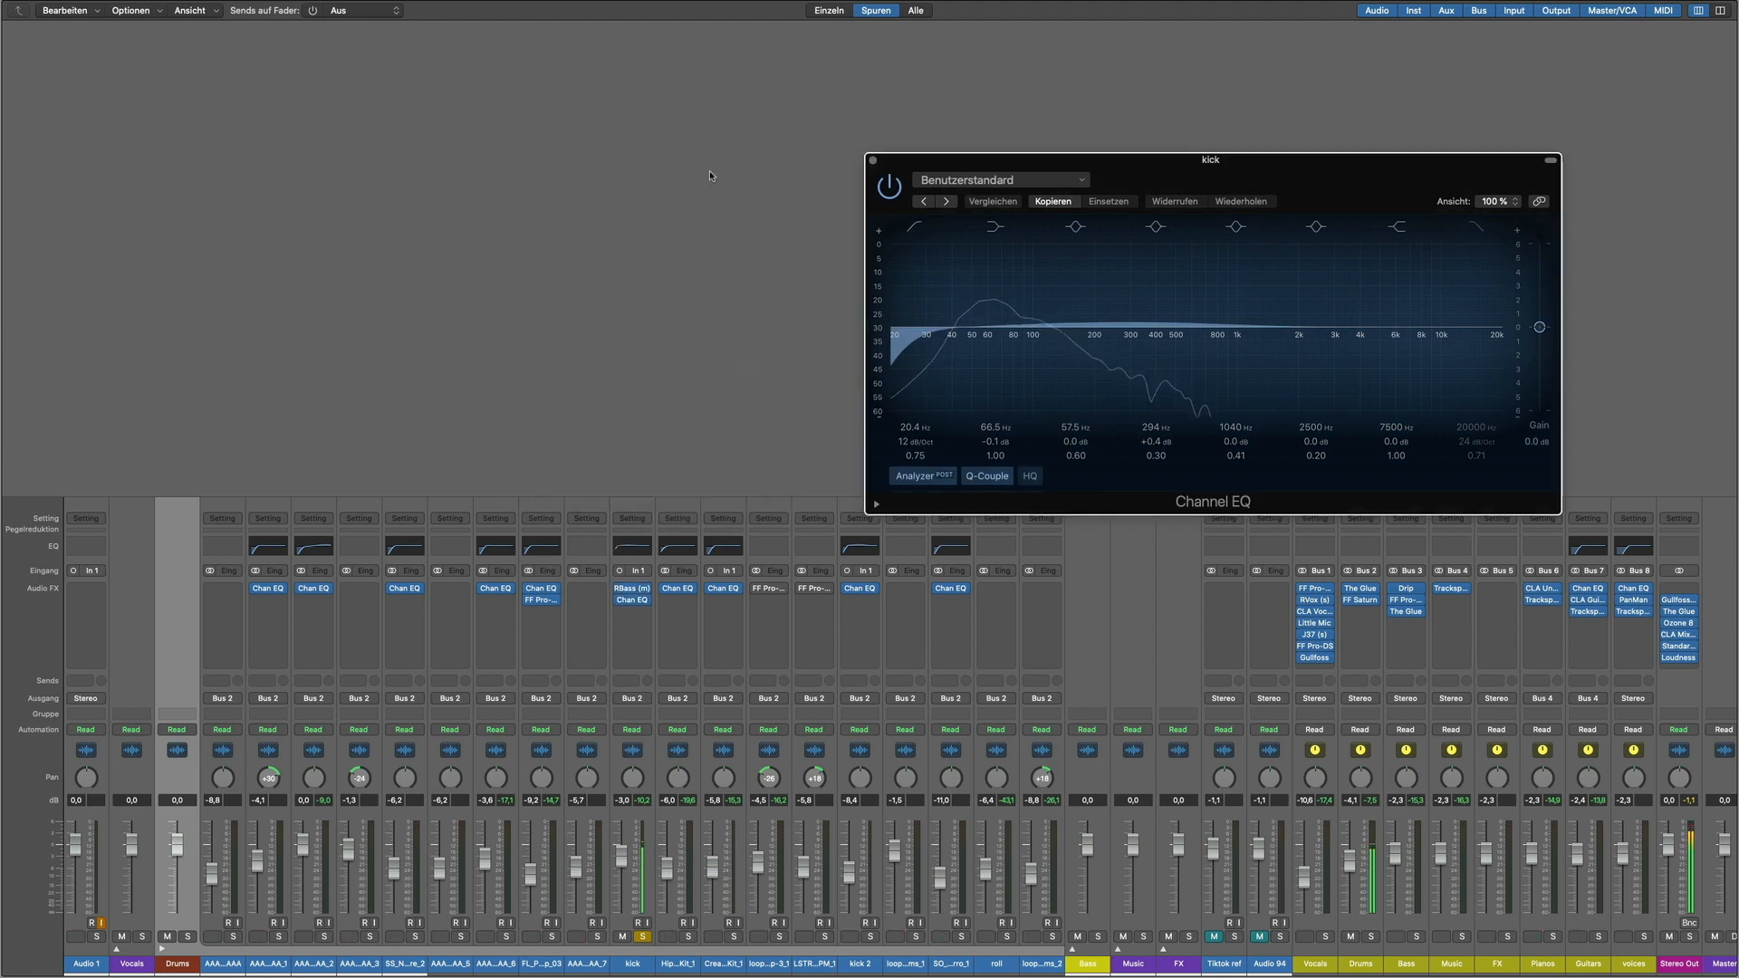
click(872, 160)
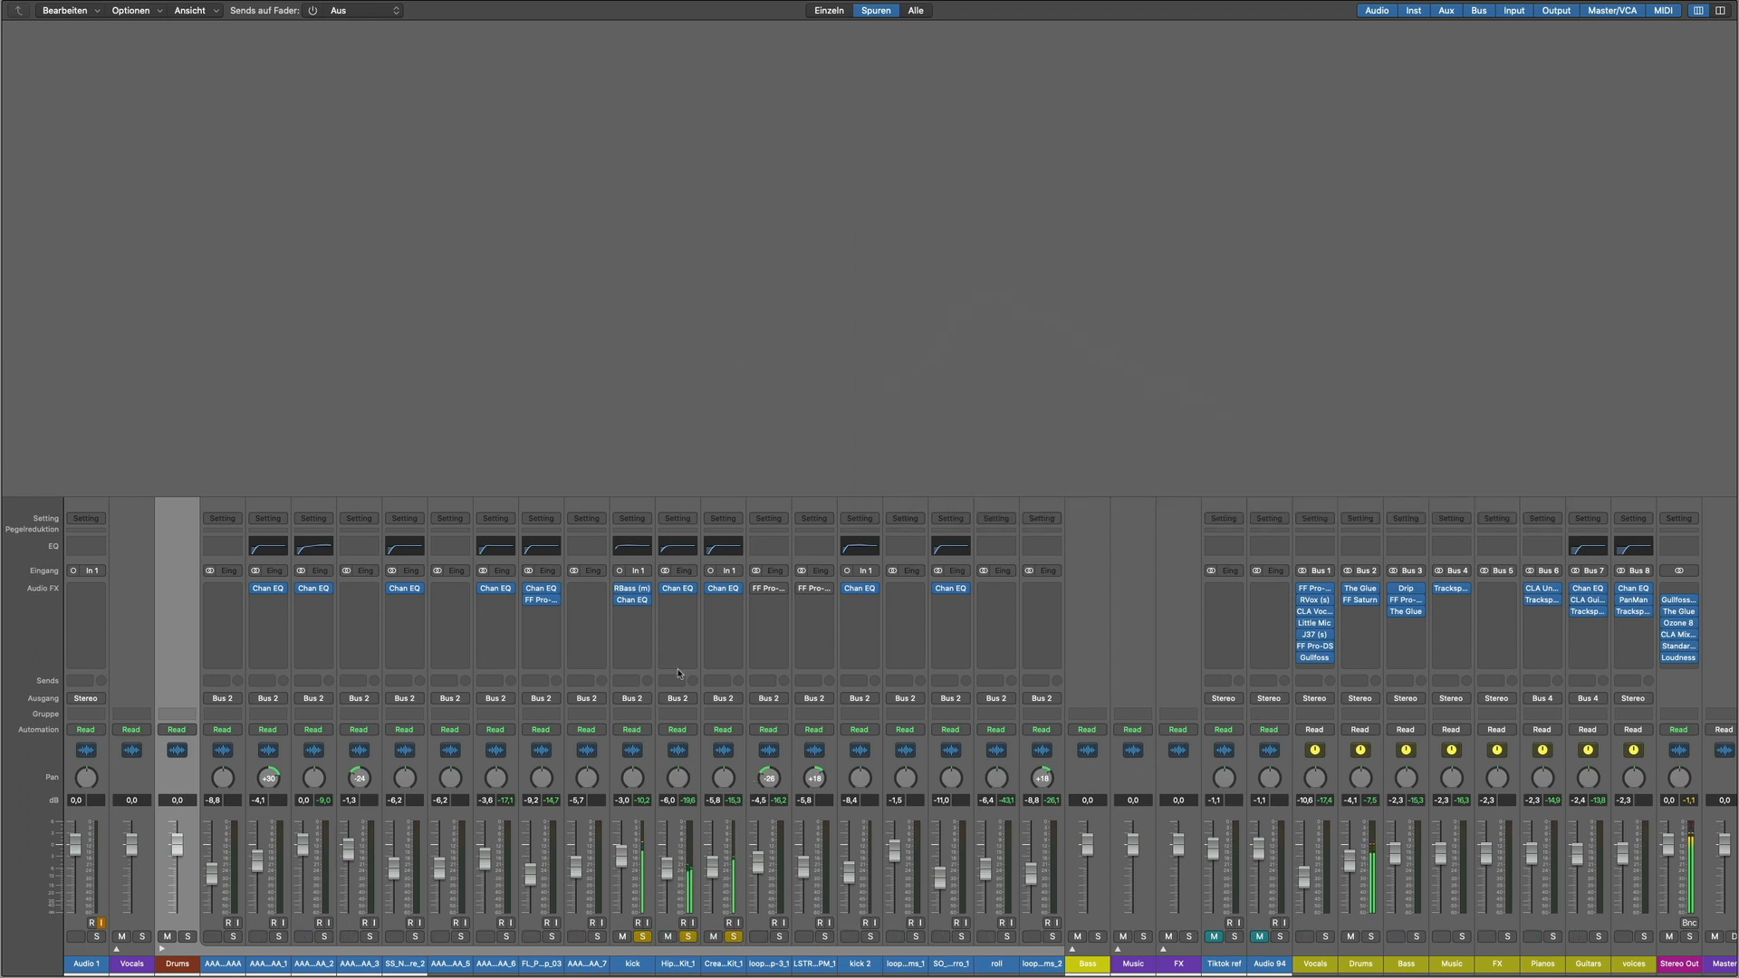
Step: Inspect the Channel EQ curves on the Hip Hop Sly Kit_1 and Cream Soda Kit_1 channels, and close both windows
click(682, 590)
click(723, 589)
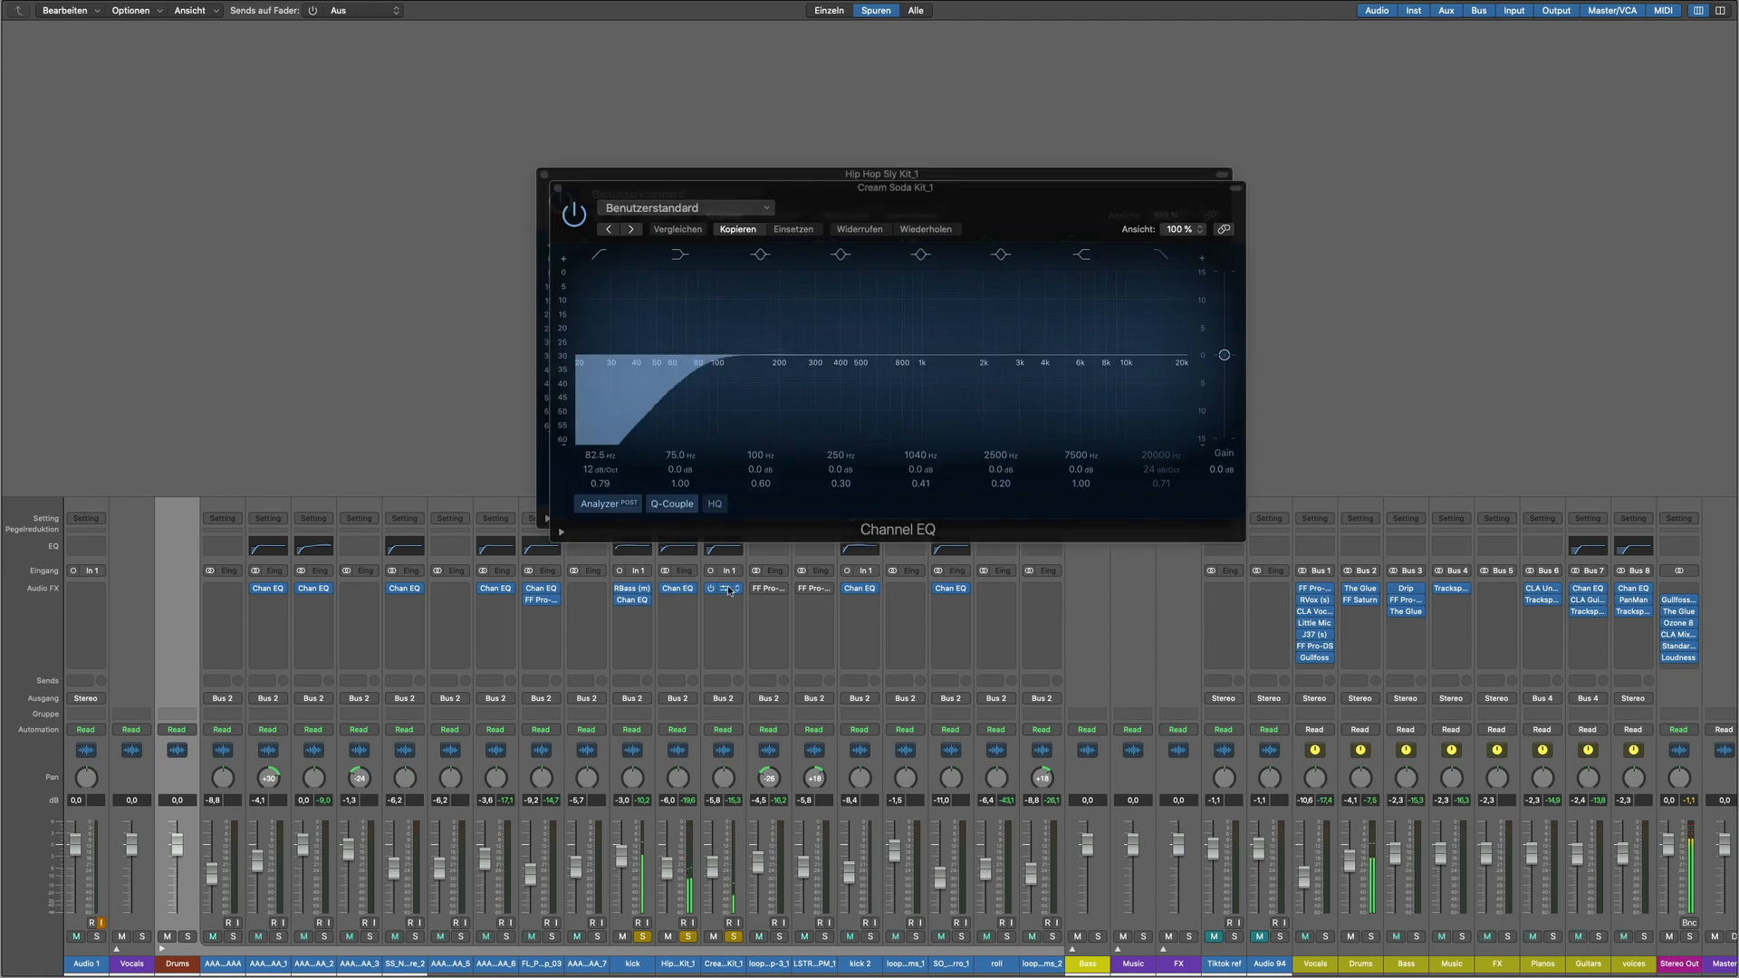
click(557, 188)
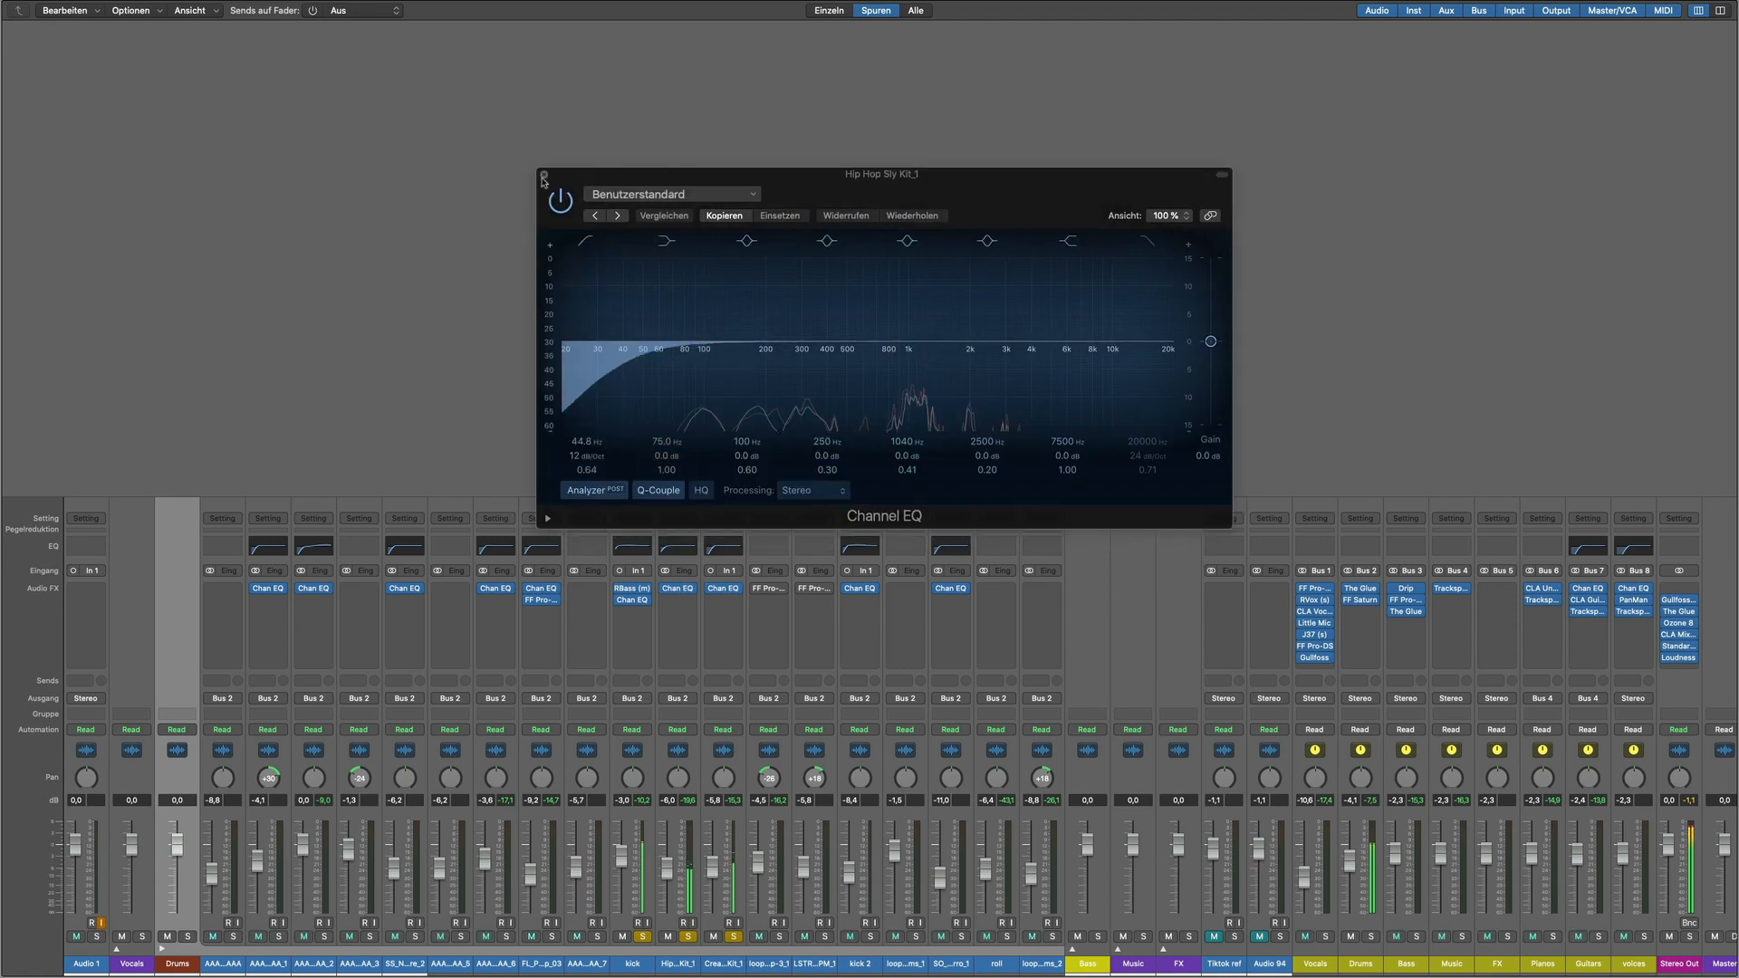
click(543, 174)
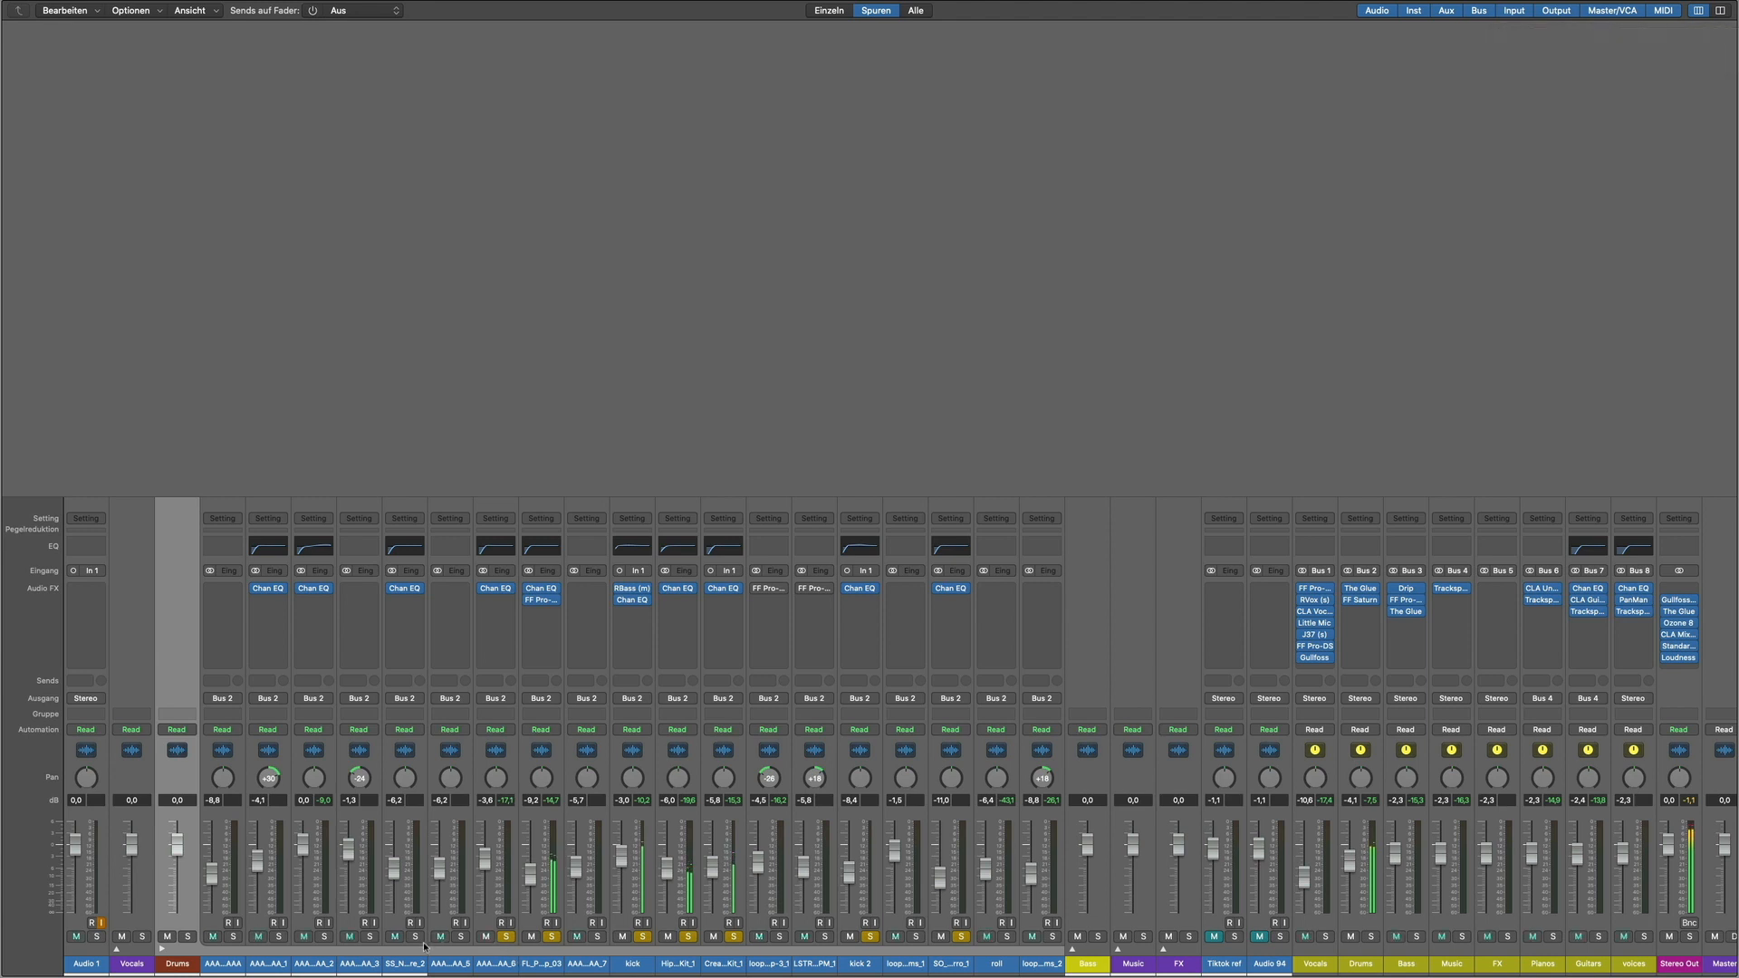
Step: Open the Channel EQ and FF Pro-C 2 on the FL_PVM_Kit04_95_Drum_Loop_03 channel and position the compressor window for viewing
click(541, 590)
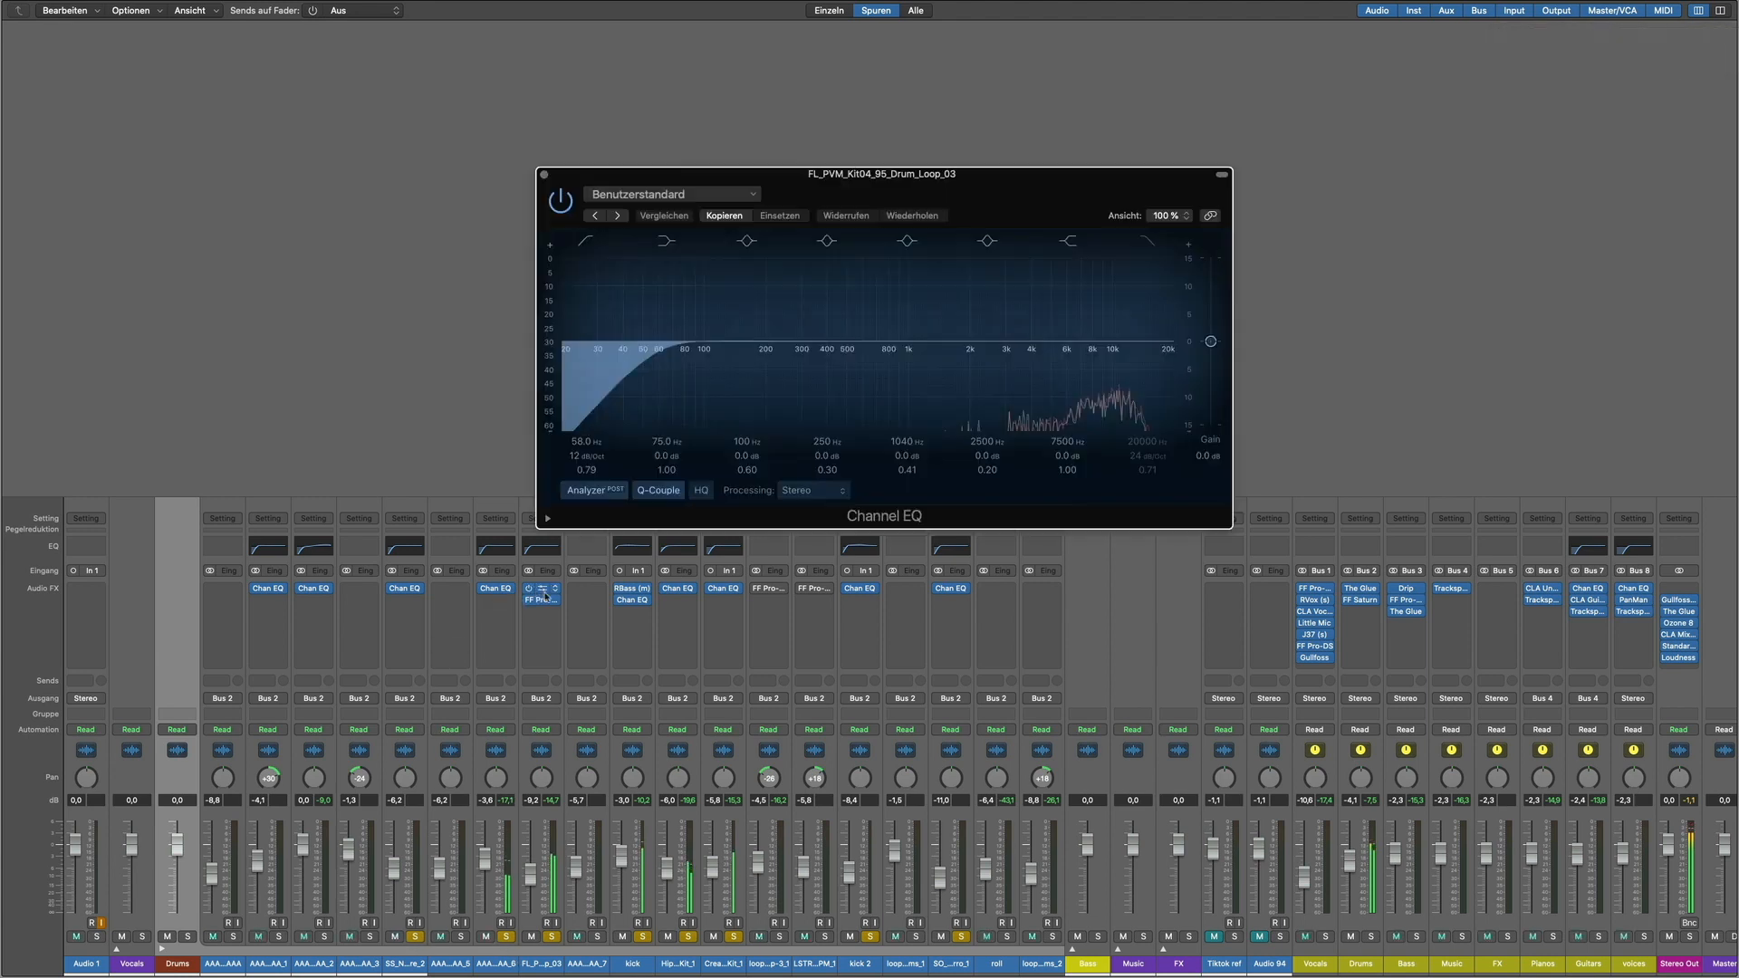
click(542, 601)
drag(422, 68, 414, 72)
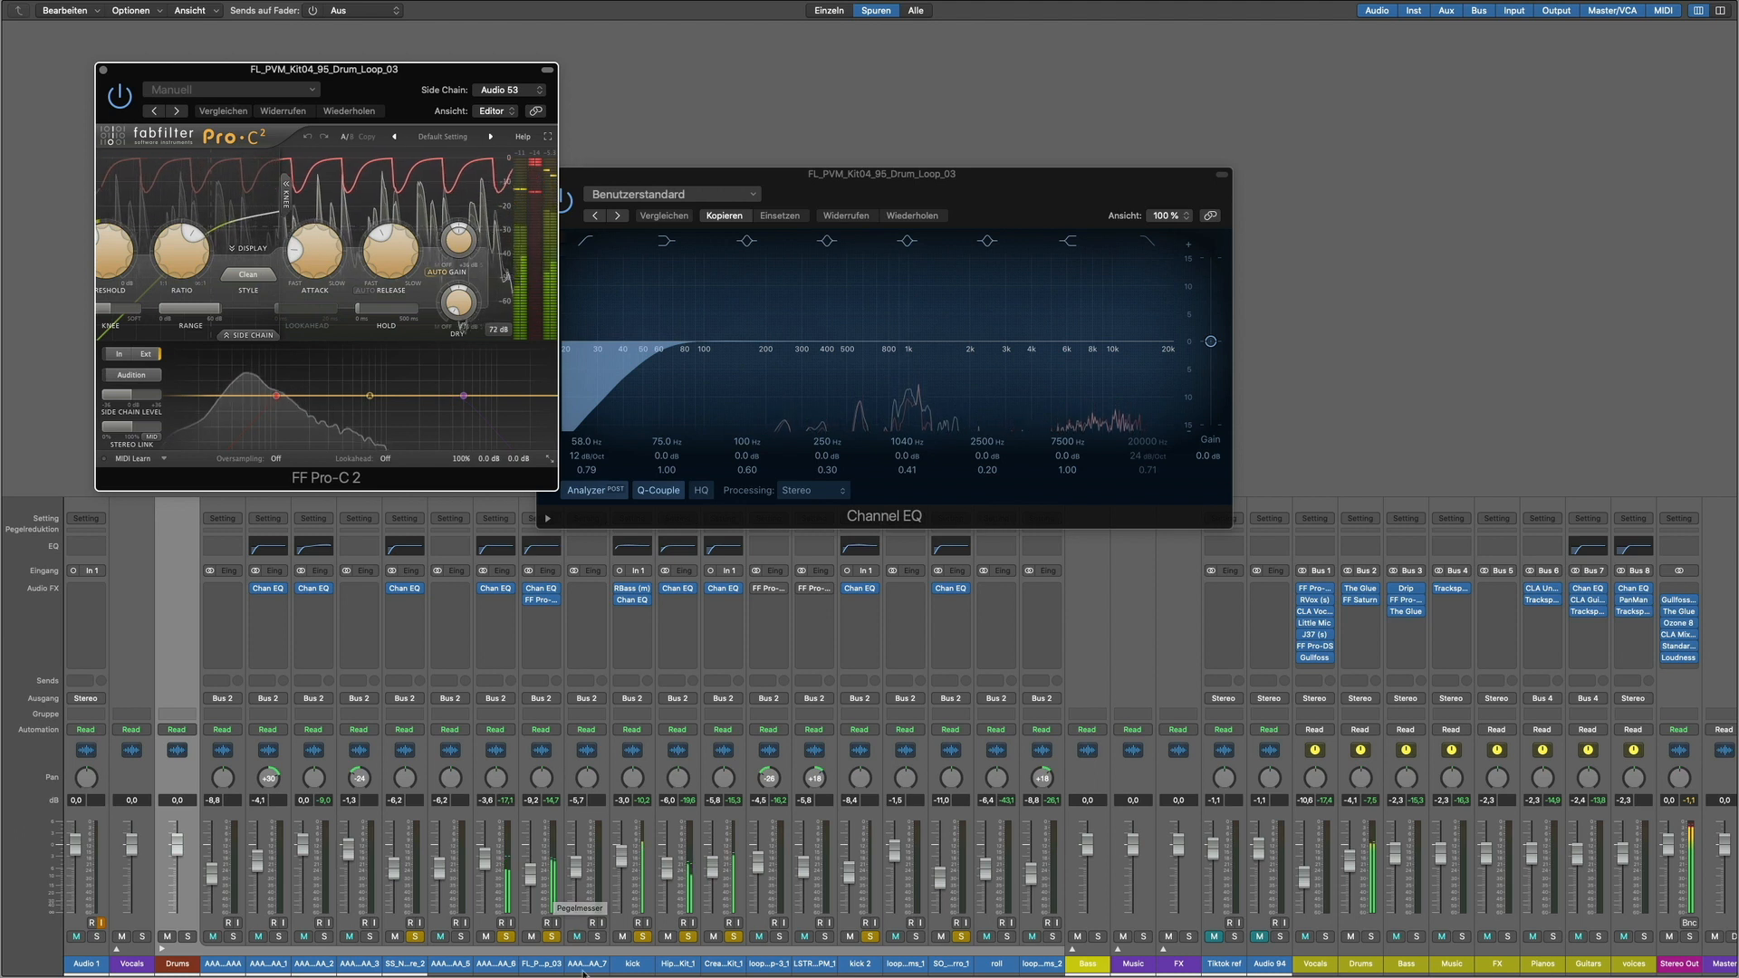
Step: Solo the neighbouring drum channels, inspect the Channel EQ curves on AAAAAAAAAA_2 and AAAAAAAAAA_1, and close both windows
click(370, 937)
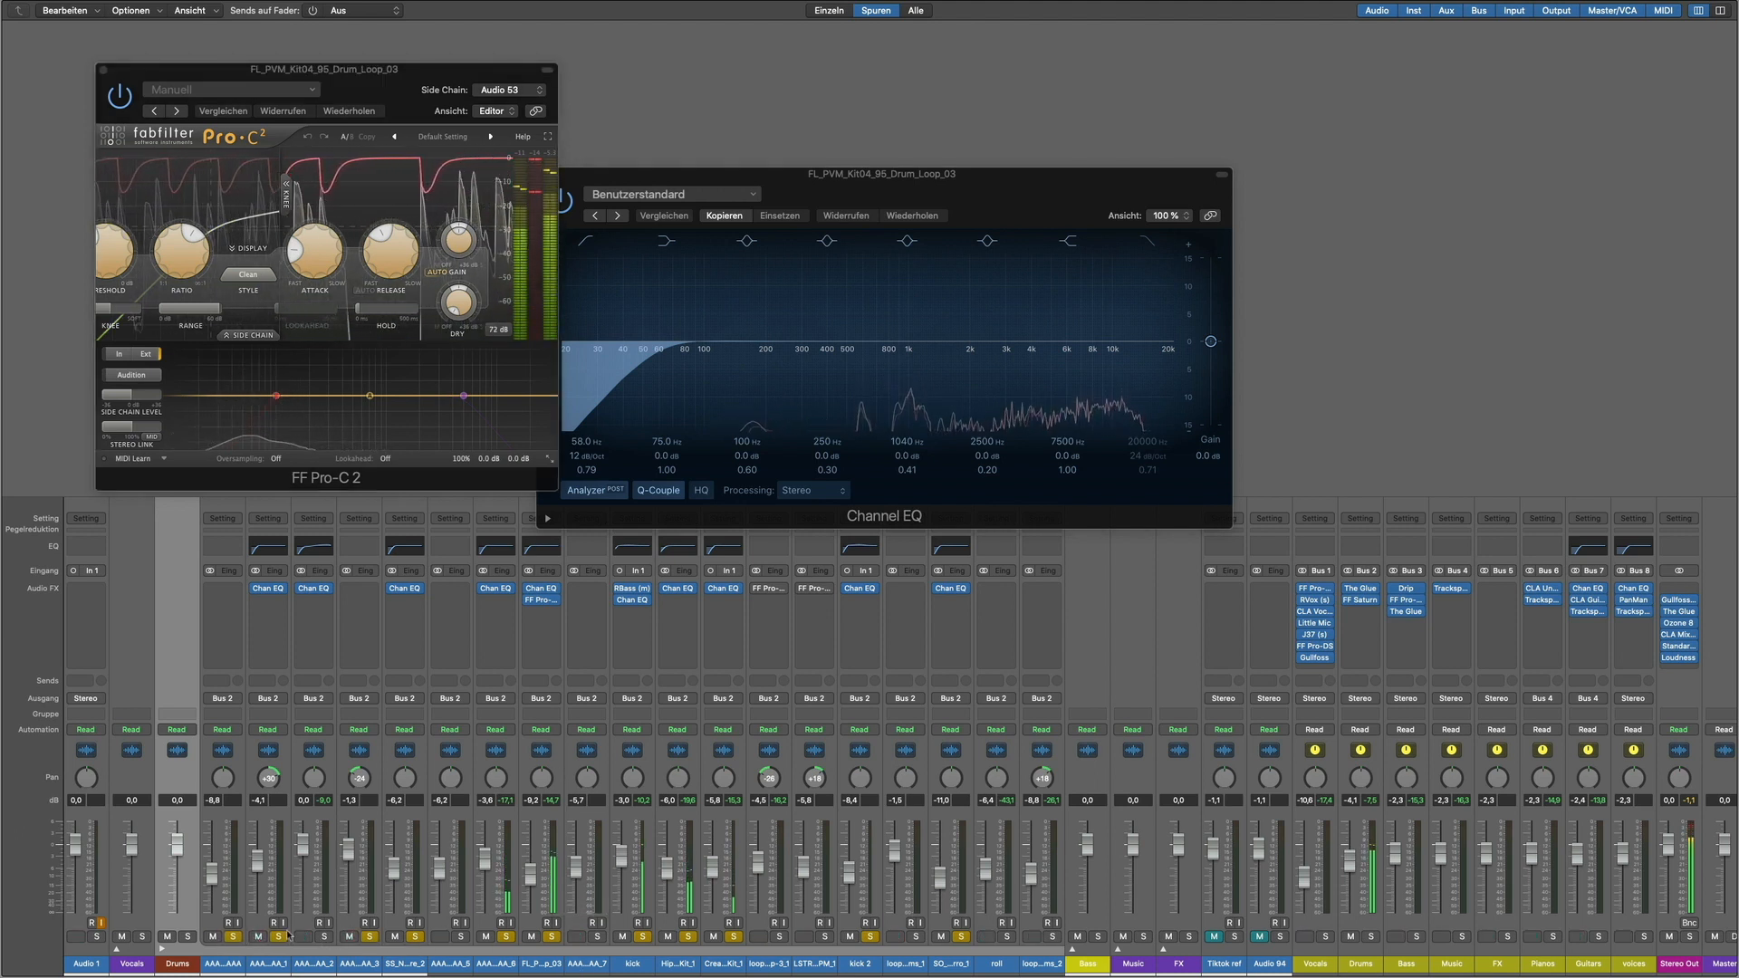
click(315, 590)
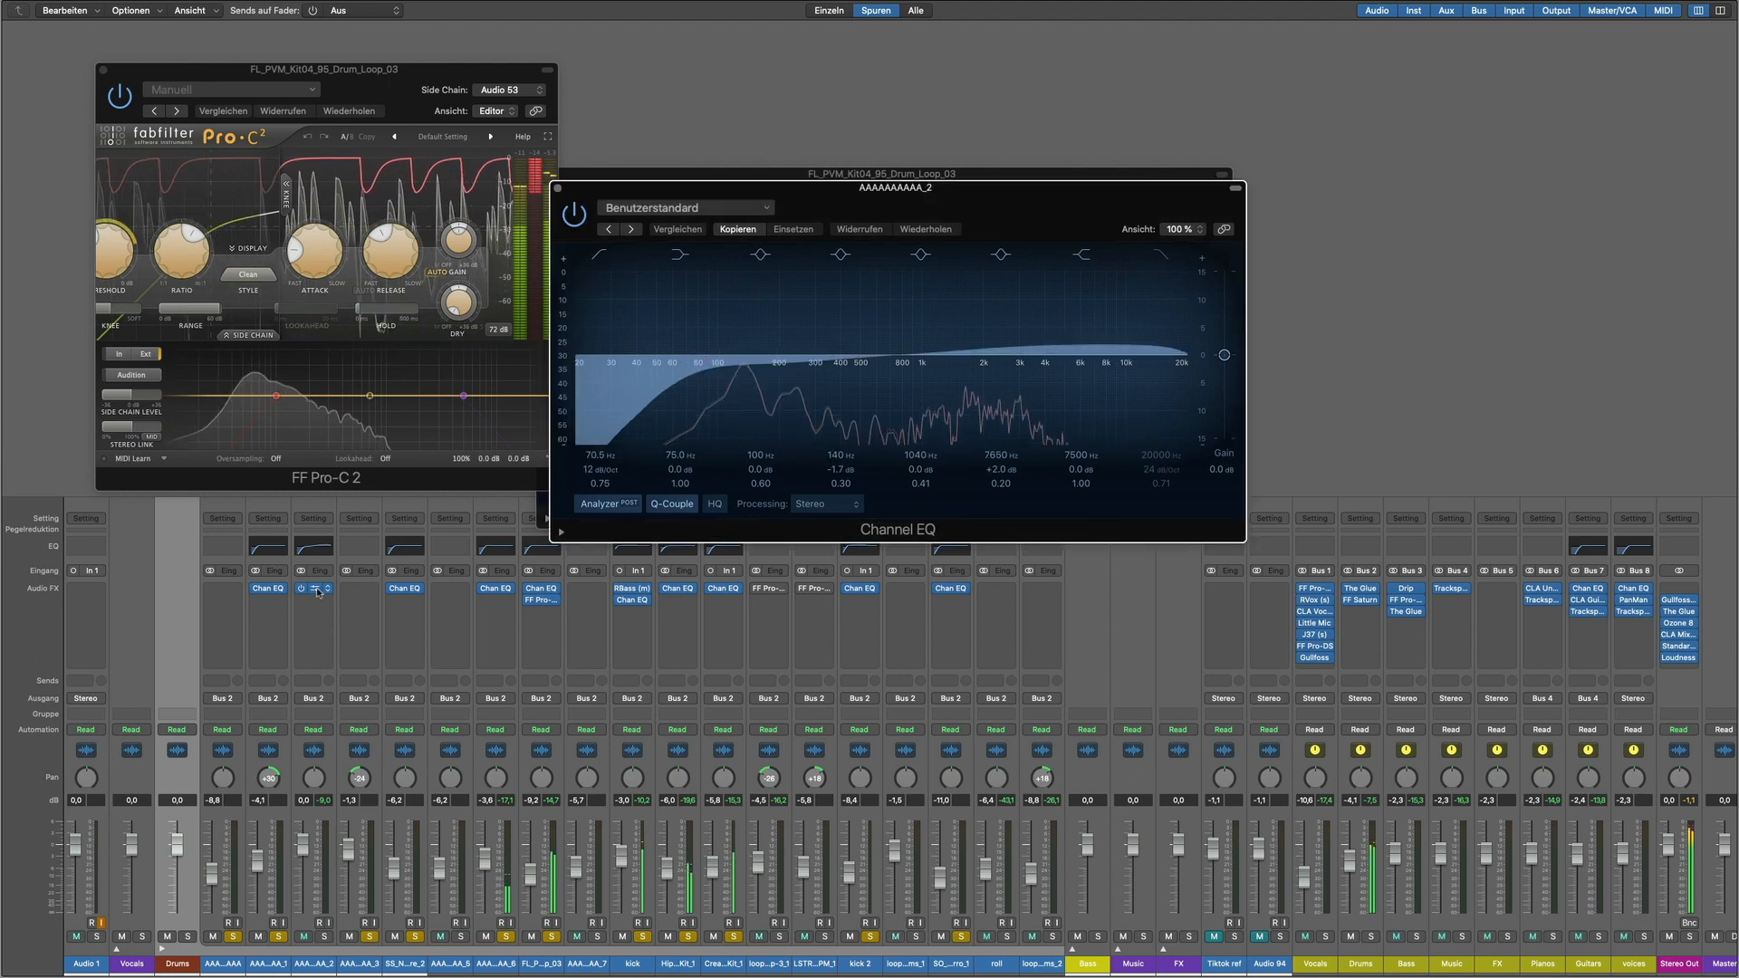
click(269, 589)
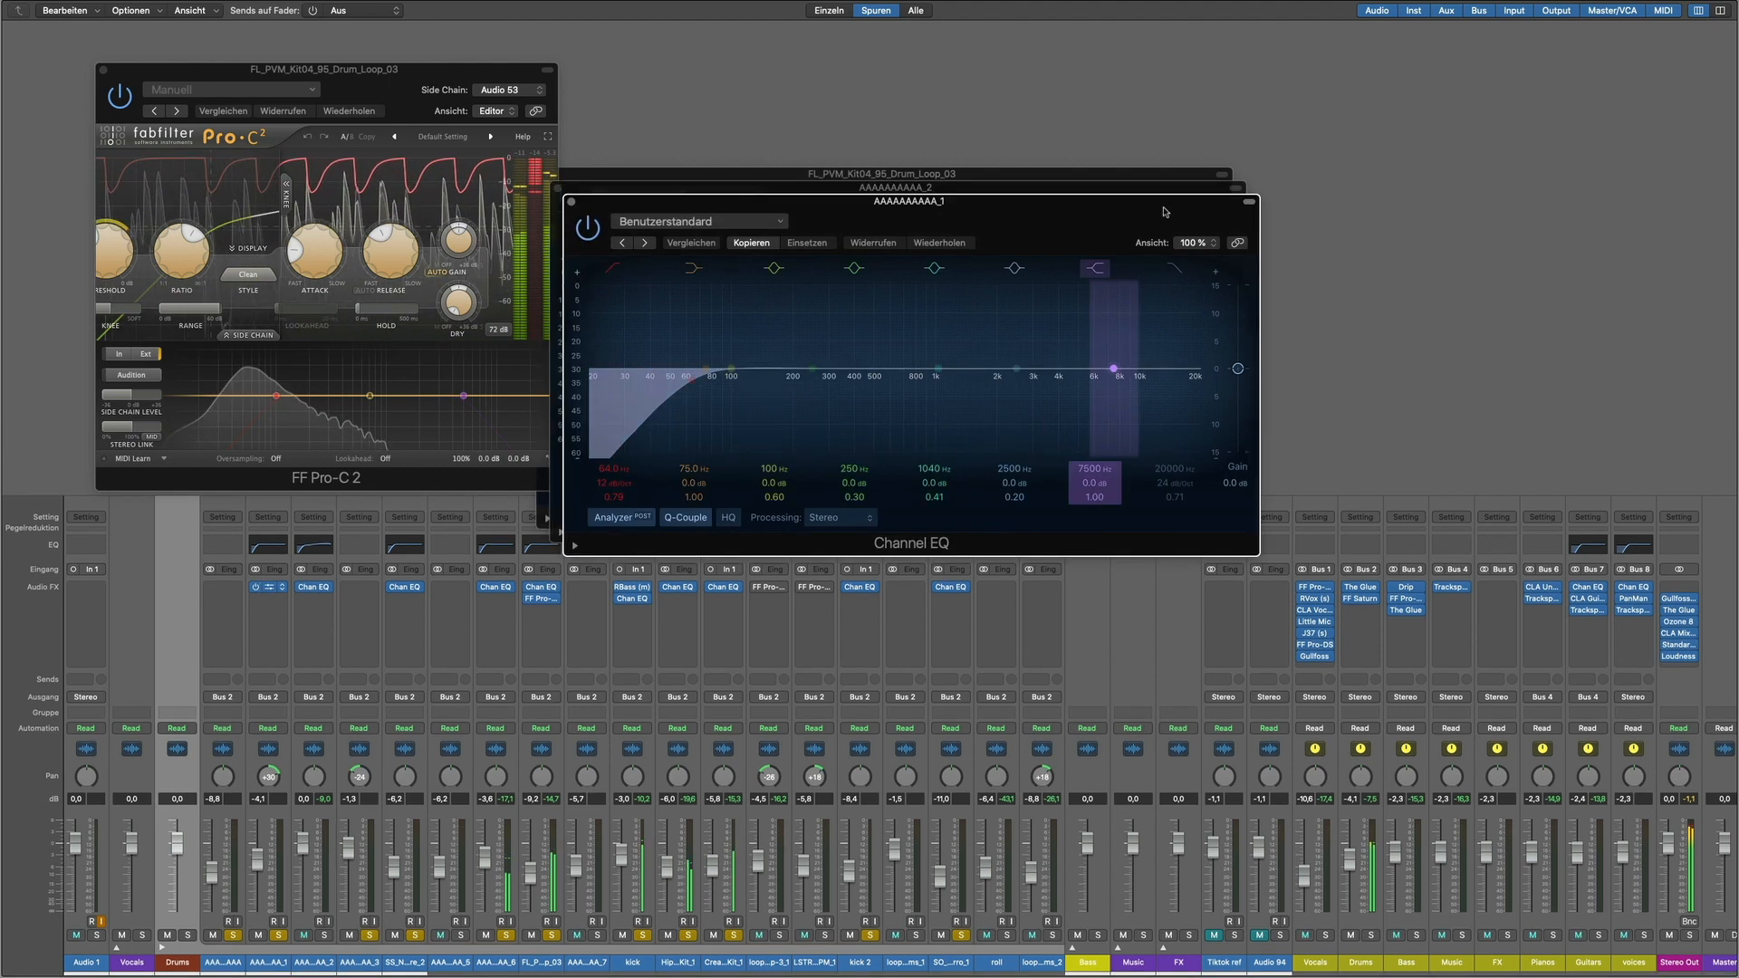
click(569, 203)
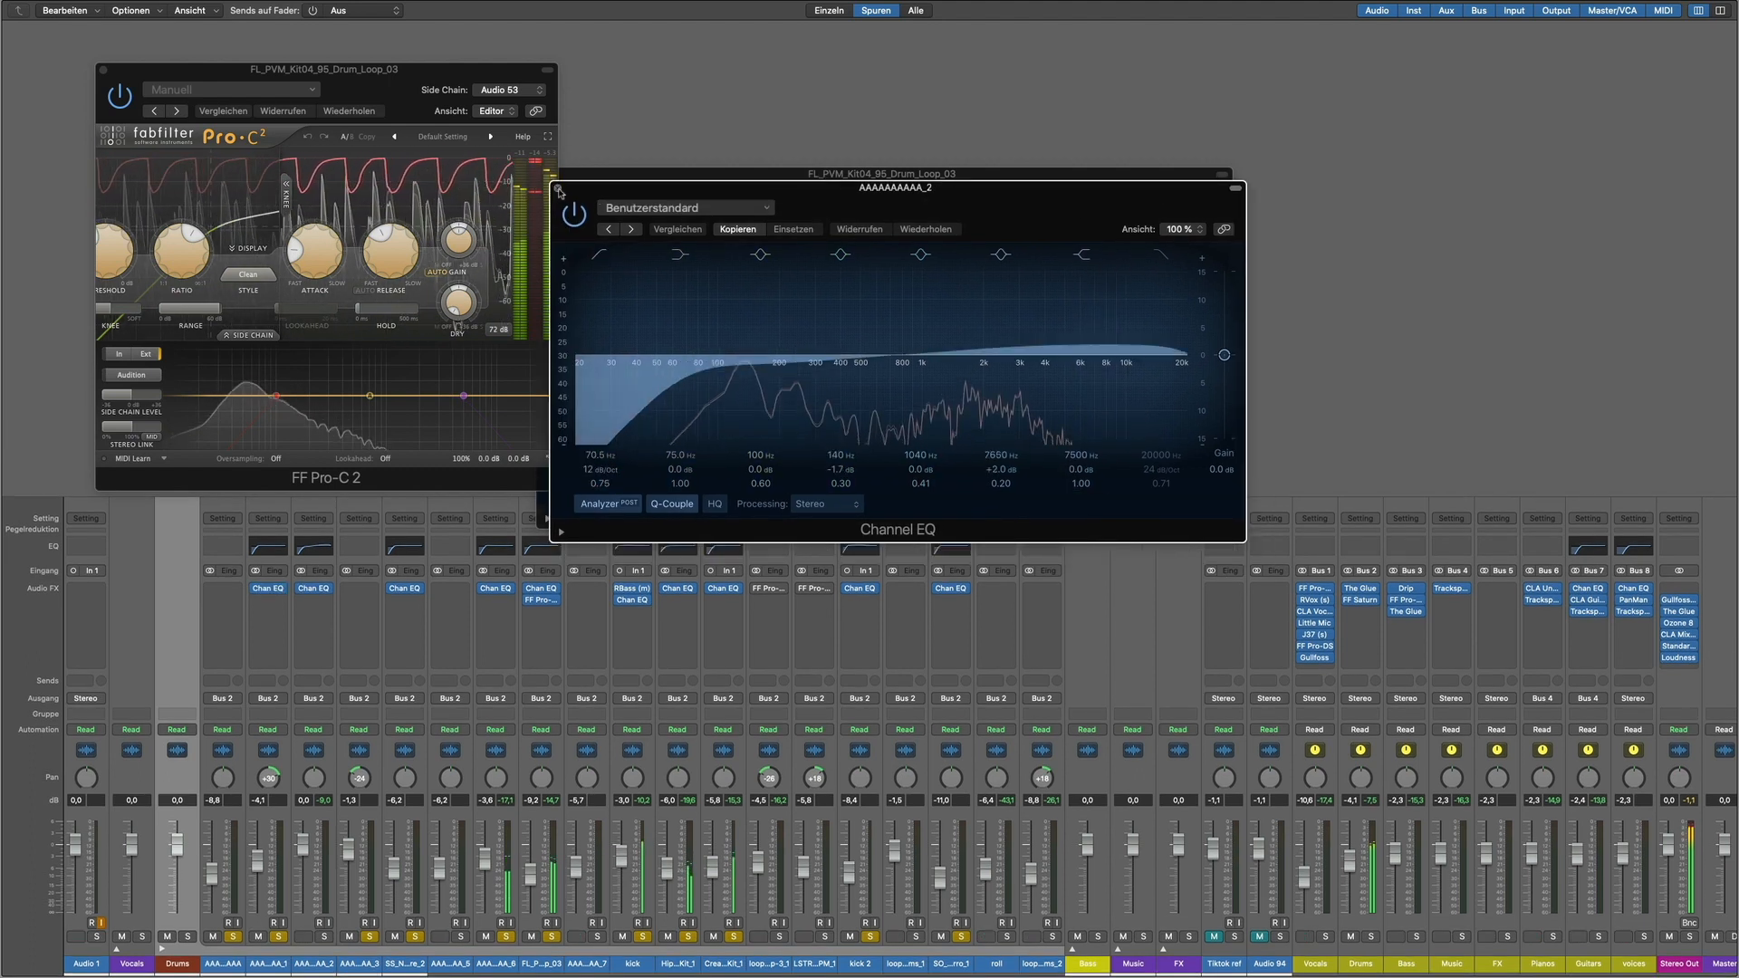
click(559, 188)
Step: Close the Channel EQ and FF Pro-C 2 windows of the FL_PVM_Kit04_95_Drum_Loop_03 channel
drag(626, 182, 730, 172)
click(656, 164)
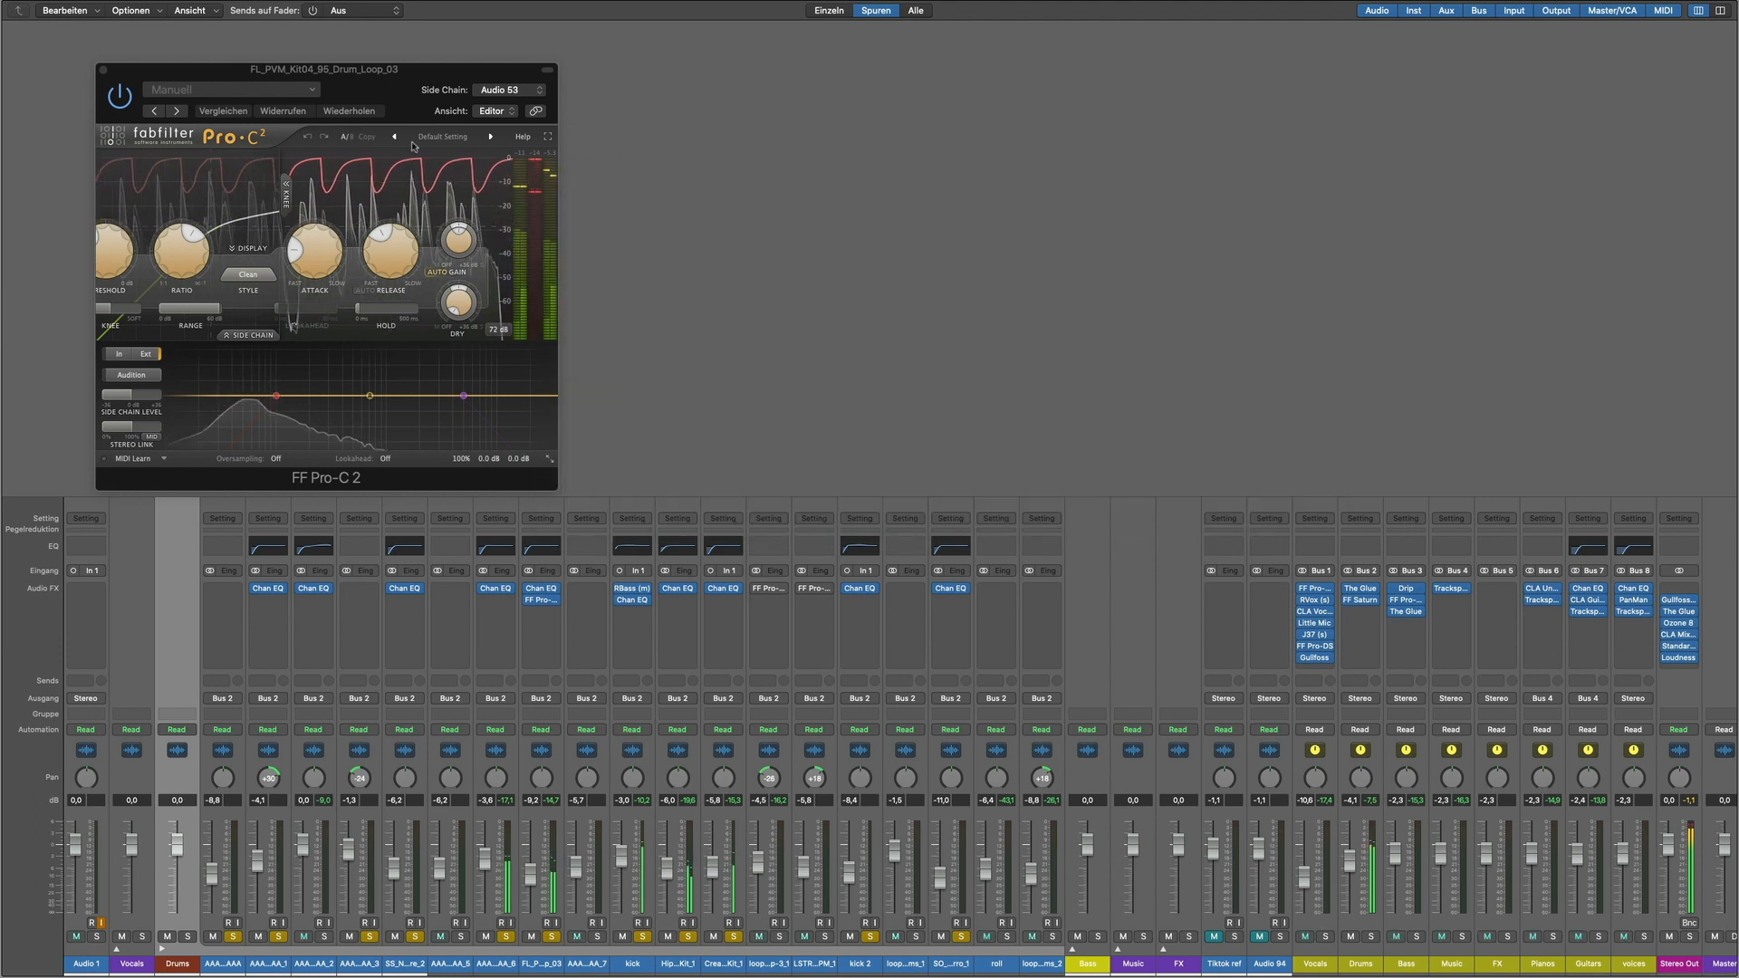
click(103, 70)
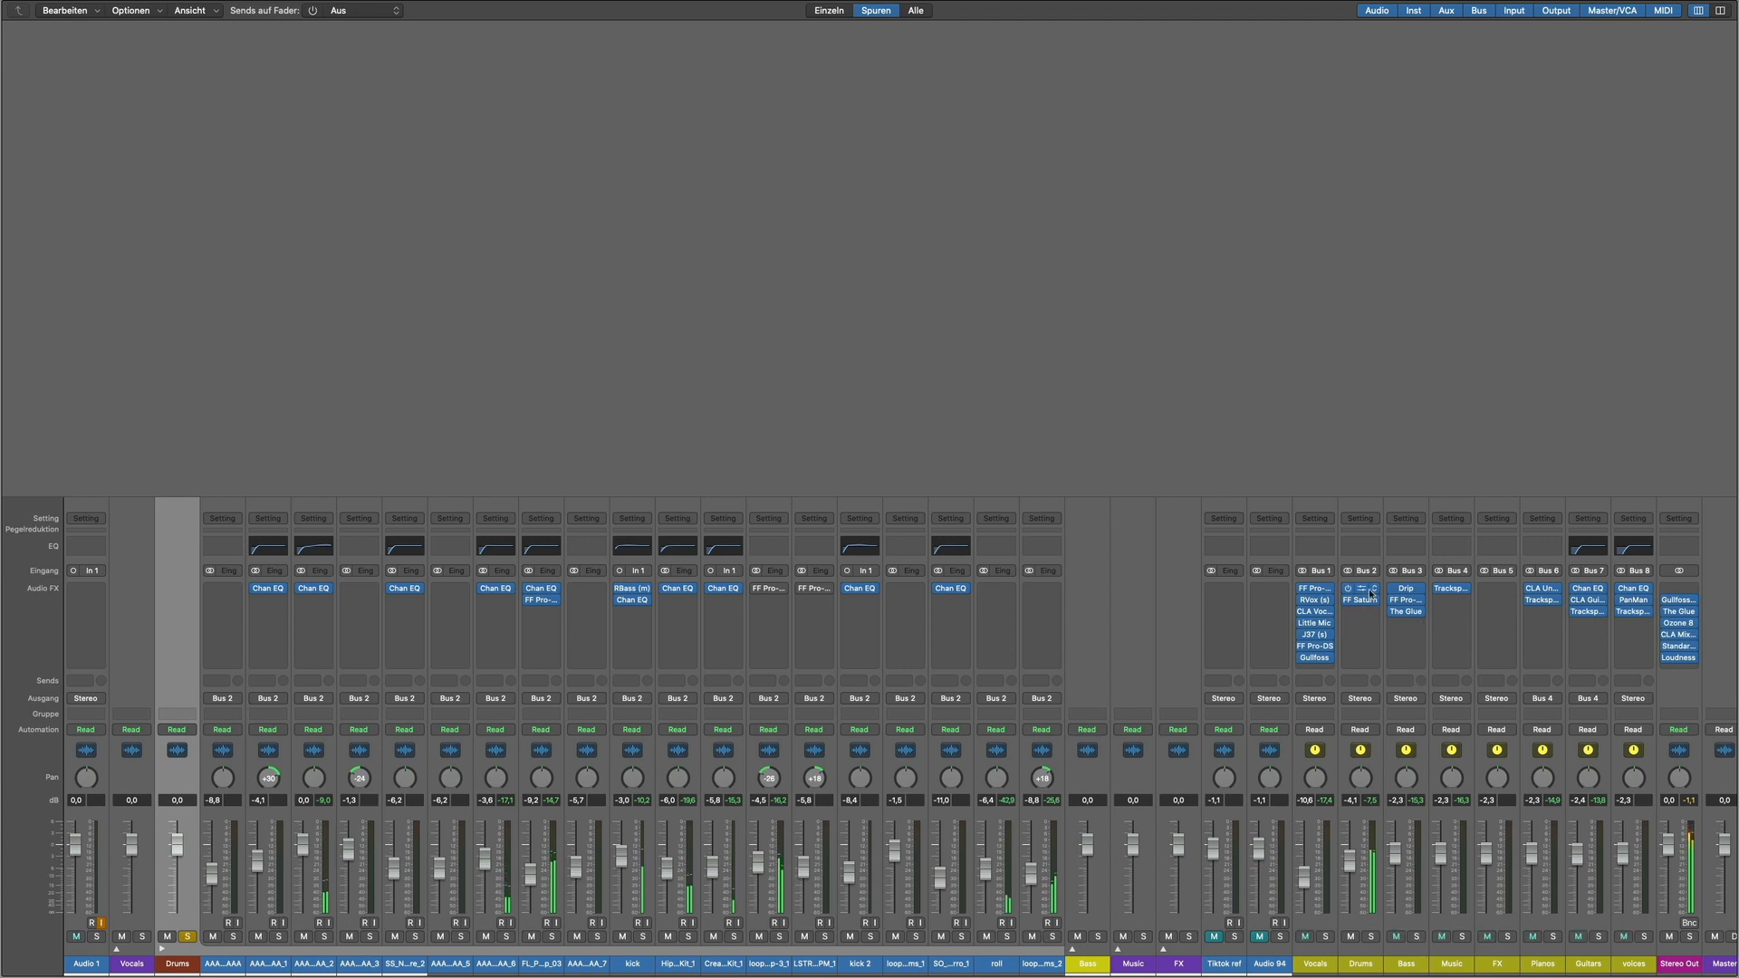
Step: Open The Glue and FF Saturn on the Drums bus and place their windows side by side
click(1363, 590)
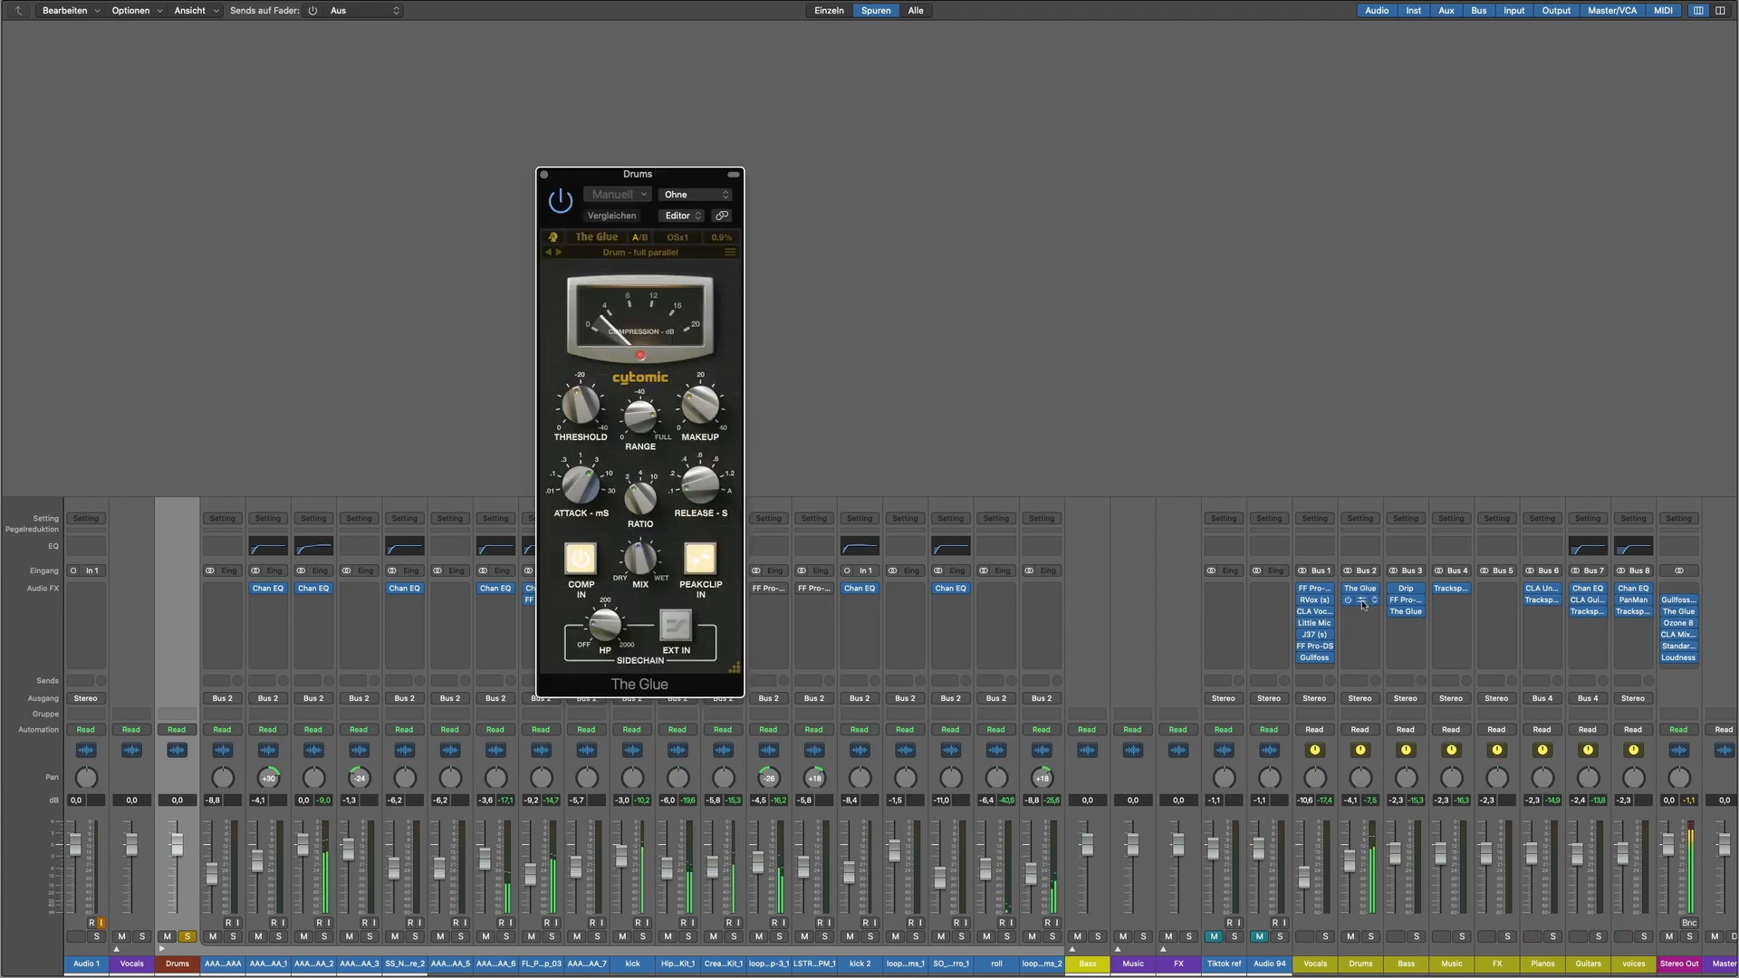
click(1363, 604)
drag(872, 181, 1105, 185)
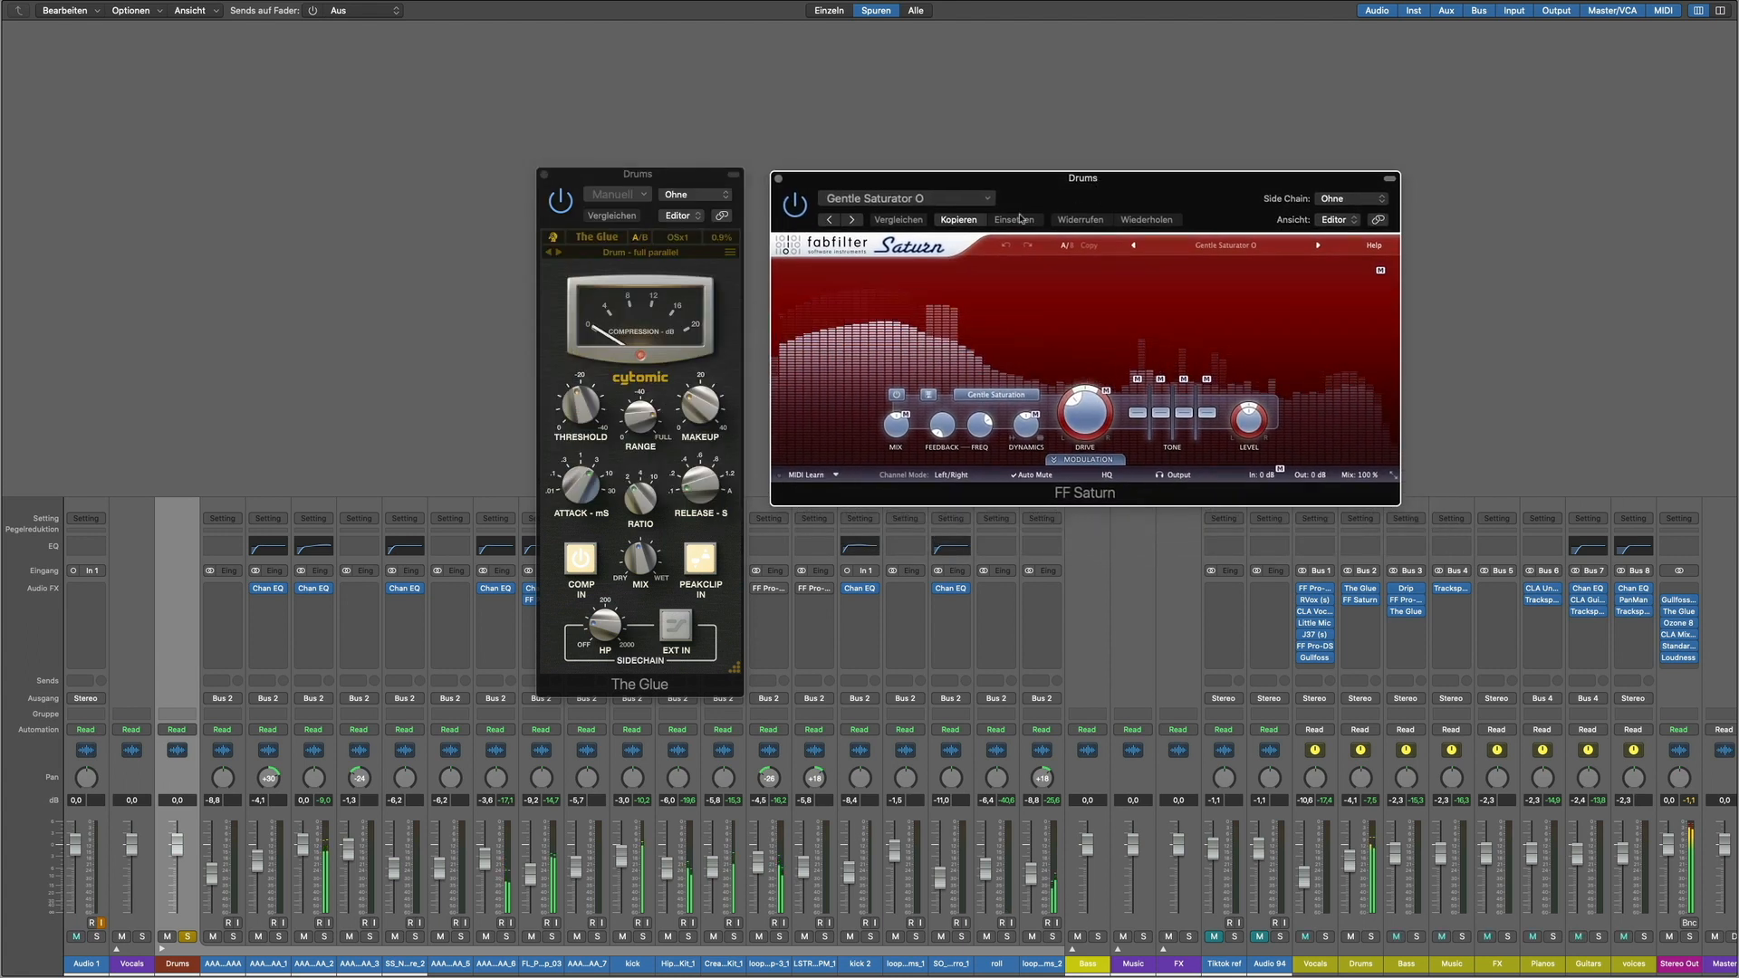
Step: Compare the Drums bus with The Glue and FF Saturn bypassed and re-enabled, and close both plug-in windows
click(797, 209)
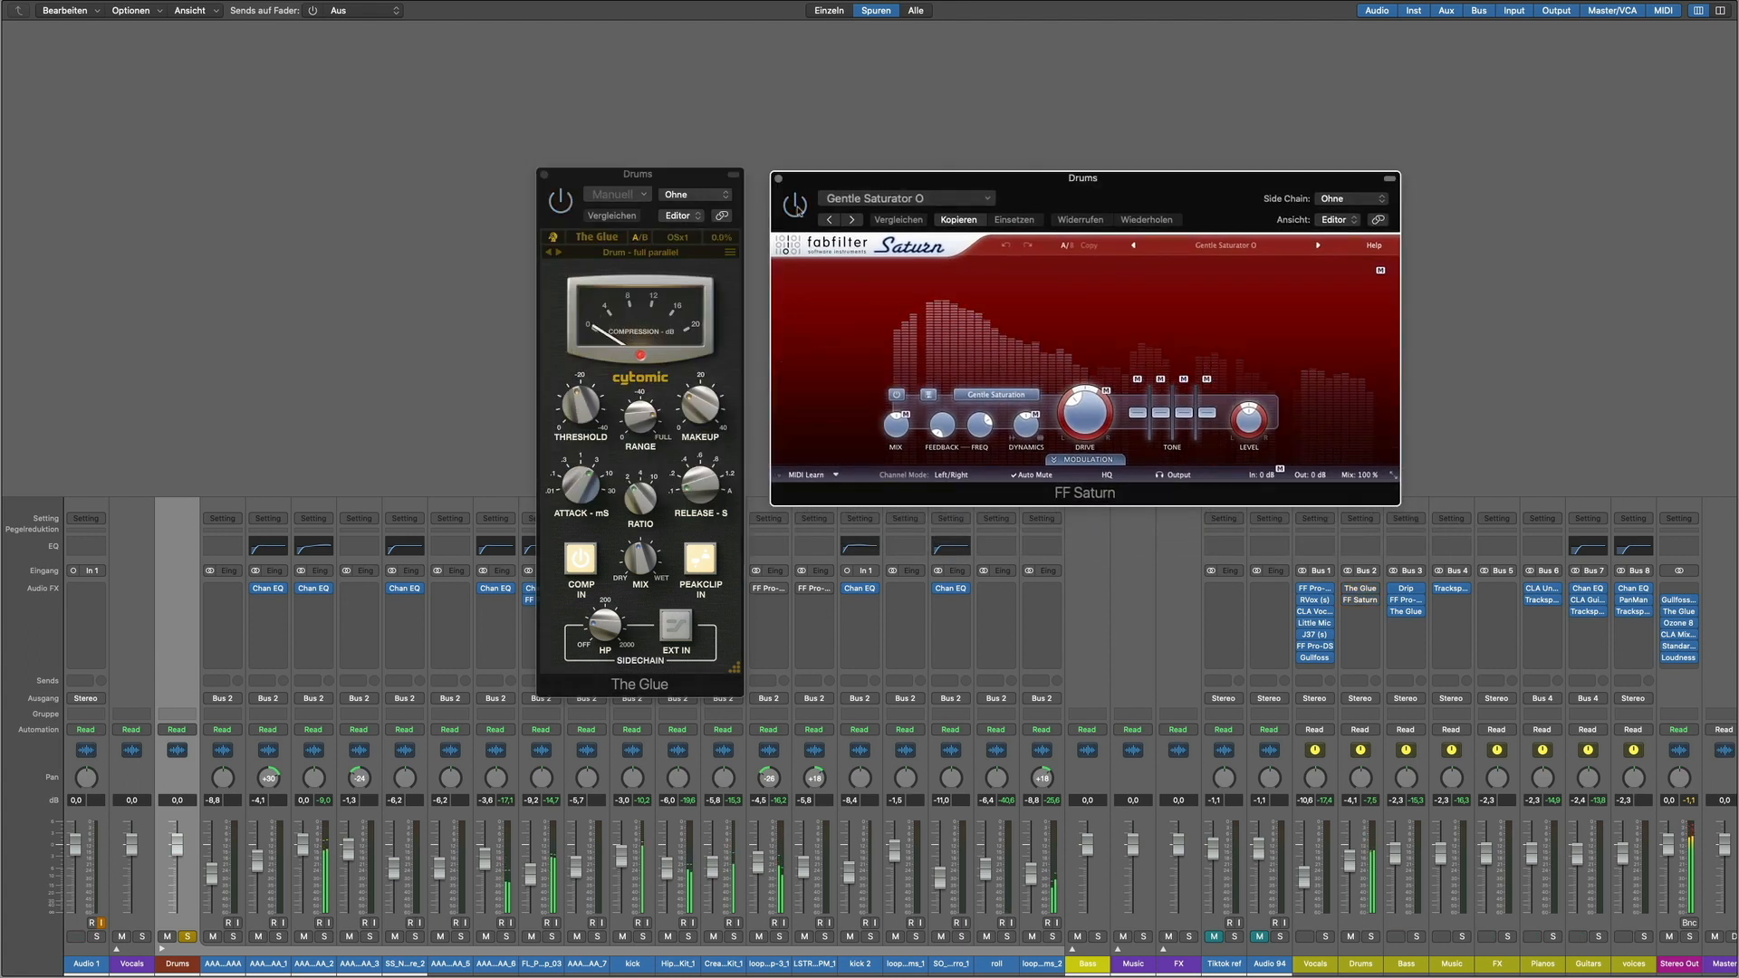
click(563, 206)
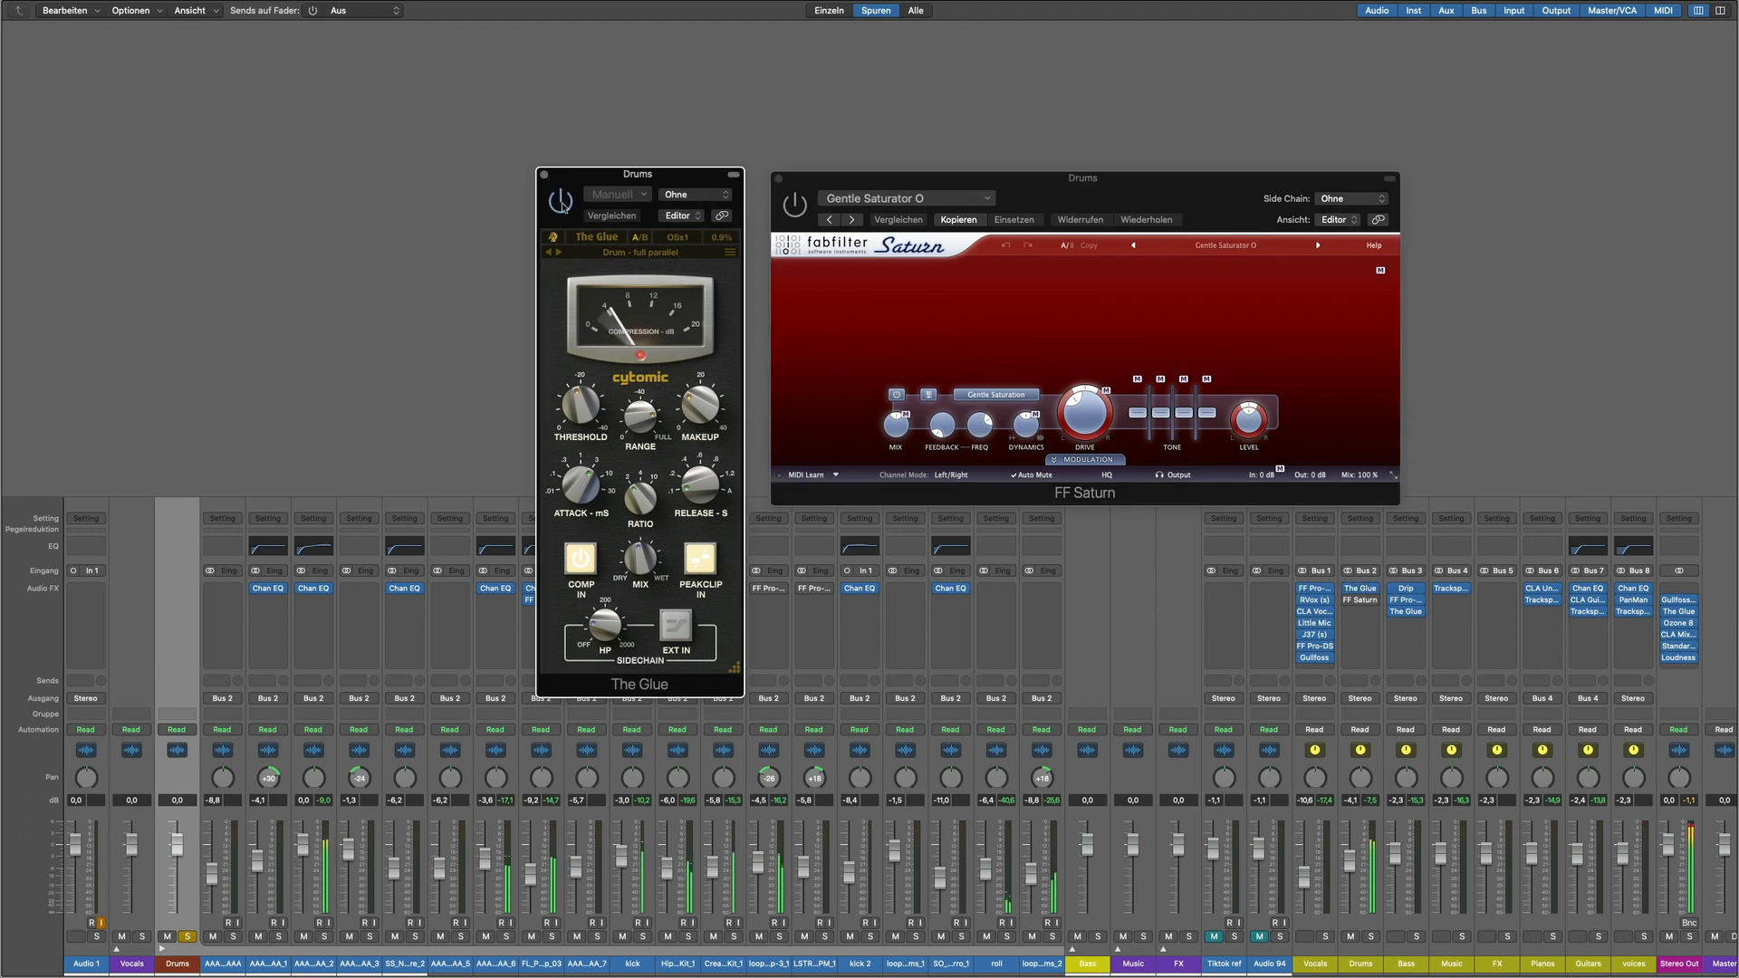
click(797, 206)
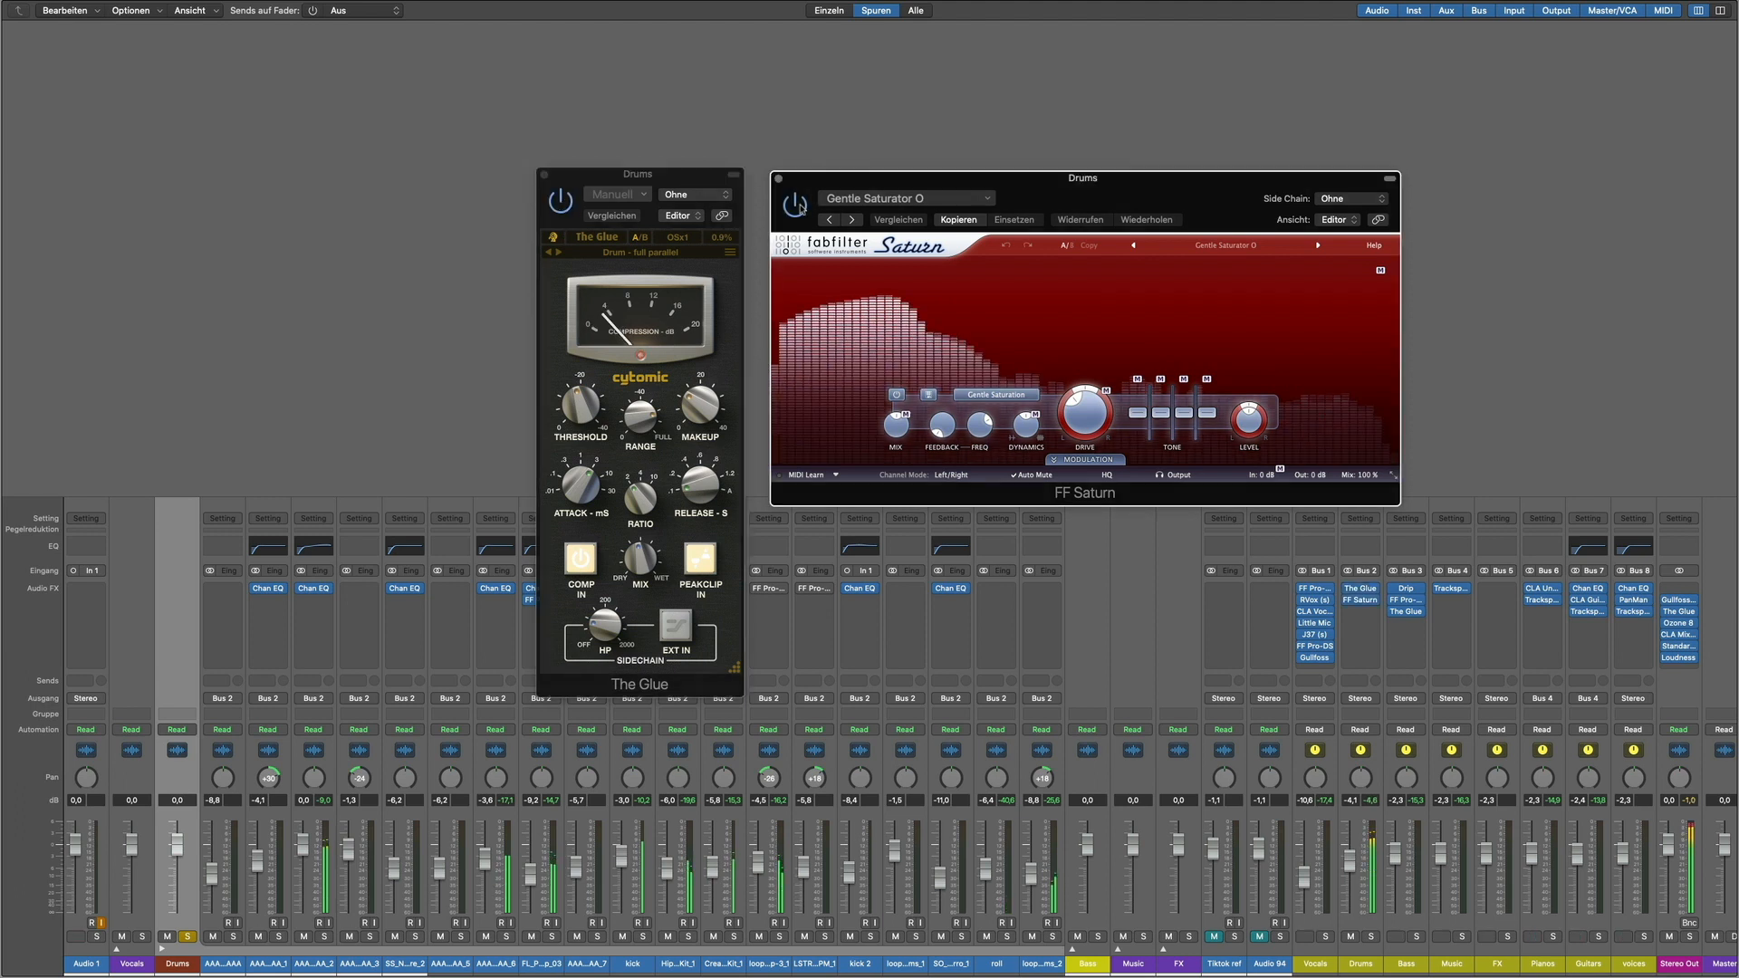
click(544, 175)
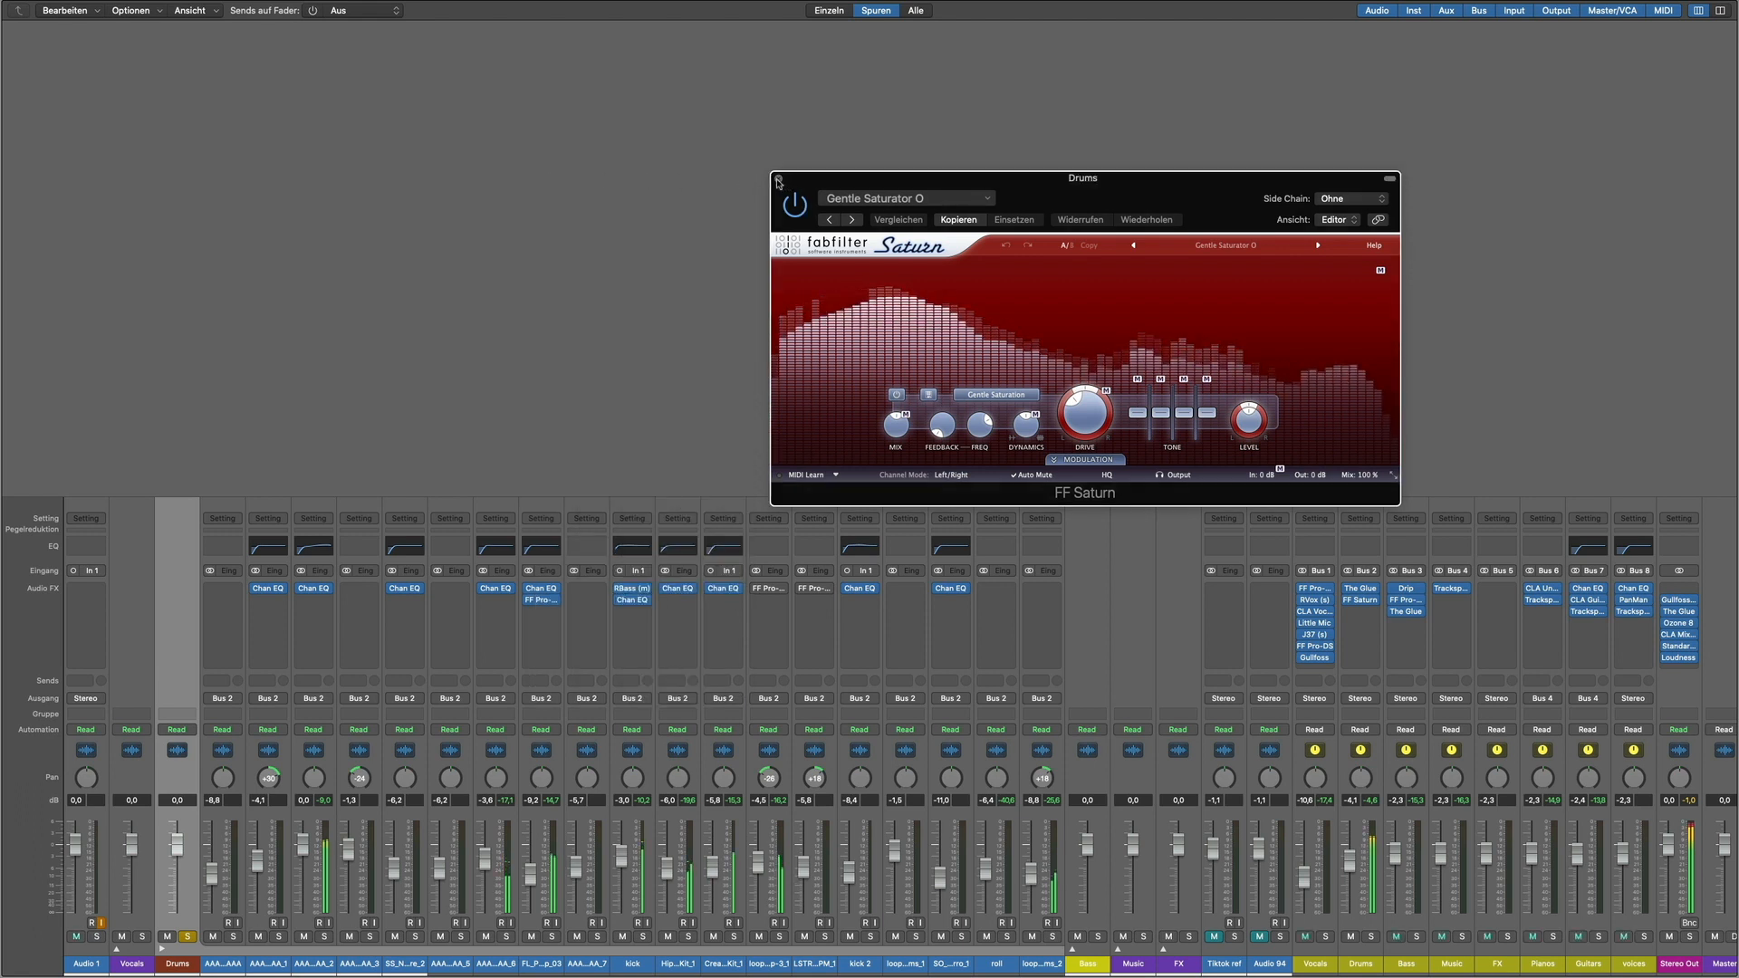
click(779, 180)
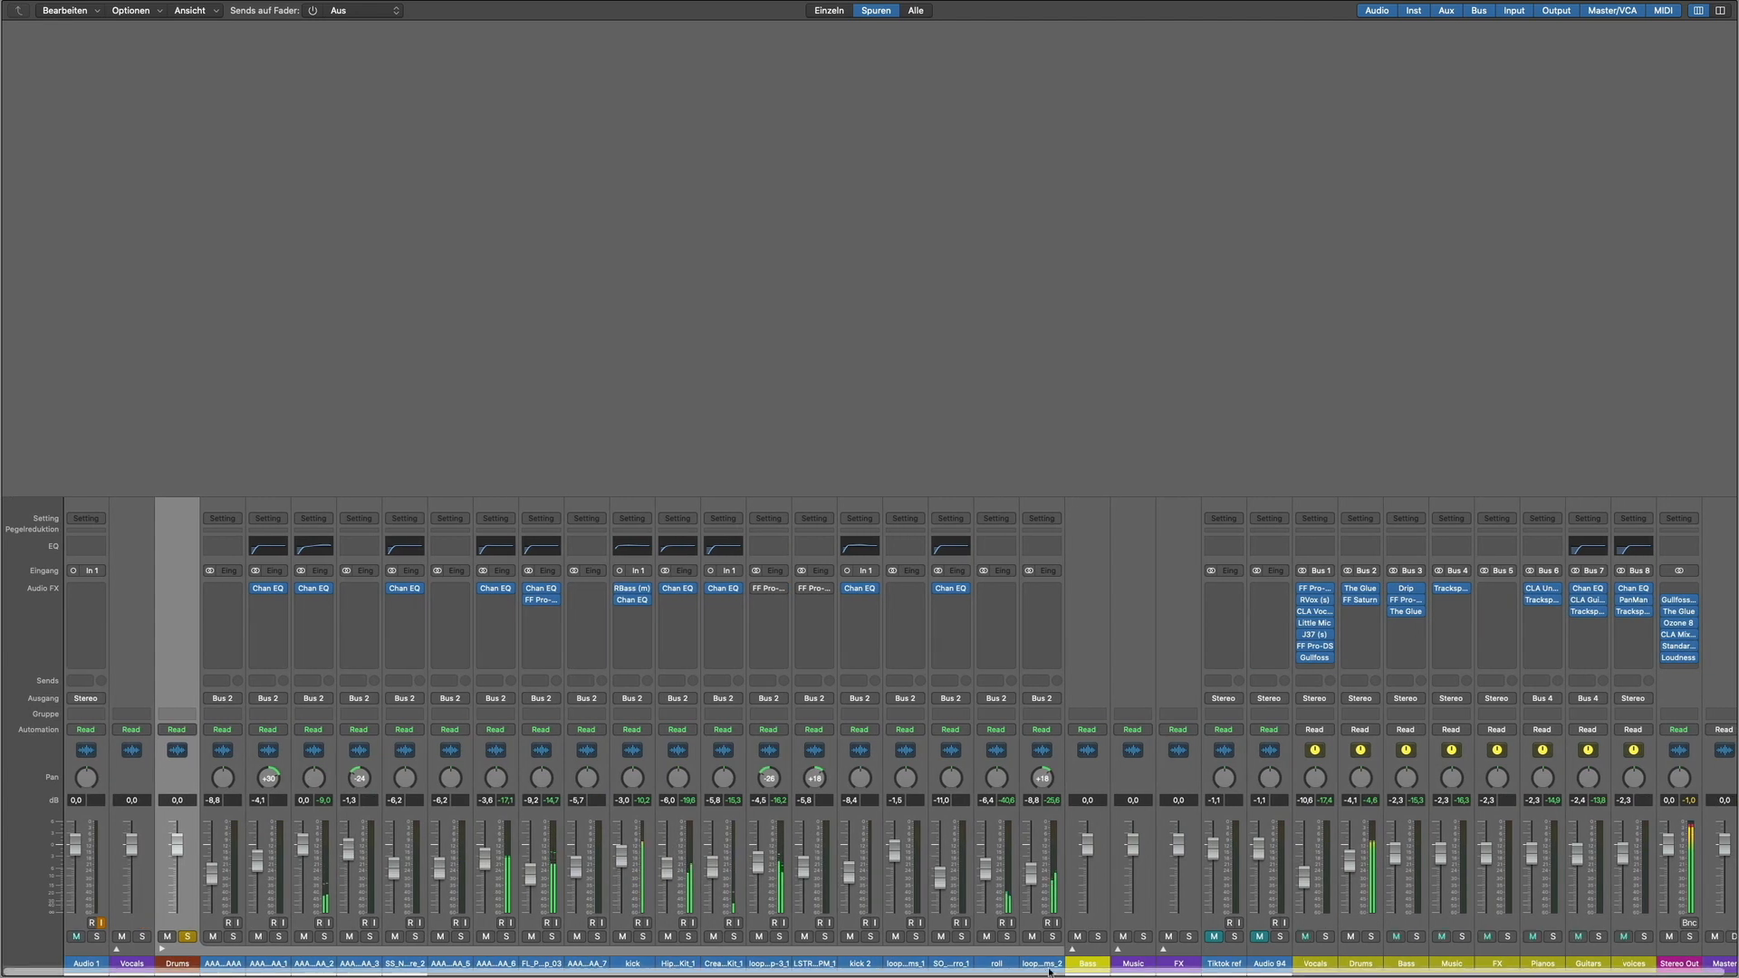
Step: Expand the Bass track stack and solo it
scroll(1155, 960, right, 1)
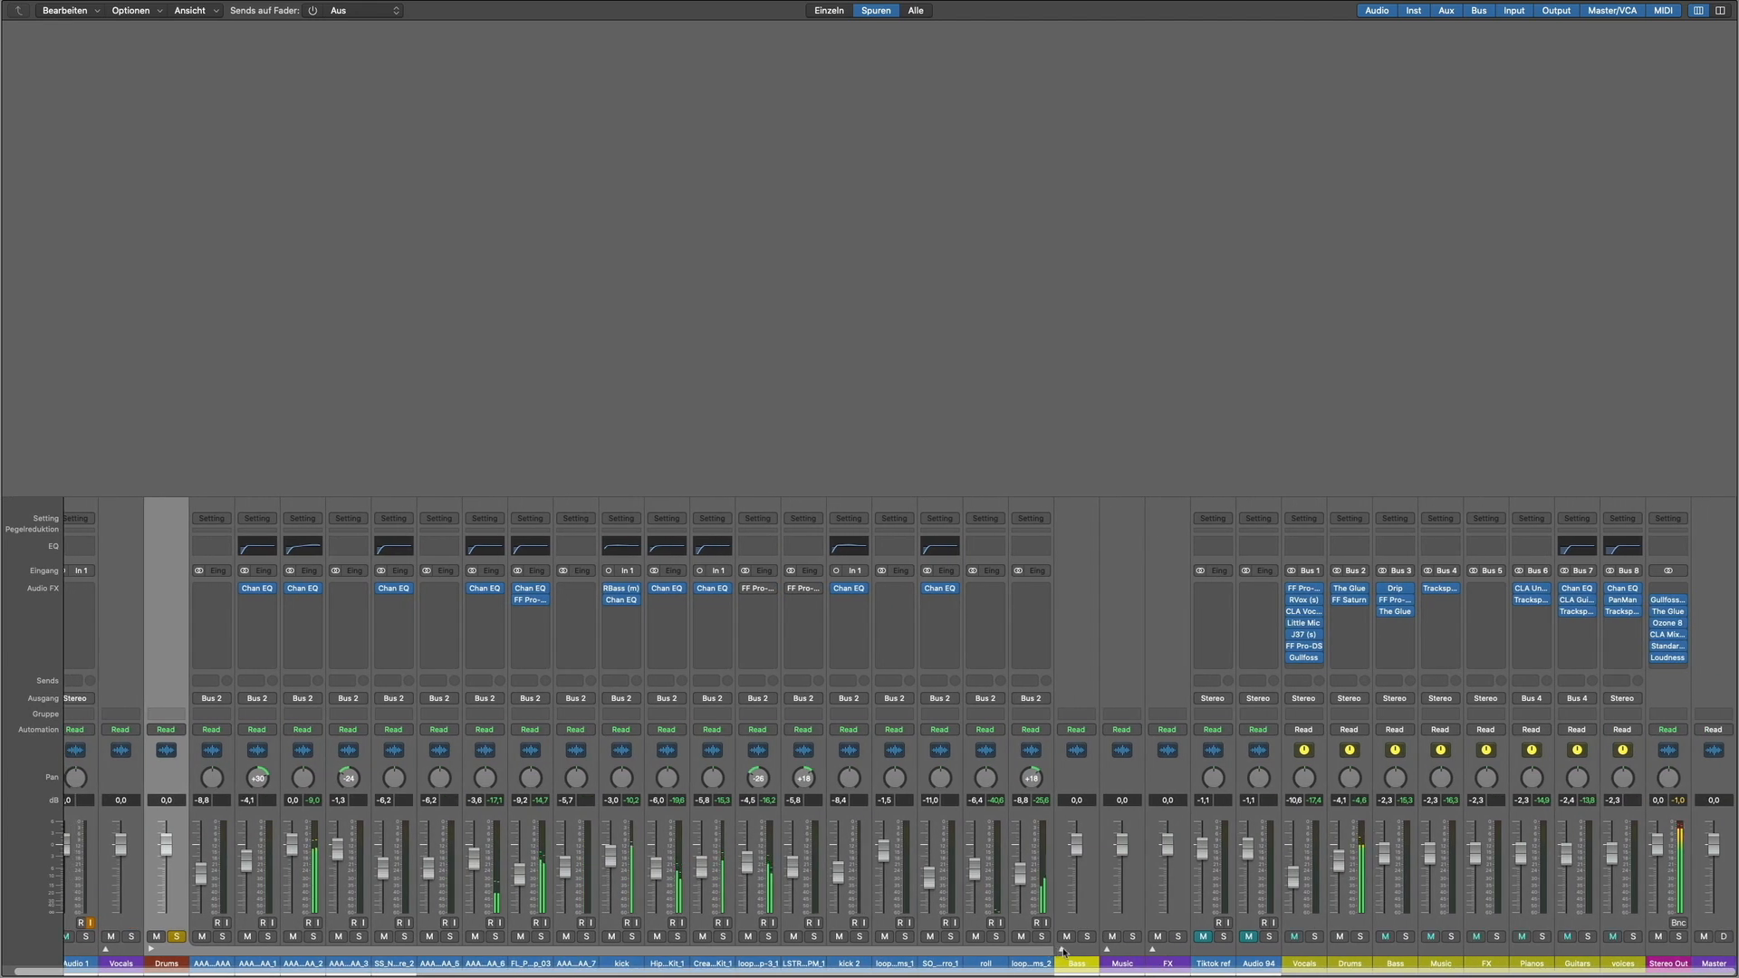
click(1062, 949)
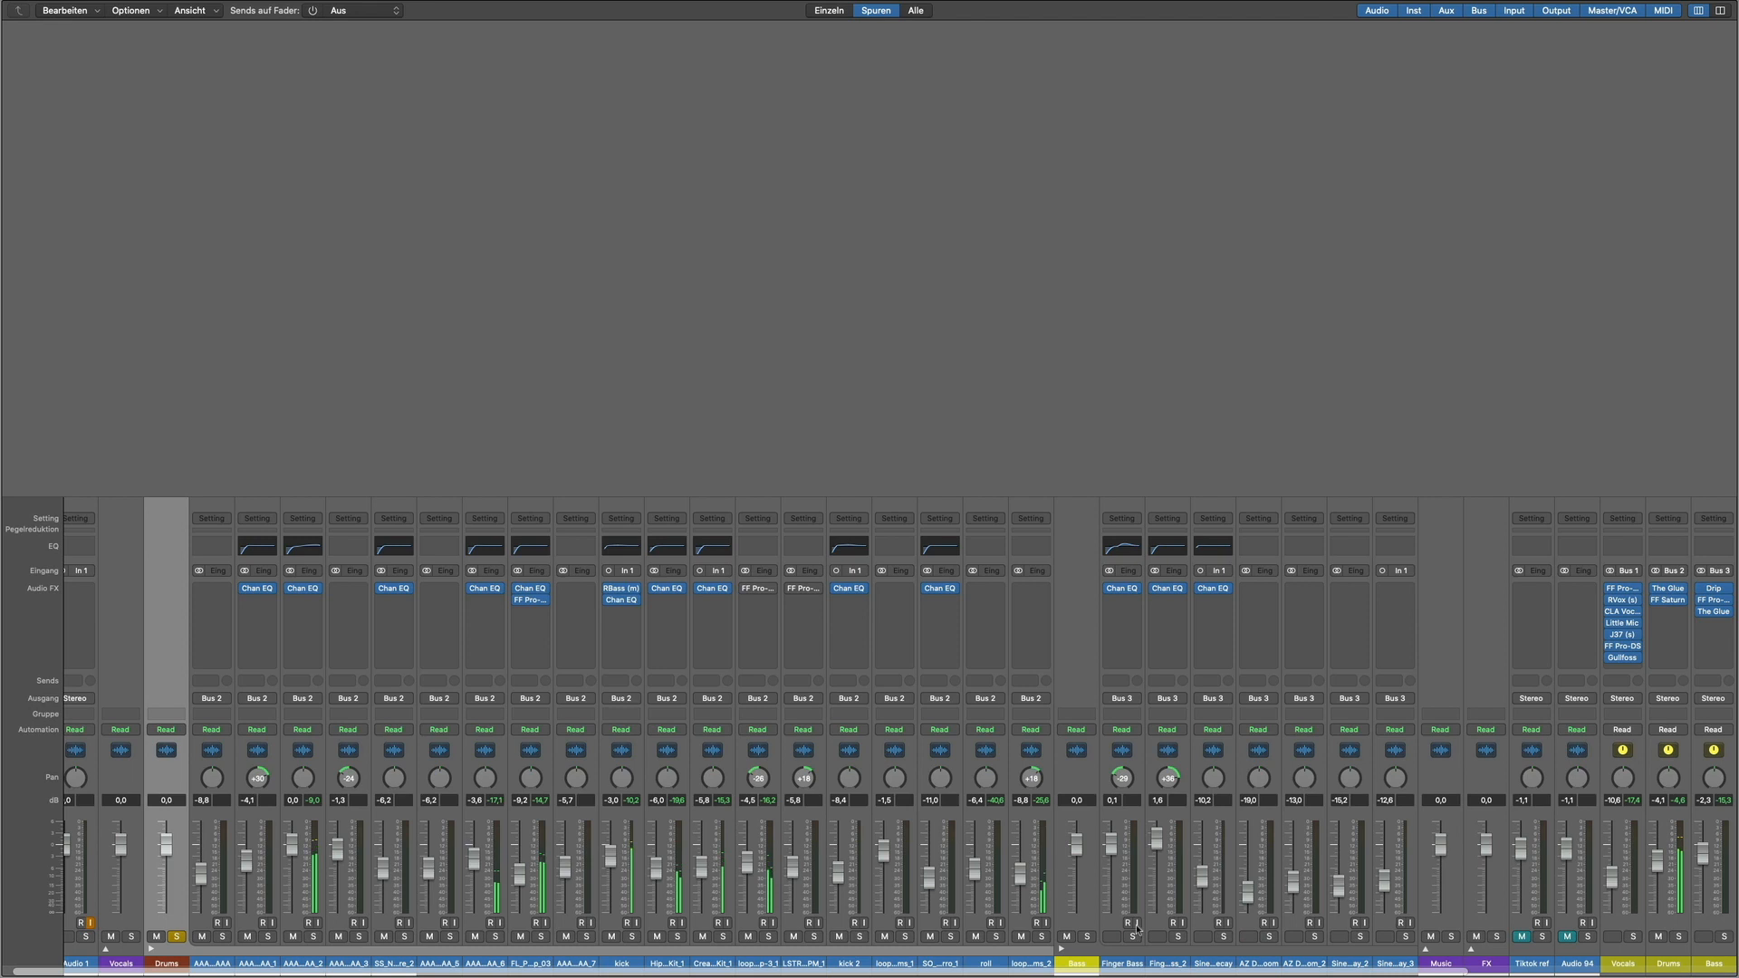
scroll(1398, 883, right, 8)
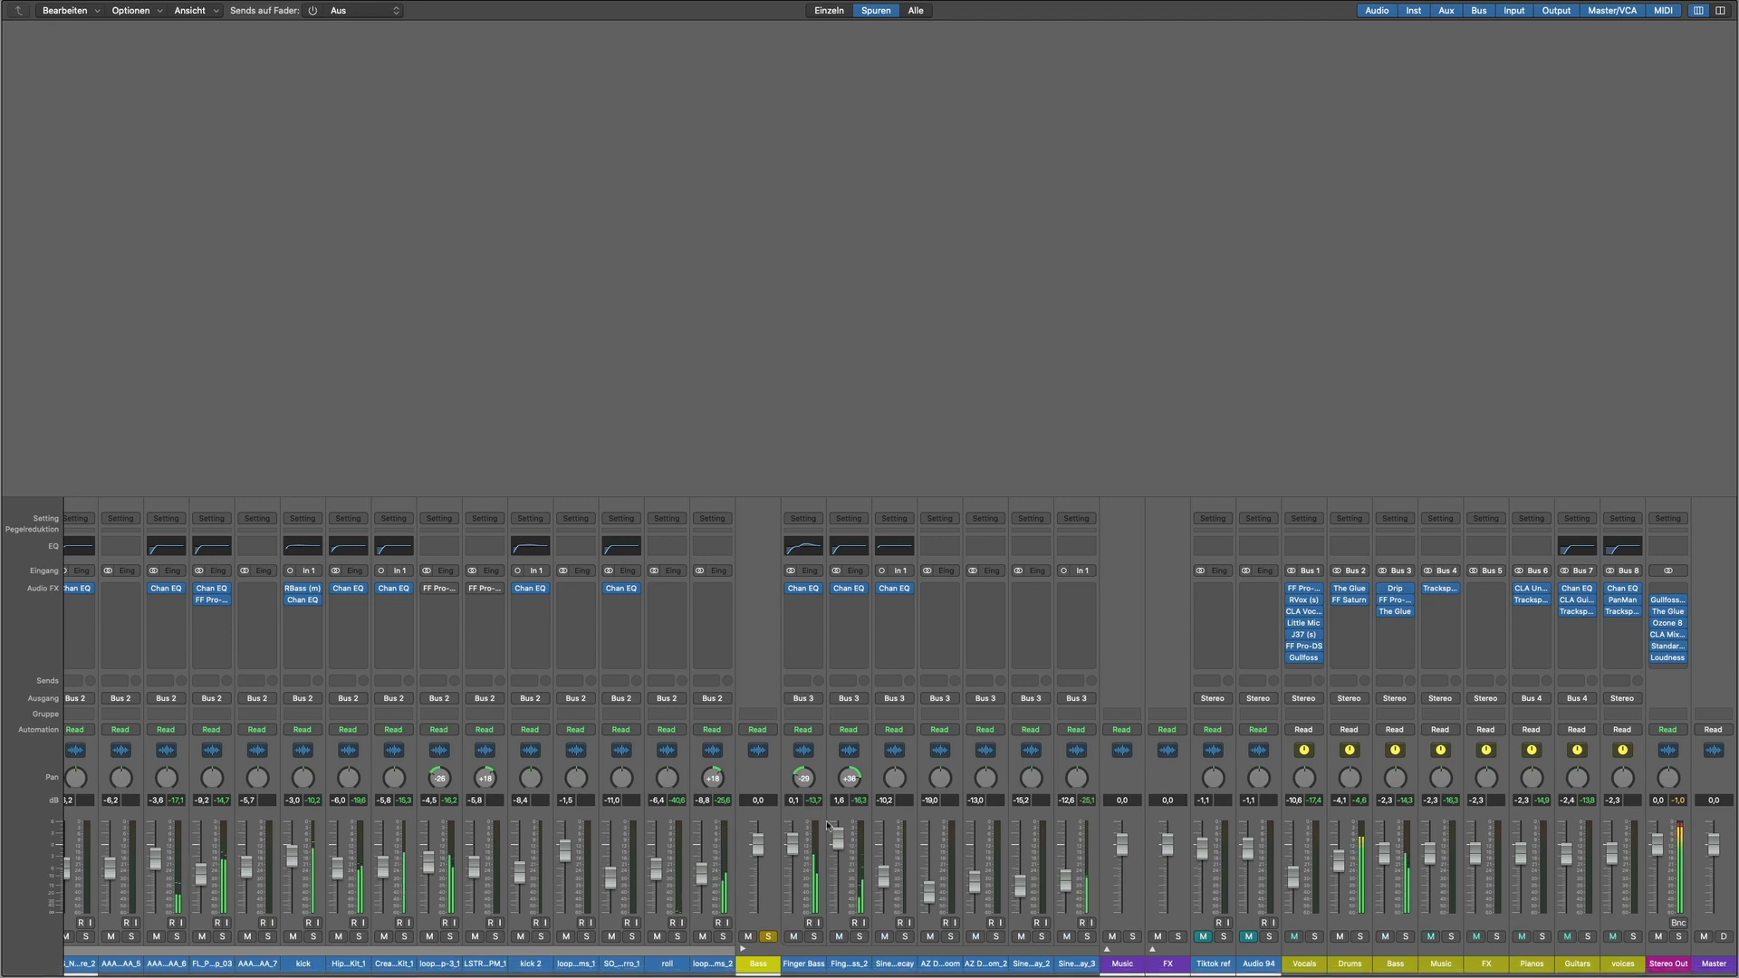
Step: Inspect the Channel EQ curves on the Finger Bass, Finger Bass_2 and Sine Sub Decay channels, and close all three windows
click(809, 593)
drag(1006, 193, 776, 133)
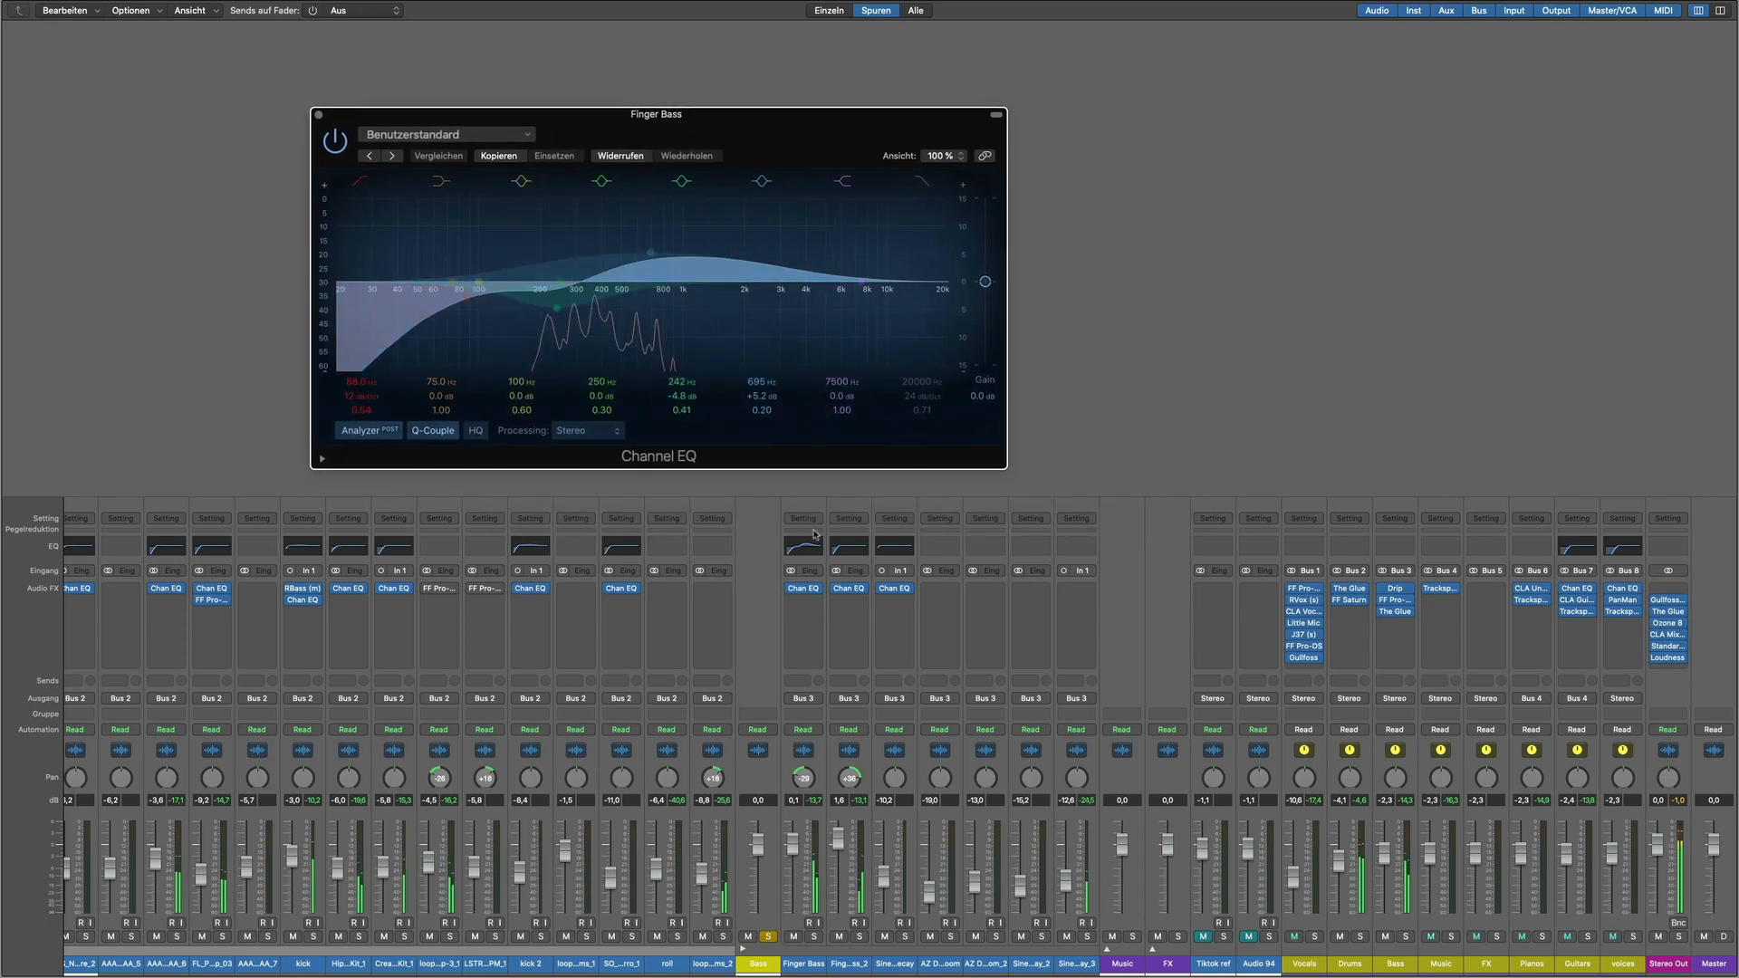
click(850, 591)
drag(895, 174, 1380, 112)
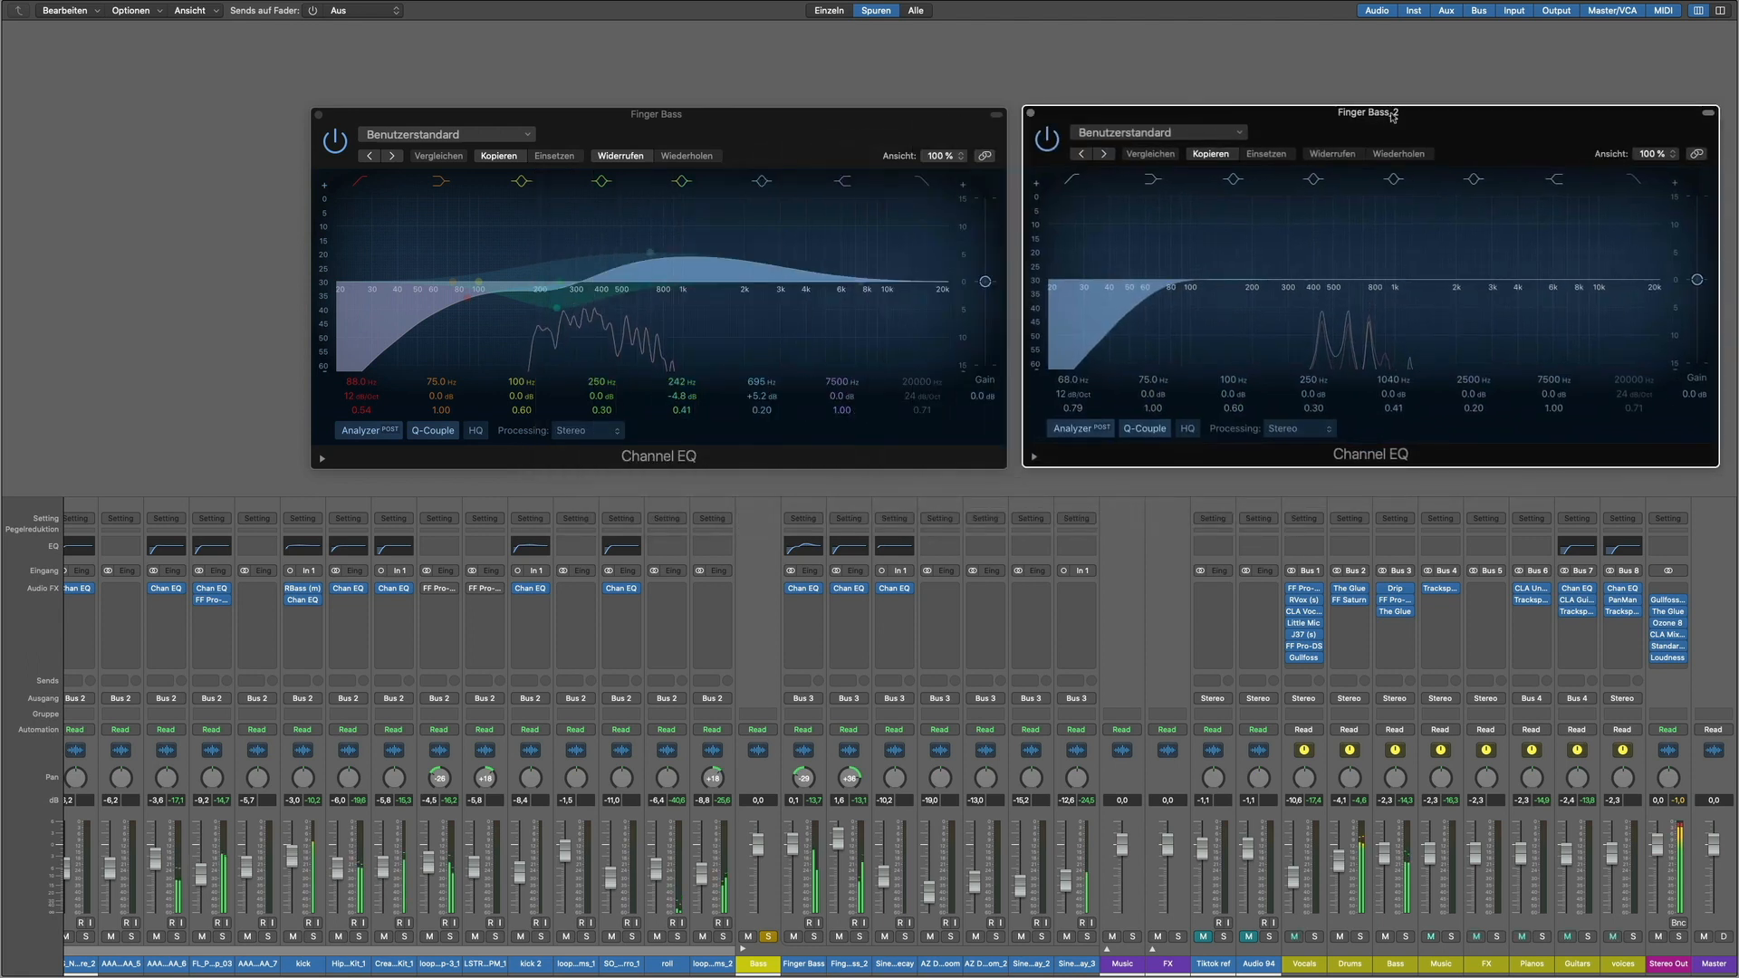
click(894, 590)
drag(952, 174, 724, 27)
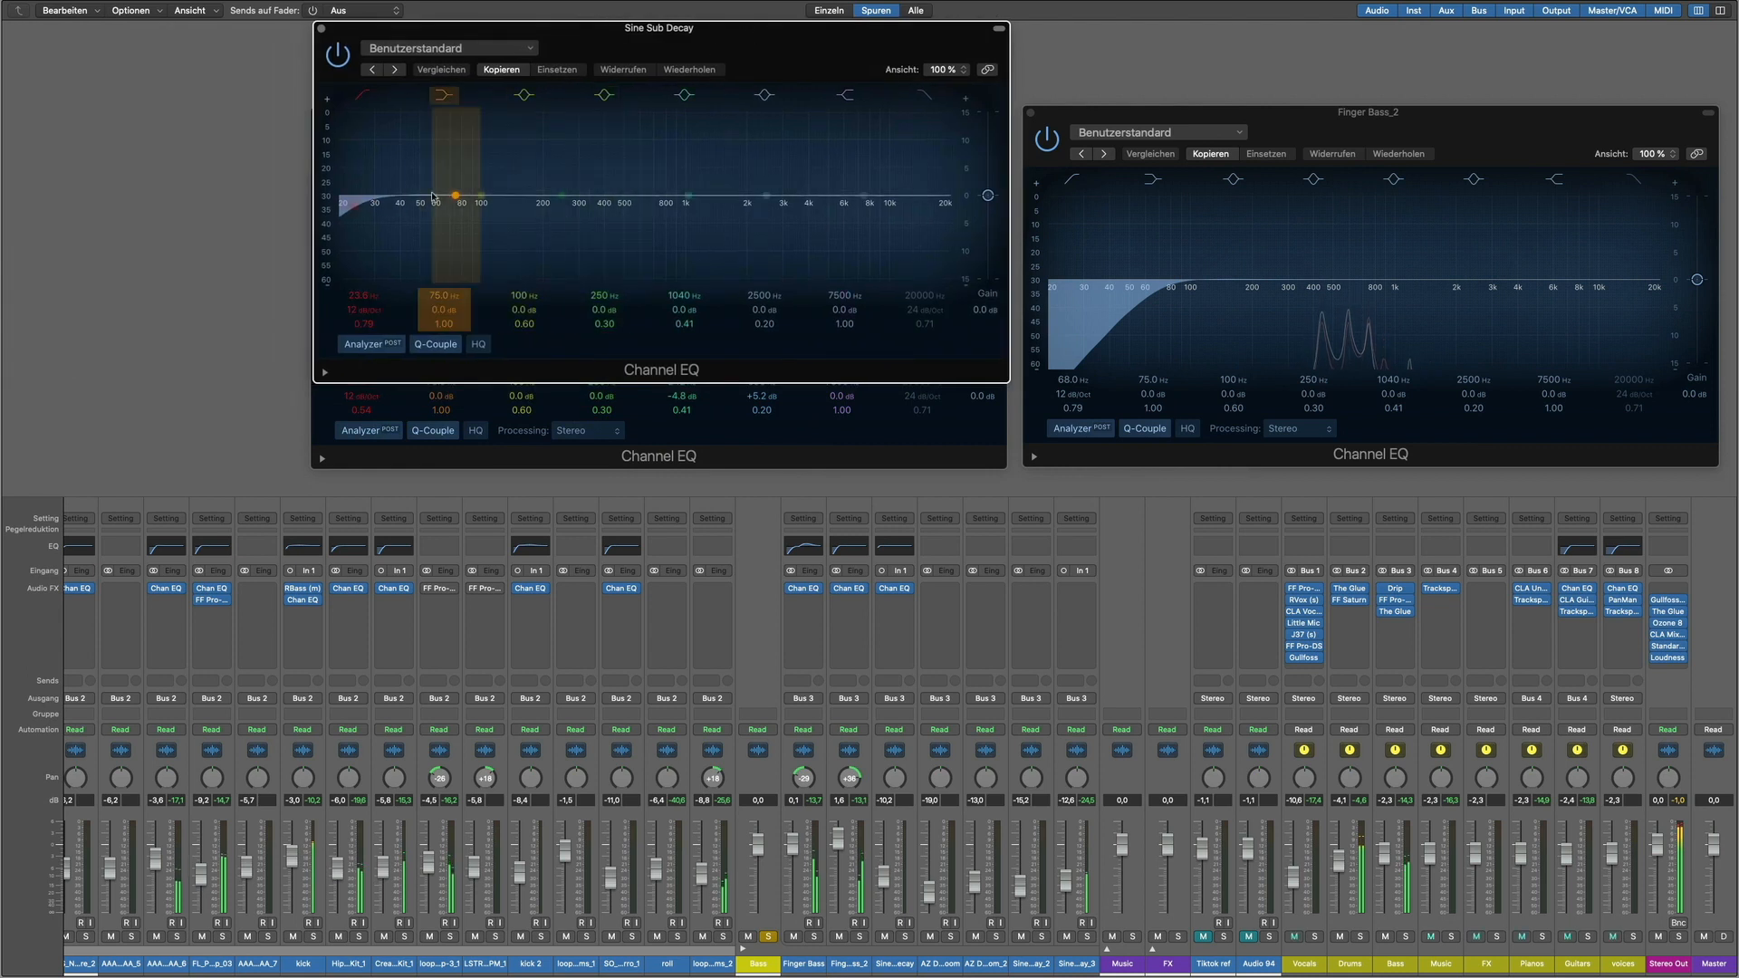
click(323, 30)
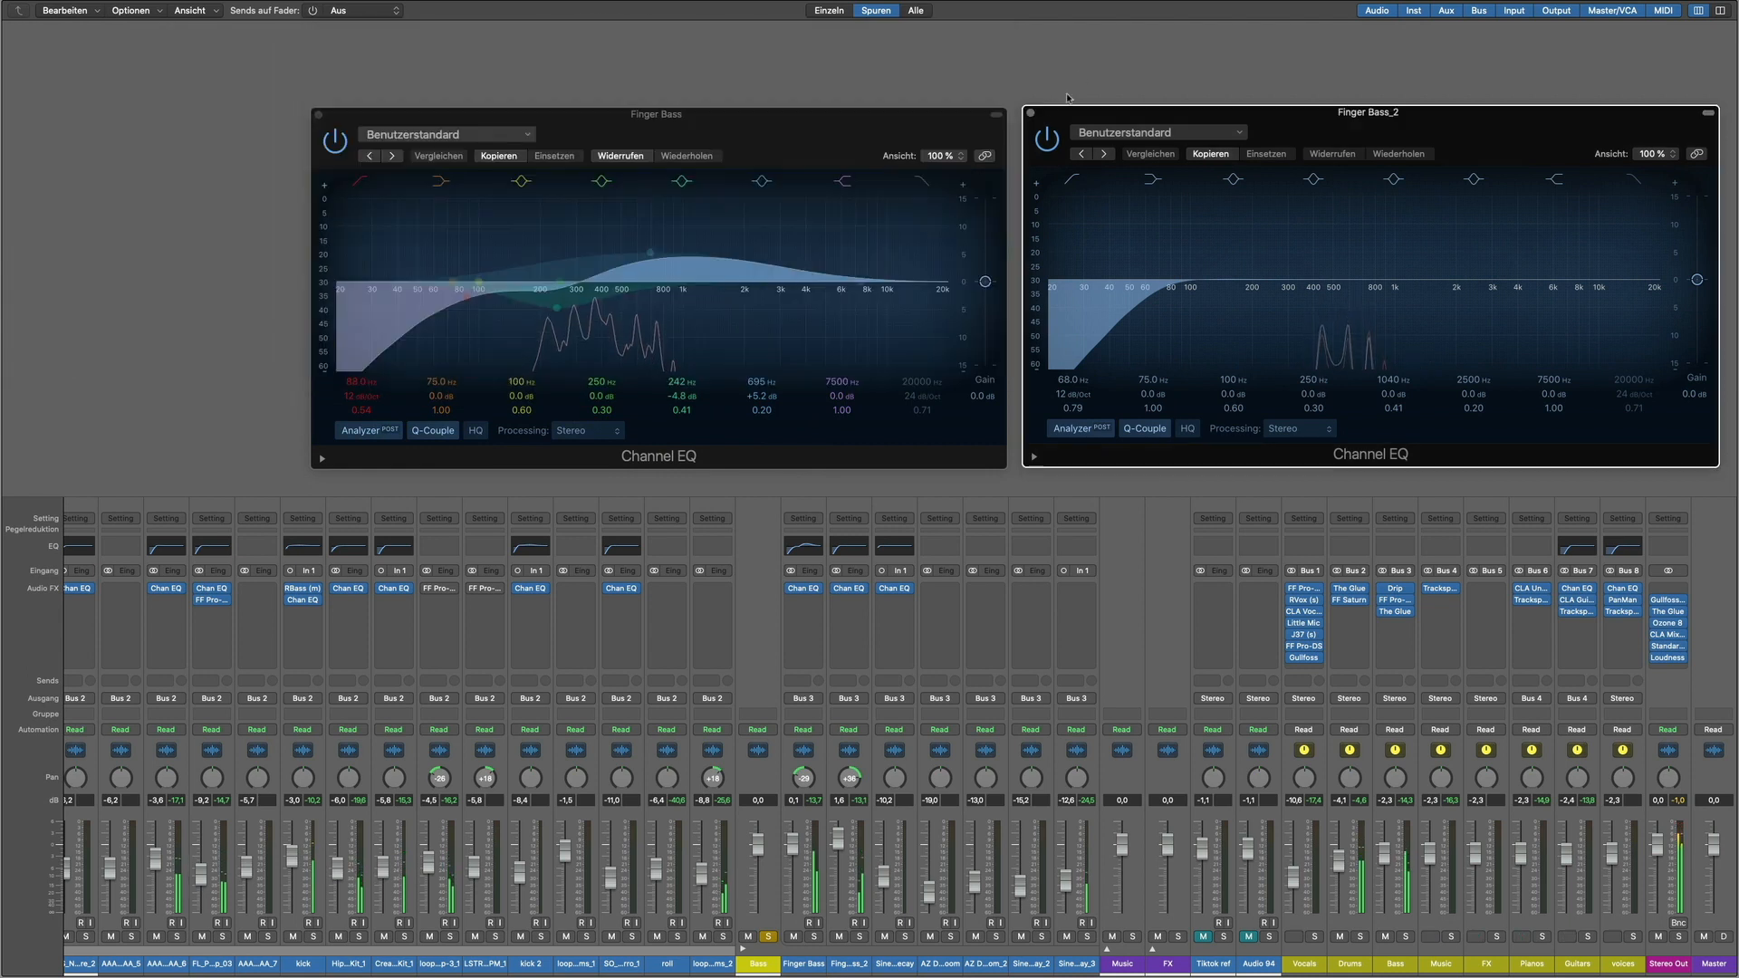
click(1031, 113)
click(322, 116)
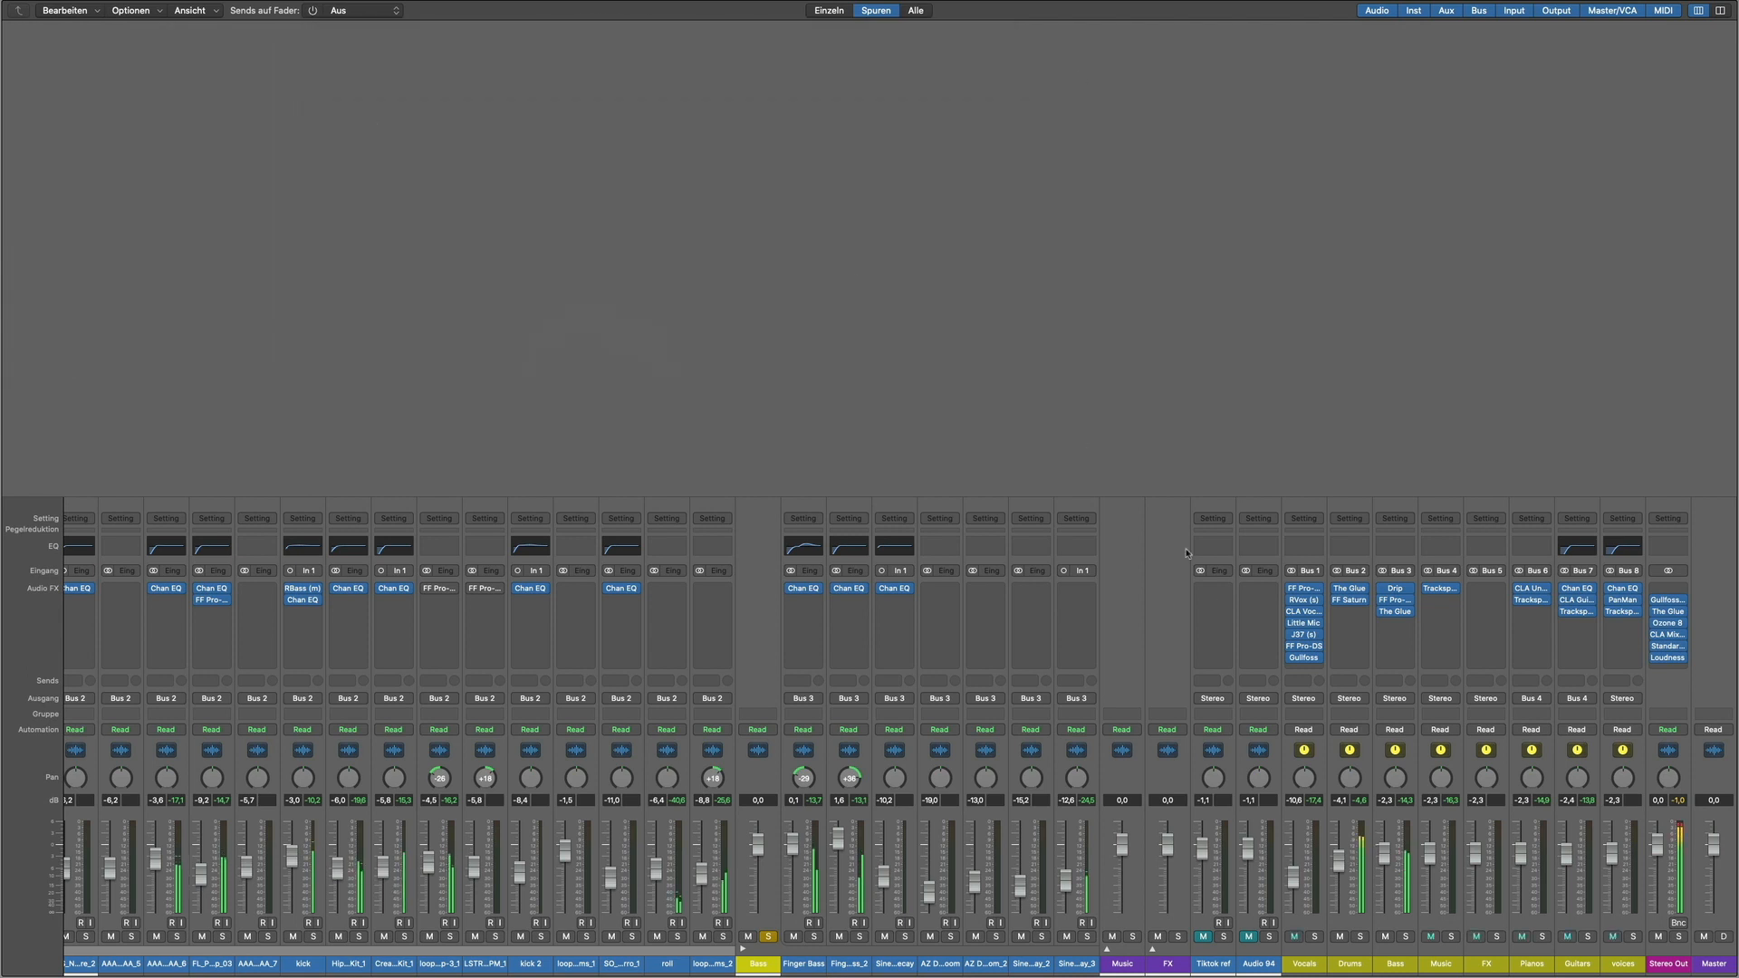
Step: Open Drip on the Bass bus and compare the sound with it bypassed and re-enabled
click(1403, 921)
click(1396, 590)
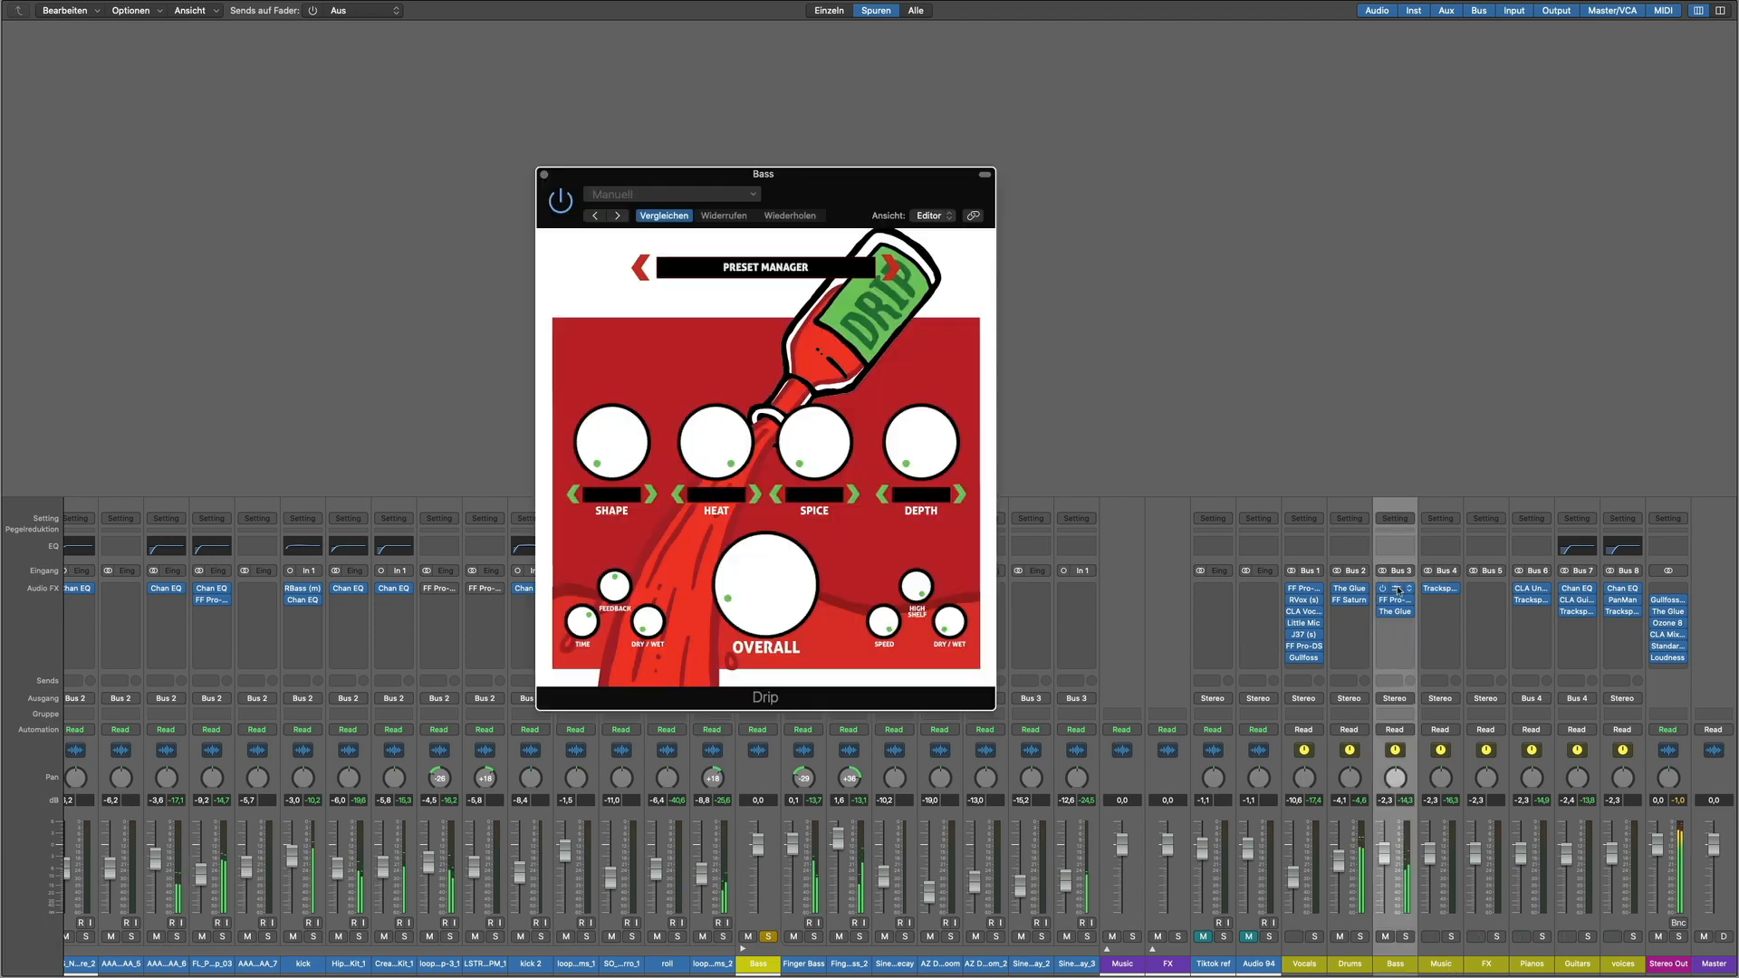
click(562, 205)
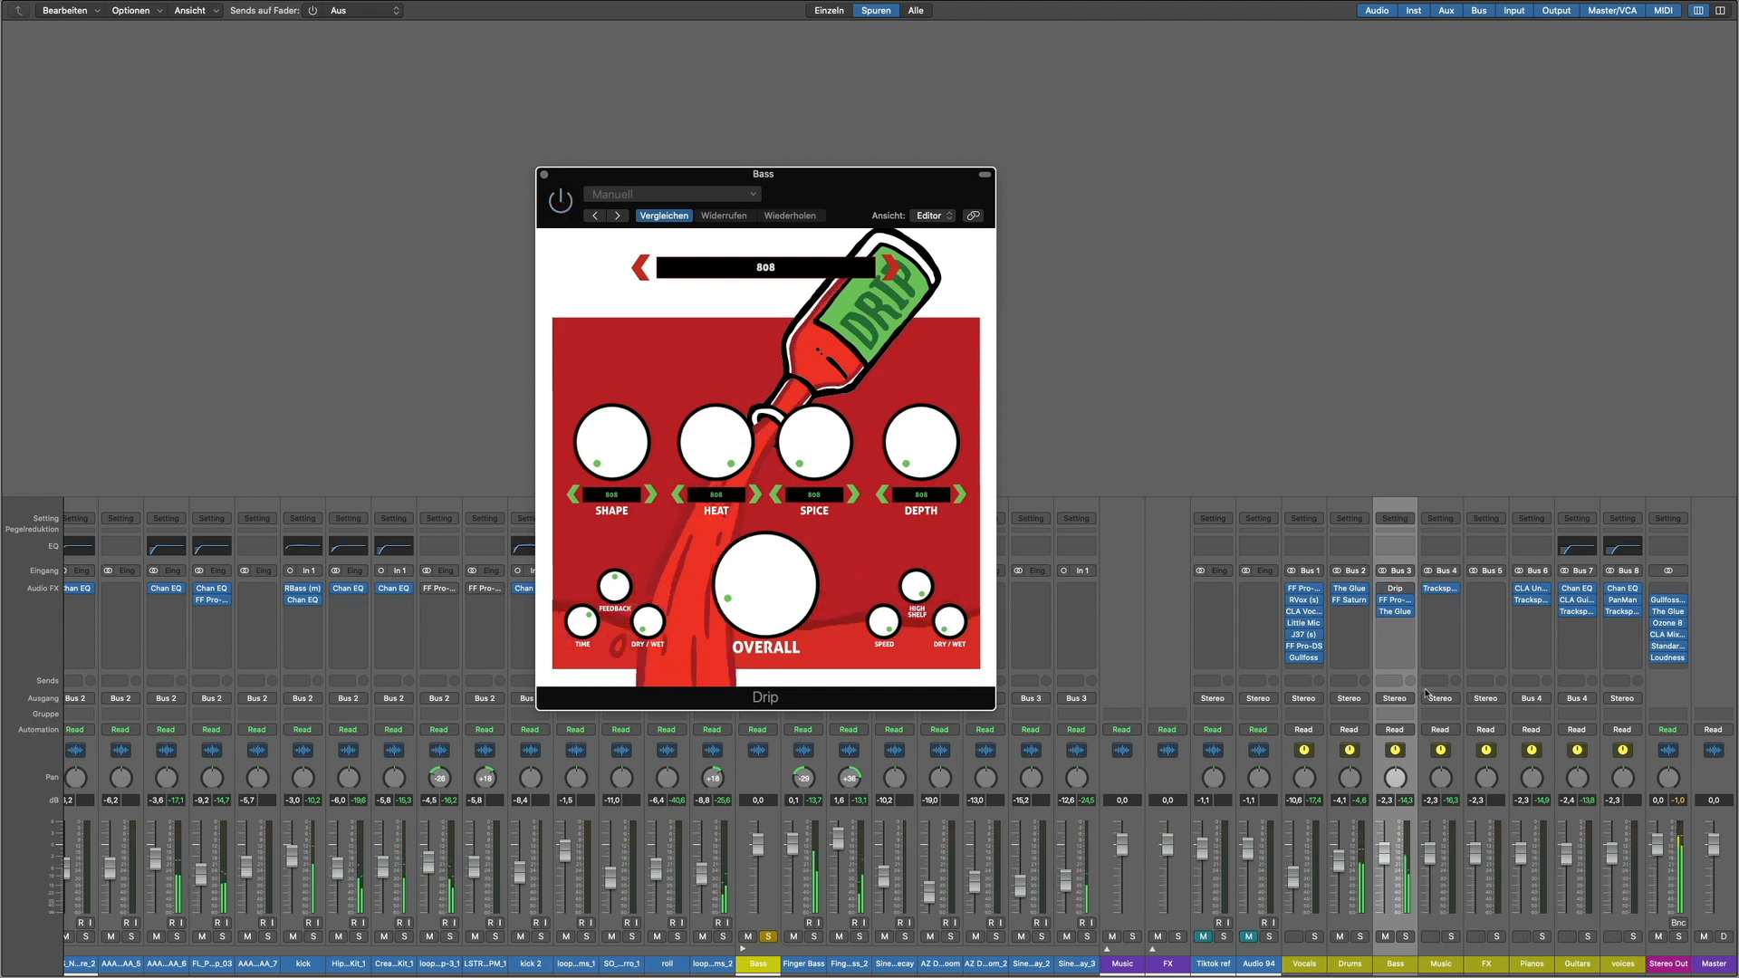
click(560, 203)
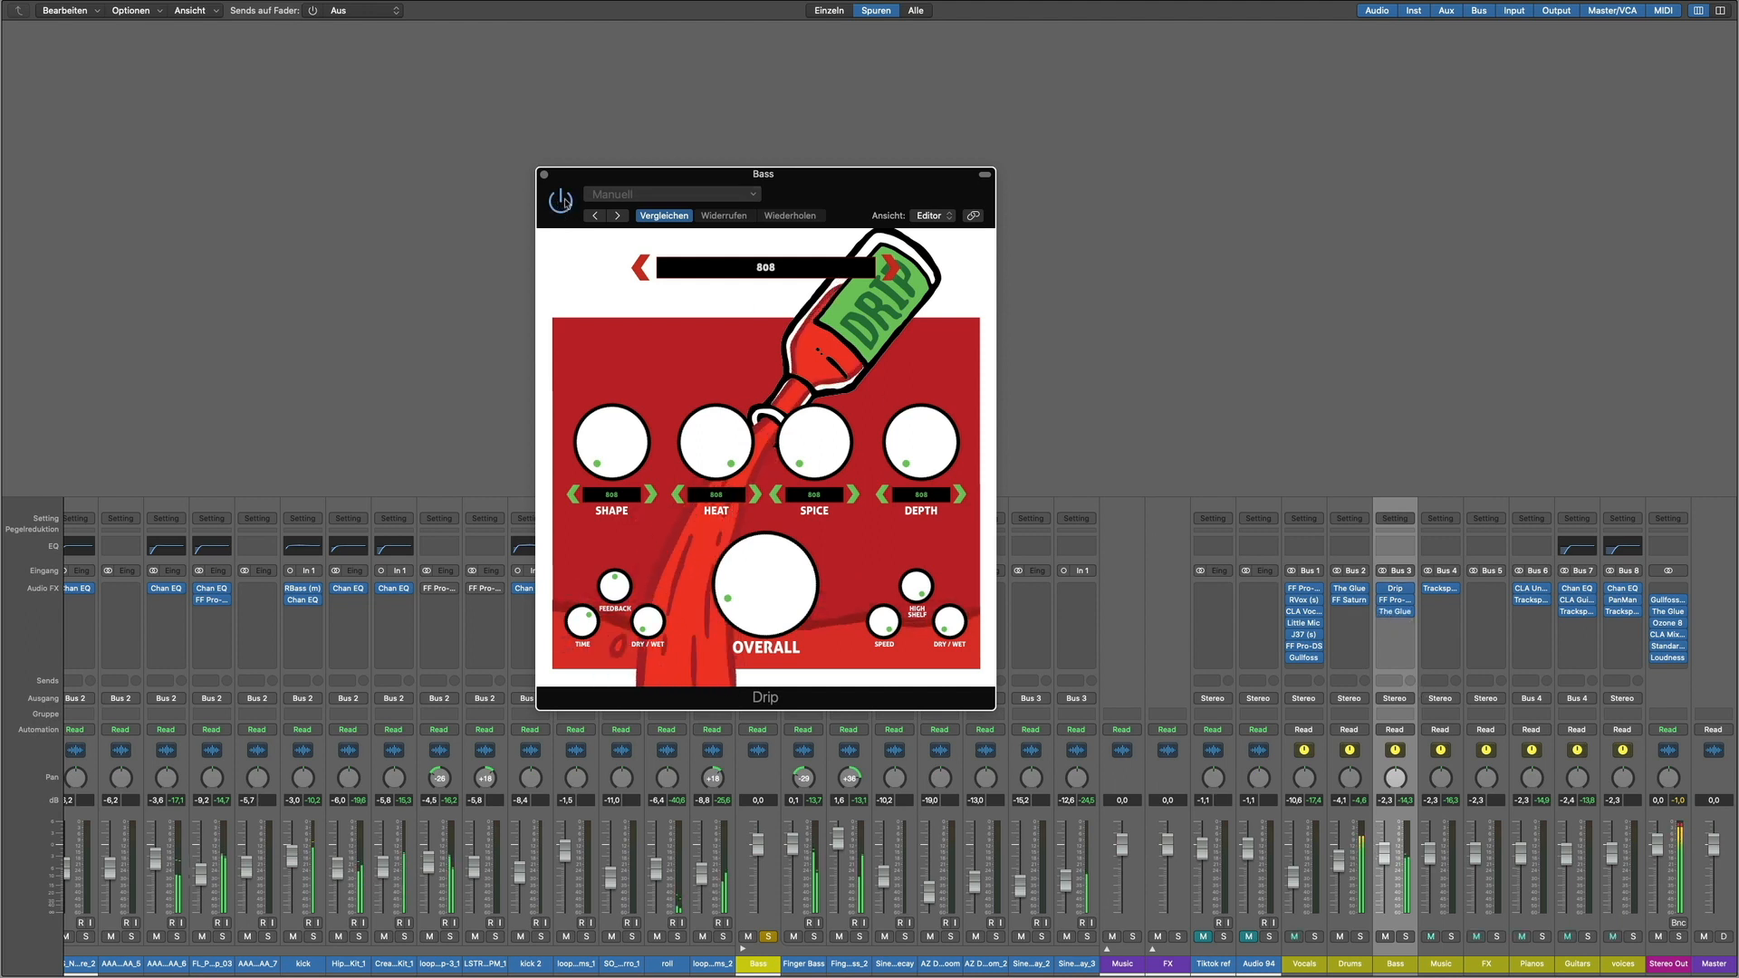
Step: Open FF Pro-C 2 and The Glue on the Bass bus and spread their windows to either side of Drip
click(1396, 600)
click(1398, 614)
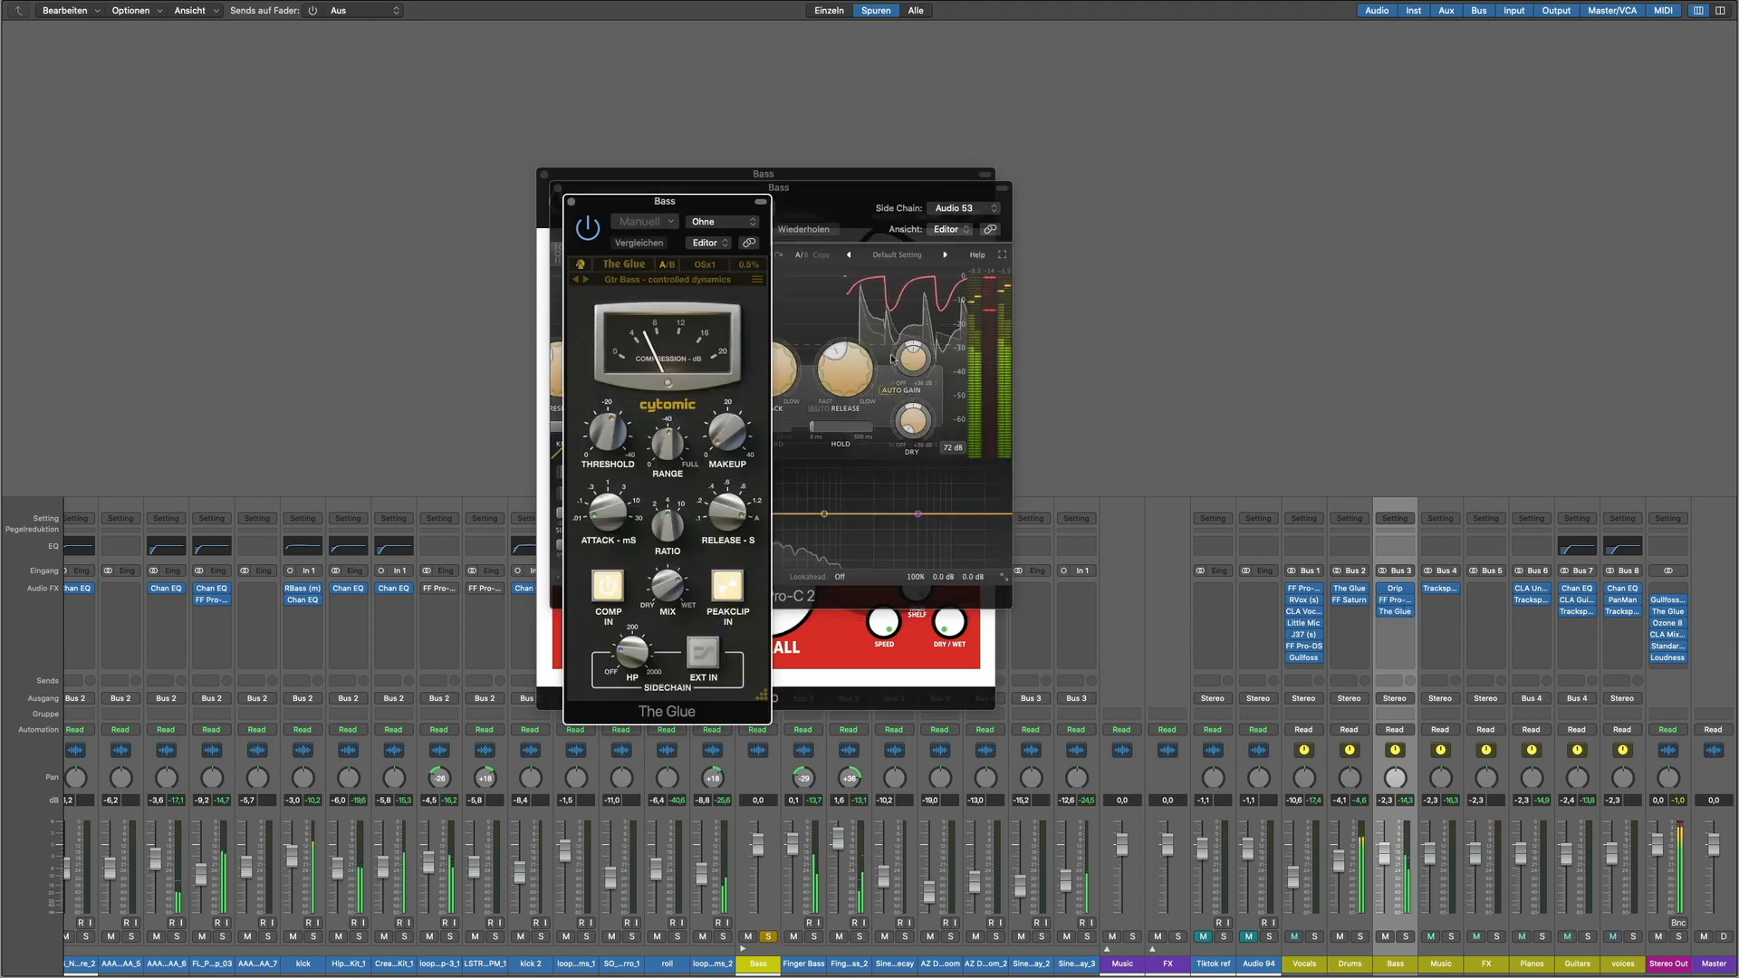
drag(645, 204, 1032, 163)
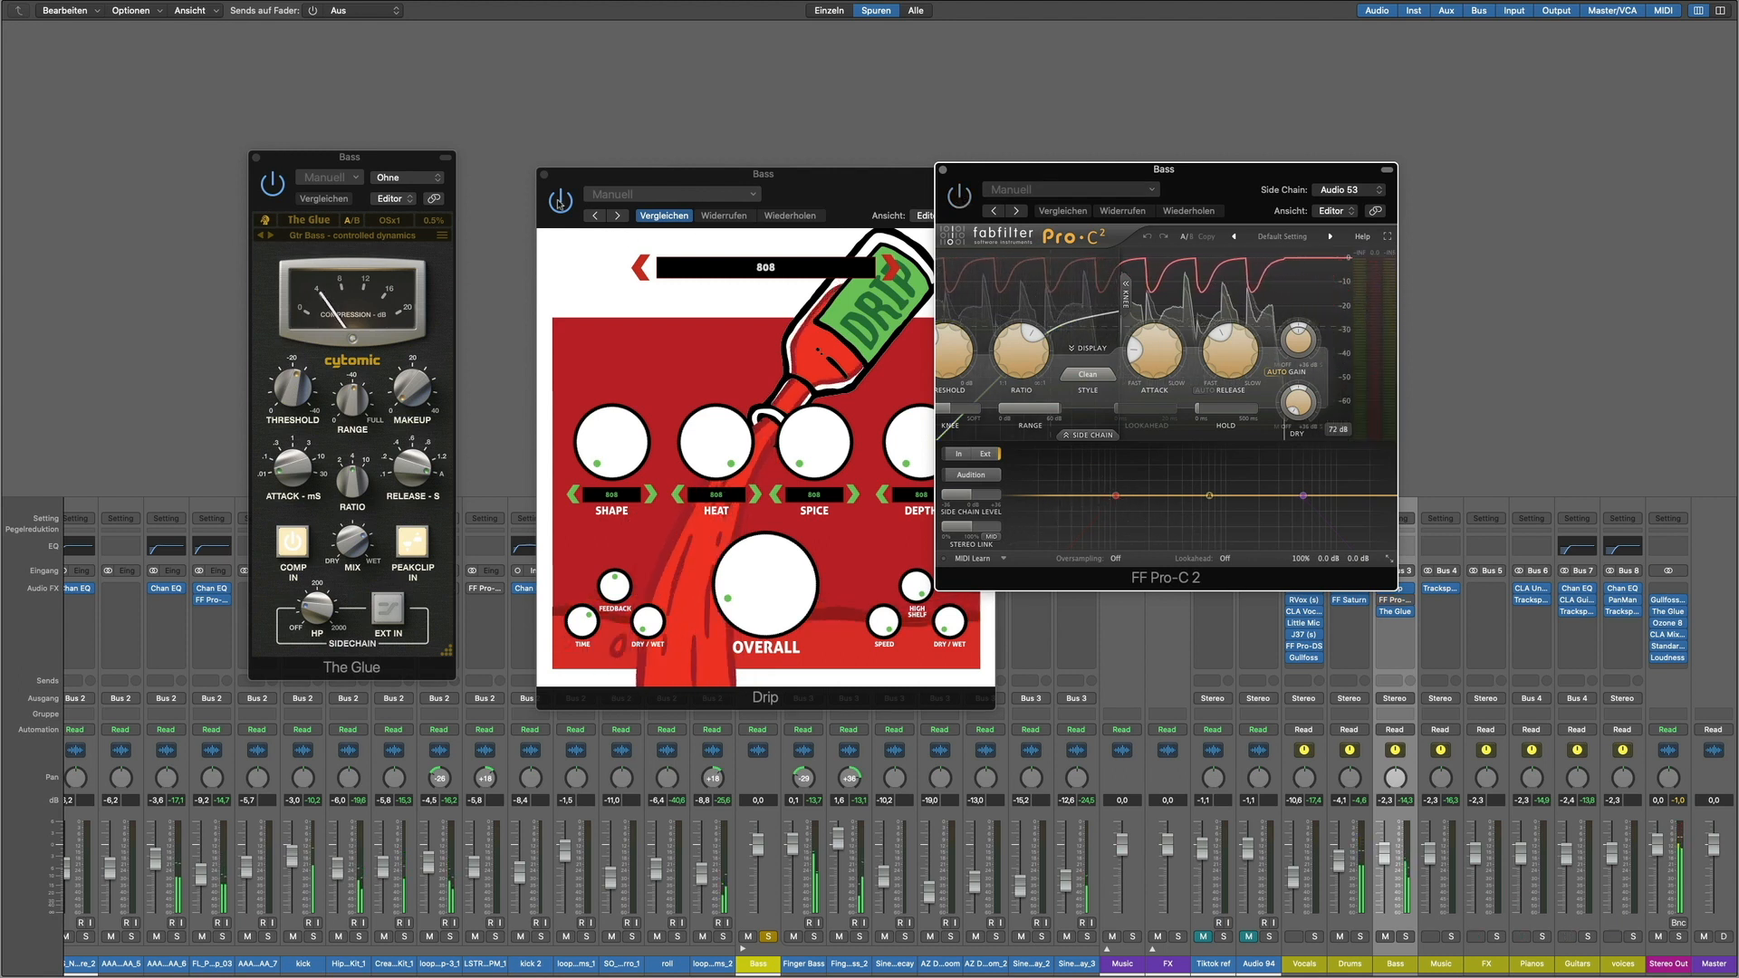
Step: Compare the Bass bus with Drip, FF Pro-C 2 and The Glue bypassed and re-enabled, toggling the Drums bus mute
click(887, 209)
click(278, 183)
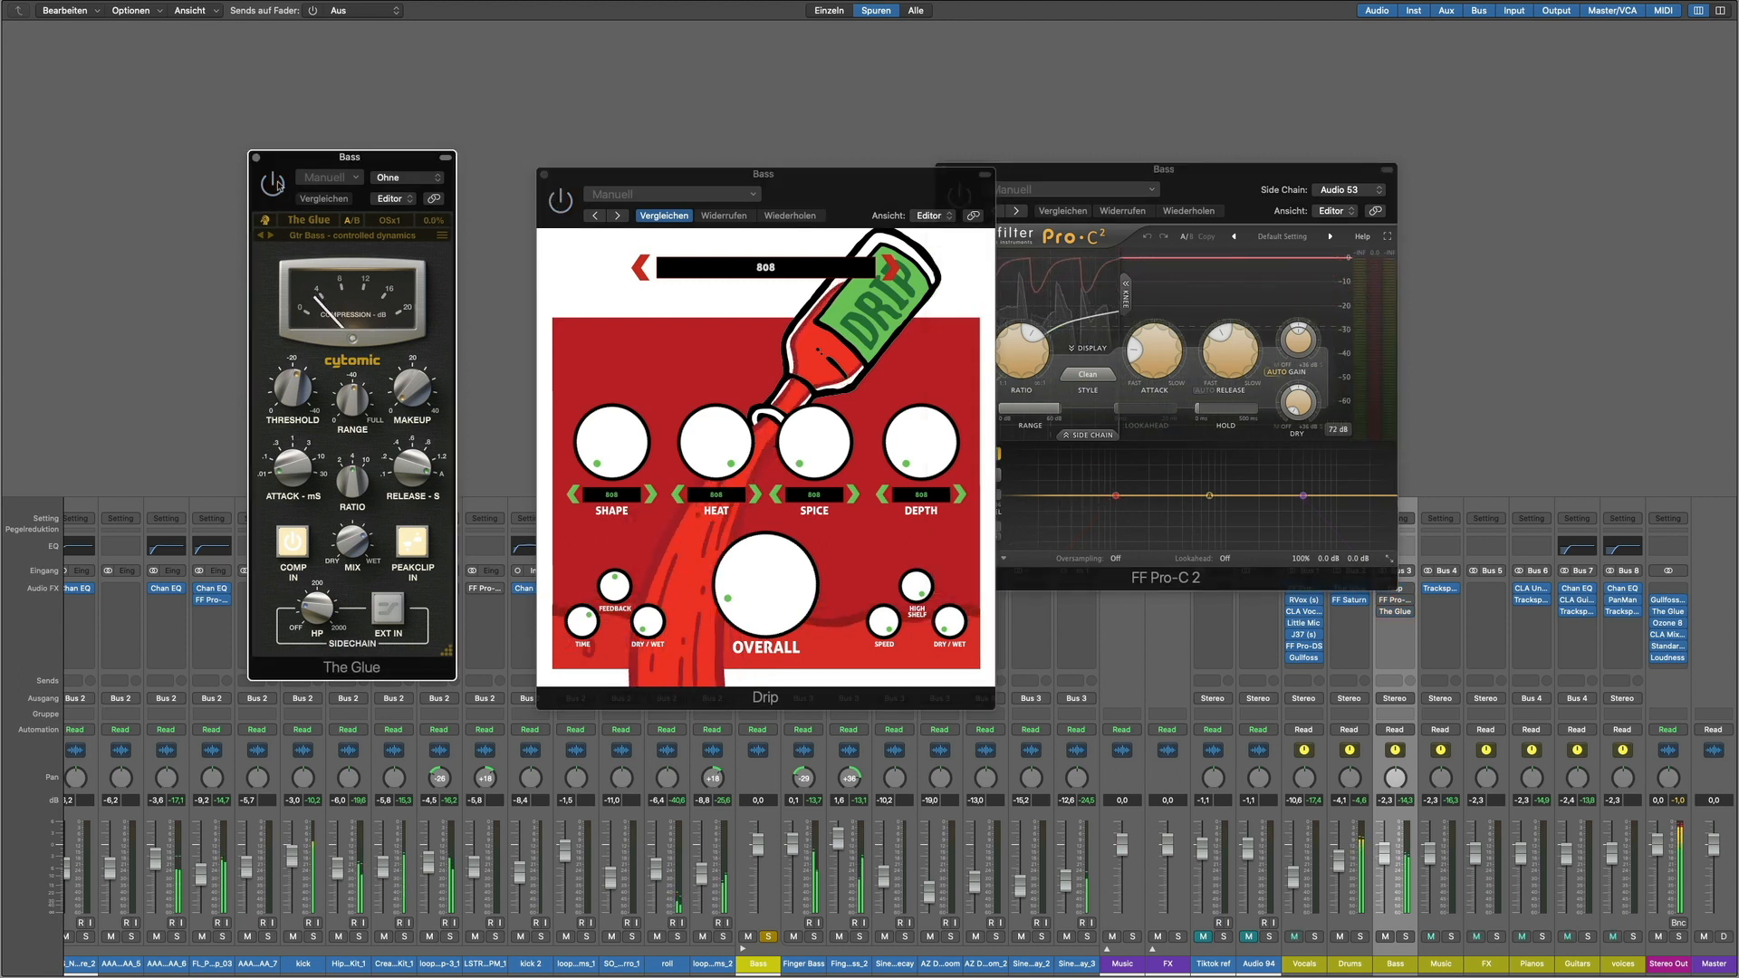
drag(846, 187, 791, 174)
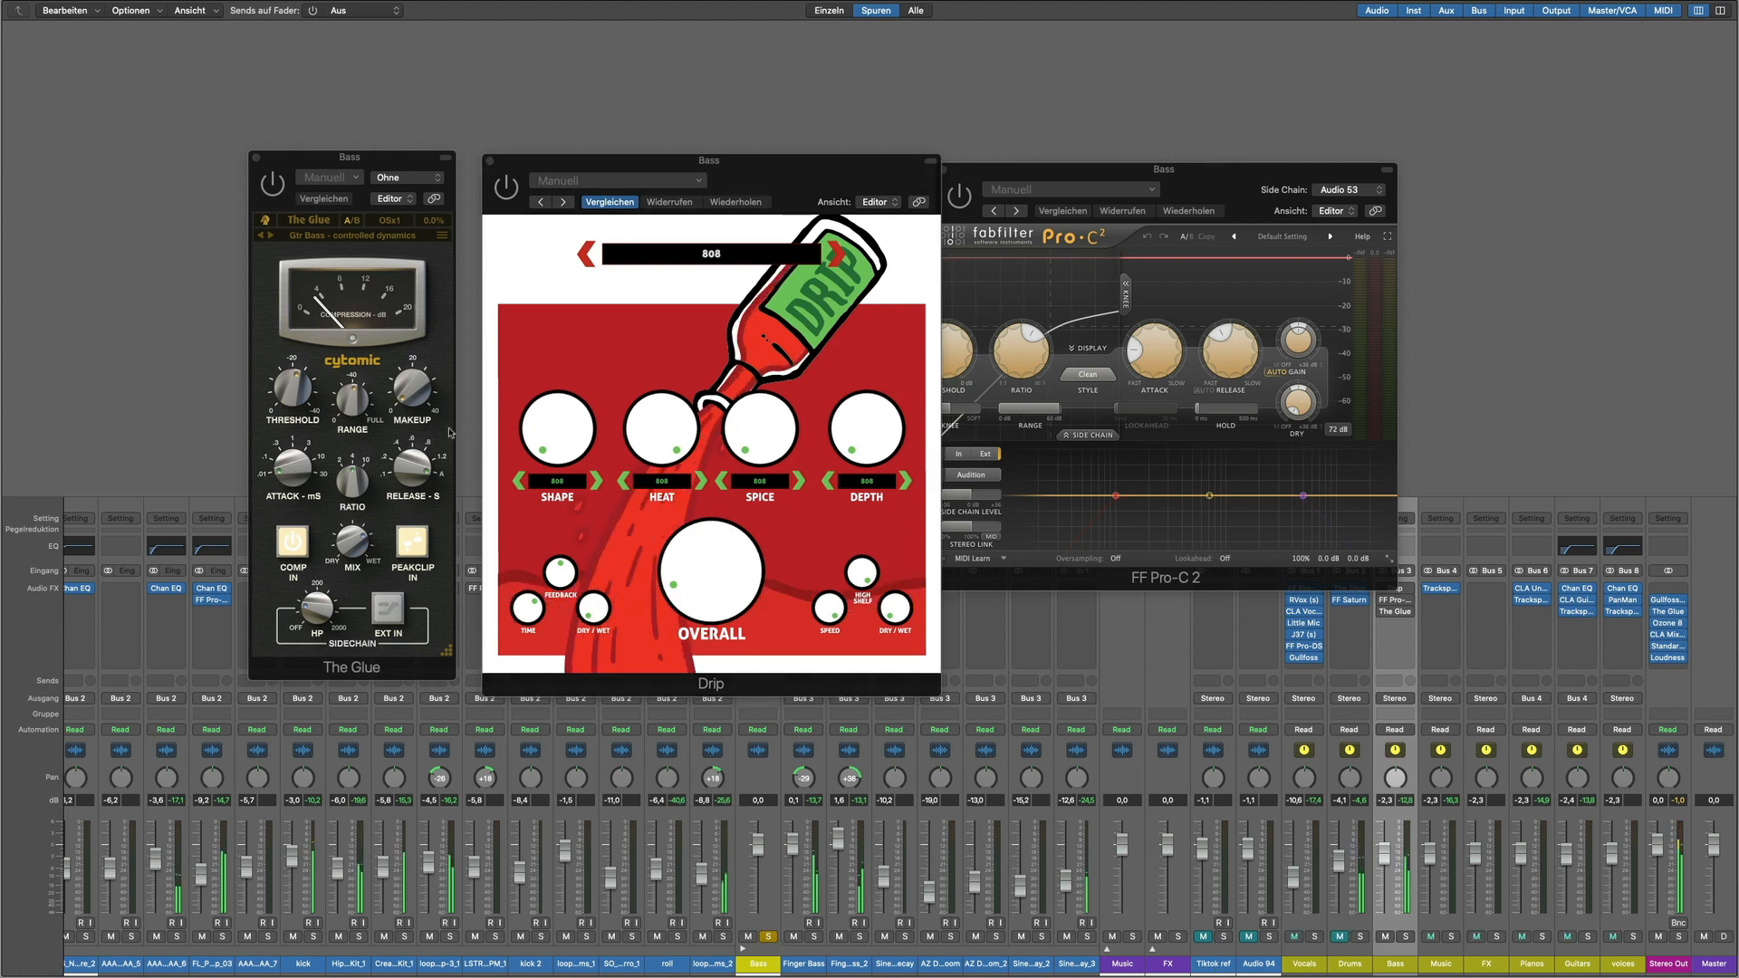
click(519, 193)
click(969, 212)
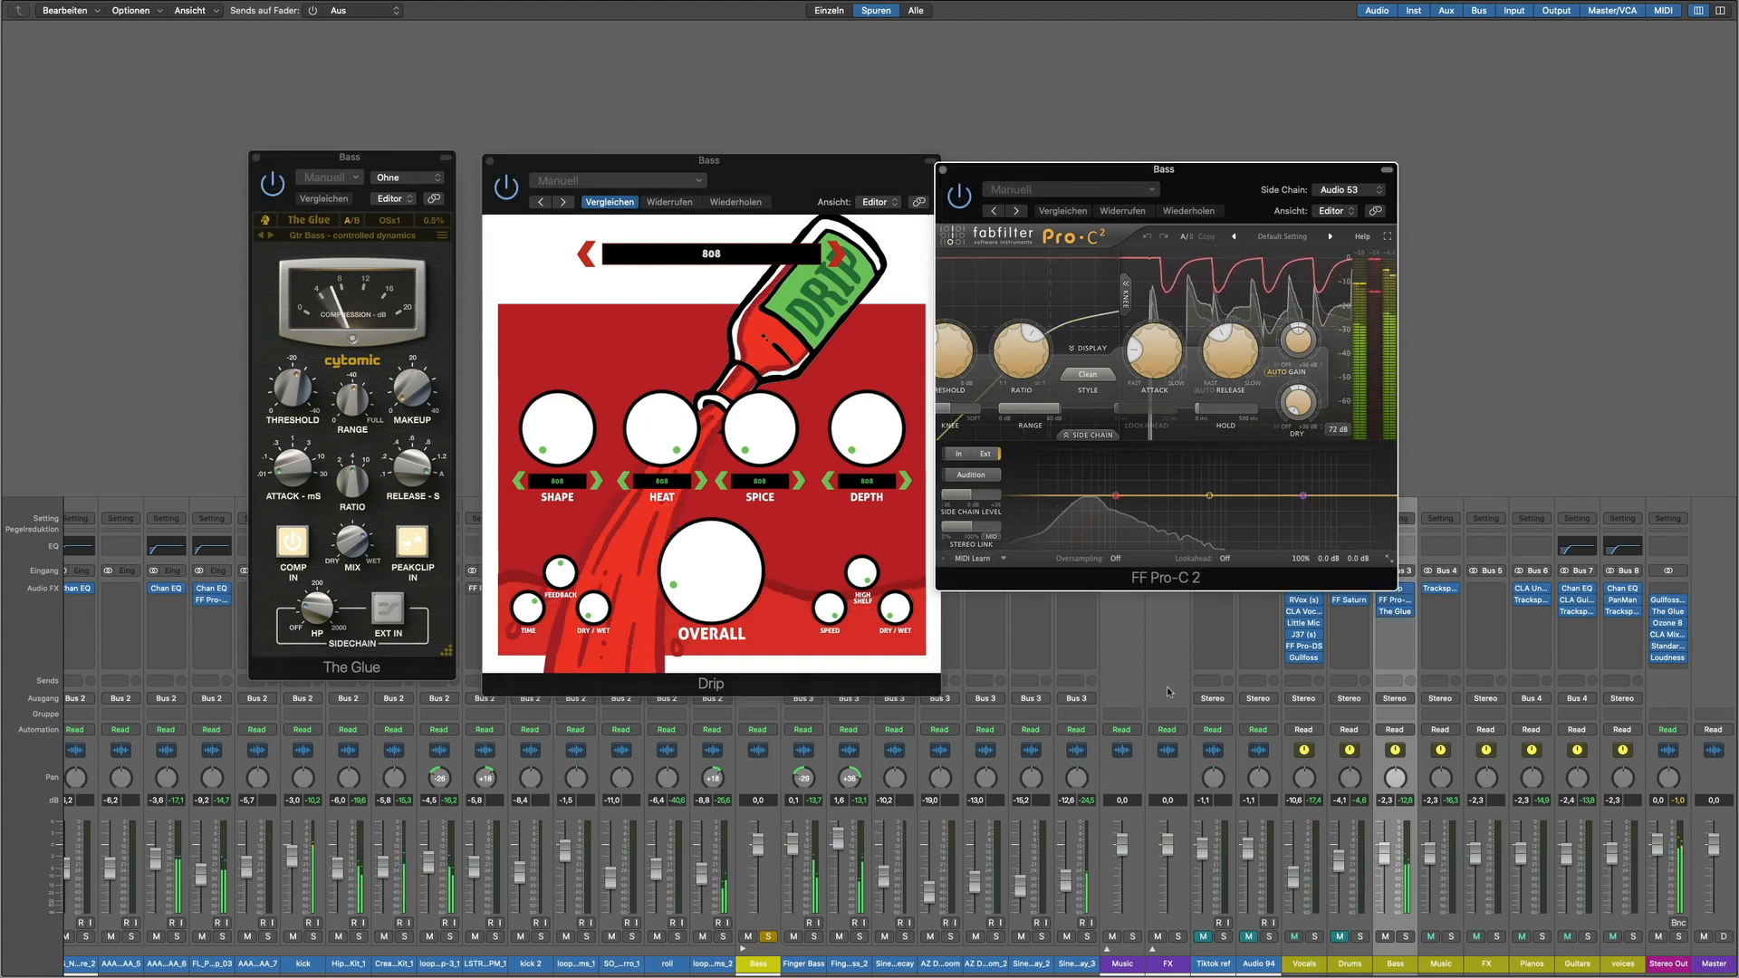
click(1340, 937)
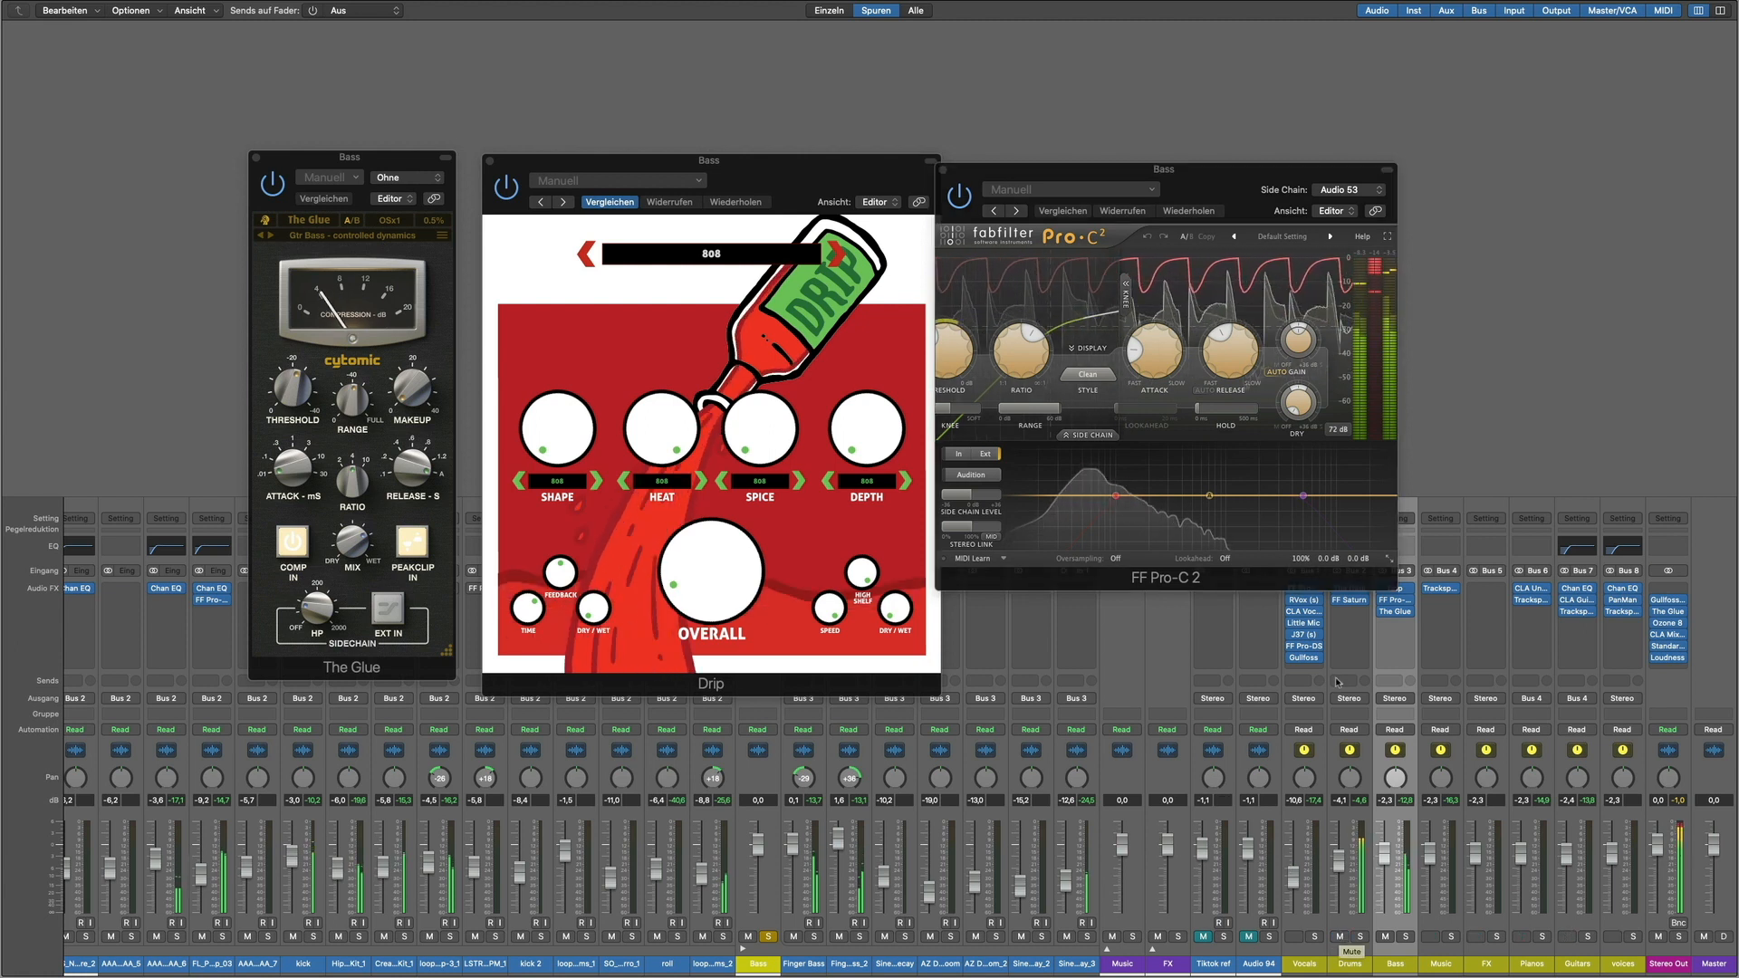
Step: Close the Drip, FF Pro-C 2 and The Glue windows of the Bass bus
click(490, 161)
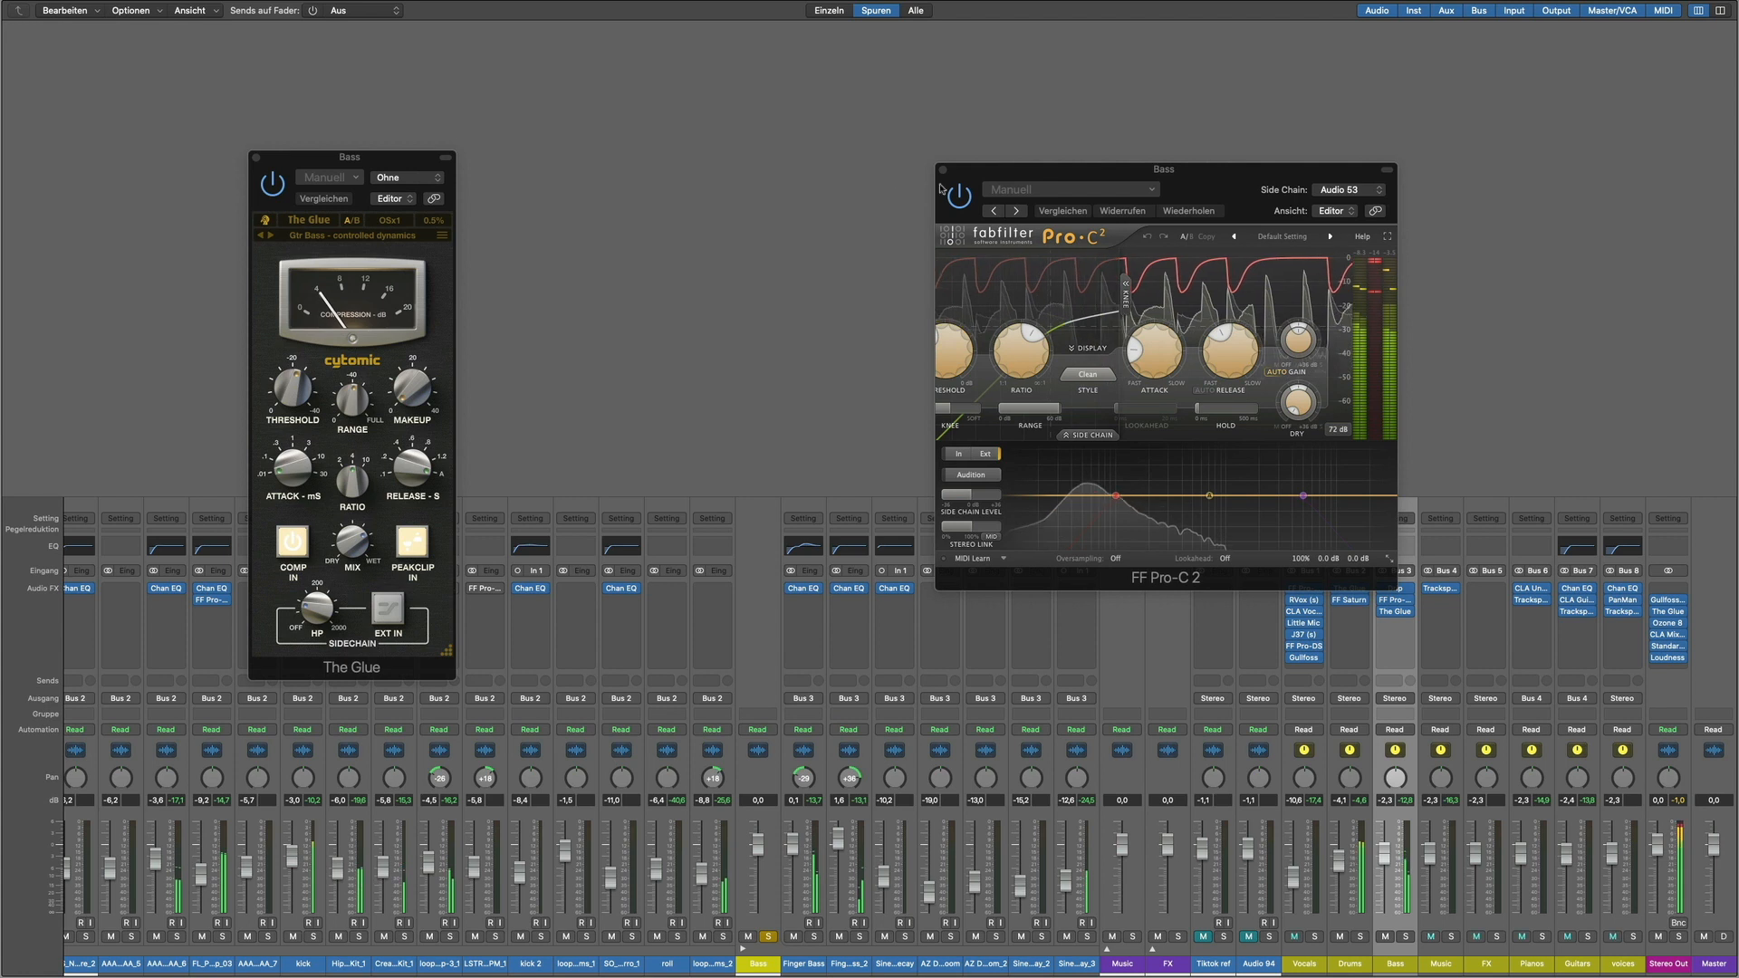
click(943, 171)
click(257, 160)
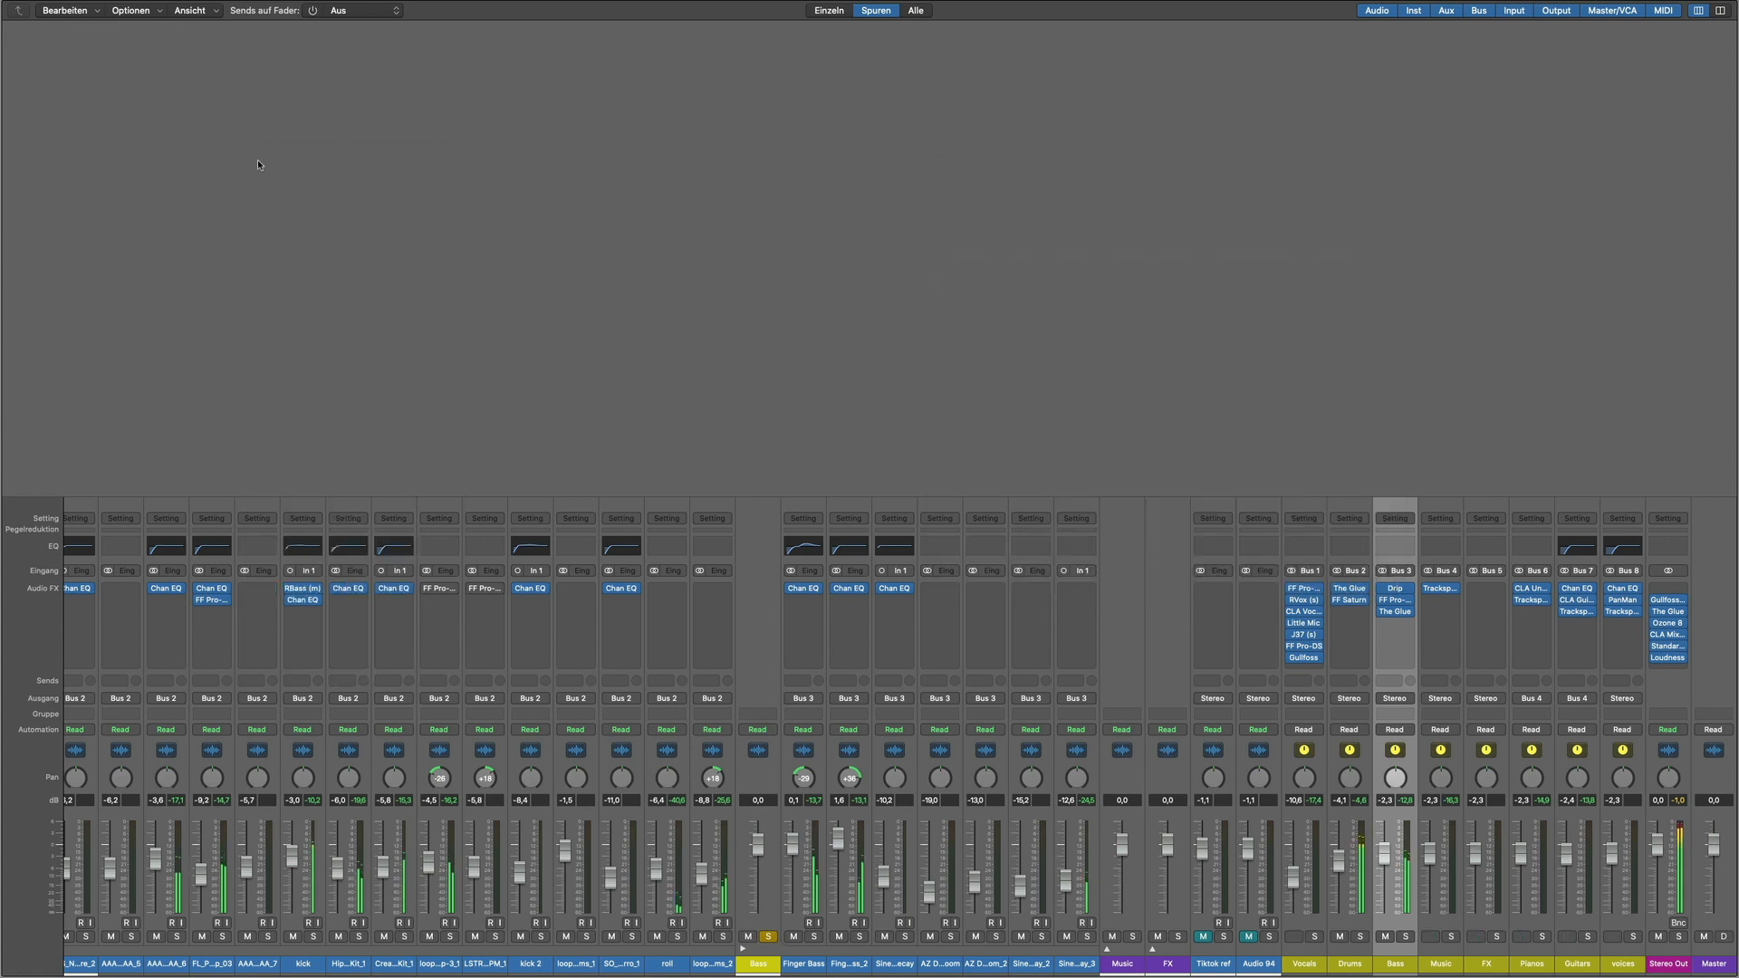
Step: Collapse the Bass track stack, and solo and expand the Vocals track stack
scroll(1174, 748, right, 2)
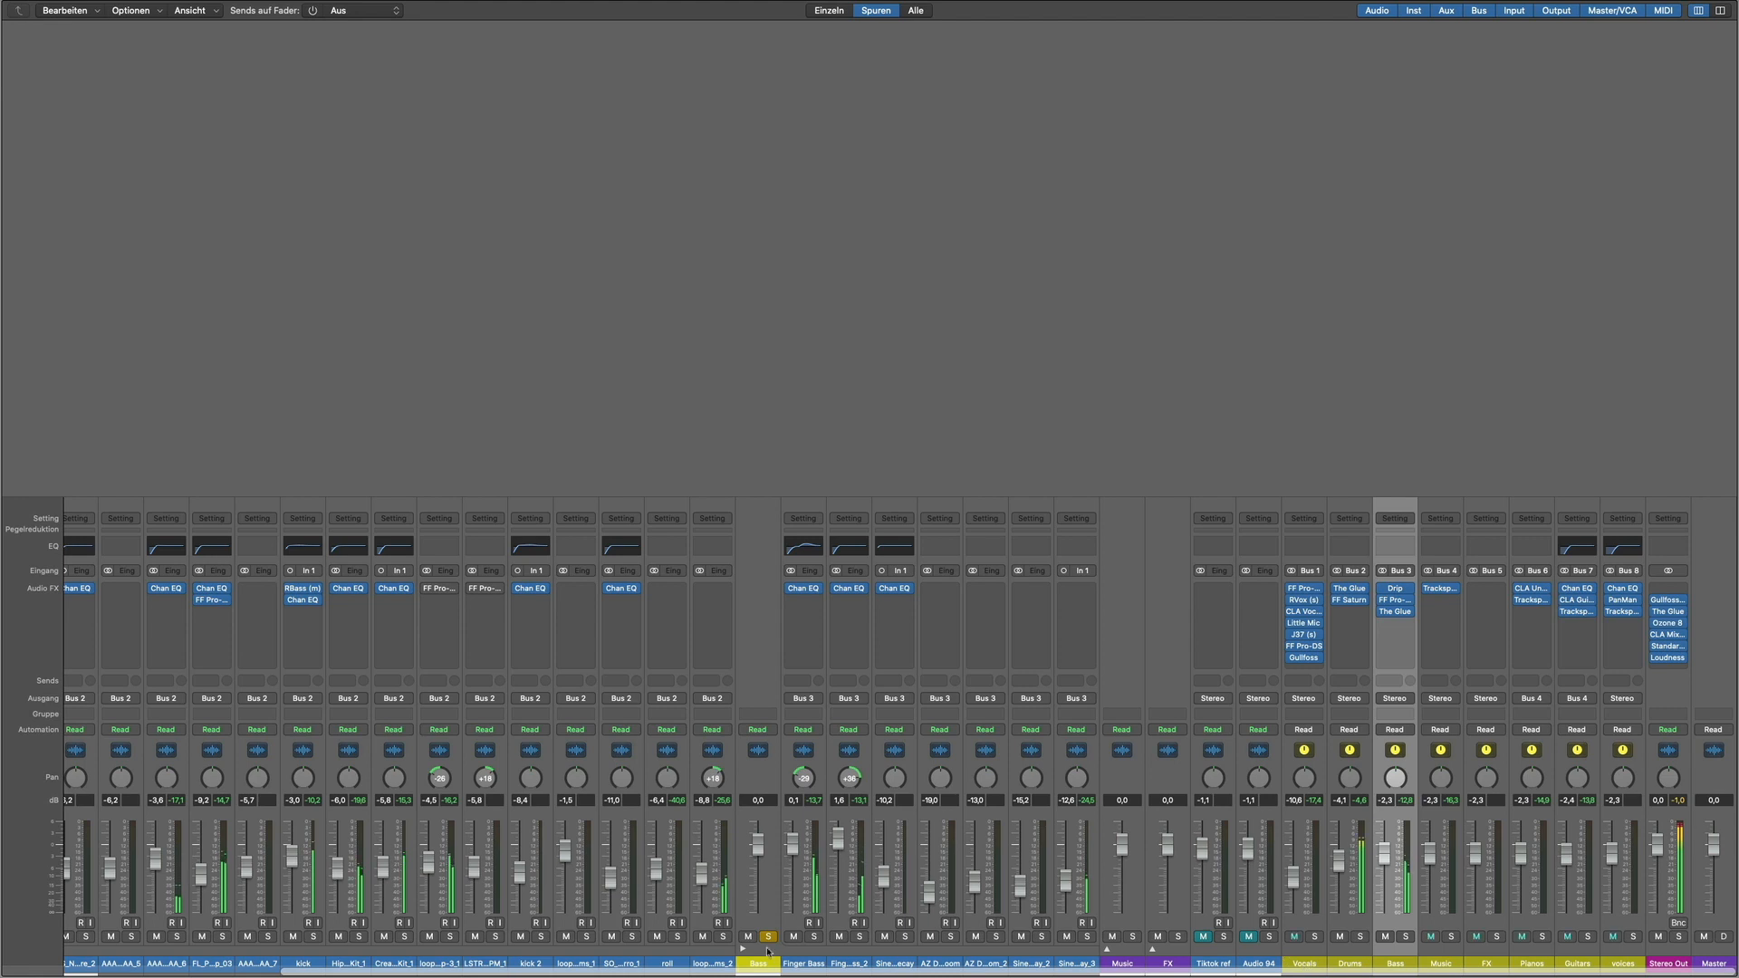
scroll(741, 953, left, 4)
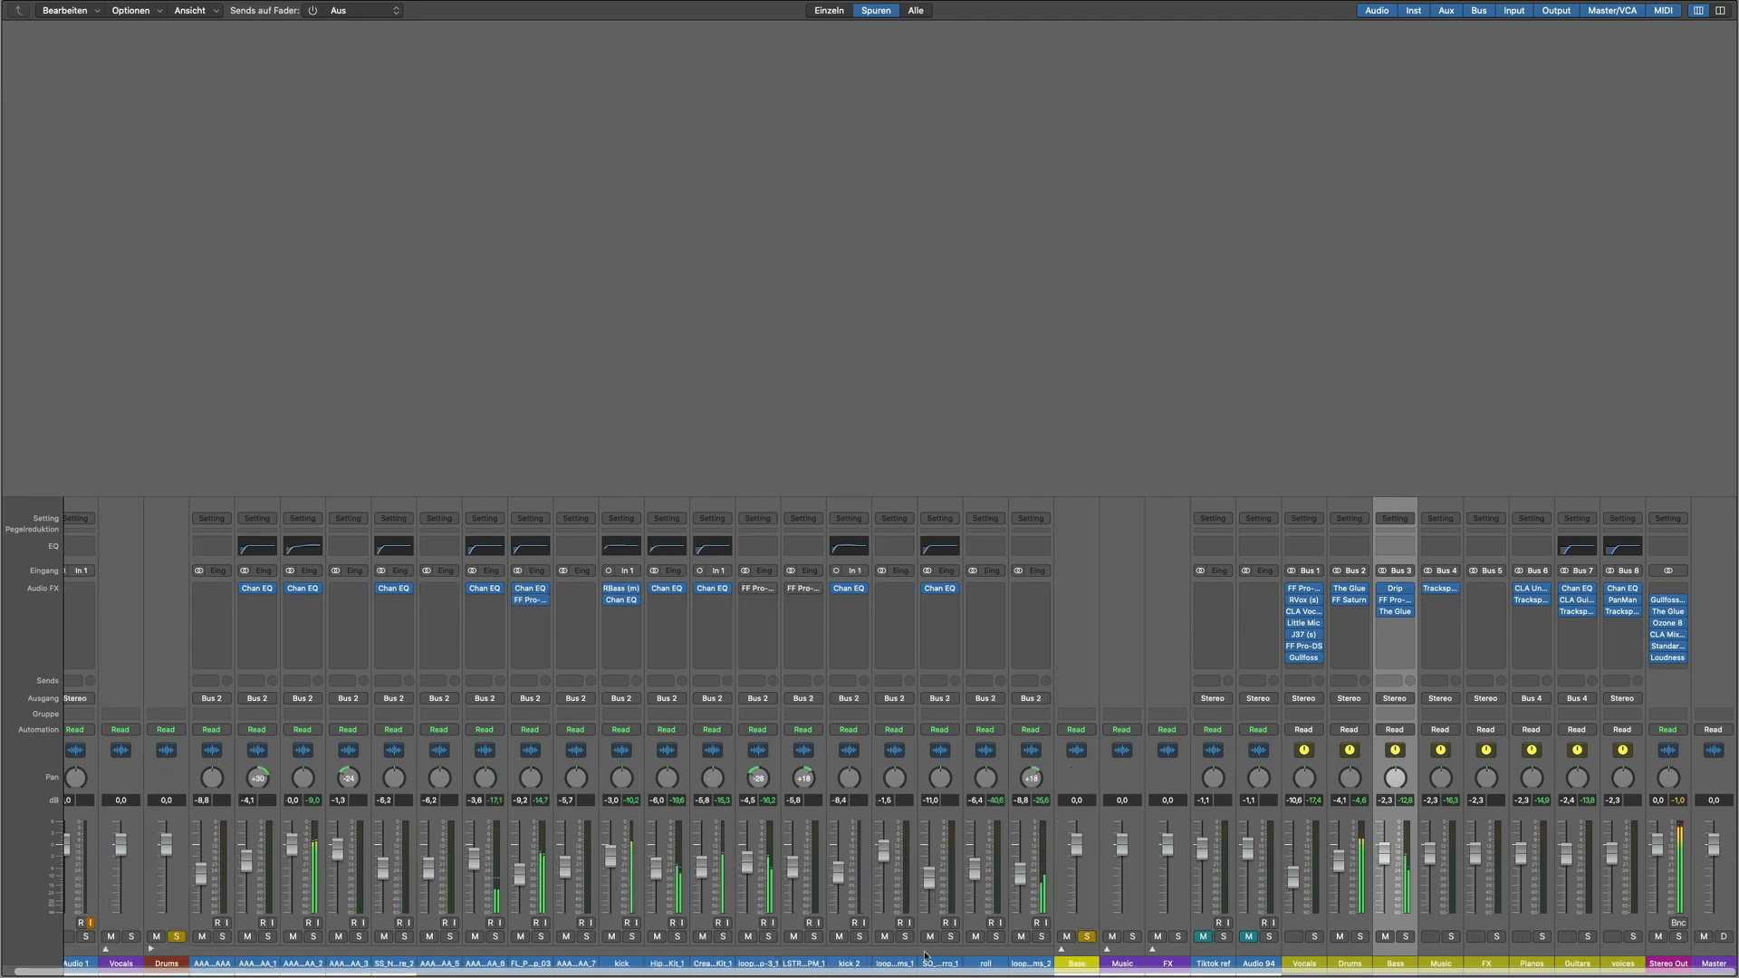
click(105, 950)
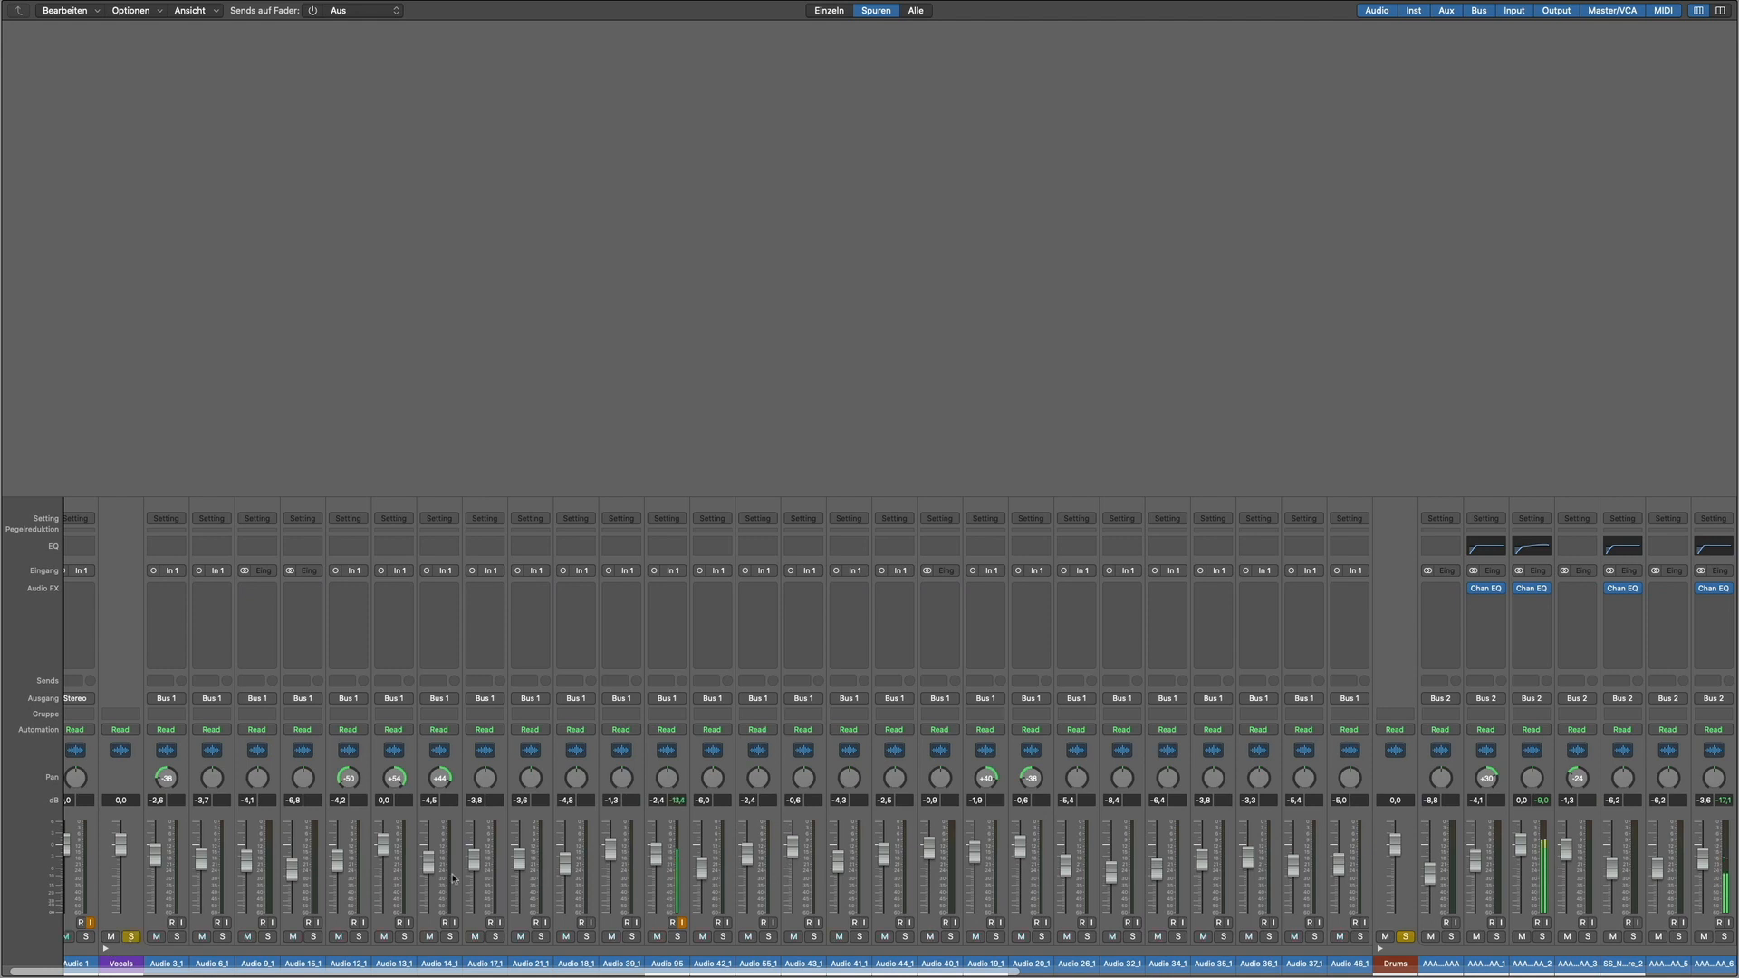
Step: Open FF Pro-Q 3, RVox, CLA Vocals, Little MicroShift, J37, FF Pro-DS and Gullfoss on the Vocals bus
scroll(453, 879, right, 1)
scroll(452, 879, right, 5)
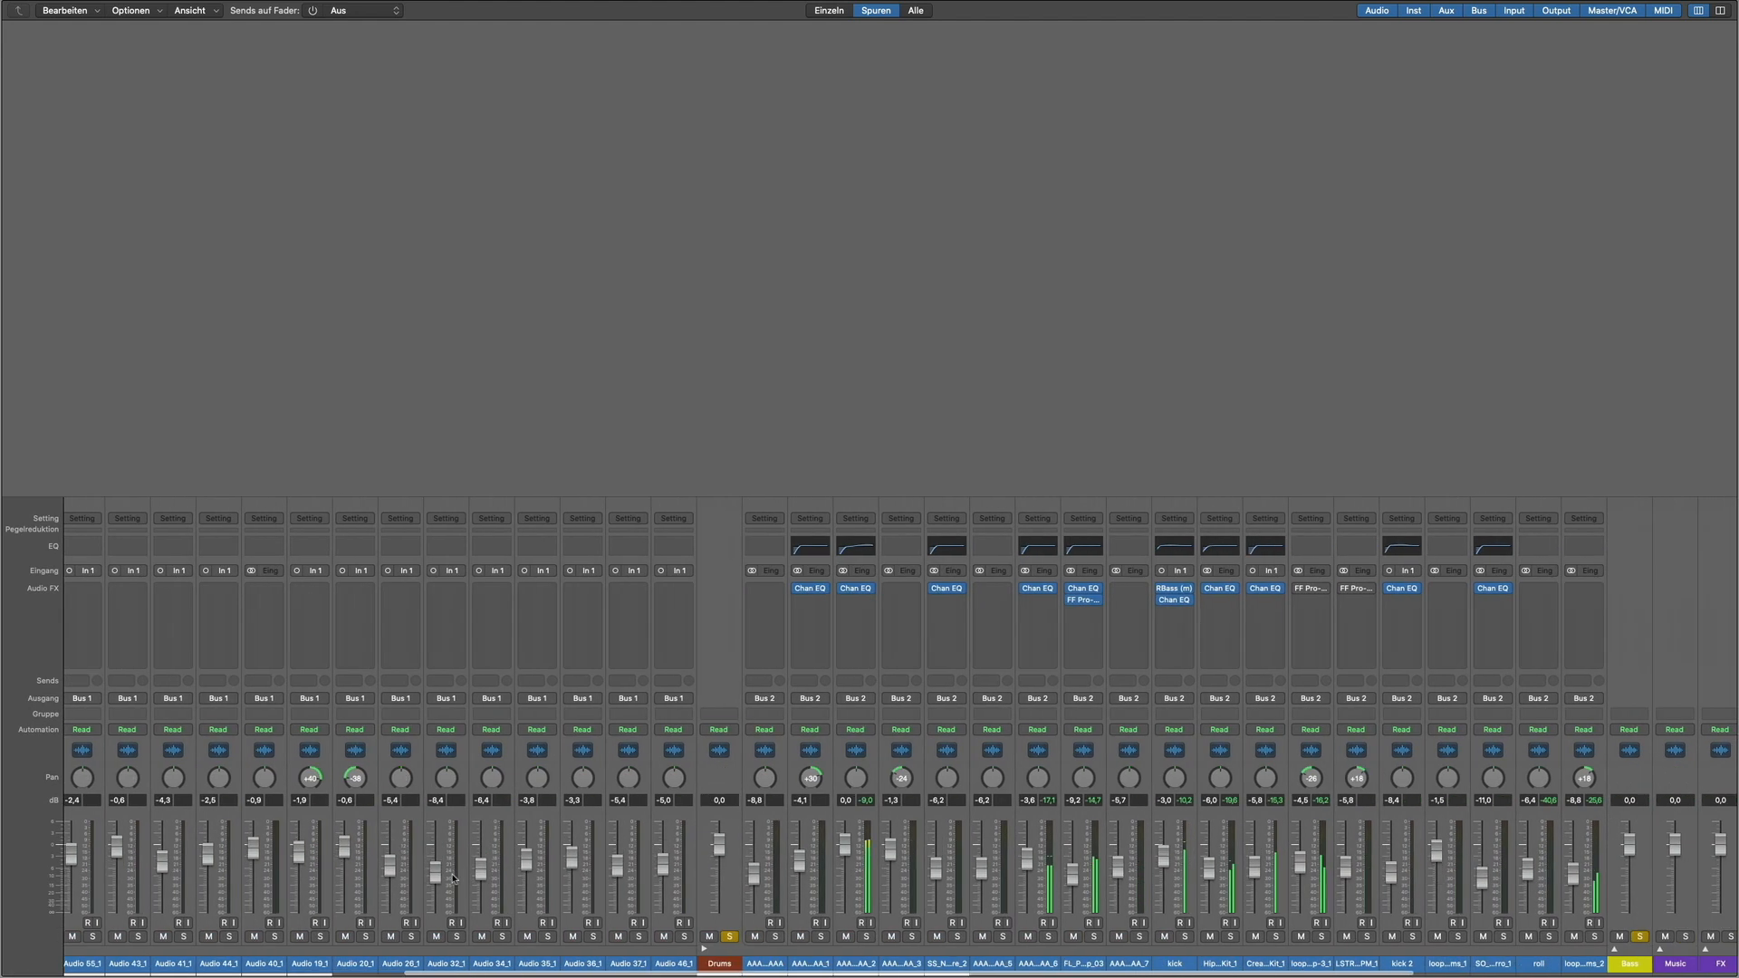
scroll(453, 879, left, 8)
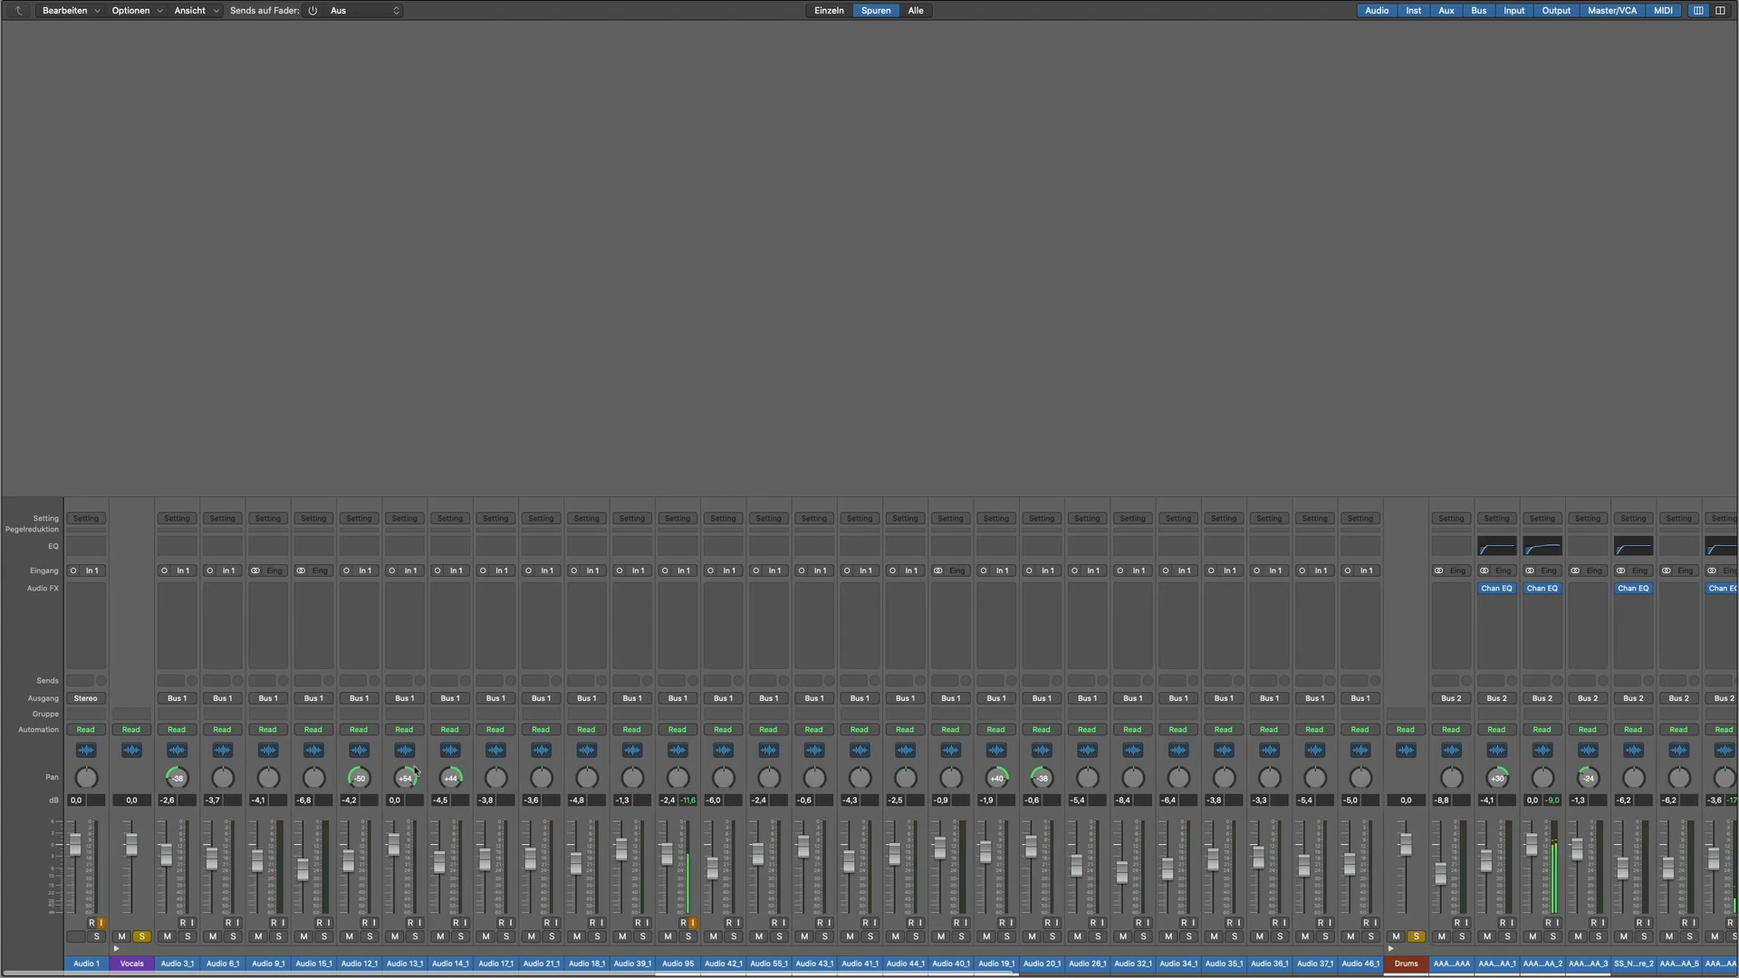
scroll(688, 791, right, 5)
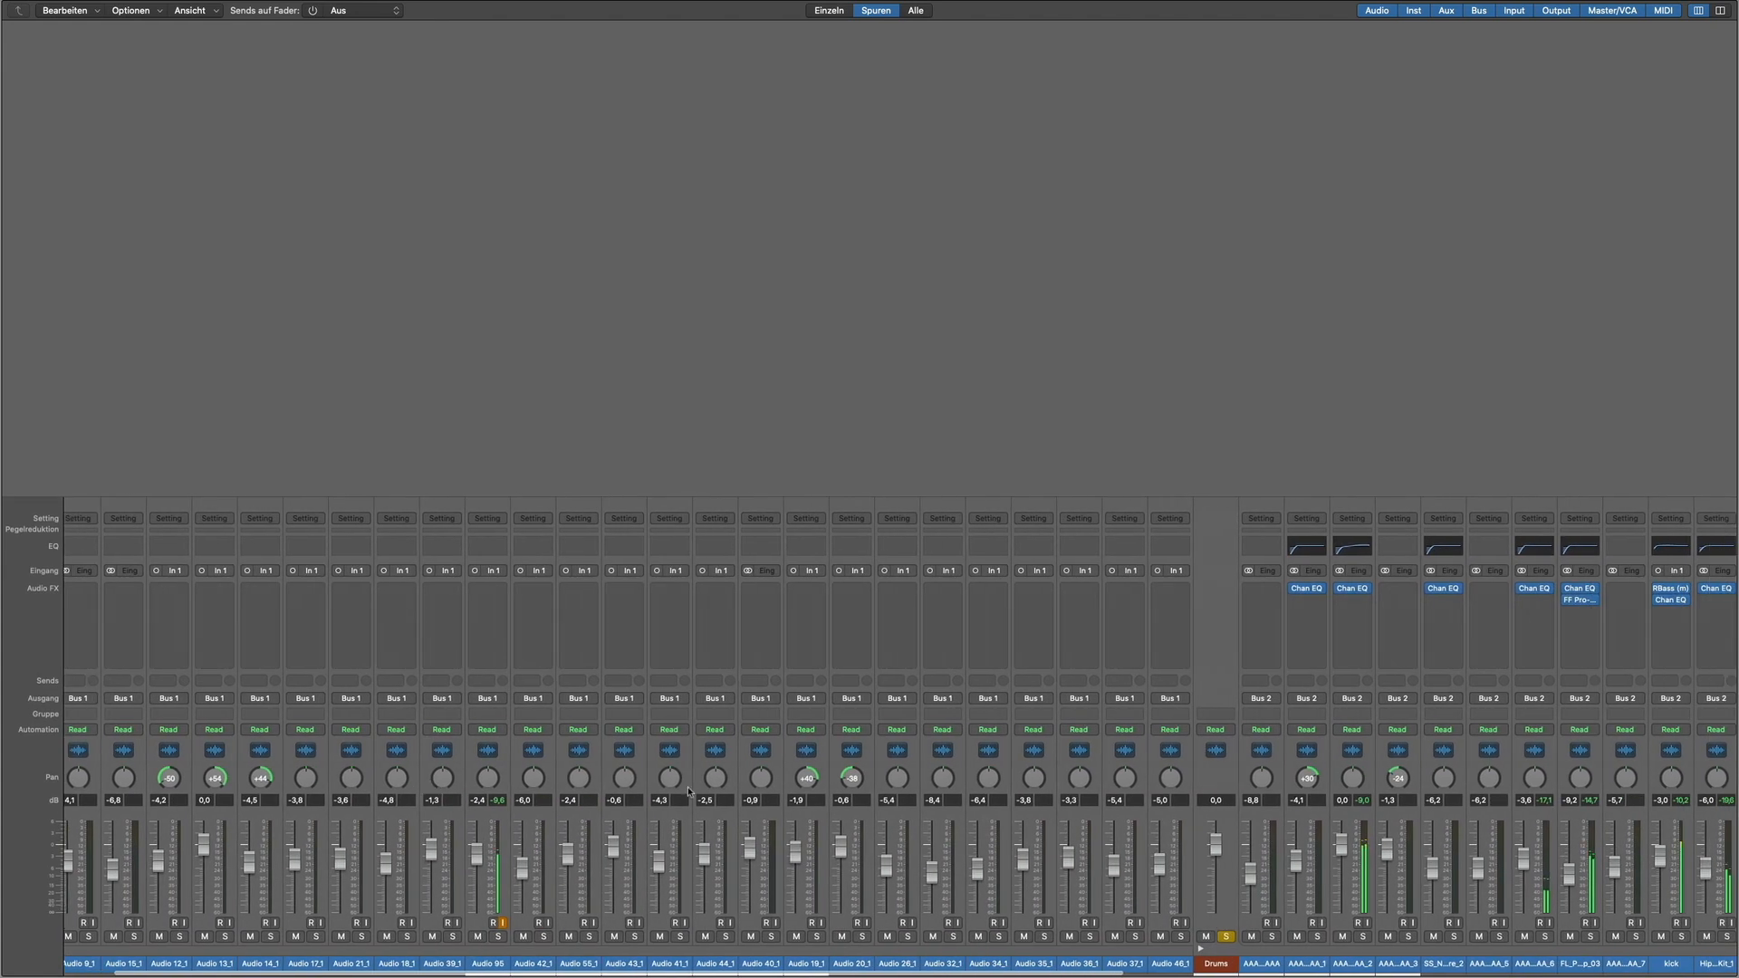
scroll(837, 785, right, 20)
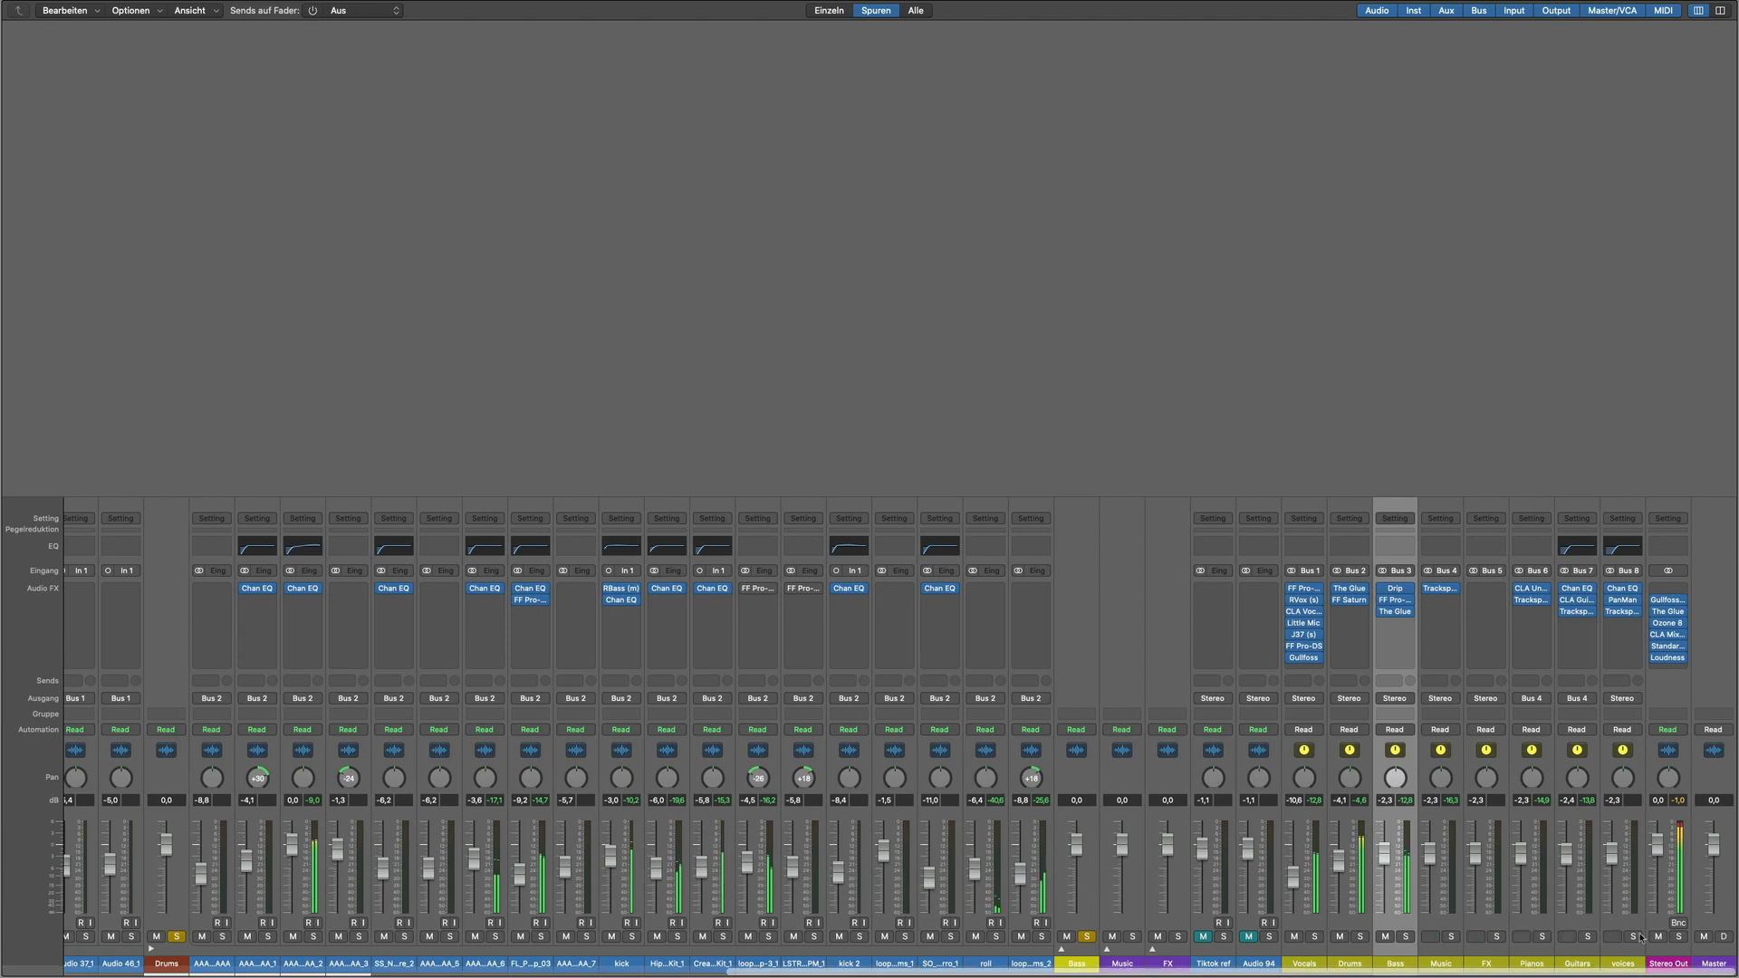
click(1304, 589)
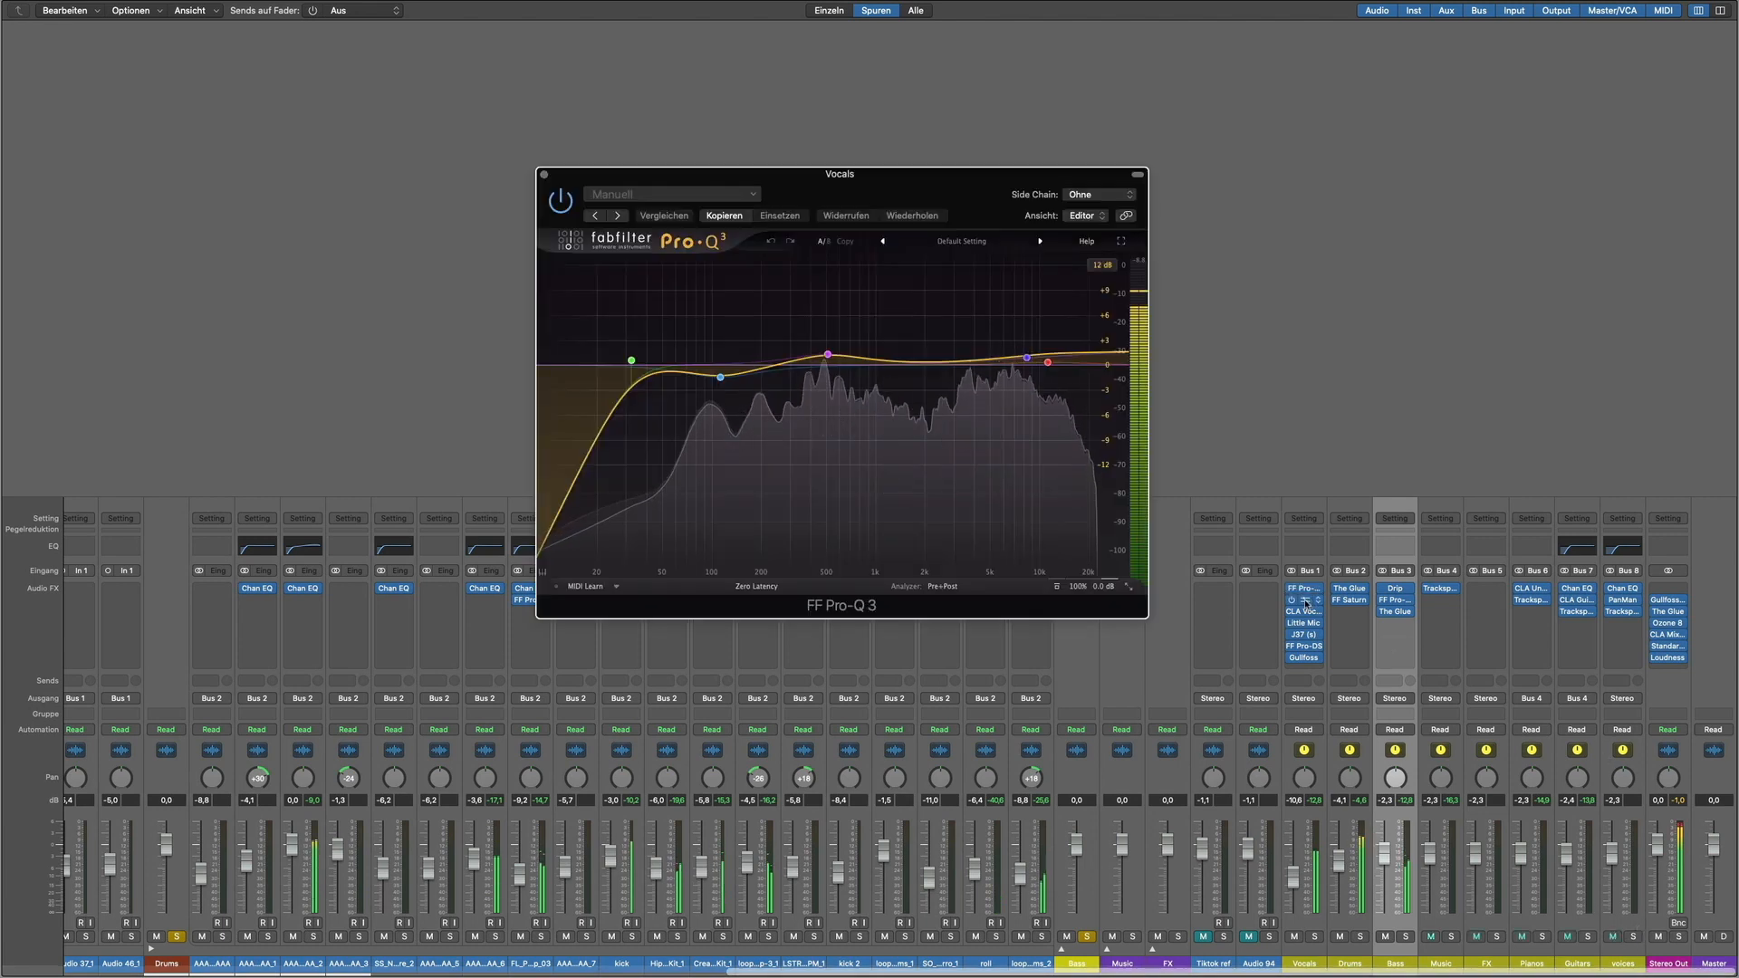
click(1304, 601)
click(1304, 612)
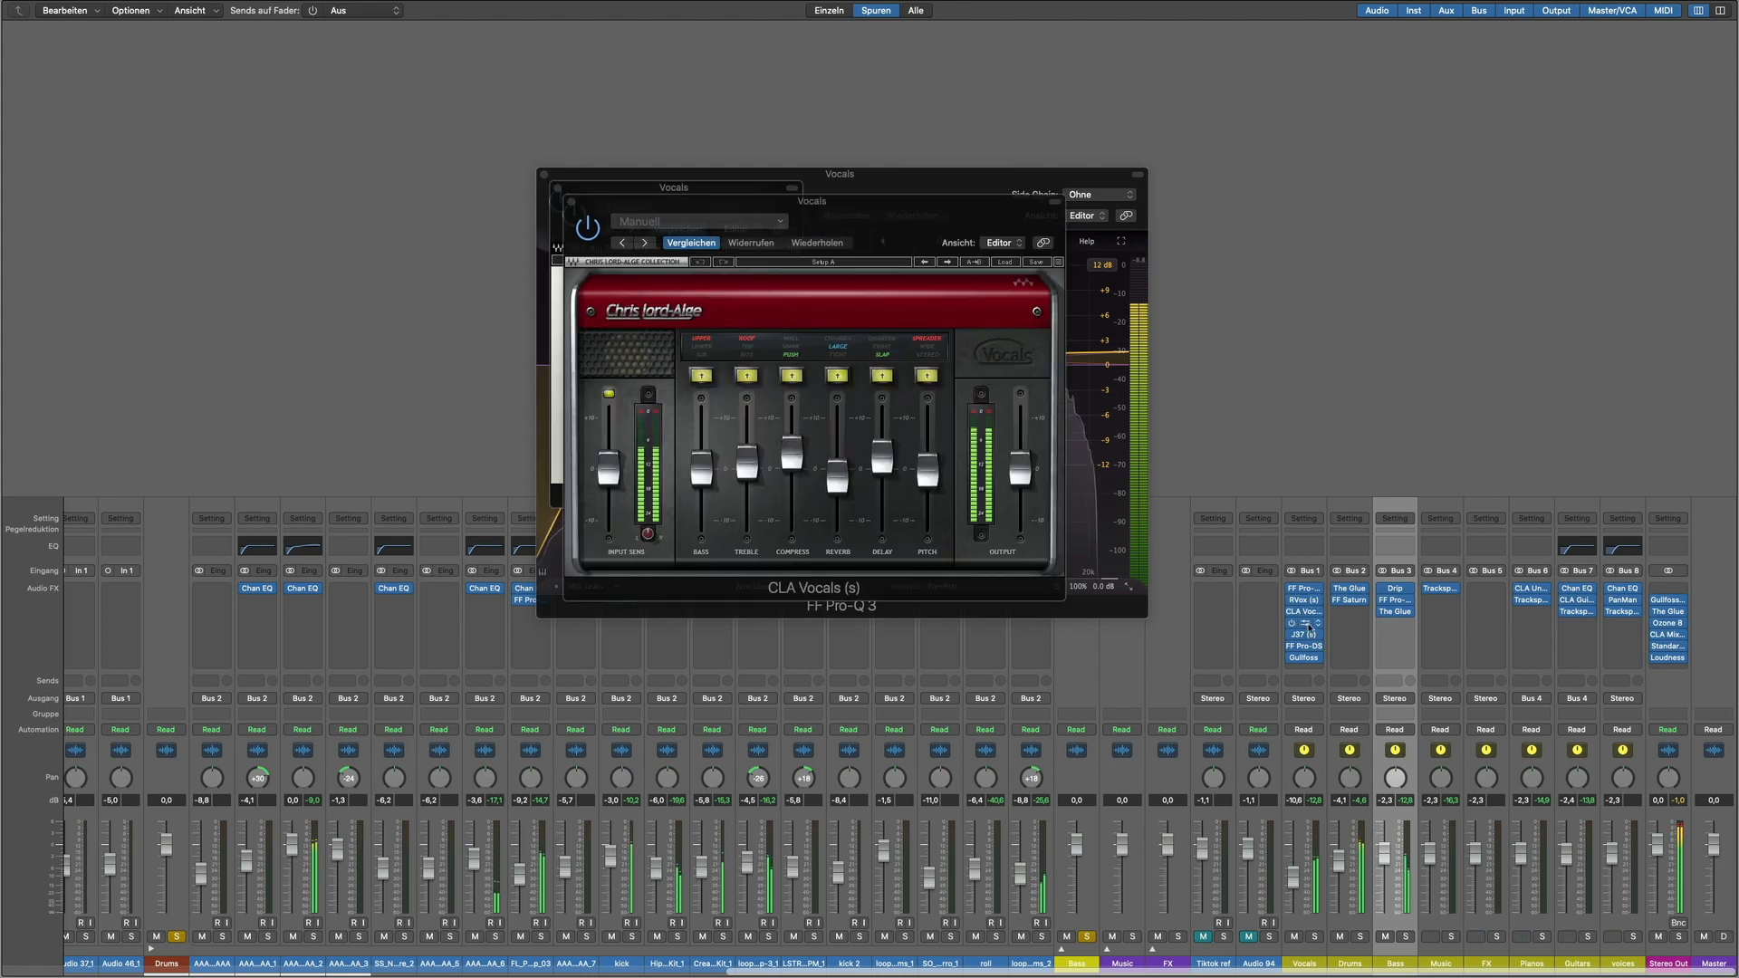
click(1304, 623)
click(1304, 635)
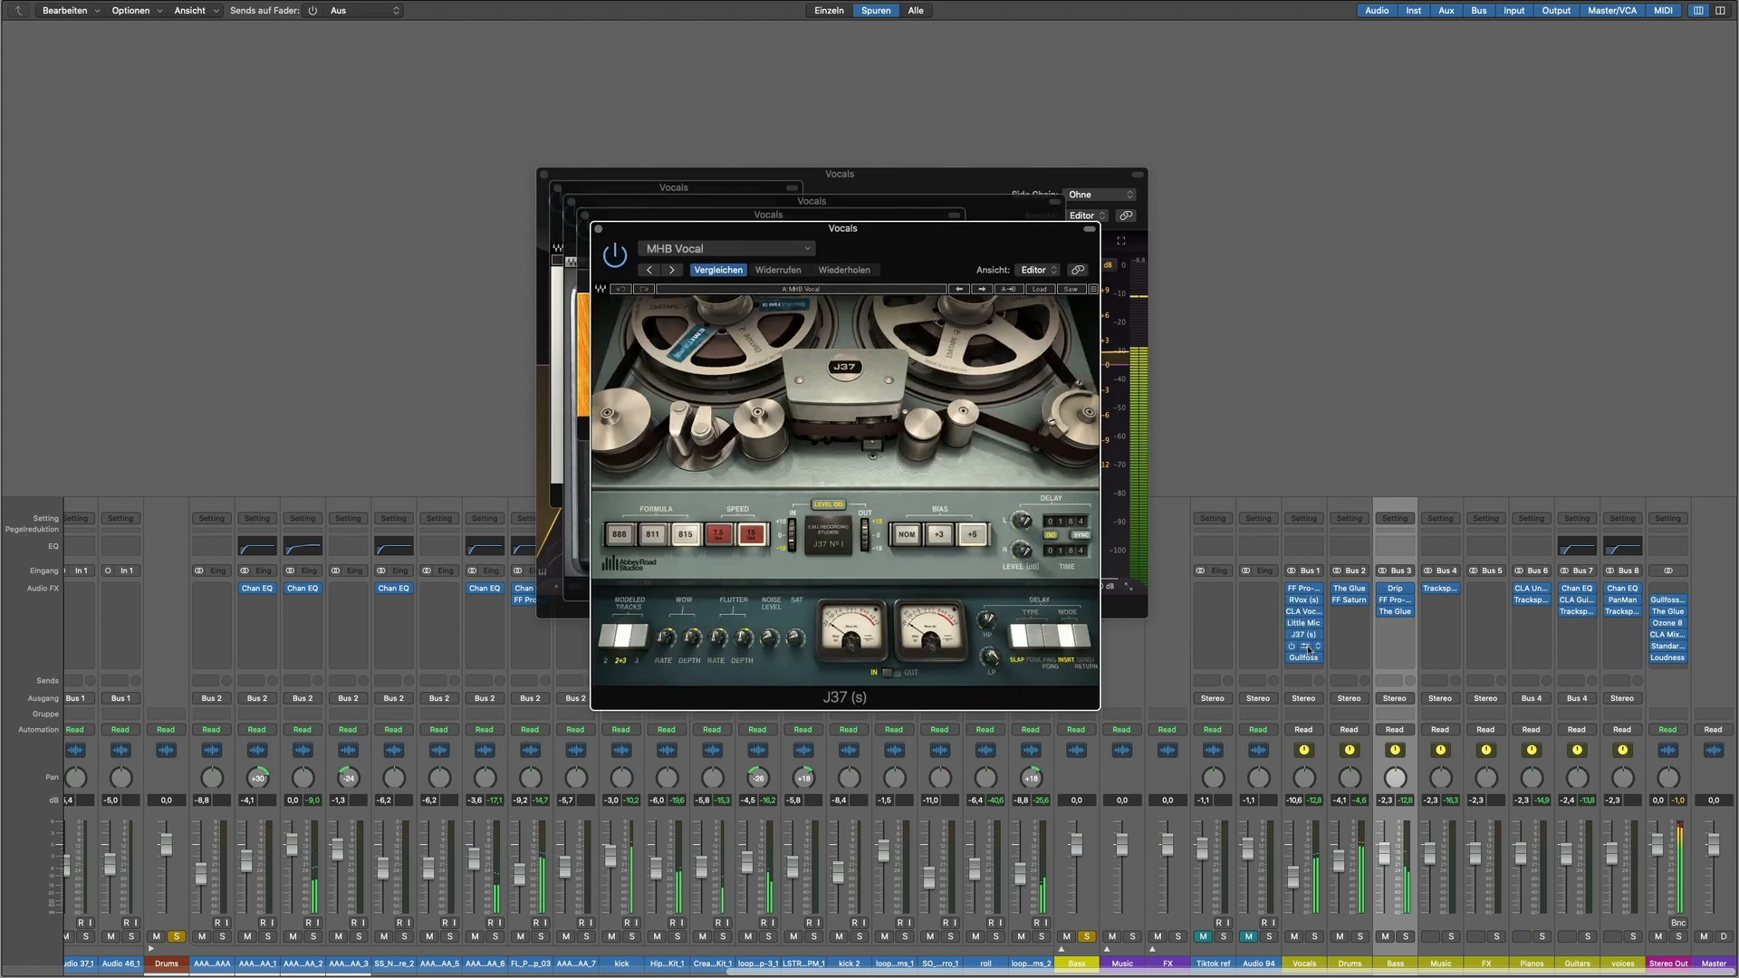
click(1304, 647)
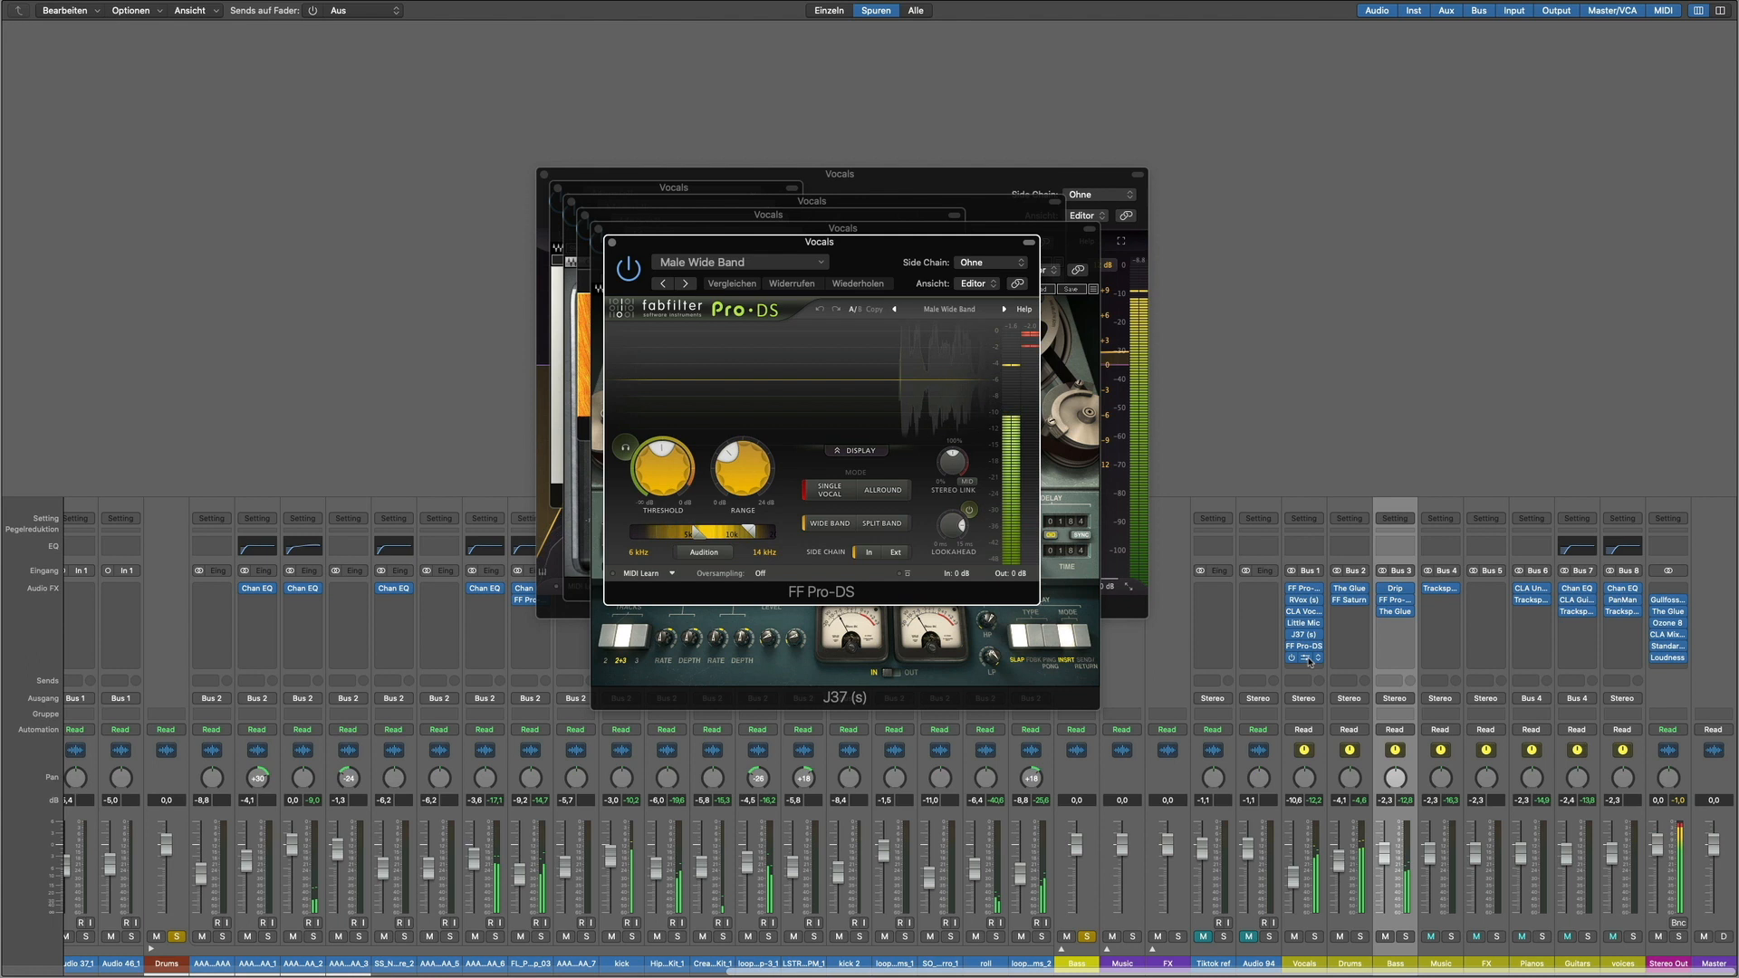
click(1306, 659)
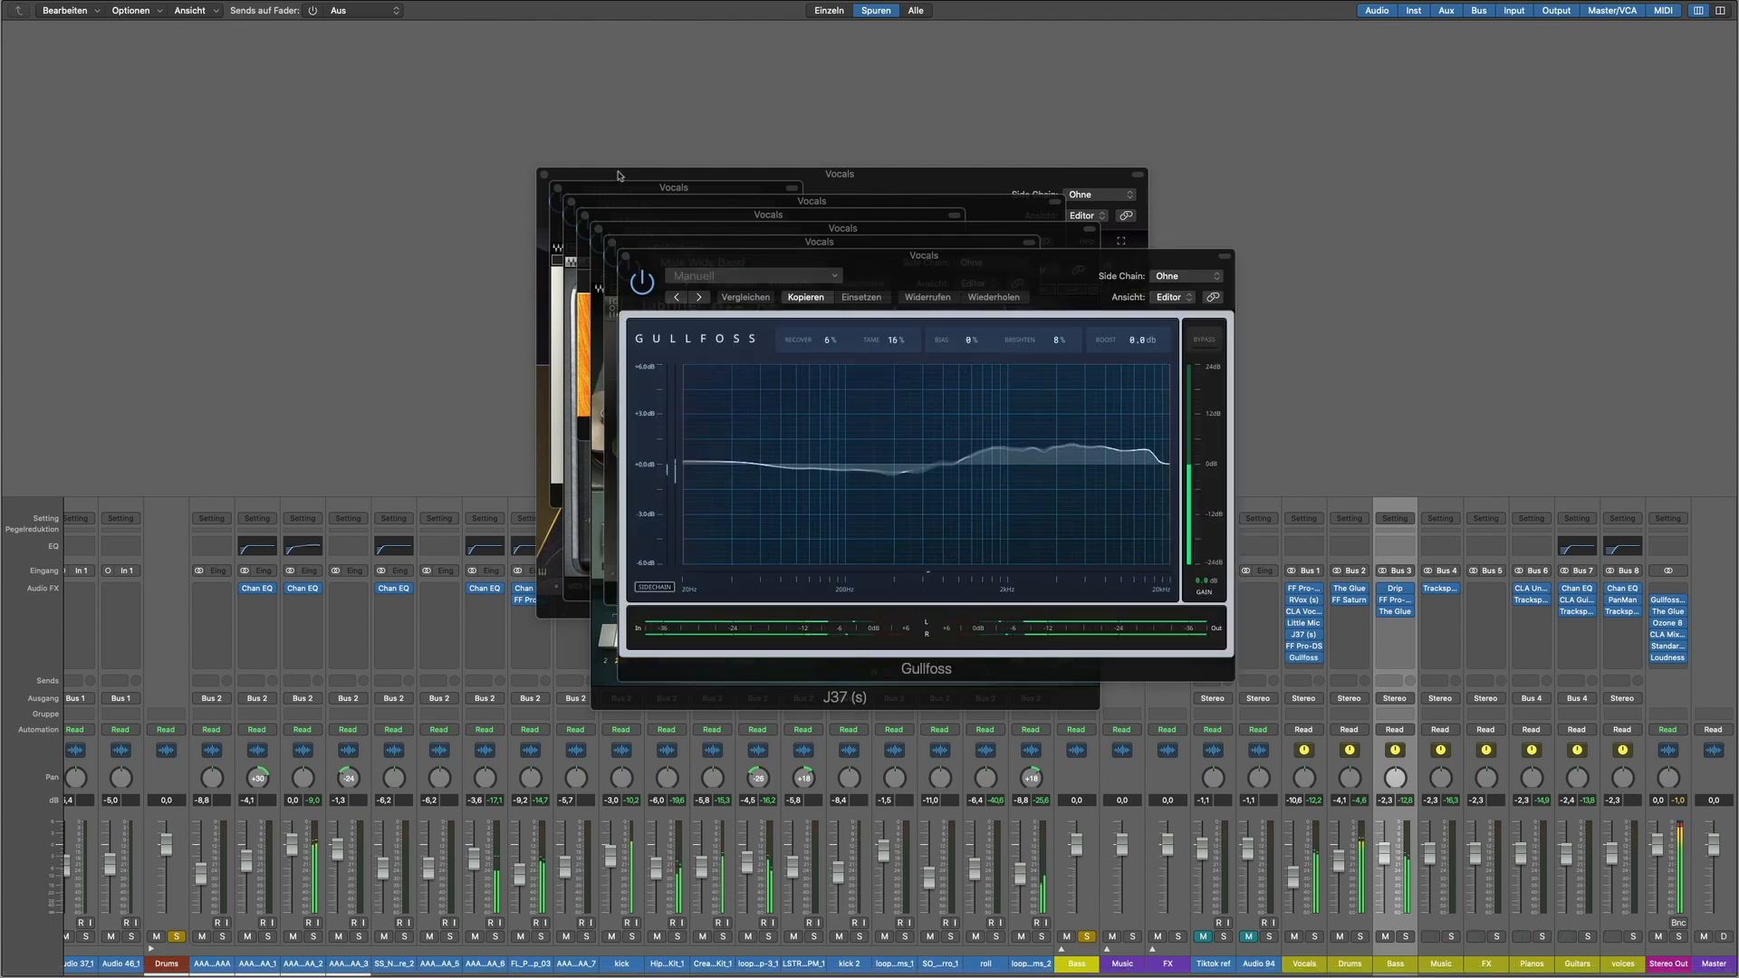
Step: Spread the FF Pro-Q 3, RVox and CLA Vocals windows across the area left of Gullfoss
click(619, 174)
drag(619, 174, 290, 155)
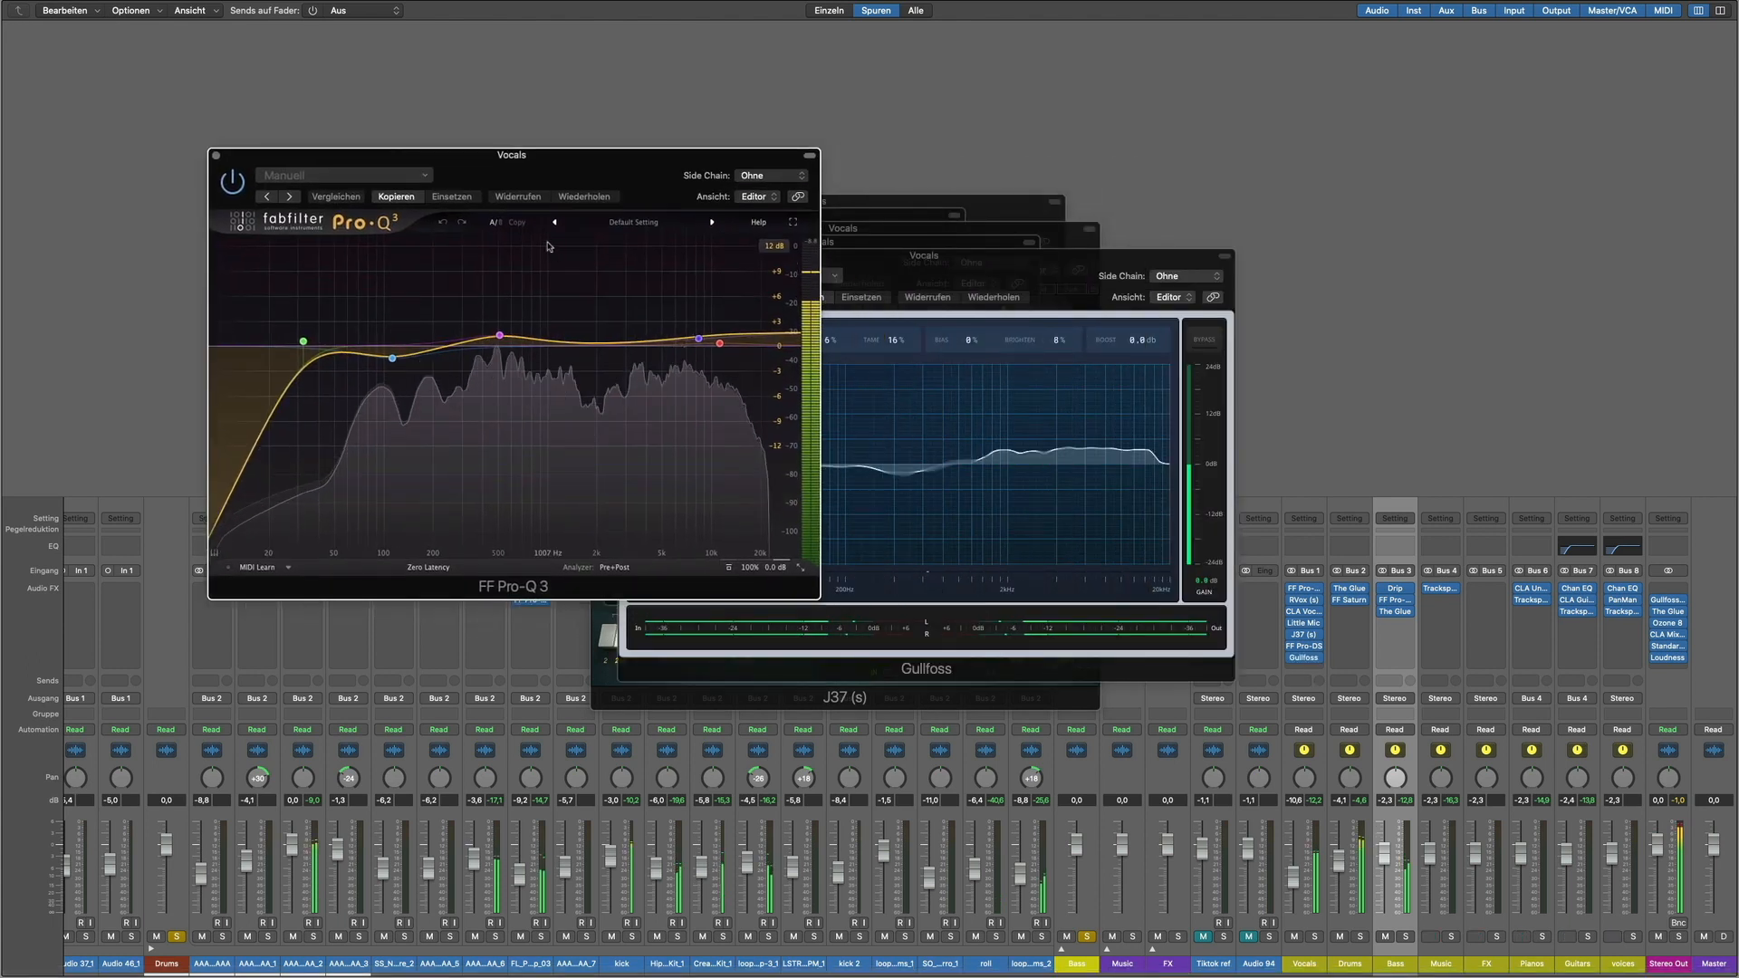
drag(592, 168, 373, 148)
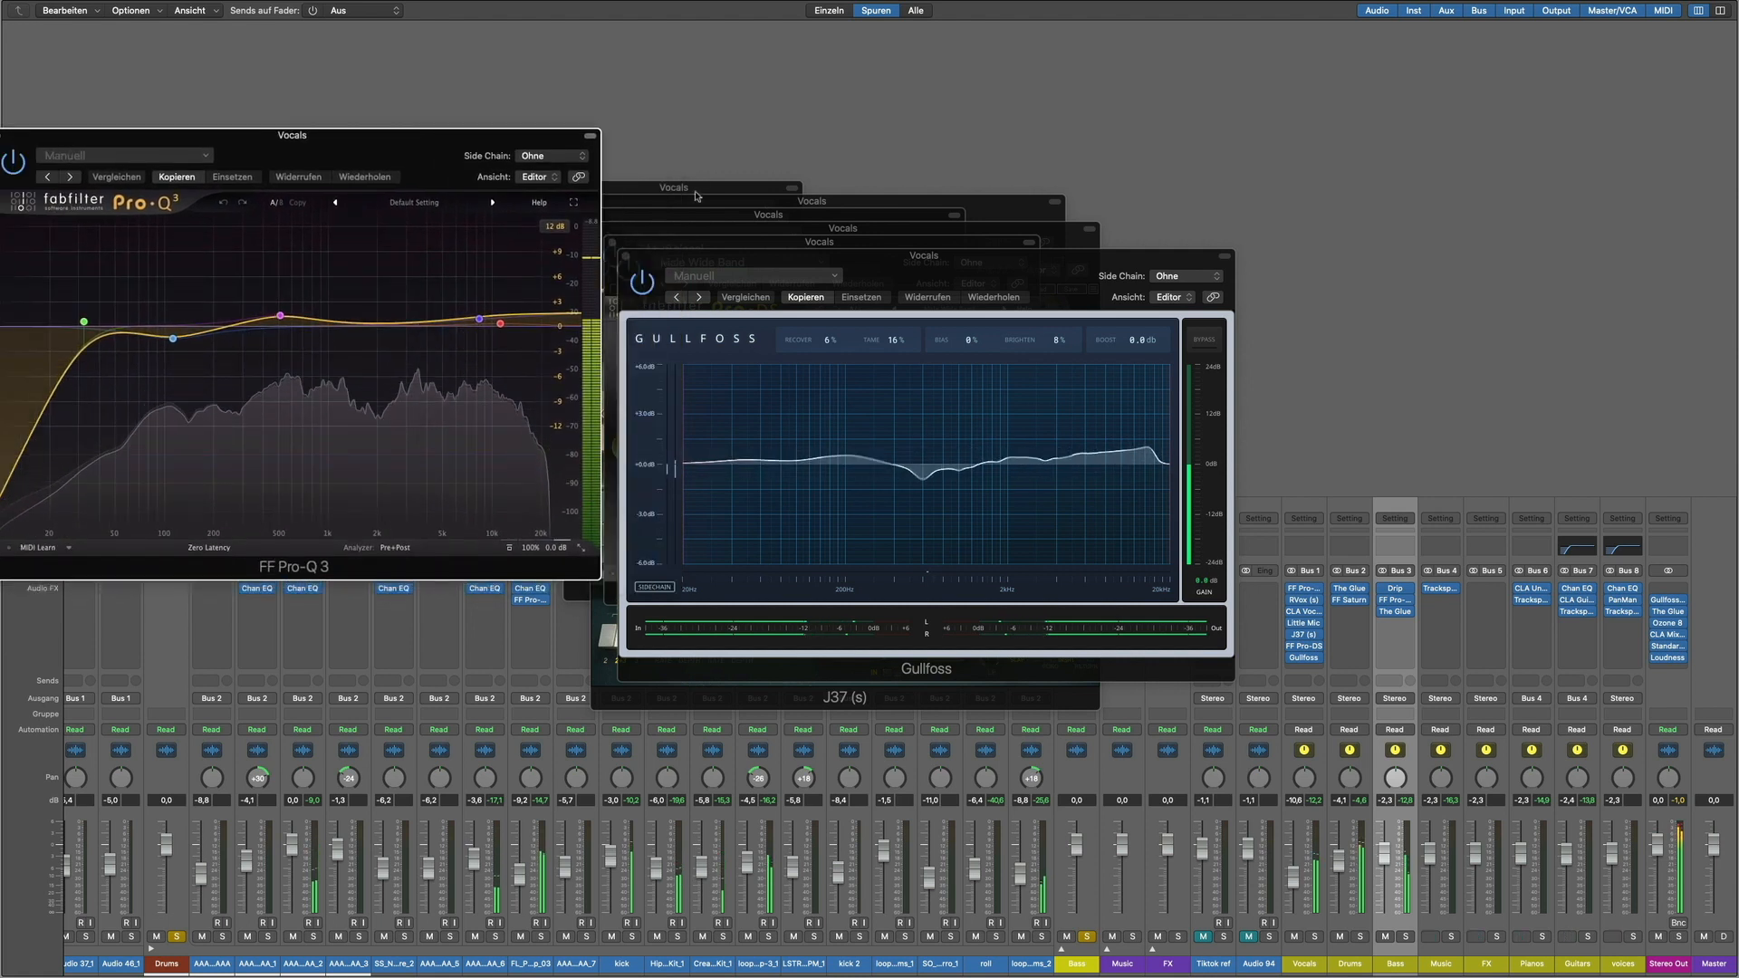
drag(697, 188, 514, 200)
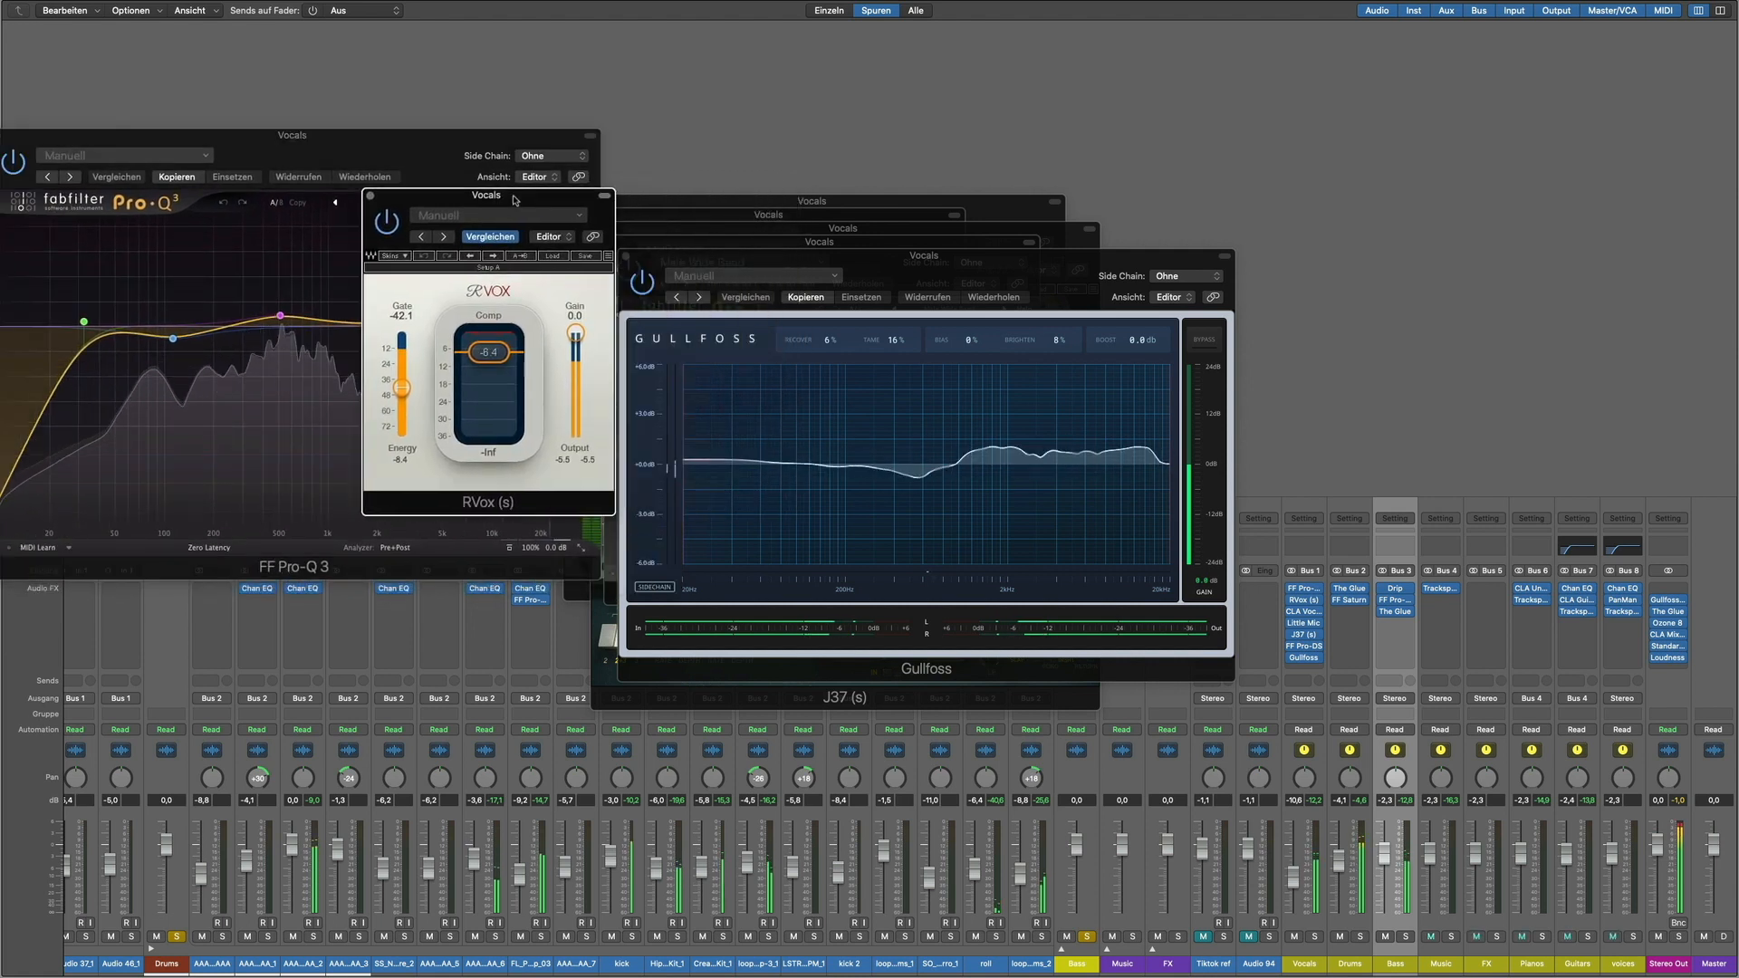
drag(849, 204, 787, 230)
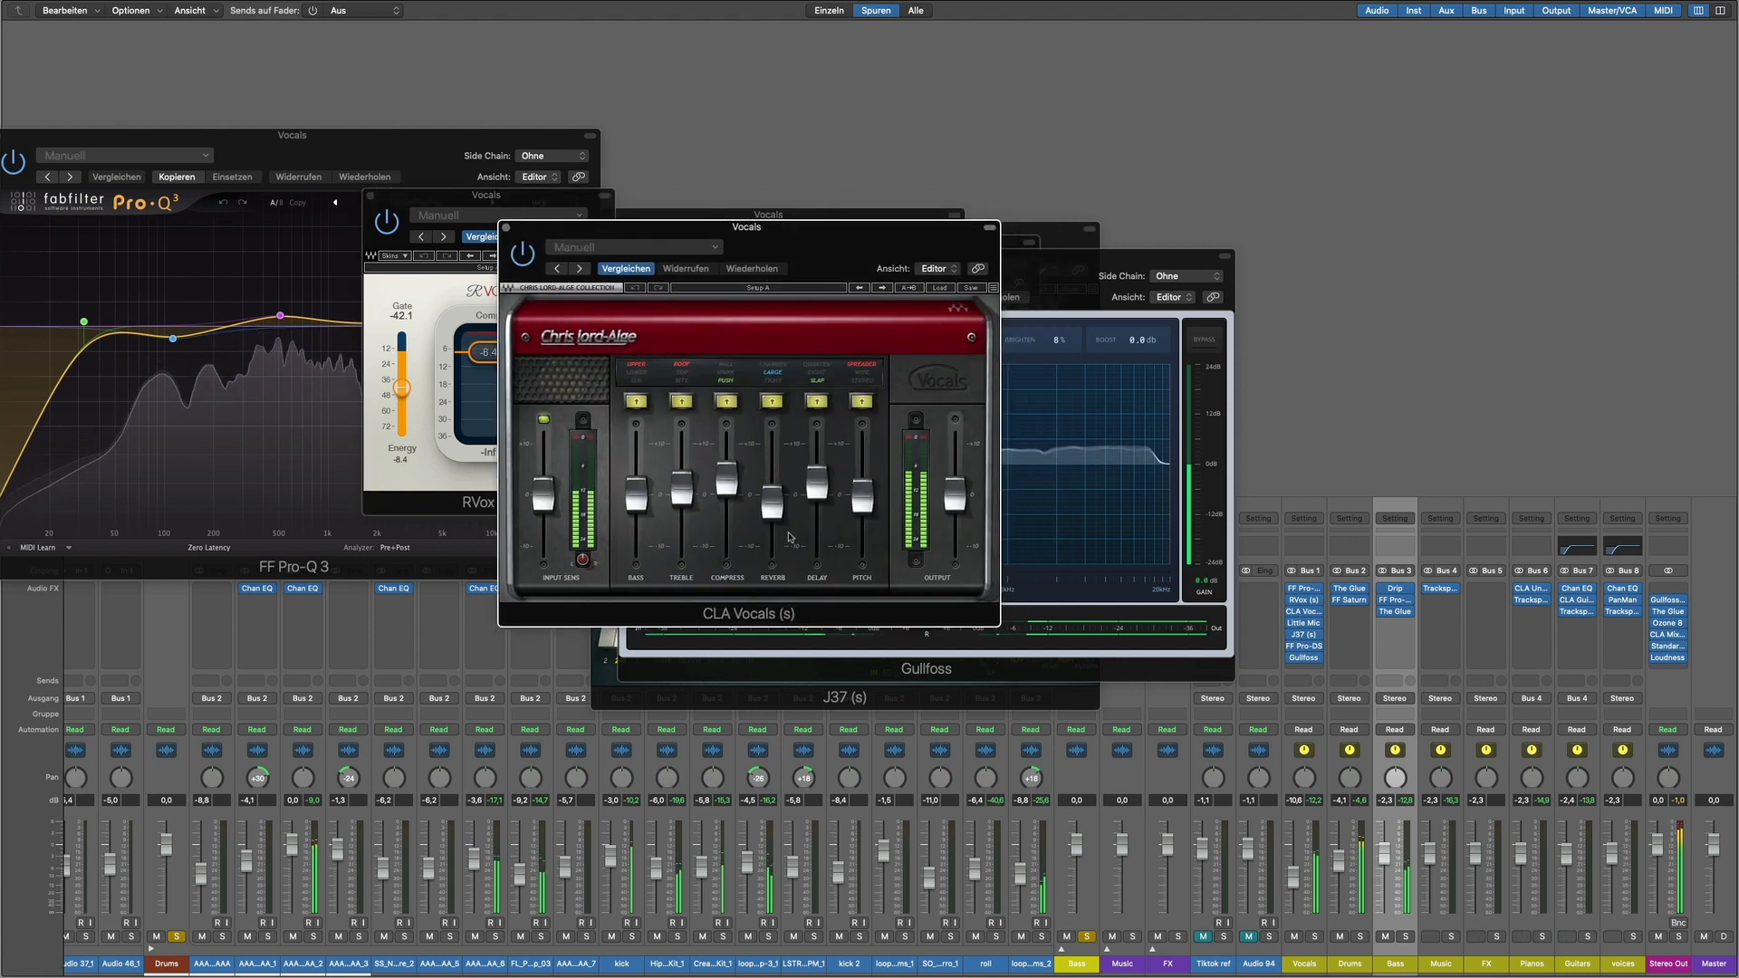
drag(870, 243, 398, 340)
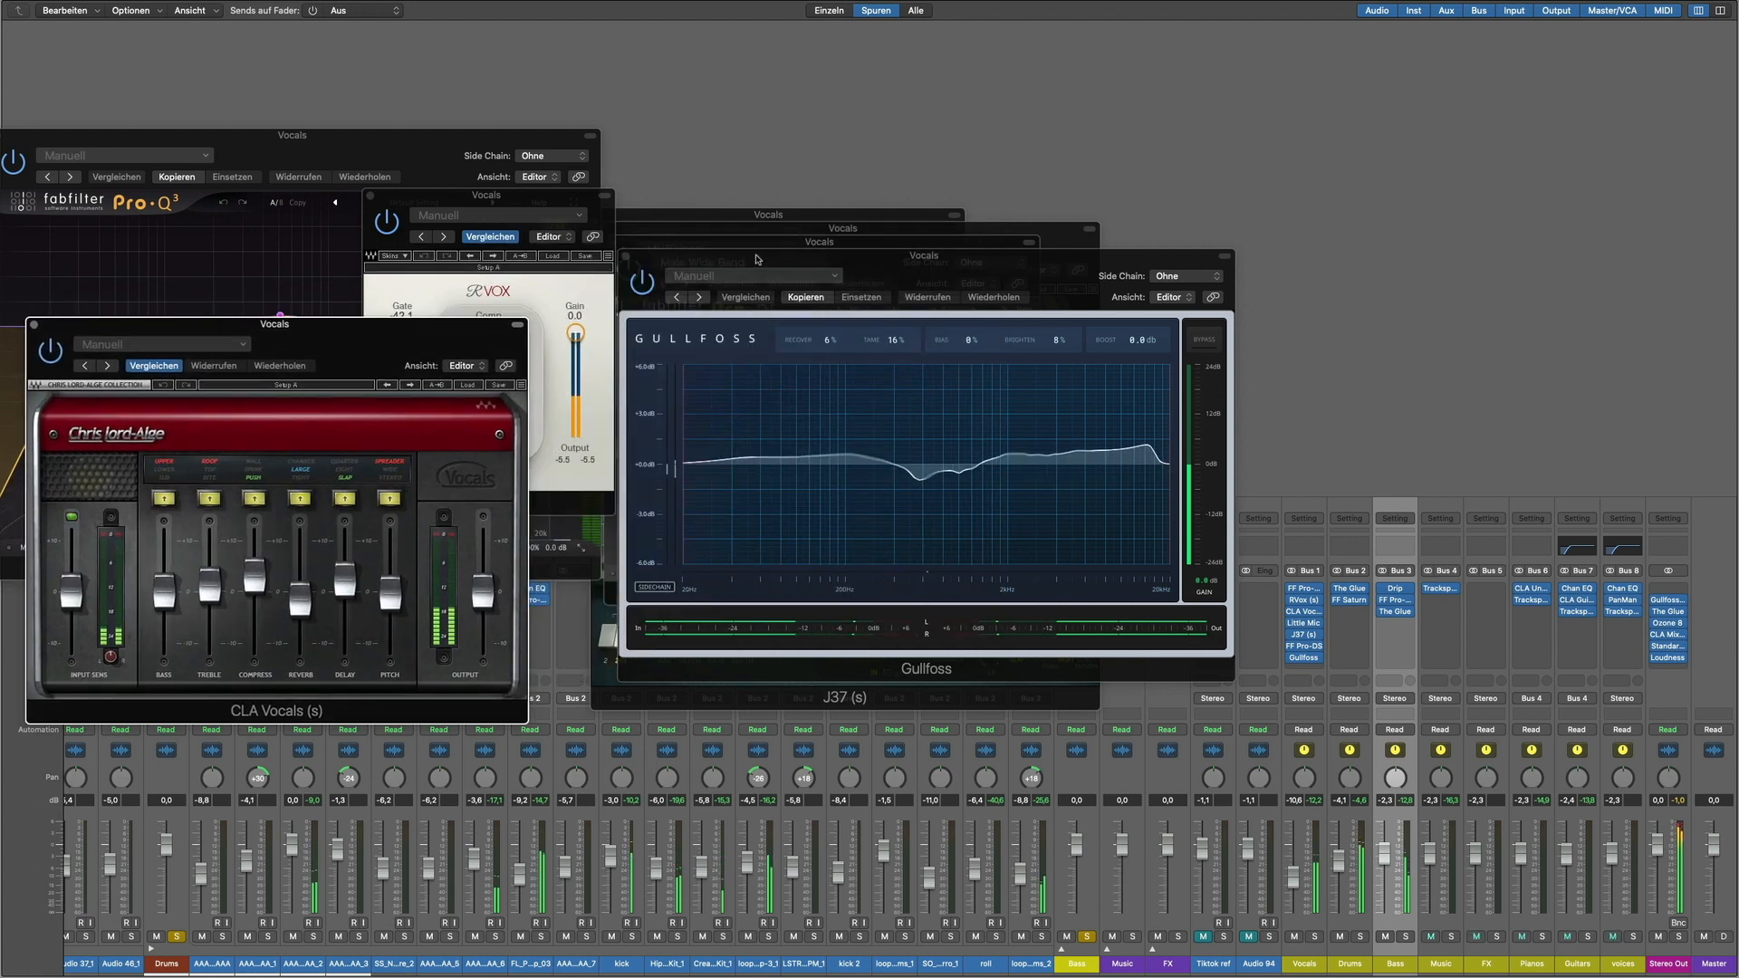
Step: Move Gullfoss to the right, Little MicroShift above and FF Pro-DS below J37 so each plug-in can be seen
drag(756, 260, 1033, 258)
click(730, 221)
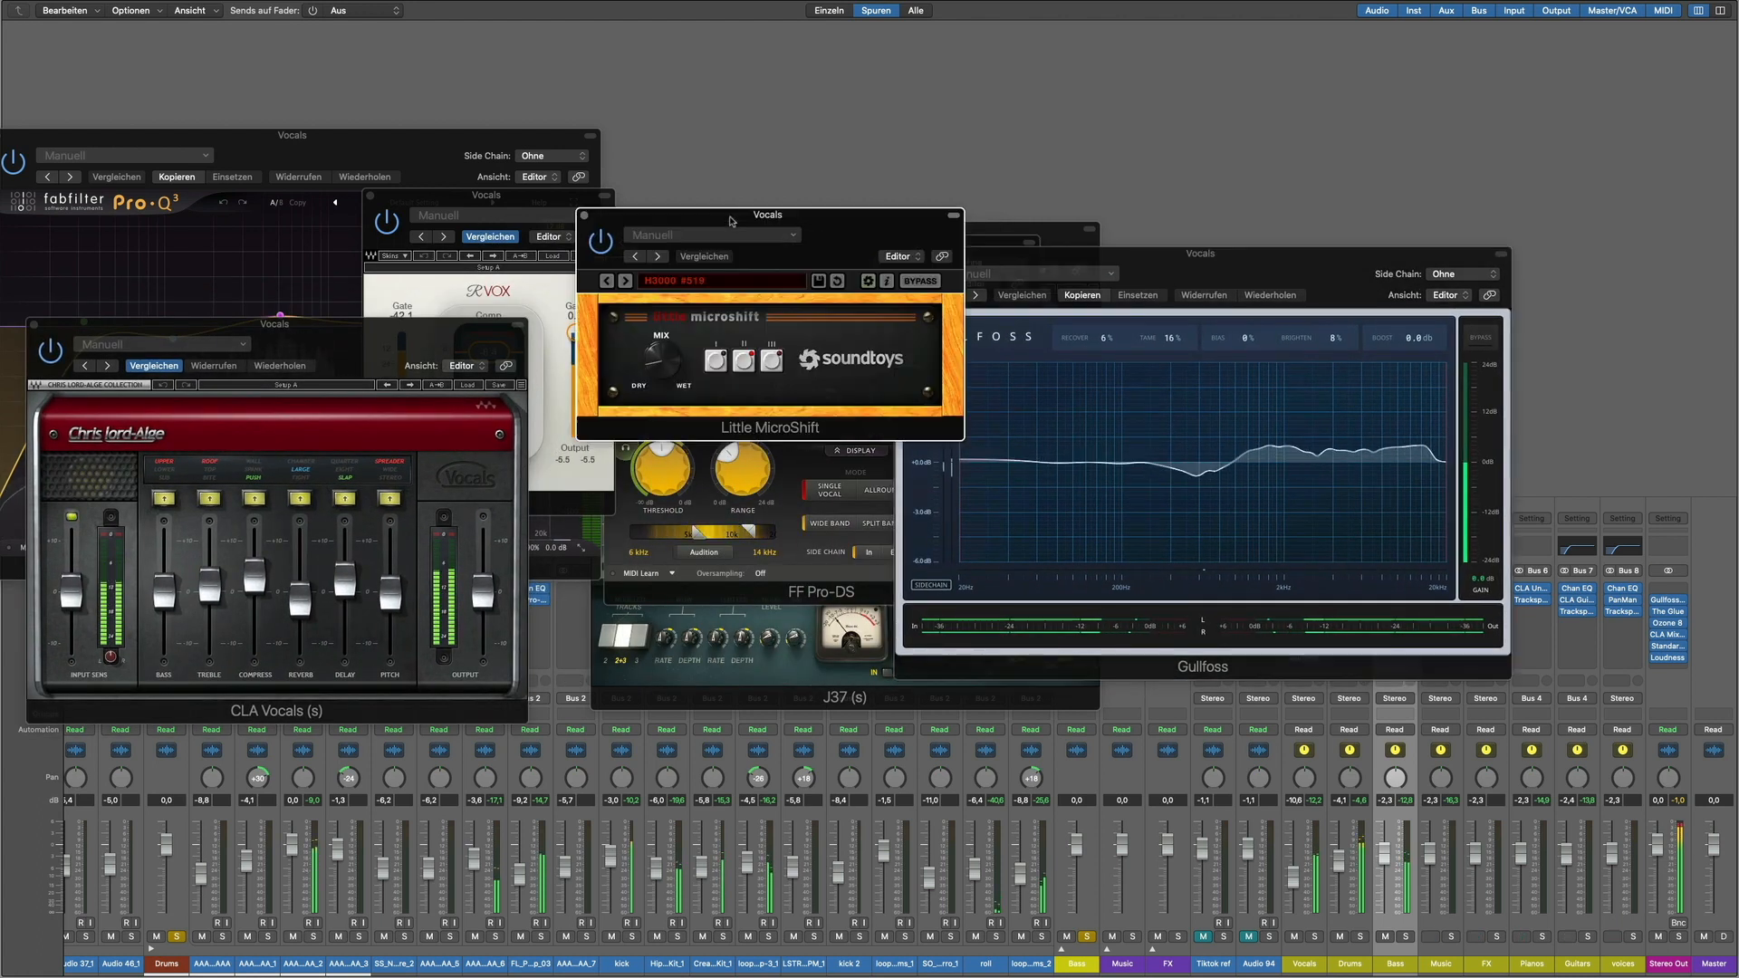
drag(787, 219, 734, 24)
drag(915, 243, 842, 512)
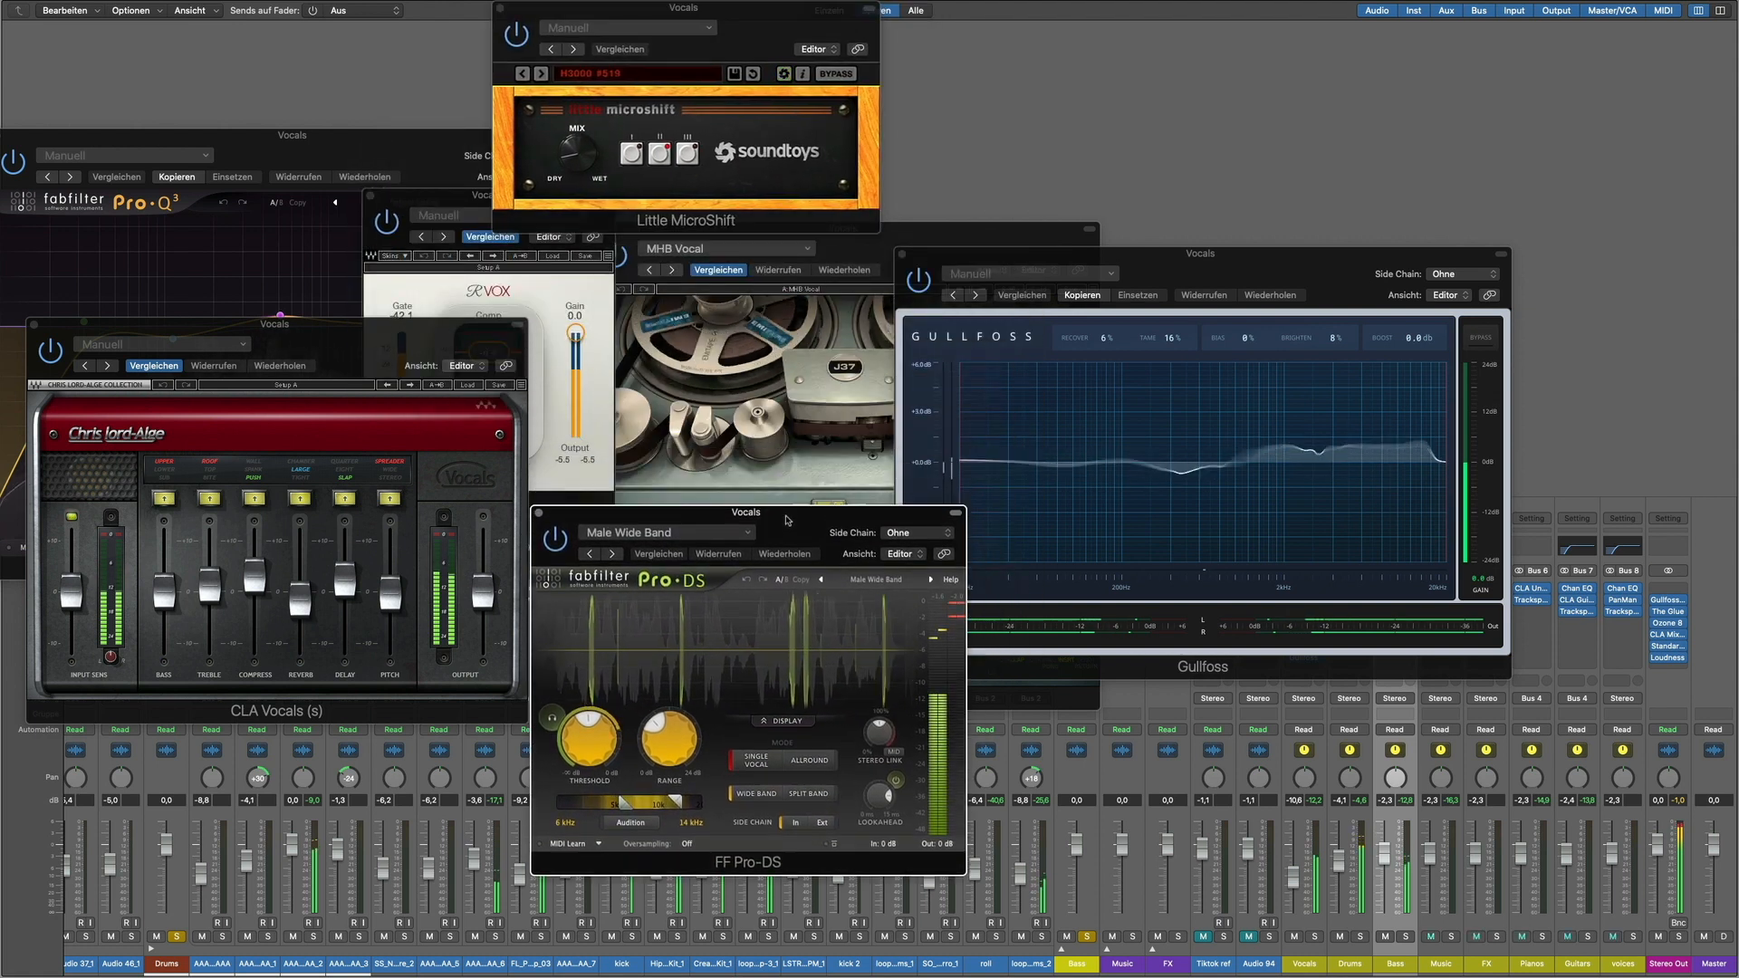
Step: Bring the J37, FF Pro-DS and Gullfoss windows to the front one after another to inspect their settings
click(865, 253)
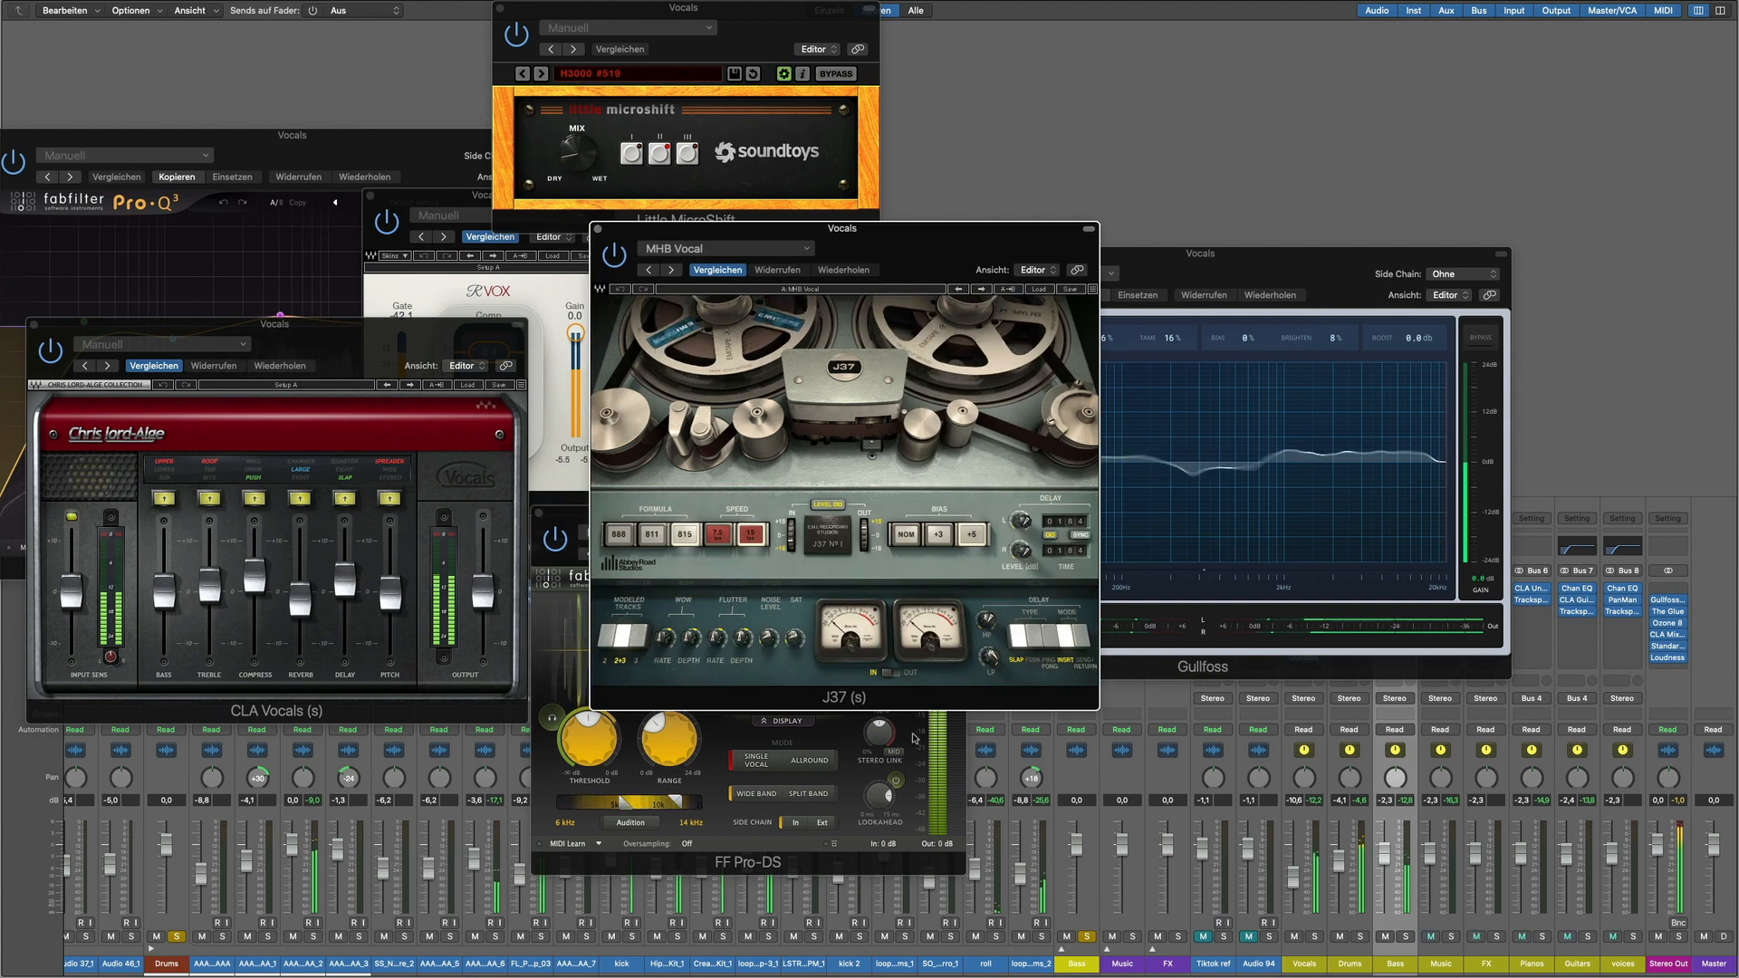
click(915, 738)
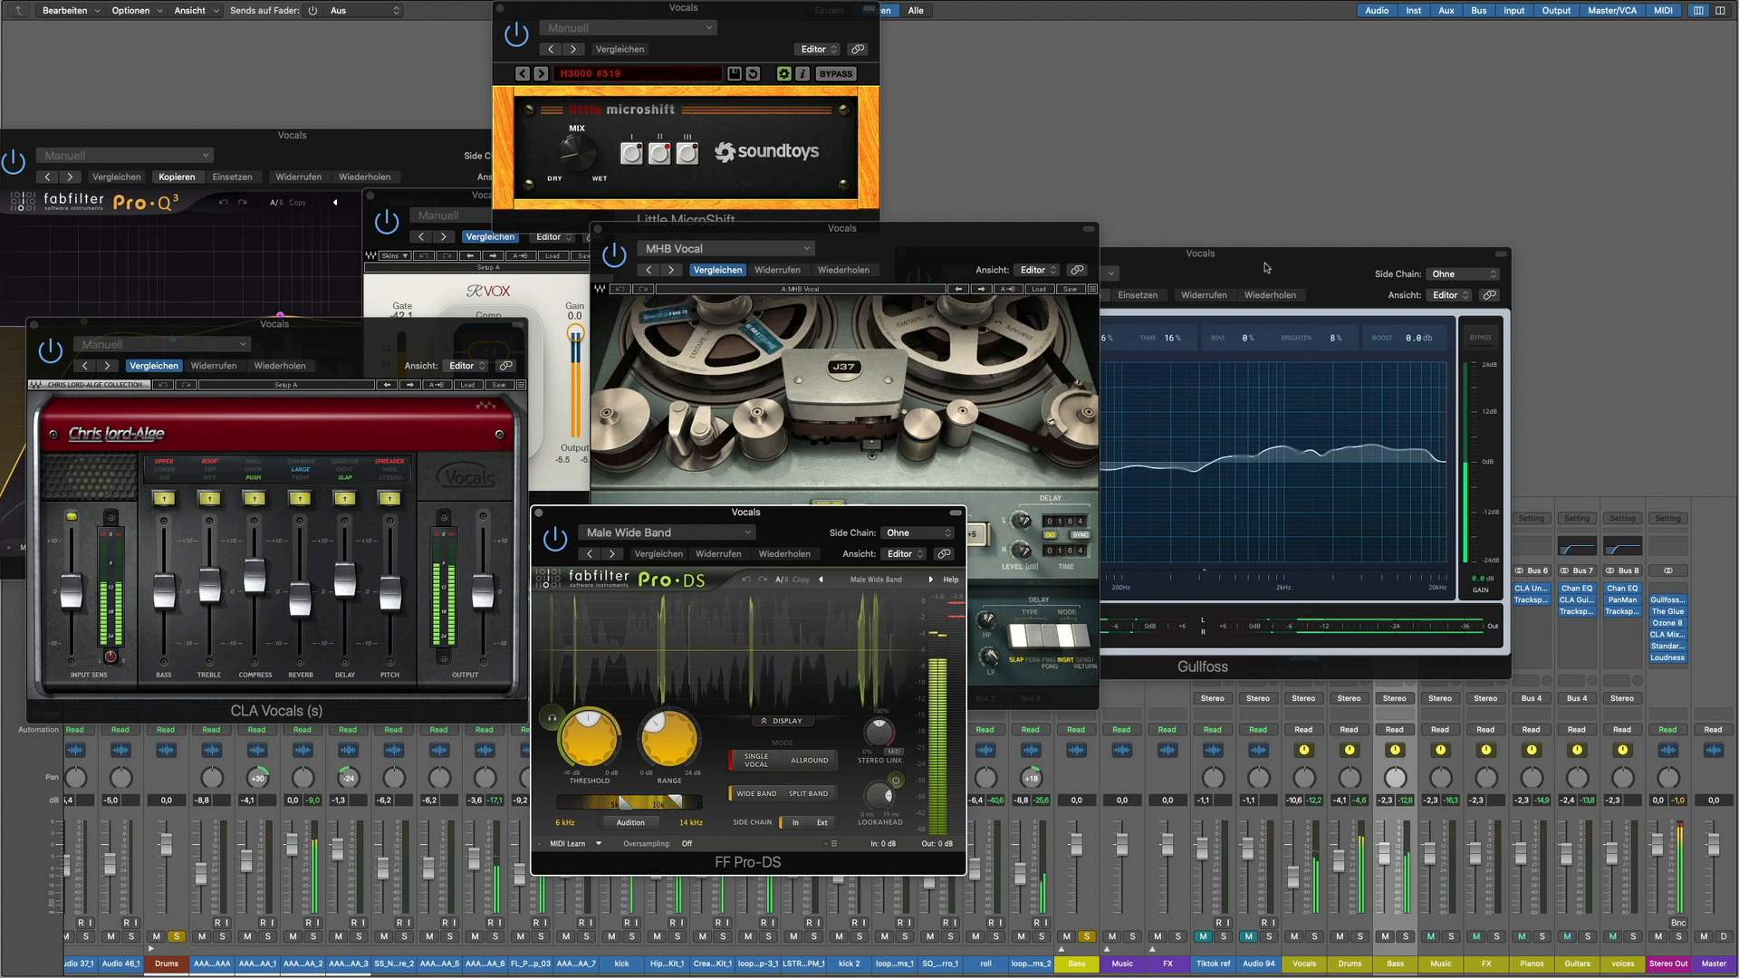
click(1265, 268)
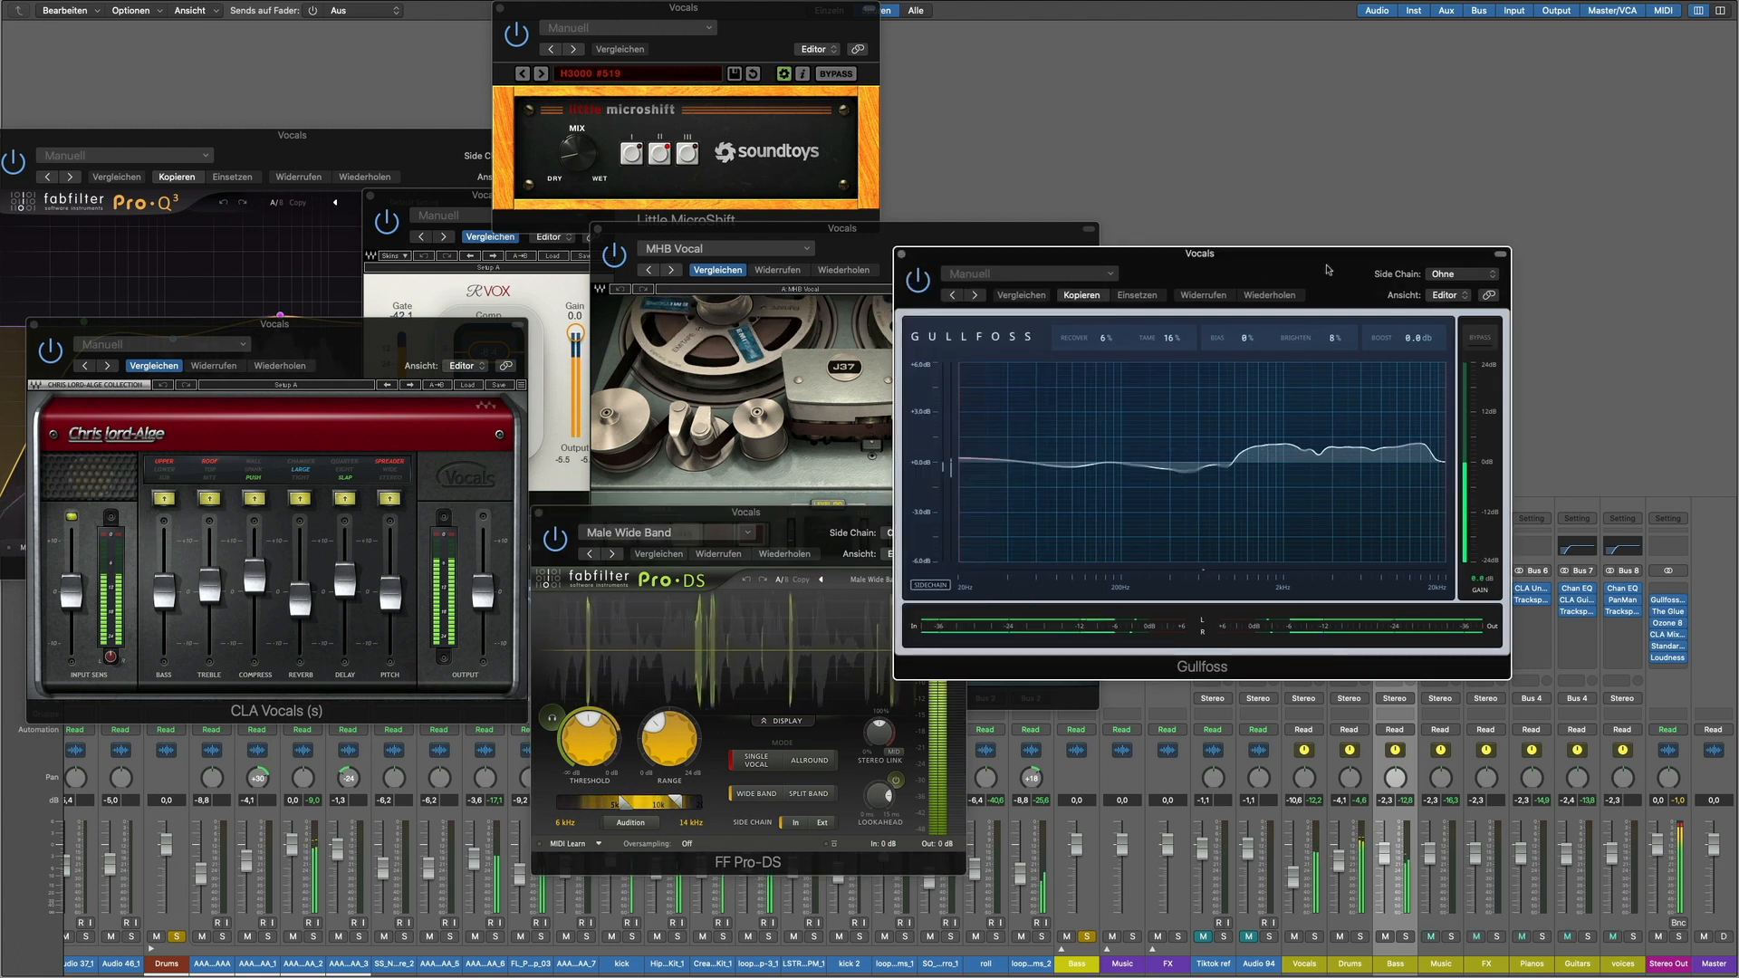
Step: Compare the vocals with FF Pro-Q 3, Little MicroShift, J37, Gullfoss and CLA Vocals bypassed and re-enabled in turn
click(18, 165)
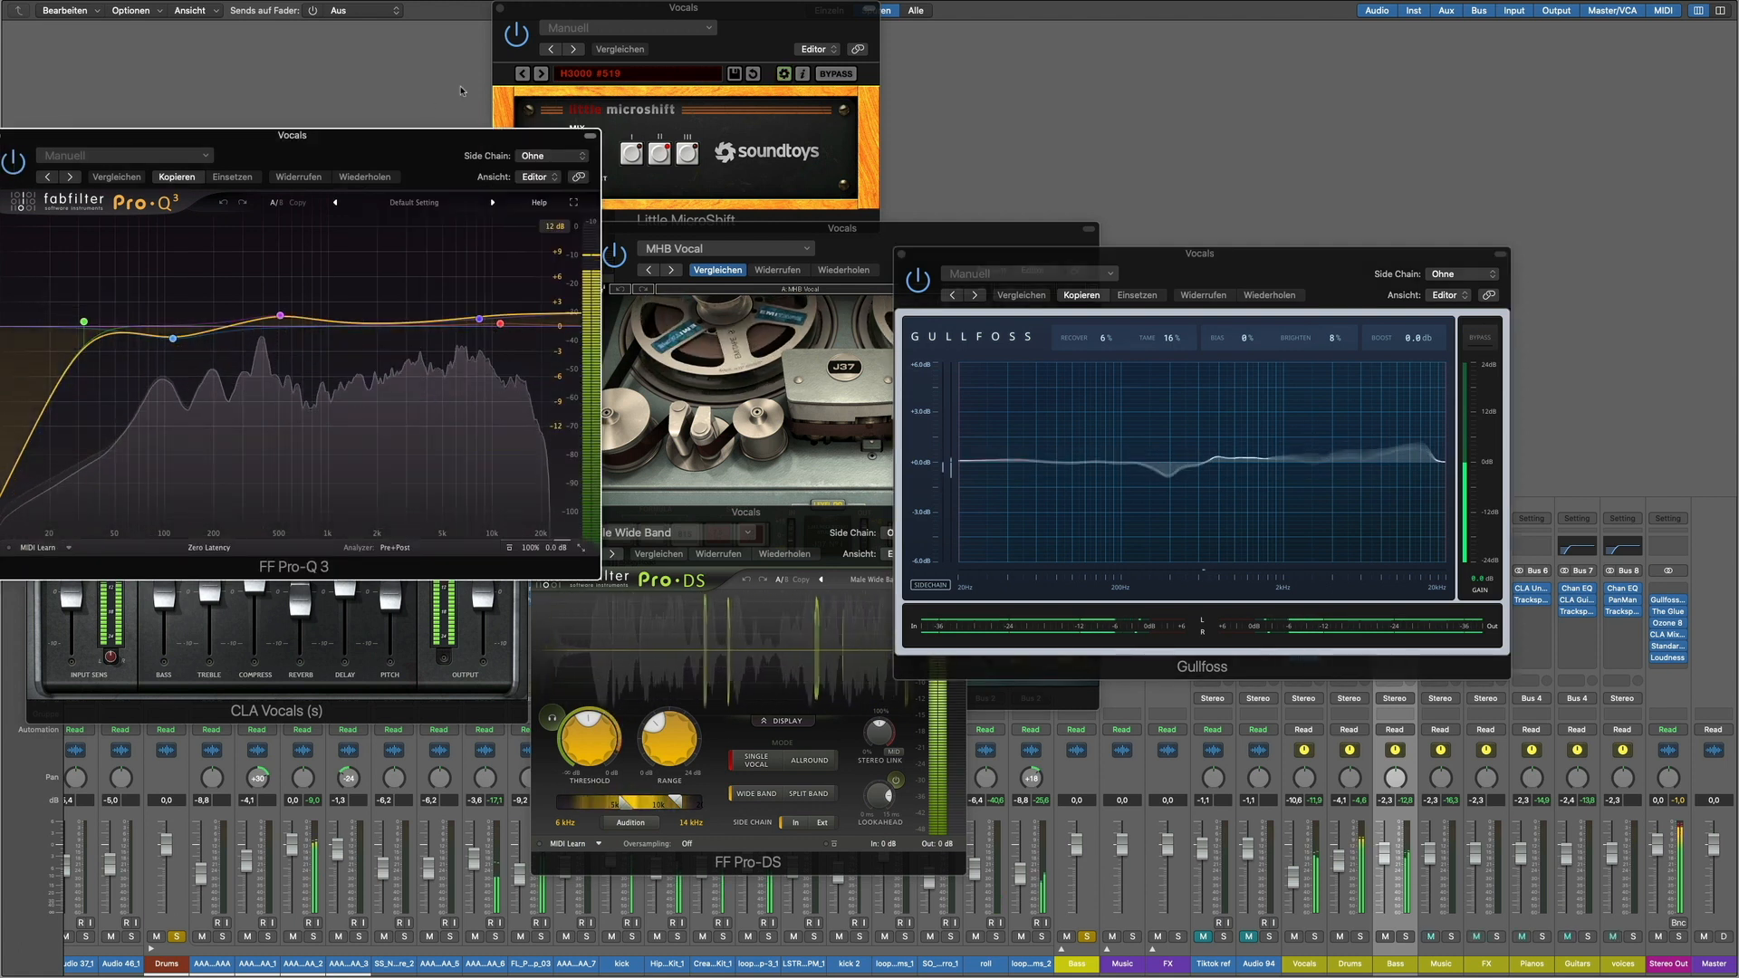
click(524, 45)
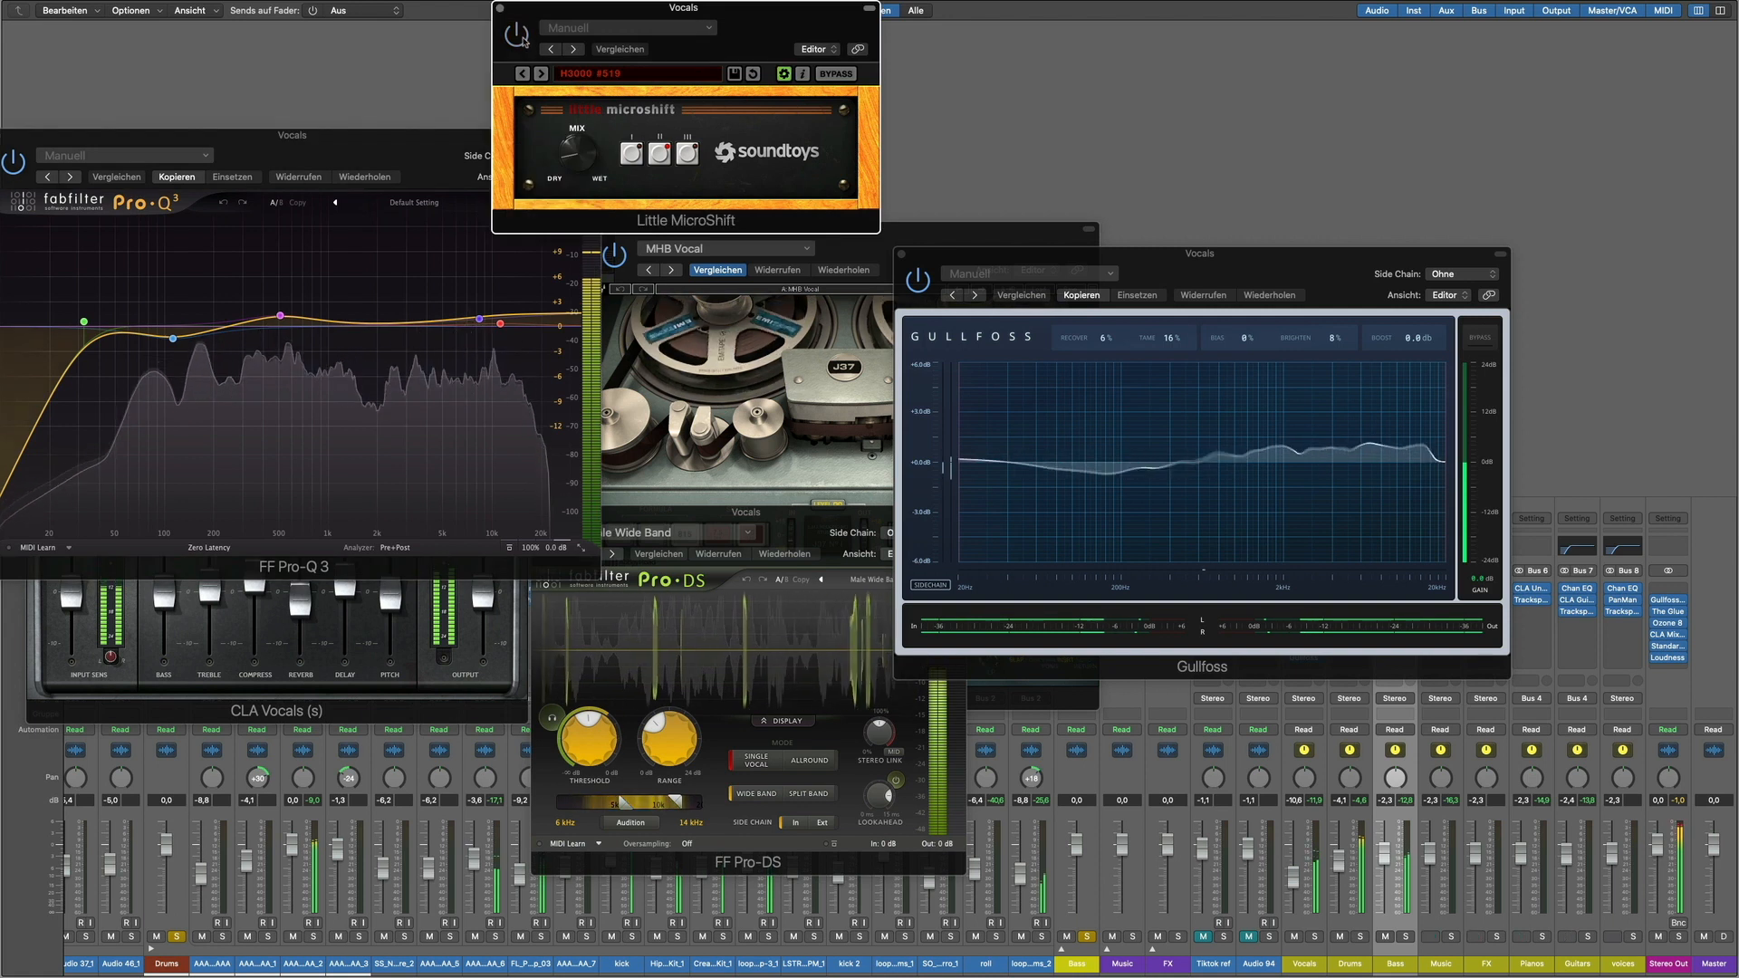
click(623, 261)
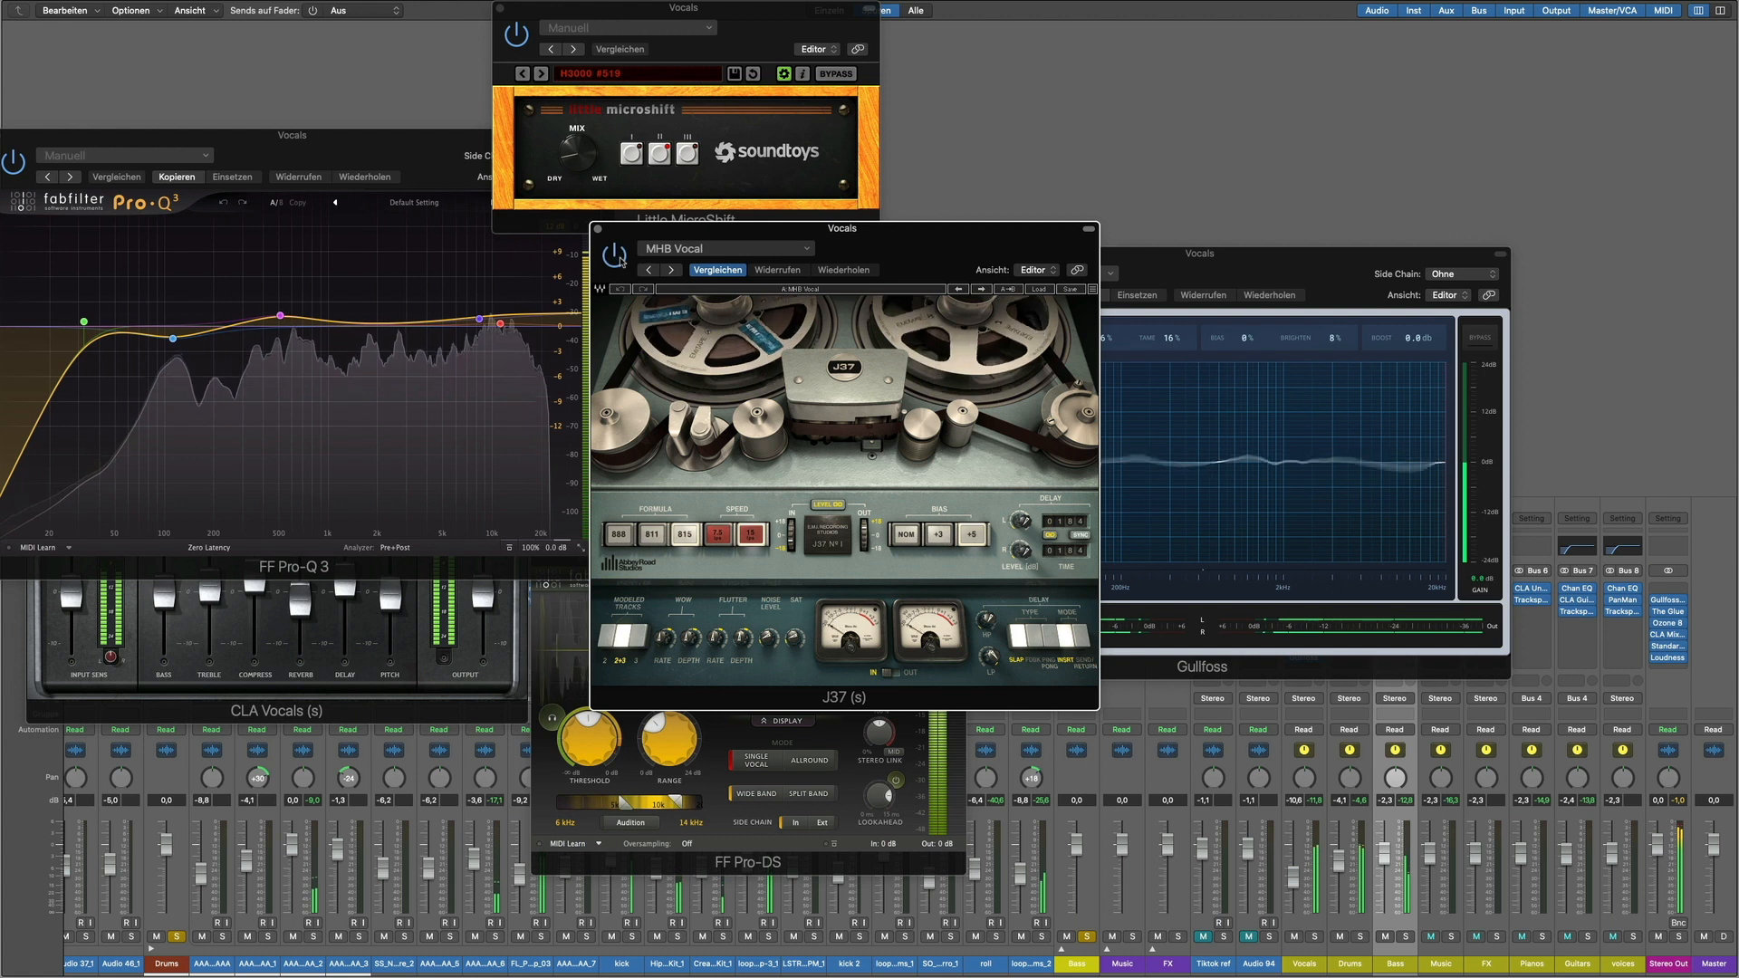
click(1206, 290)
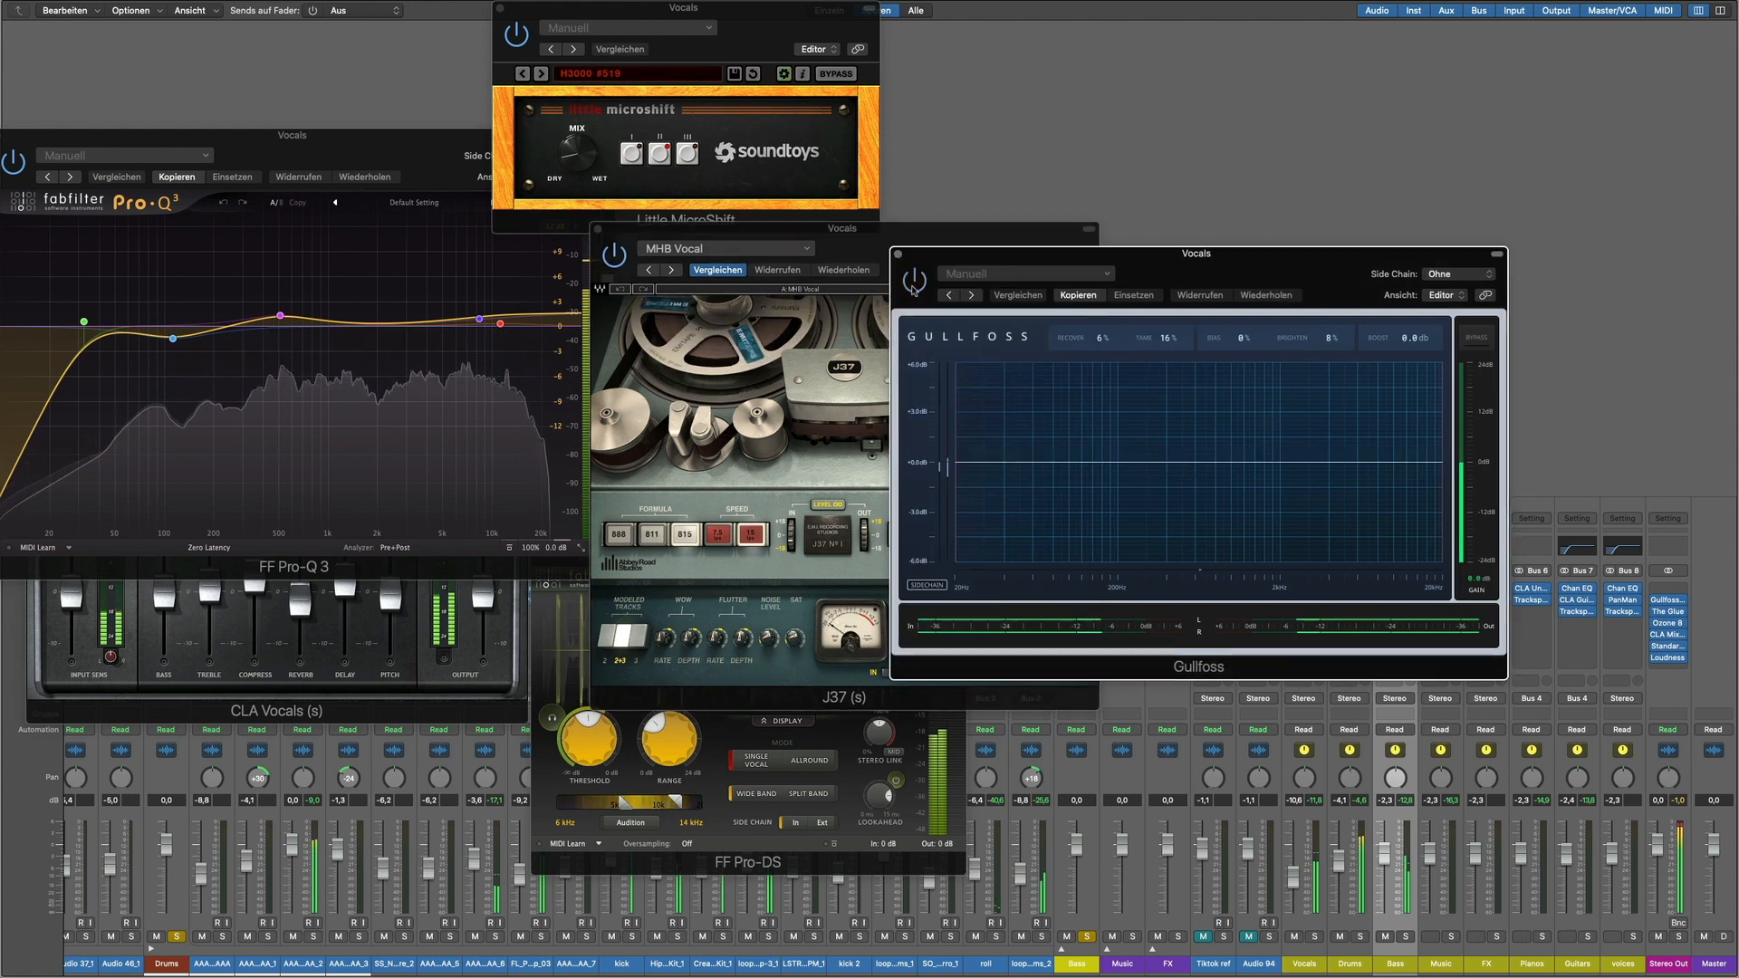
click(470, 669)
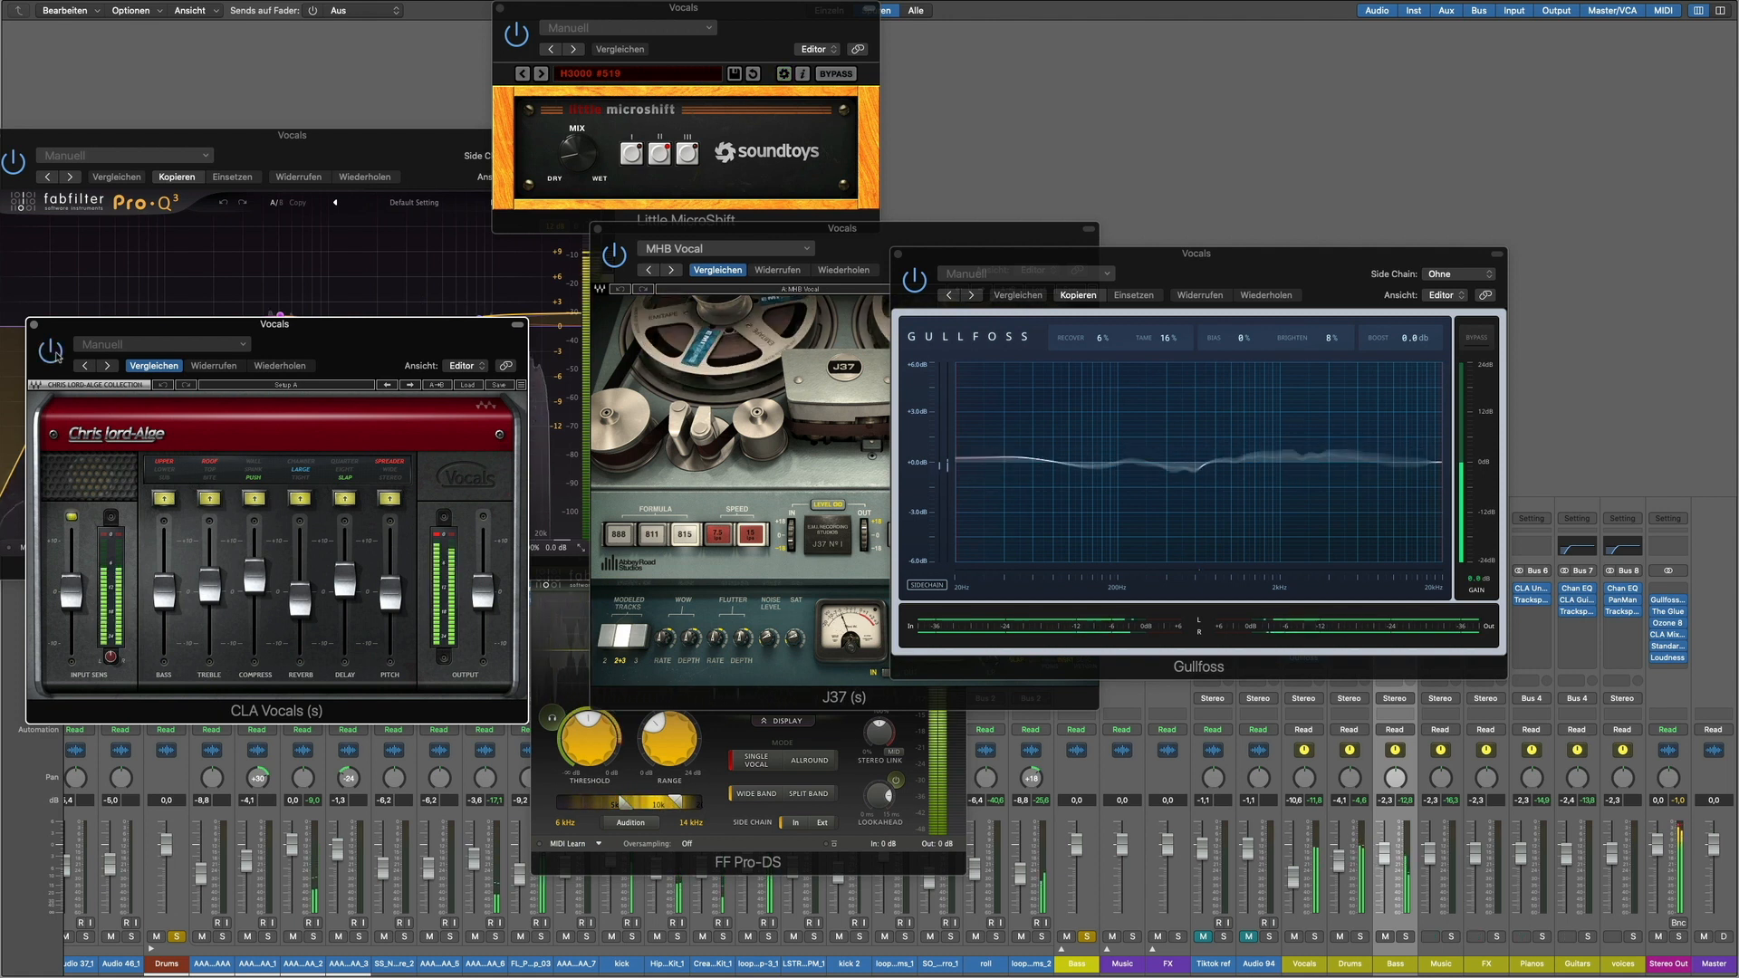
Step: Close the Gullfoss, Little MicroShift, J37, FF Pro-Q 3 and CLA Vocals windows of the Vocals bus
click(898, 254)
click(500, 9)
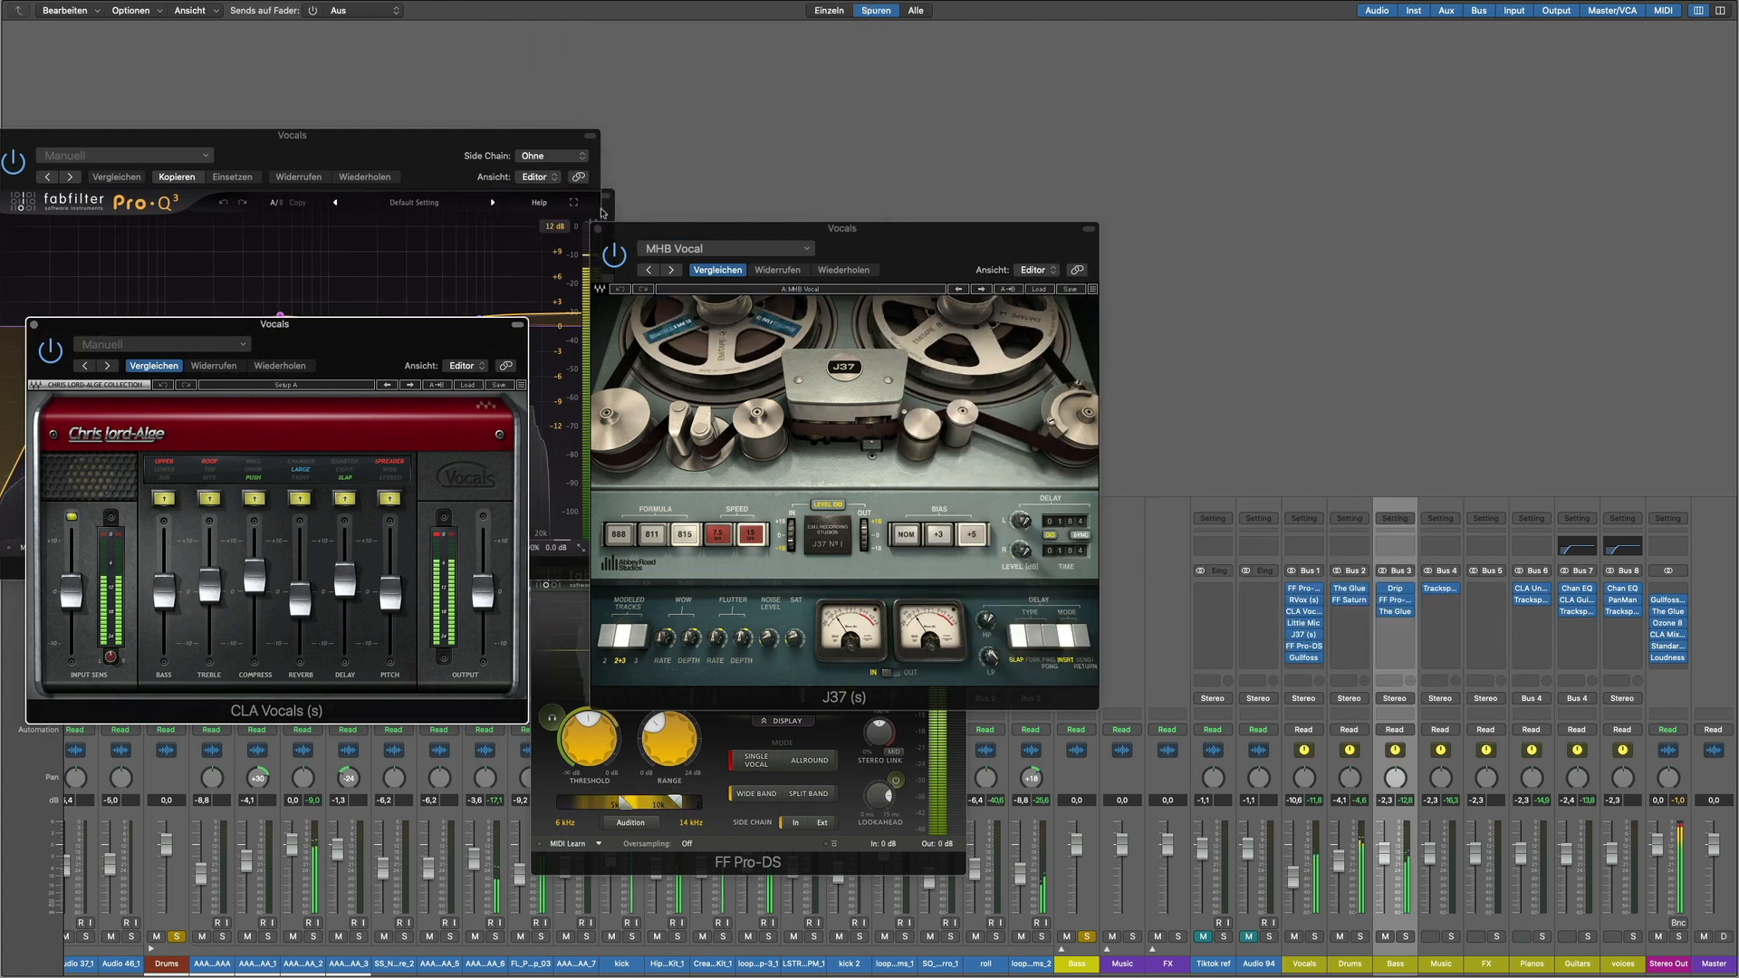
click(596, 229)
drag(79, 139, 301, 136)
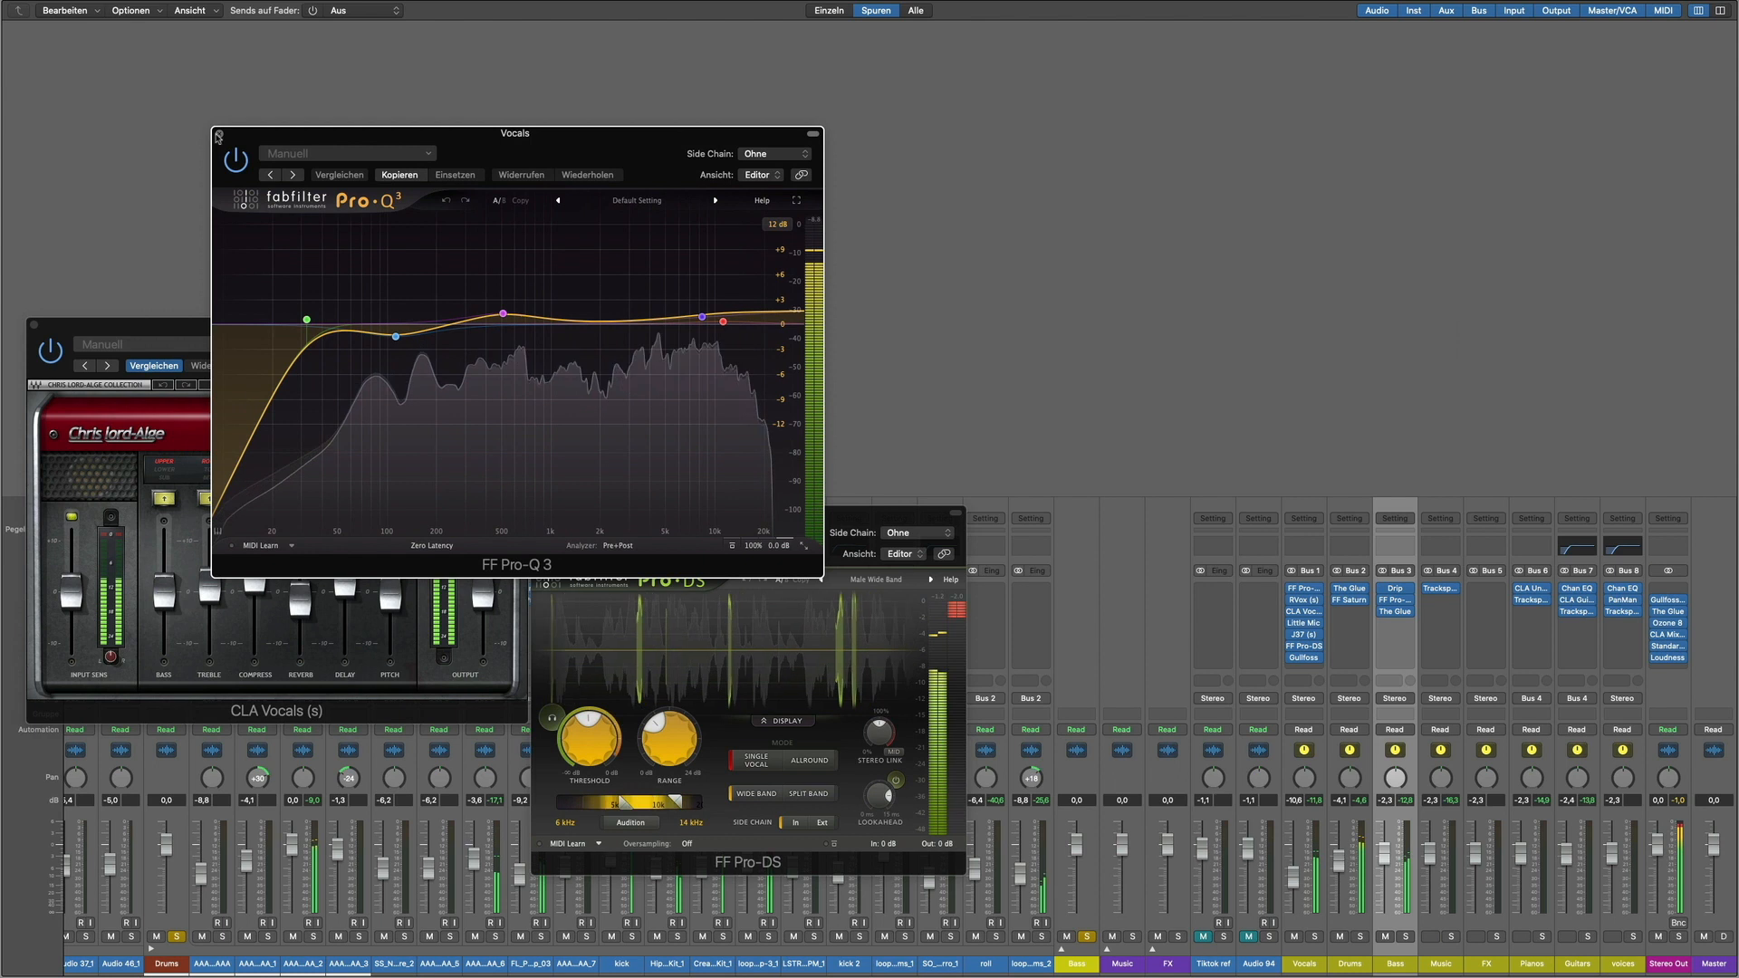
click(219, 134)
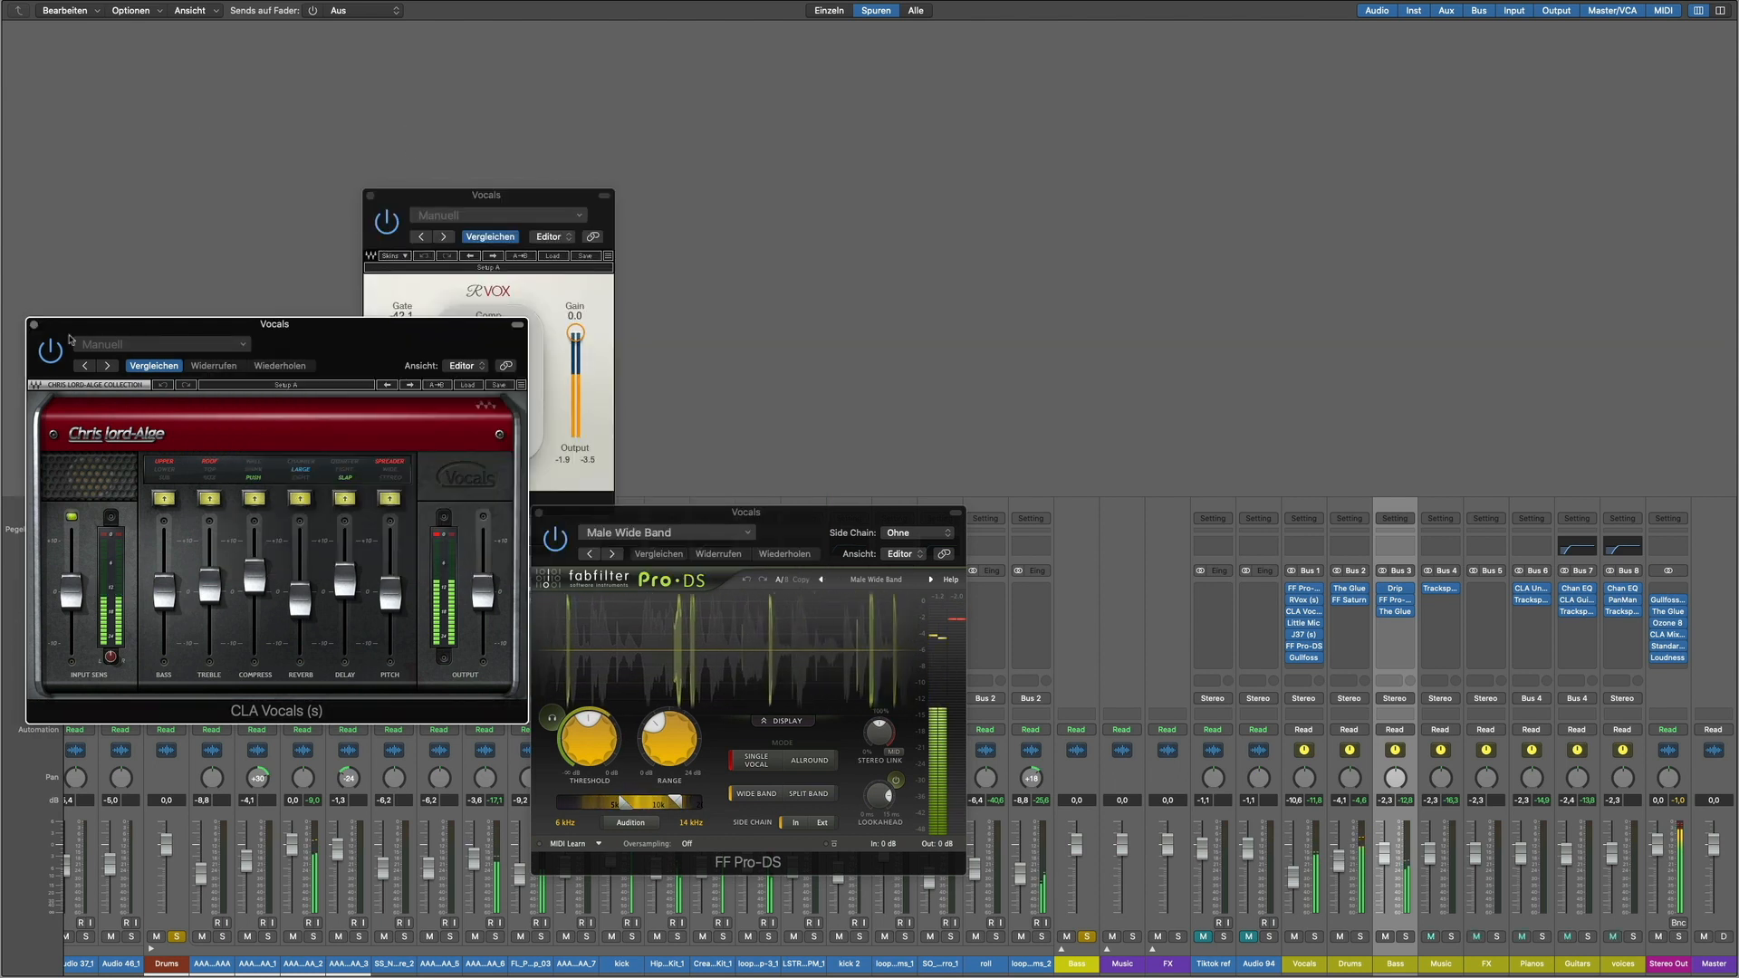
key(super+w)
Step: Compare the vocals with RVox bypassed and re-enabled, and close the RVox and FF Pro-DS windows
click(388, 229)
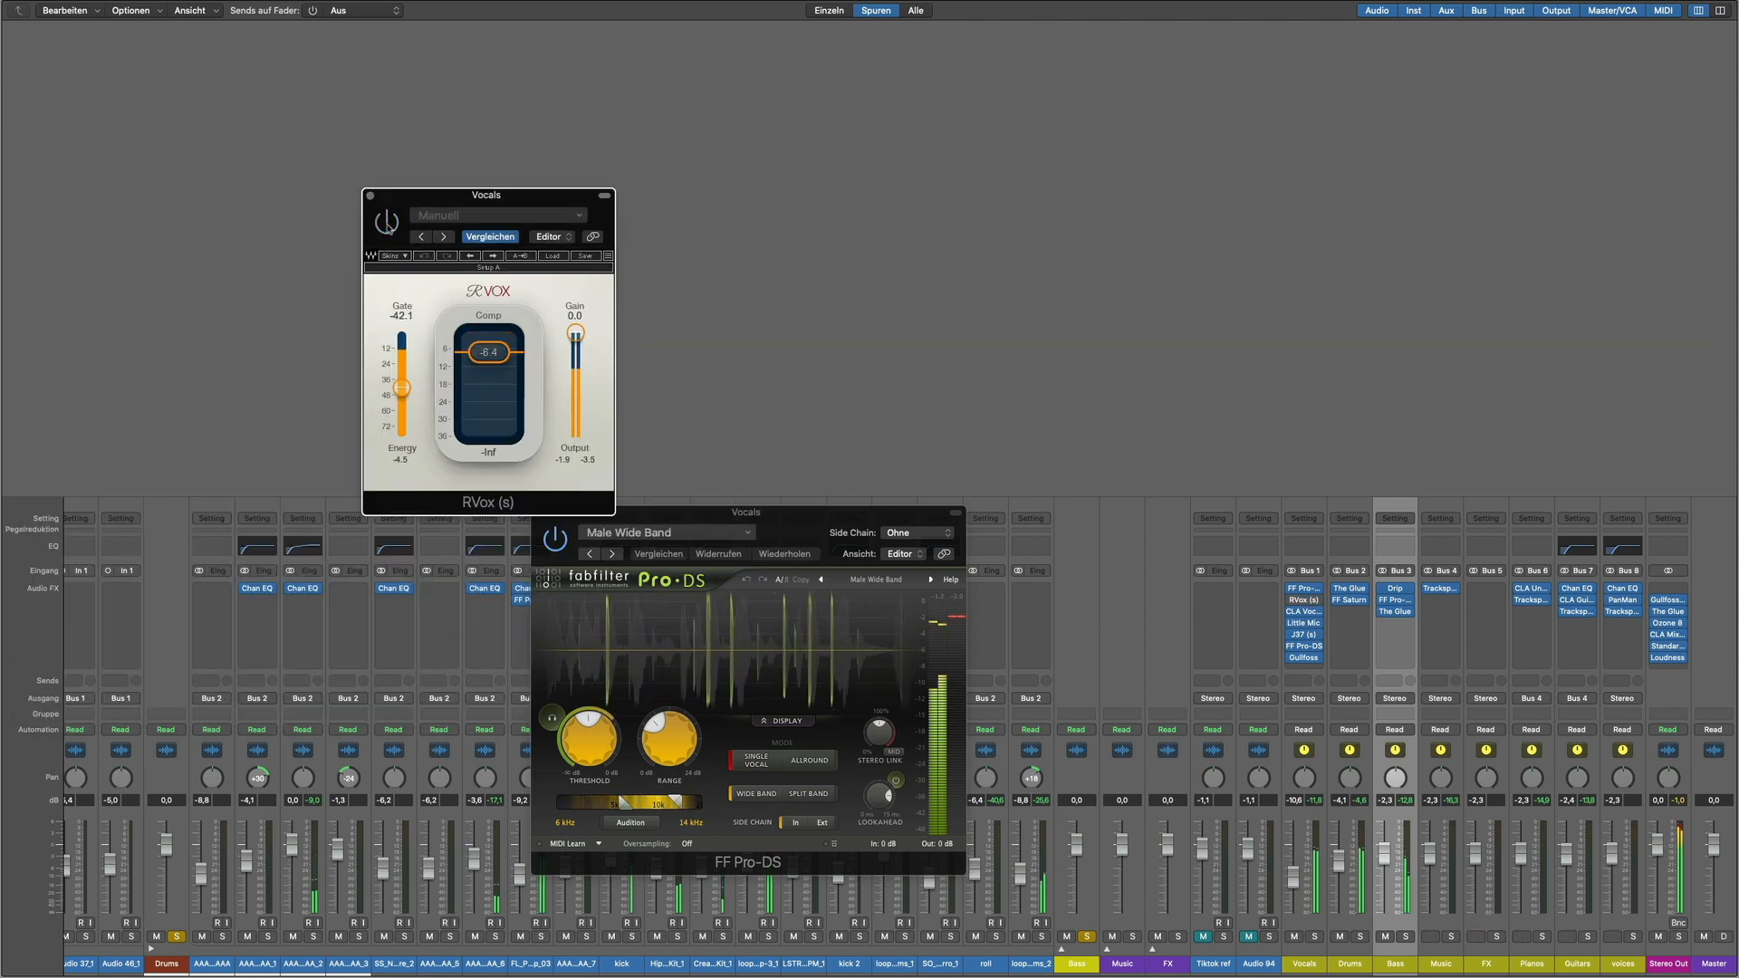
click(389, 229)
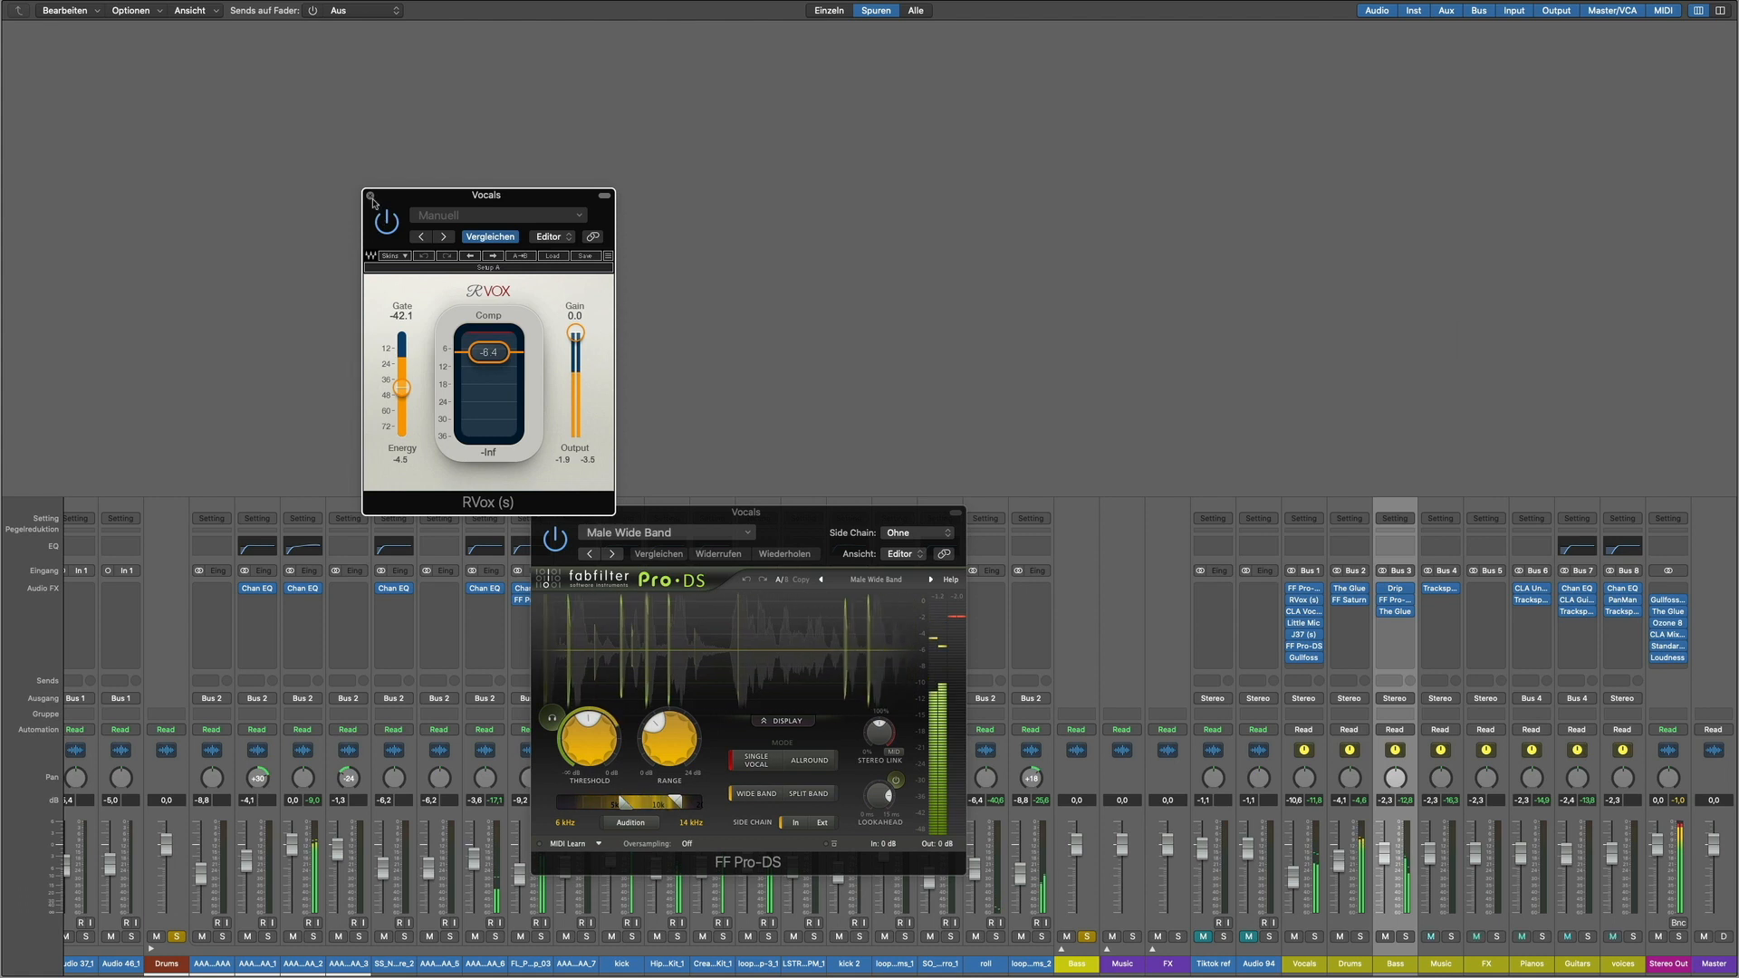
click(369, 196)
click(537, 513)
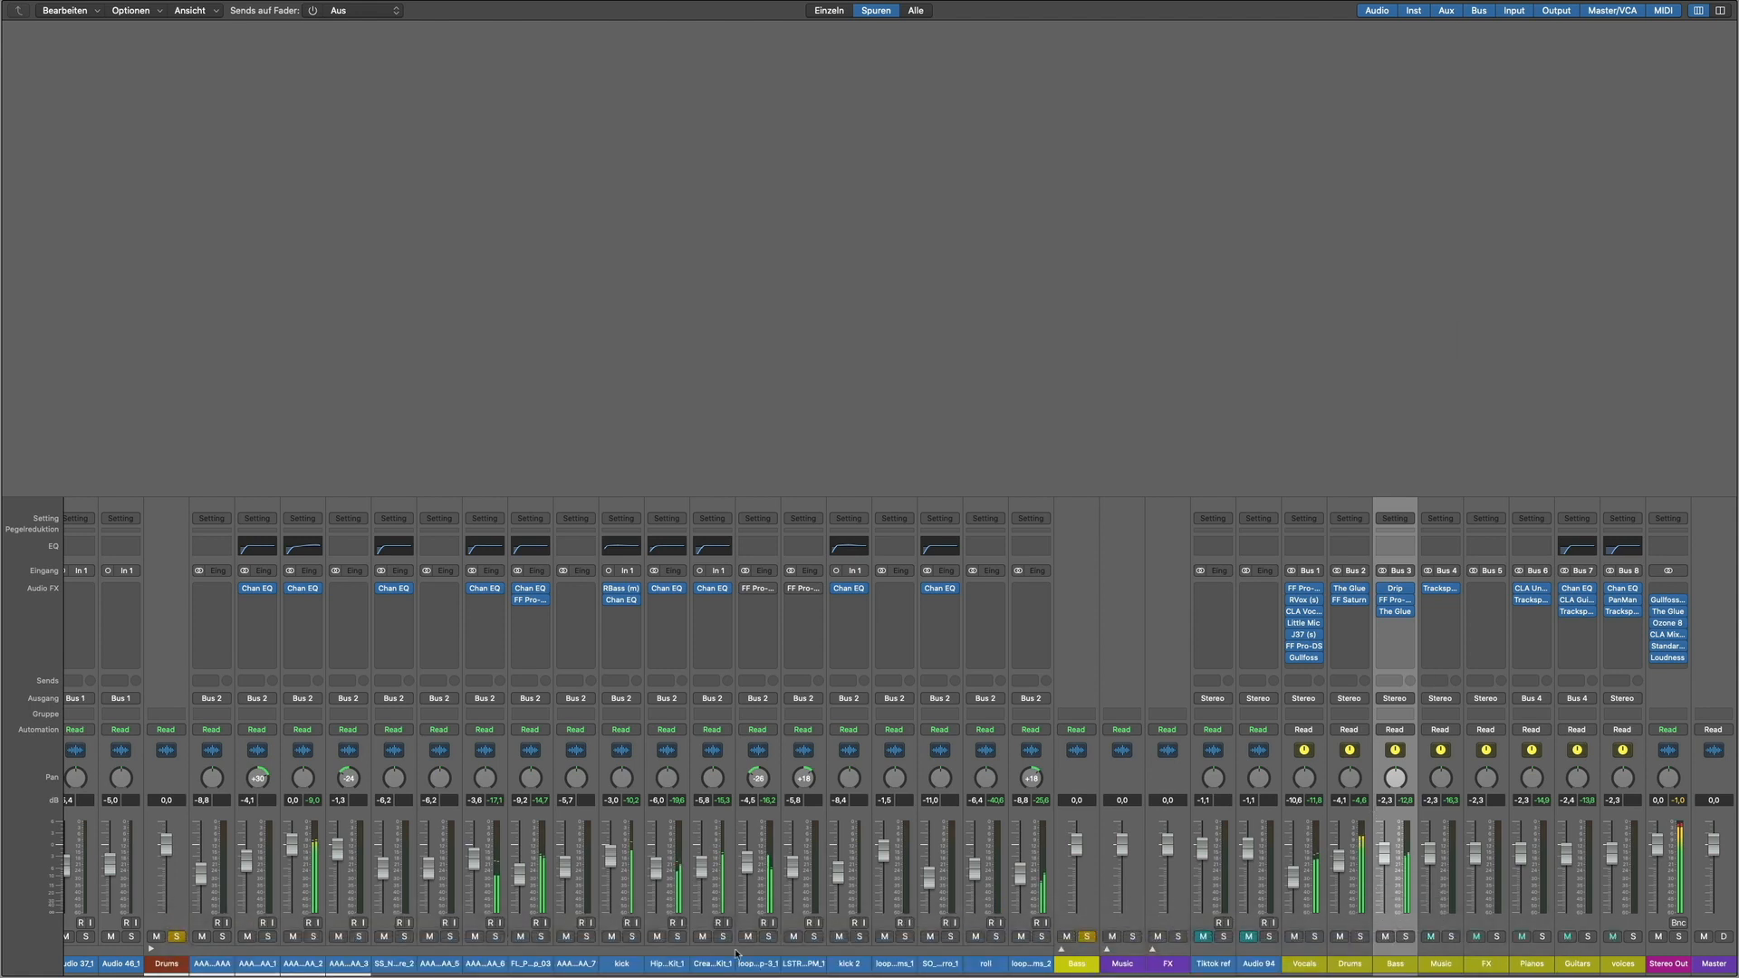
Step: Collapse the Drums track stack and solo the Music bus
click(152, 951)
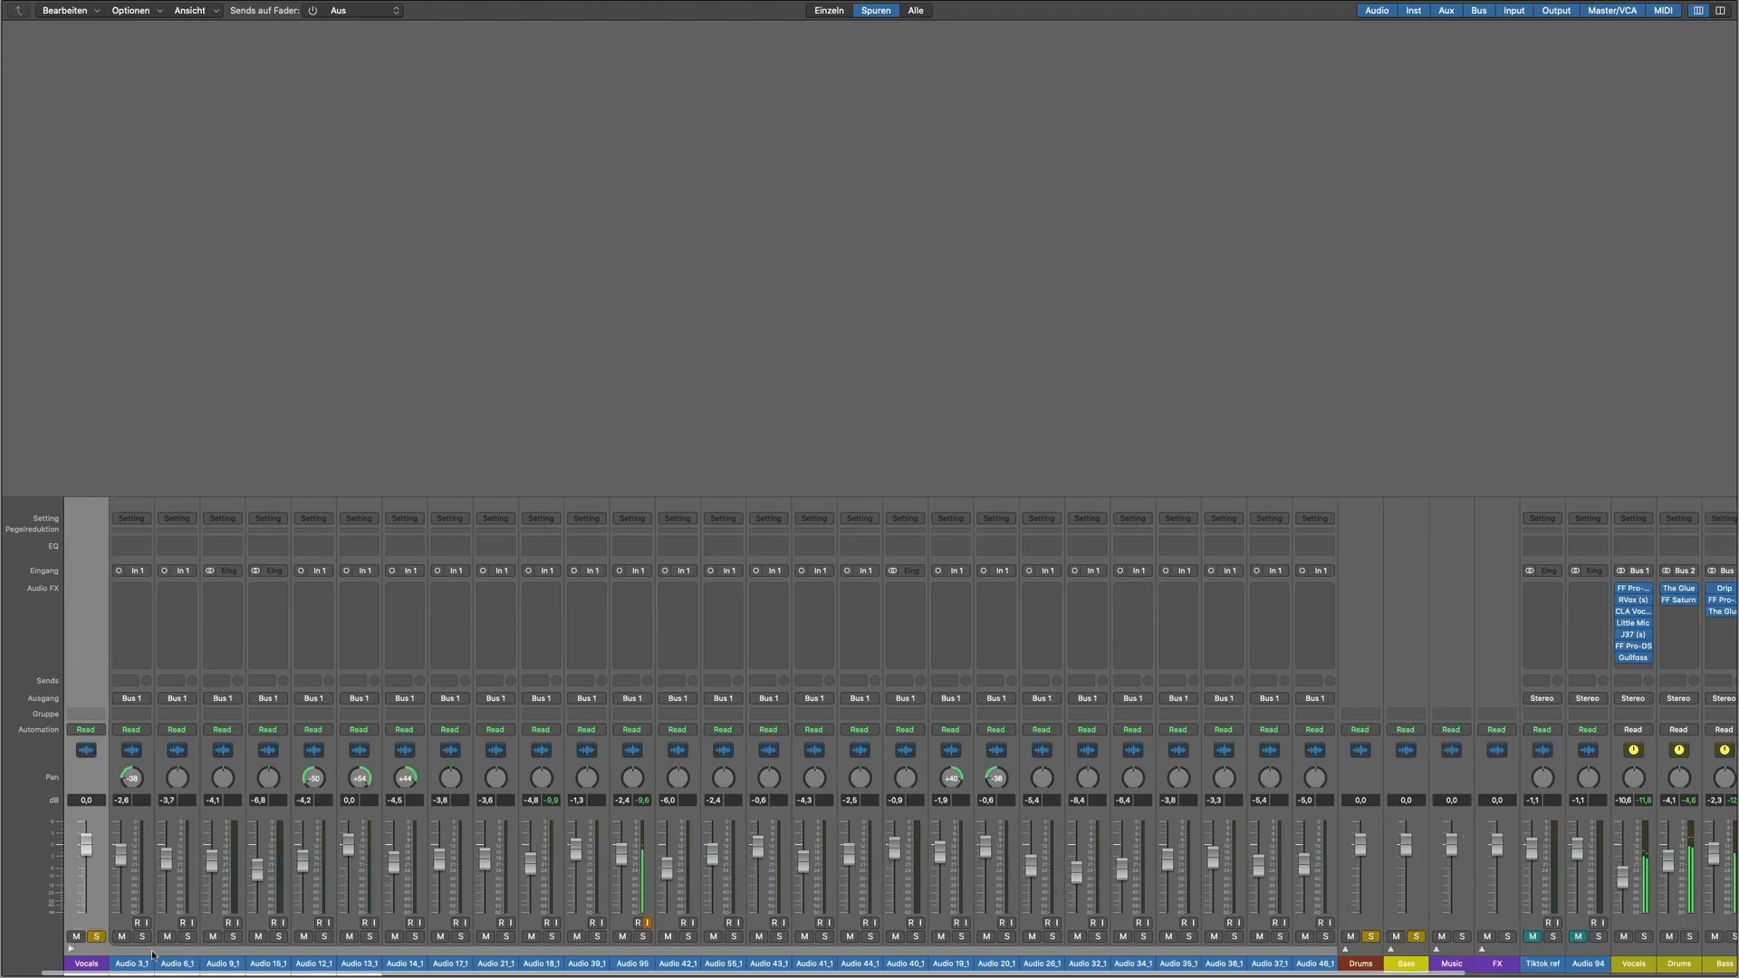
scroll(1656, 872, right, 3)
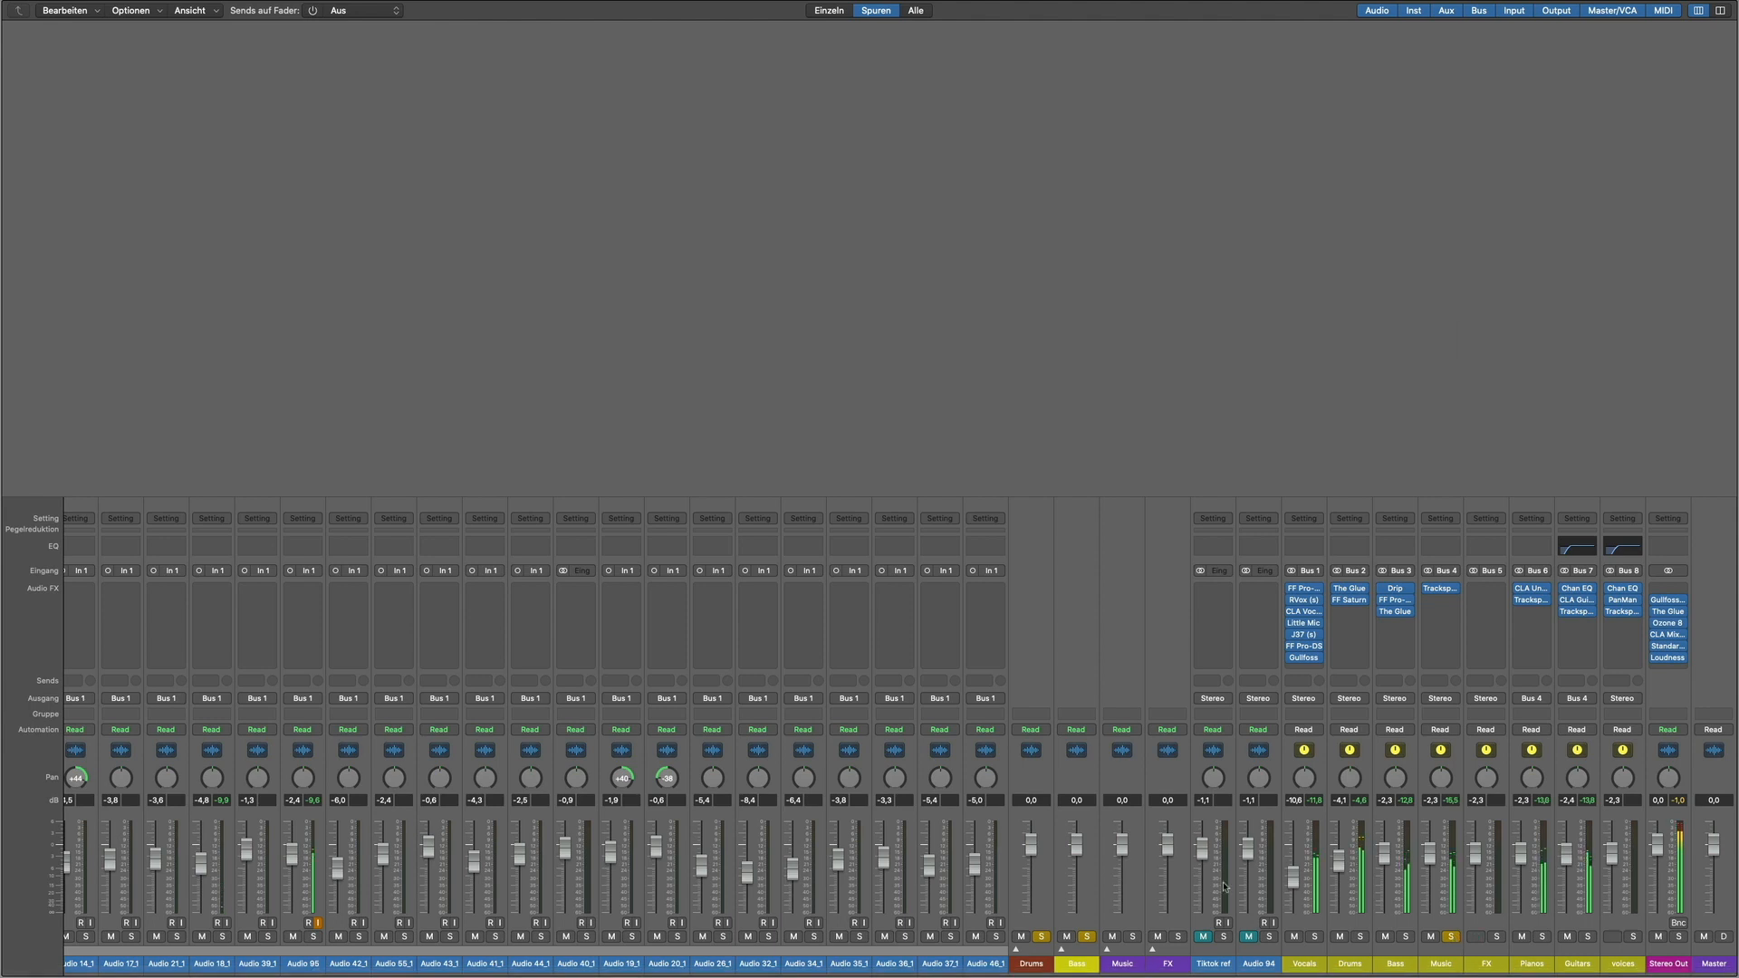
Step: Collapse the Vocals track stack and expand the Music track stack to show its channels
scroll(1359, 906, left, 10)
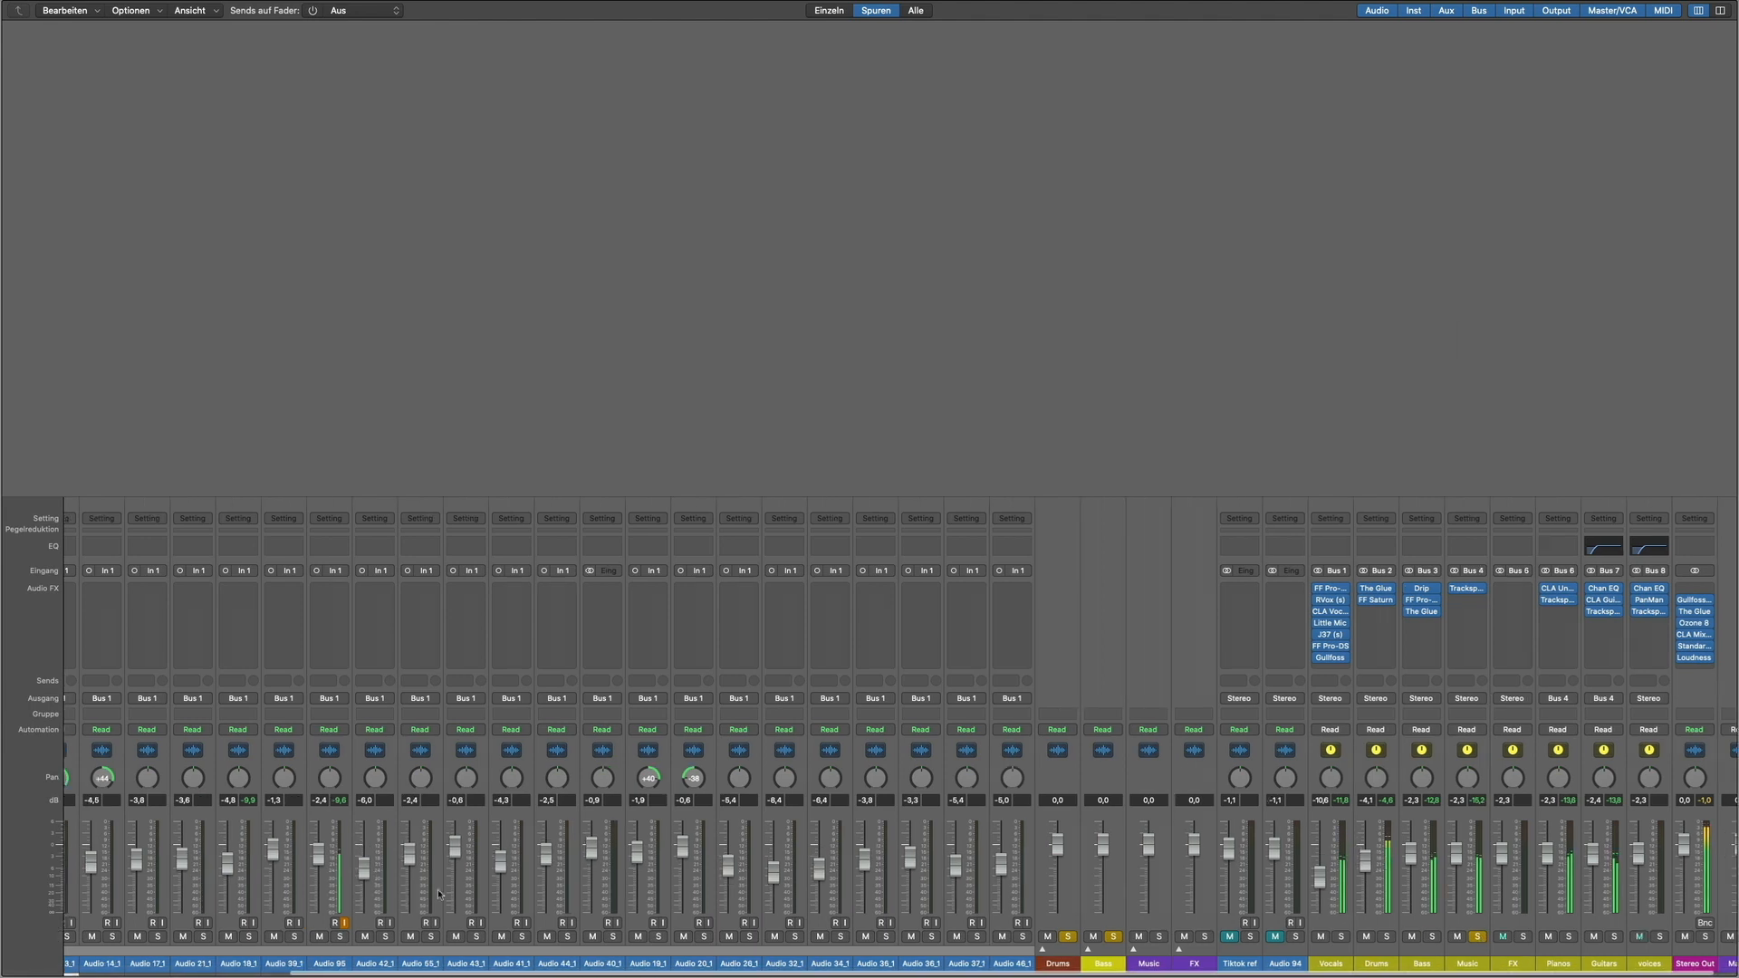
click(115, 949)
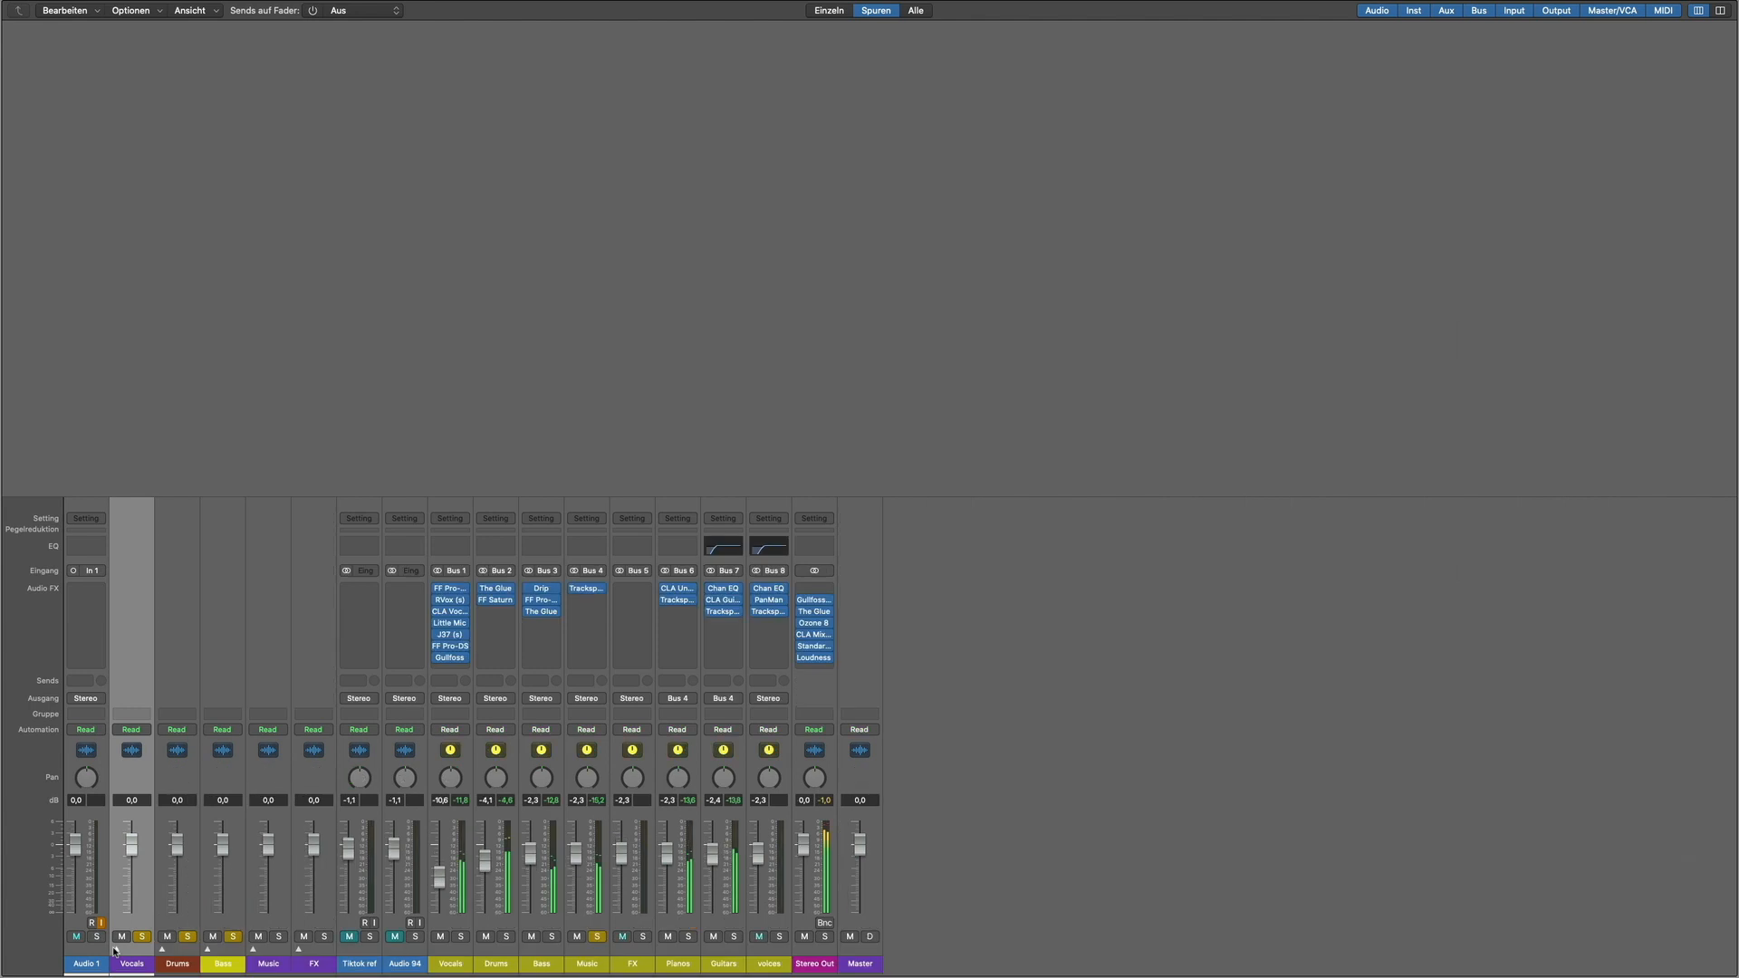
click(253, 949)
scroll(440, 842, right, 4)
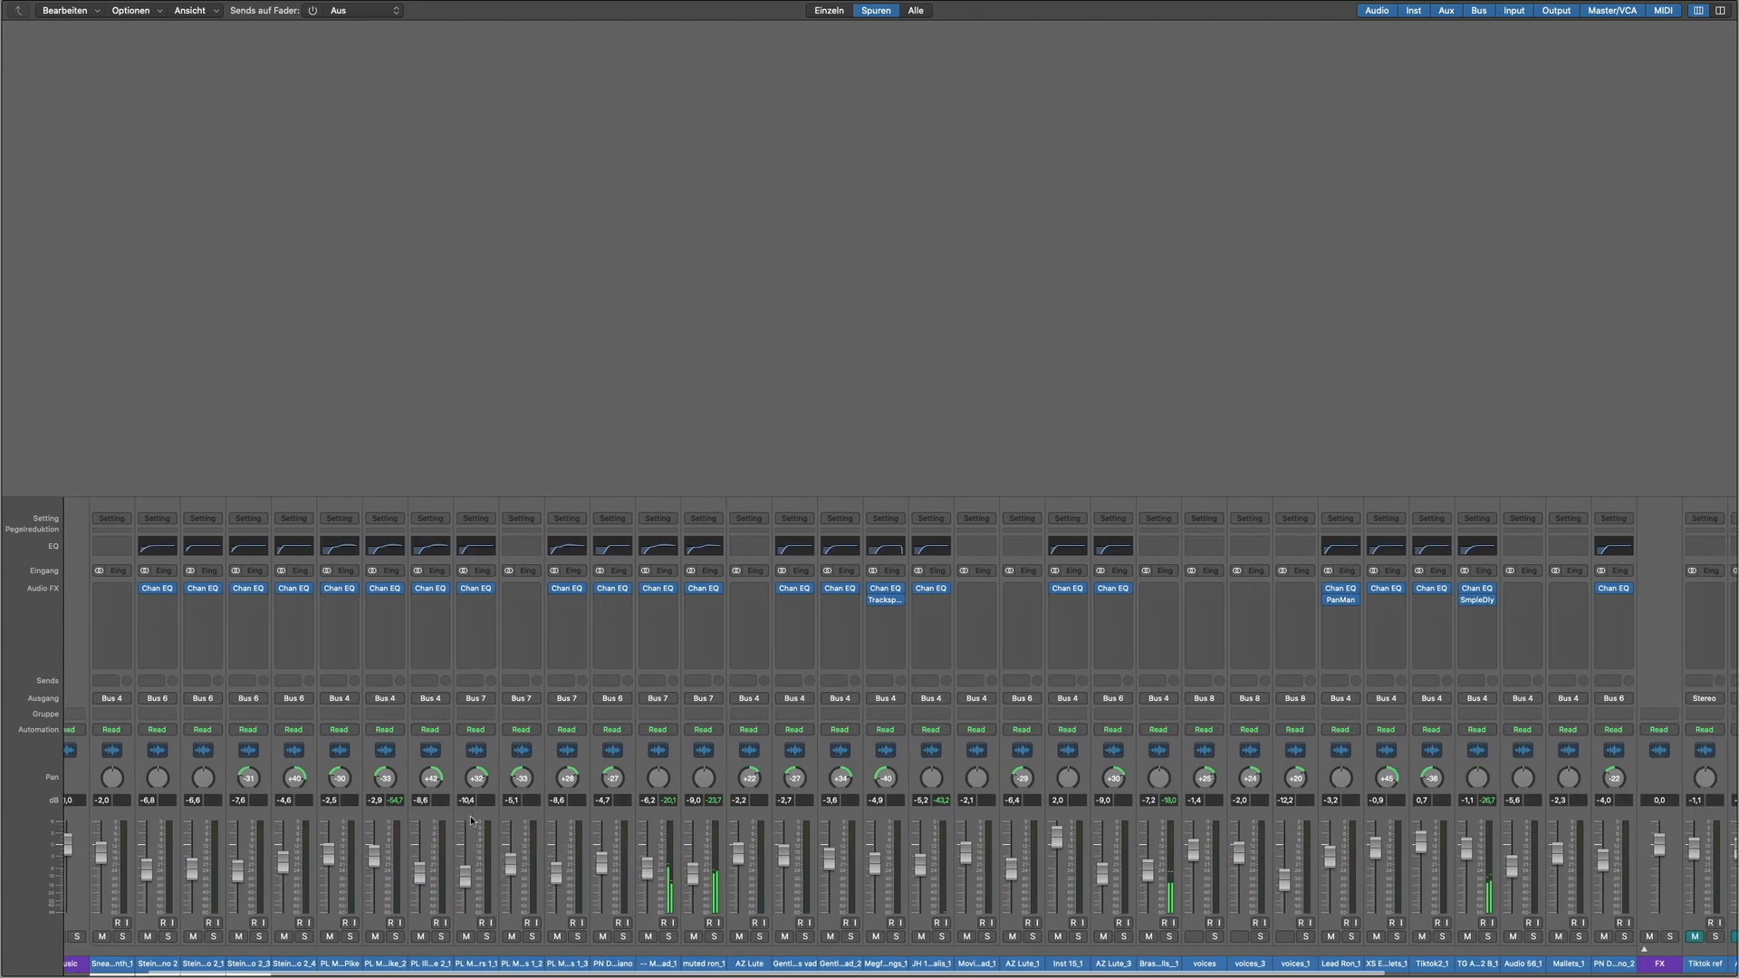
Step: Inspect the Channel EQ curves of the muted ron_1 and PN Digipiano channels, and close both windows
click(700, 589)
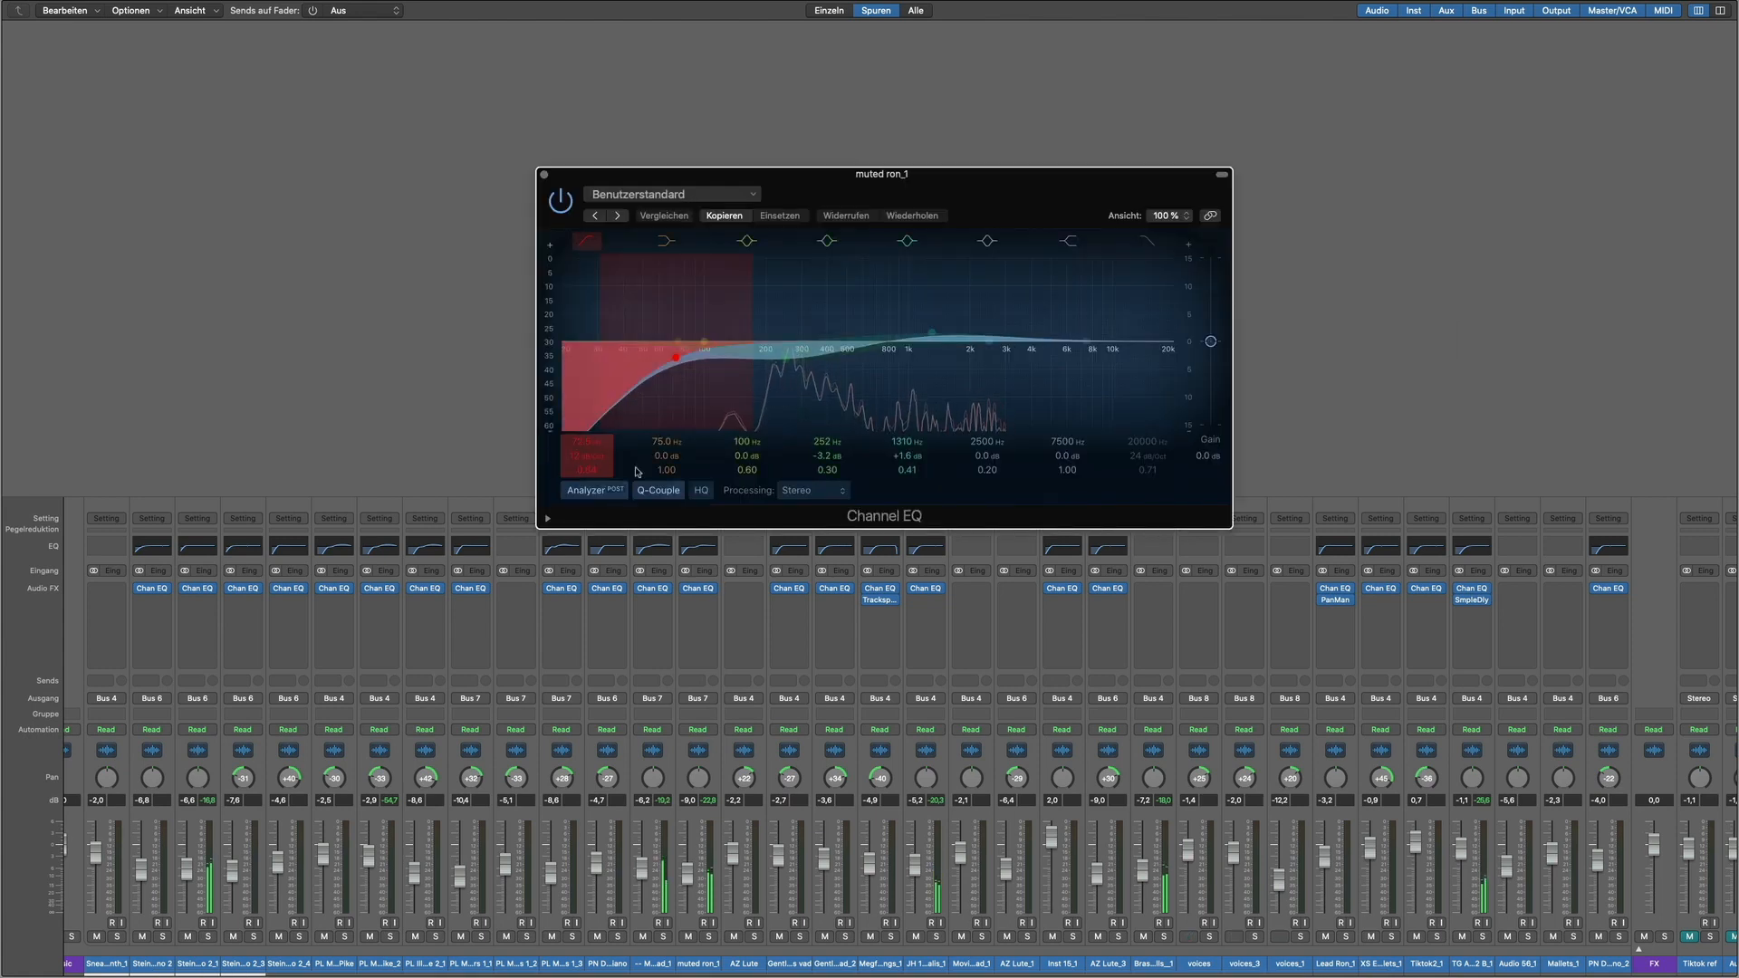
click(609, 593)
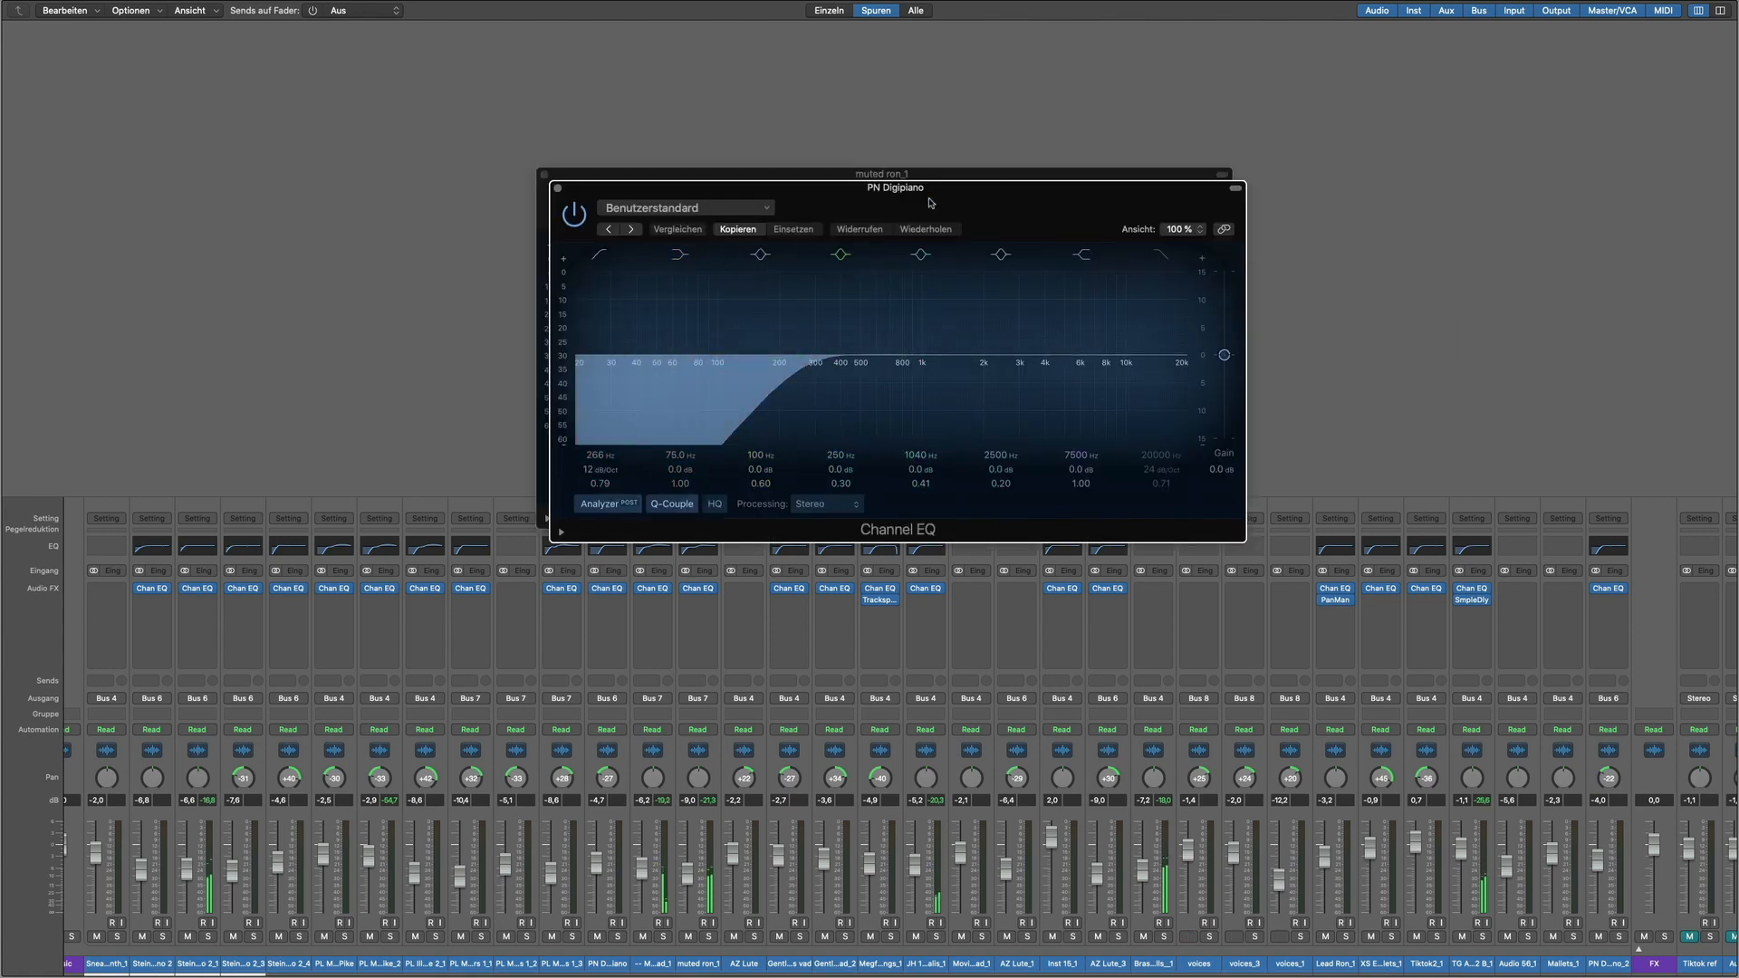
click(558, 189)
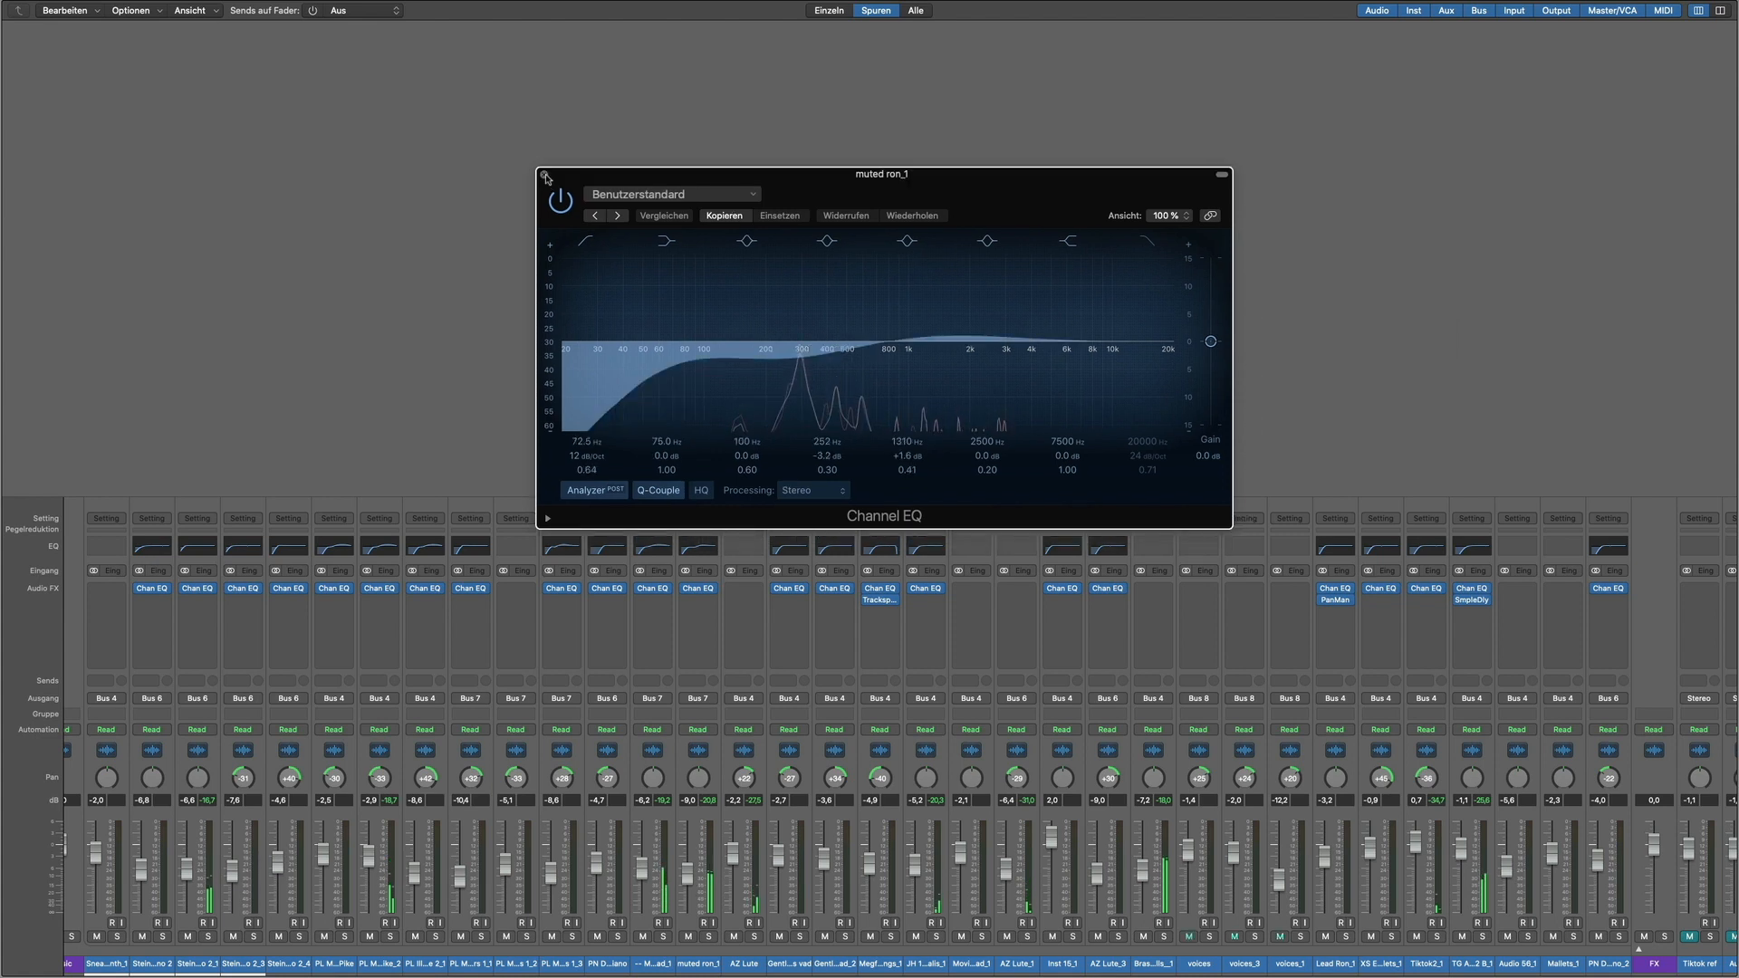
click(544, 175)
Step: Inspect the Trackspacer settings on the Megfat_Superstrings_1 channel and close the plug-in window
scroll(920, 630, right, 4)
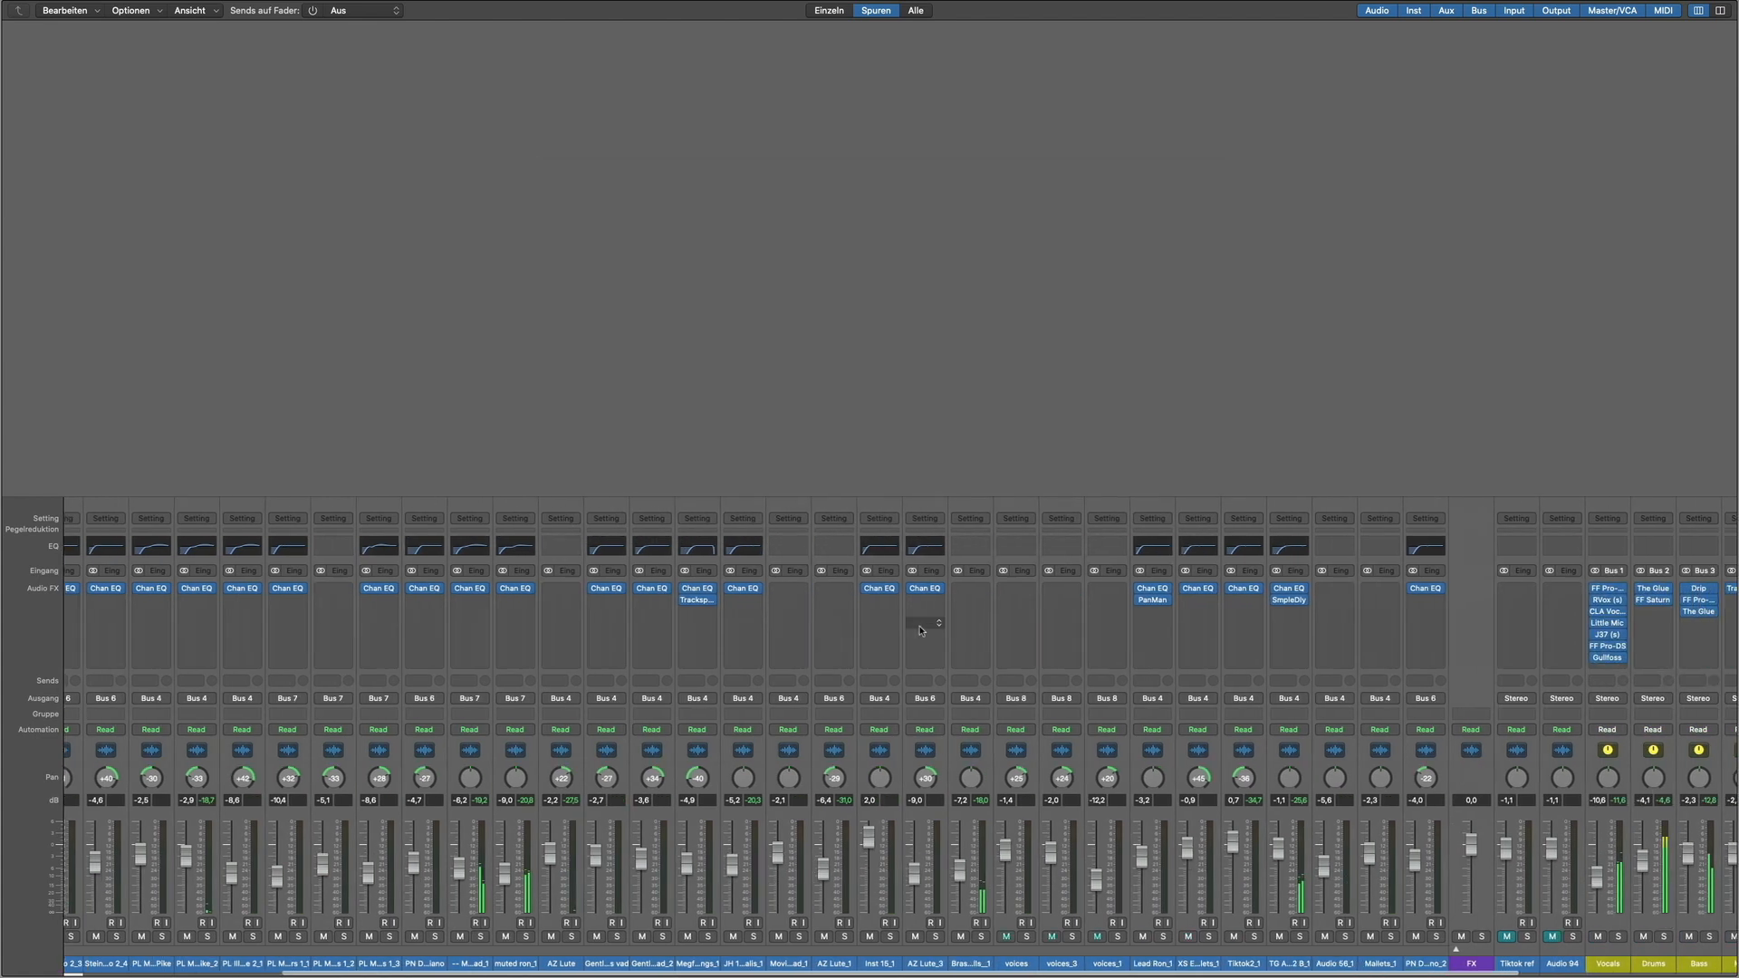
click(701, 601)
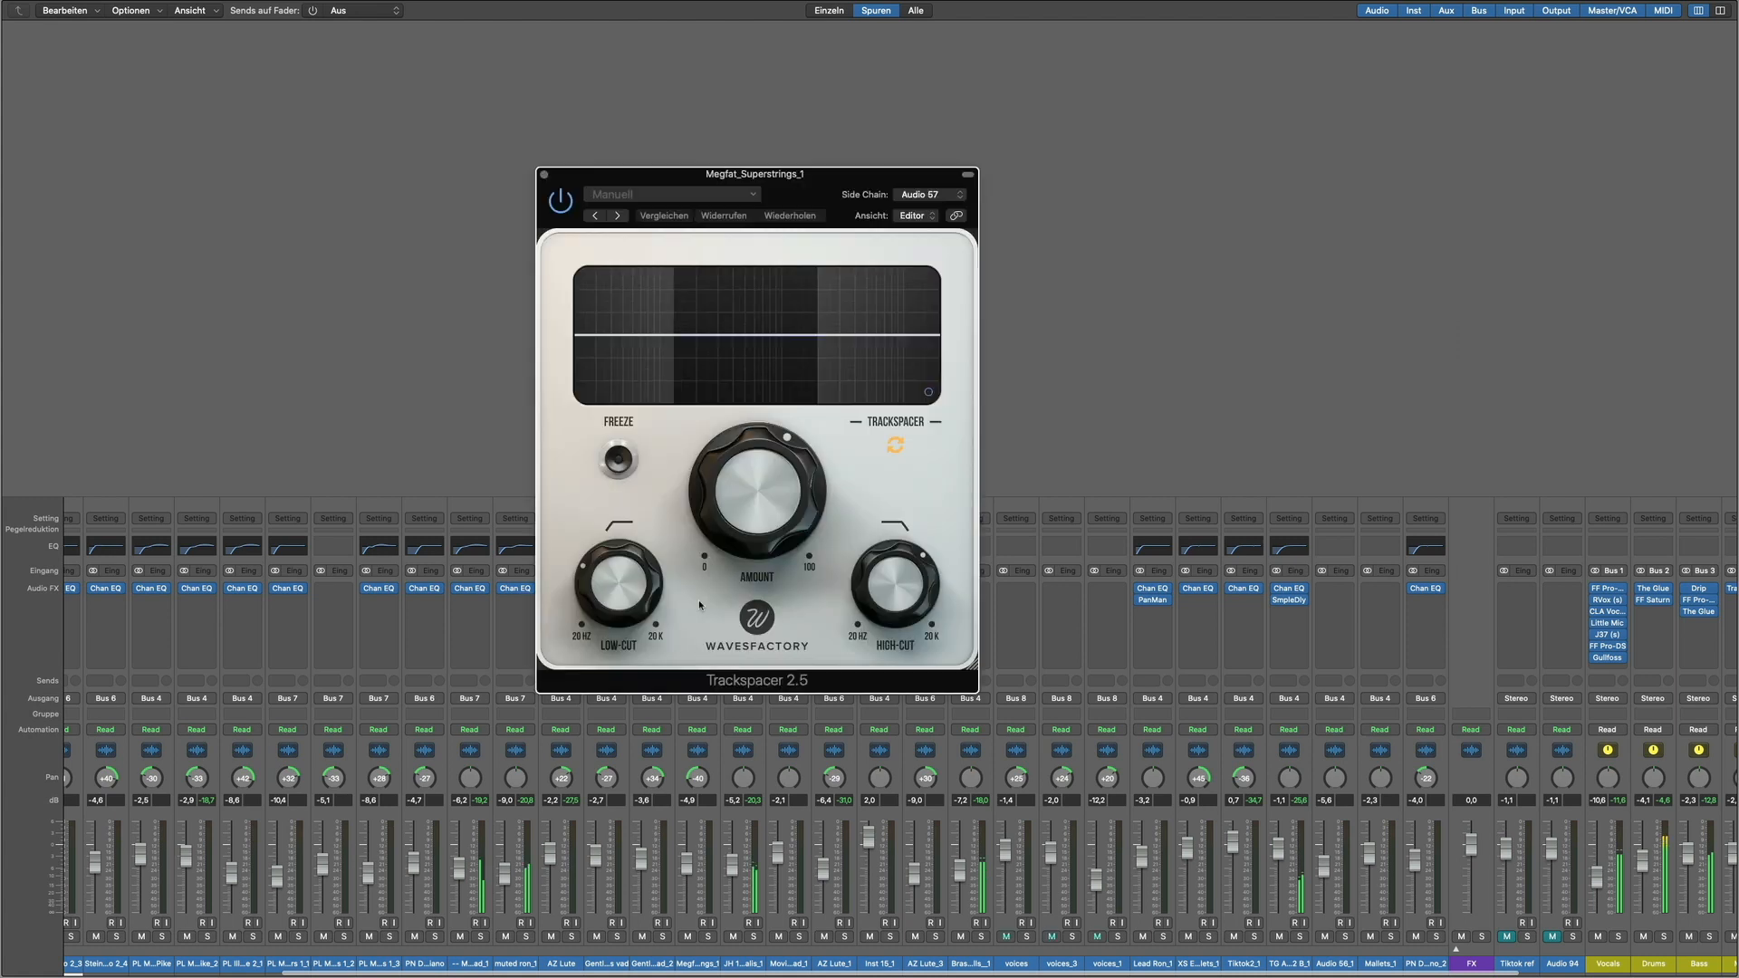
drag(716, 181, 1130, 142)
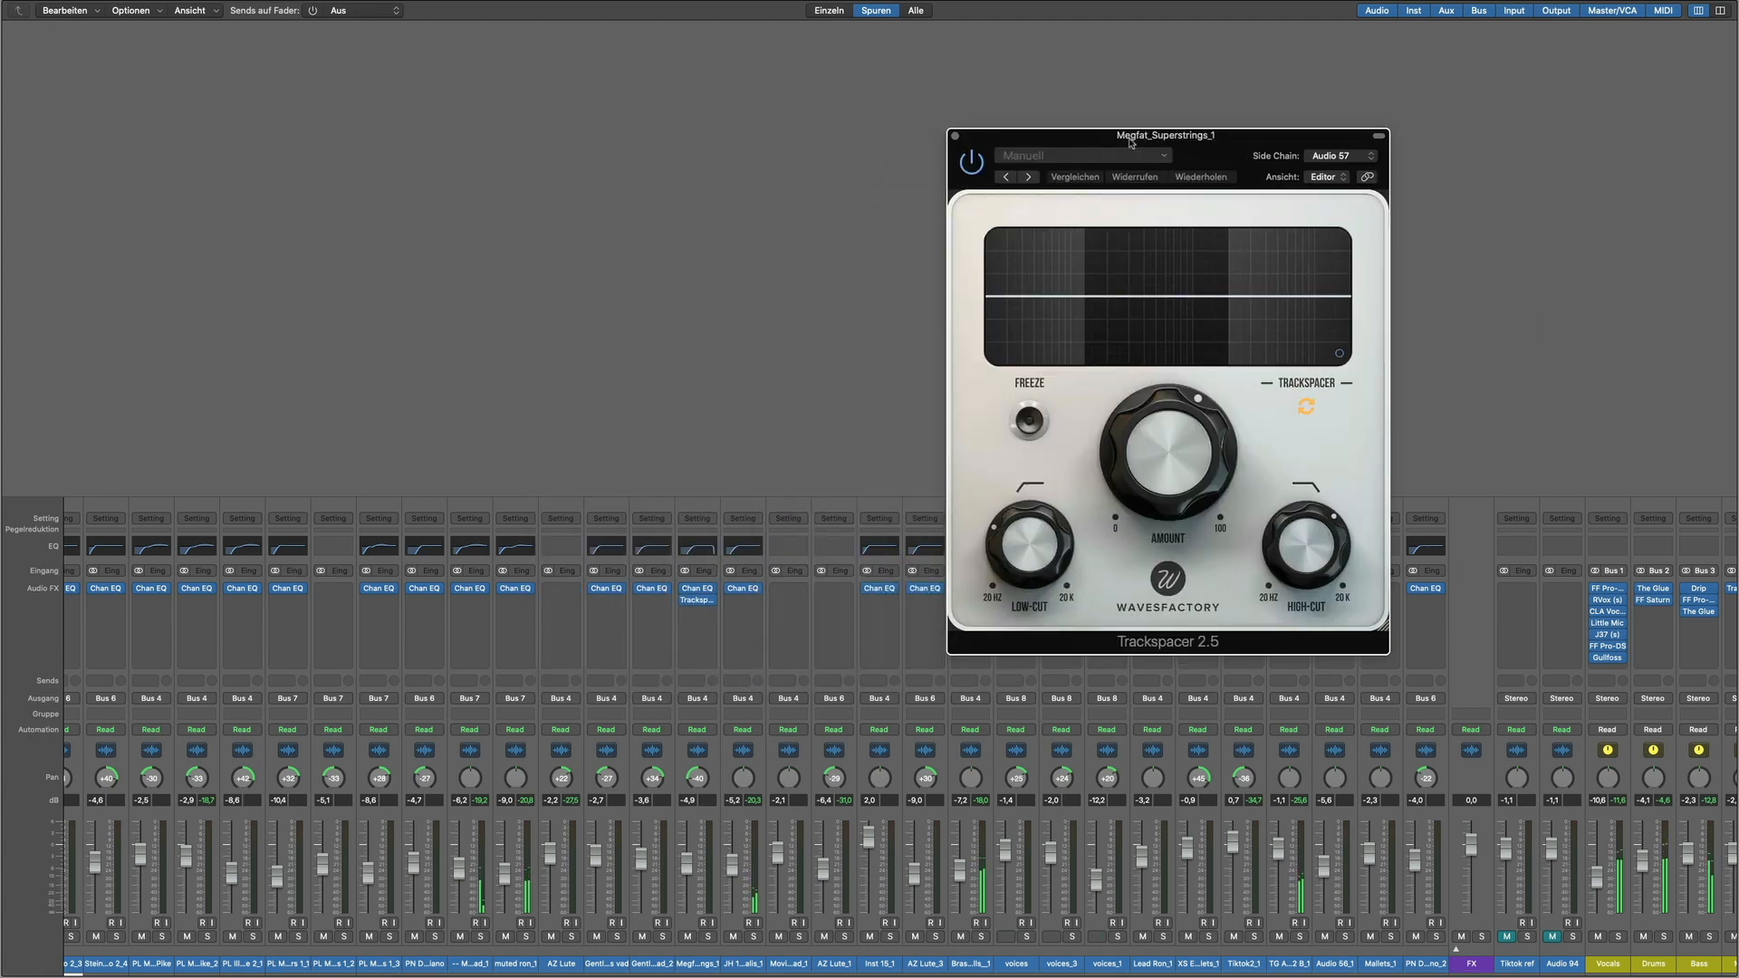
click(955, 136)
Step: Open the Sample Delay of the TG After Midnight 2 B_1 channel, and solo that channel alone by clearing the other solos
scroll(1210, 678, right, 5)
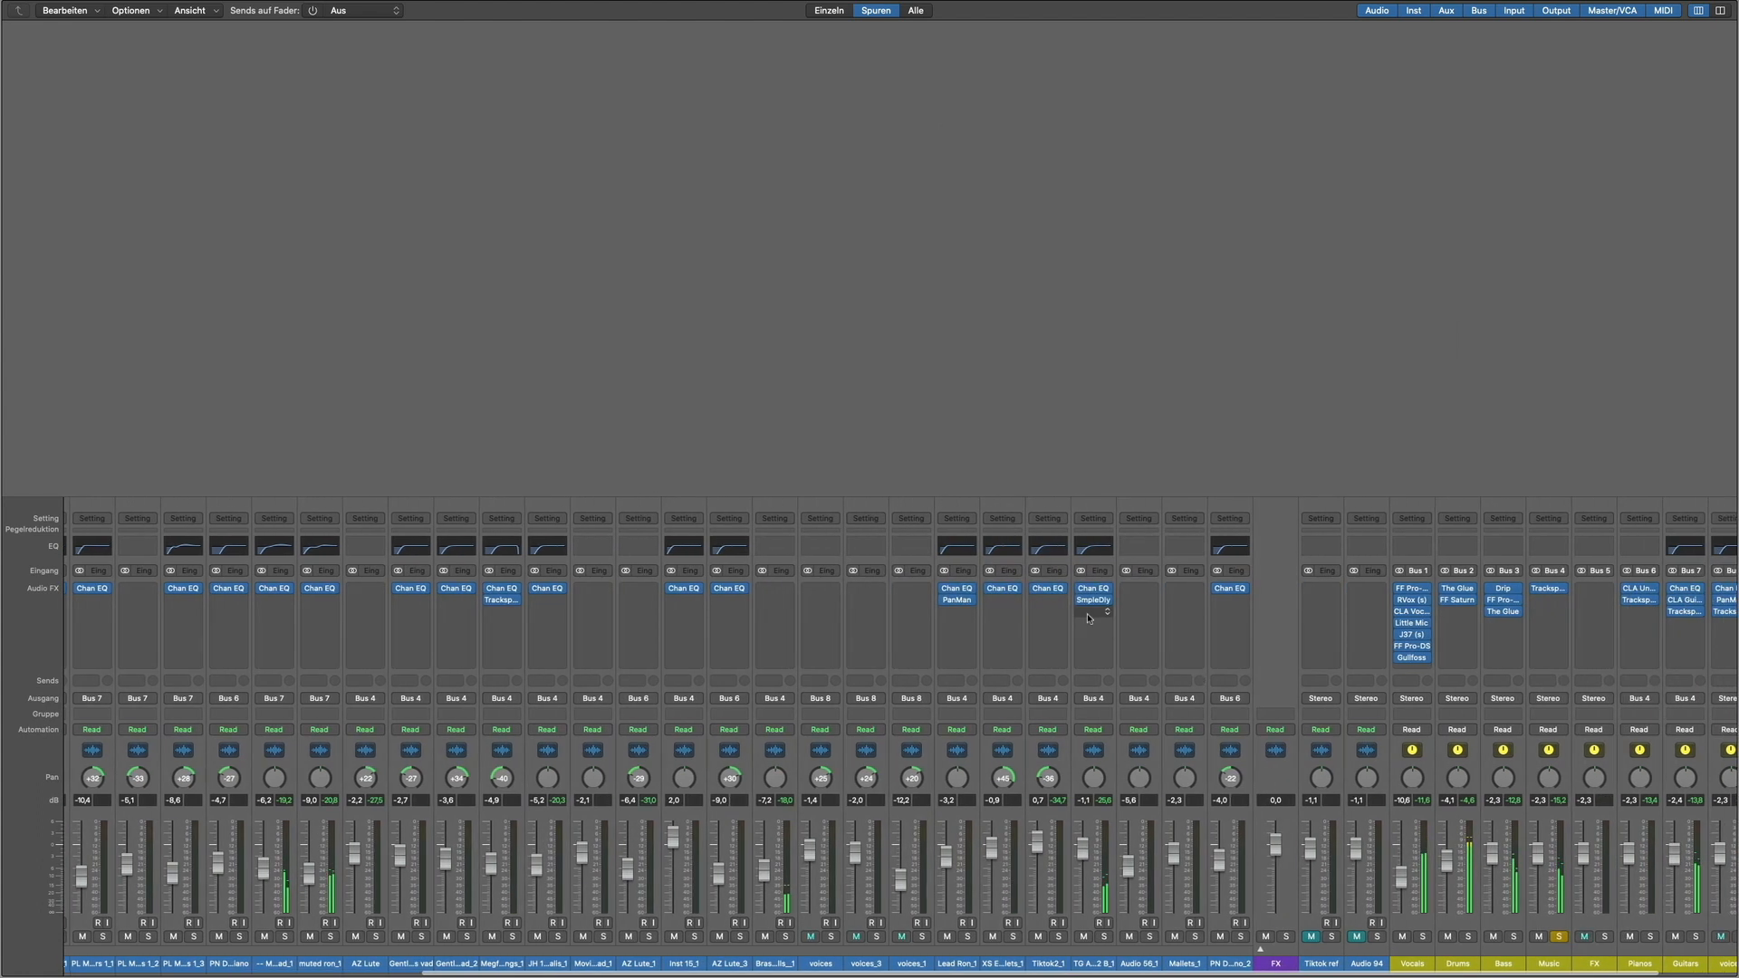
click(1094, 603)
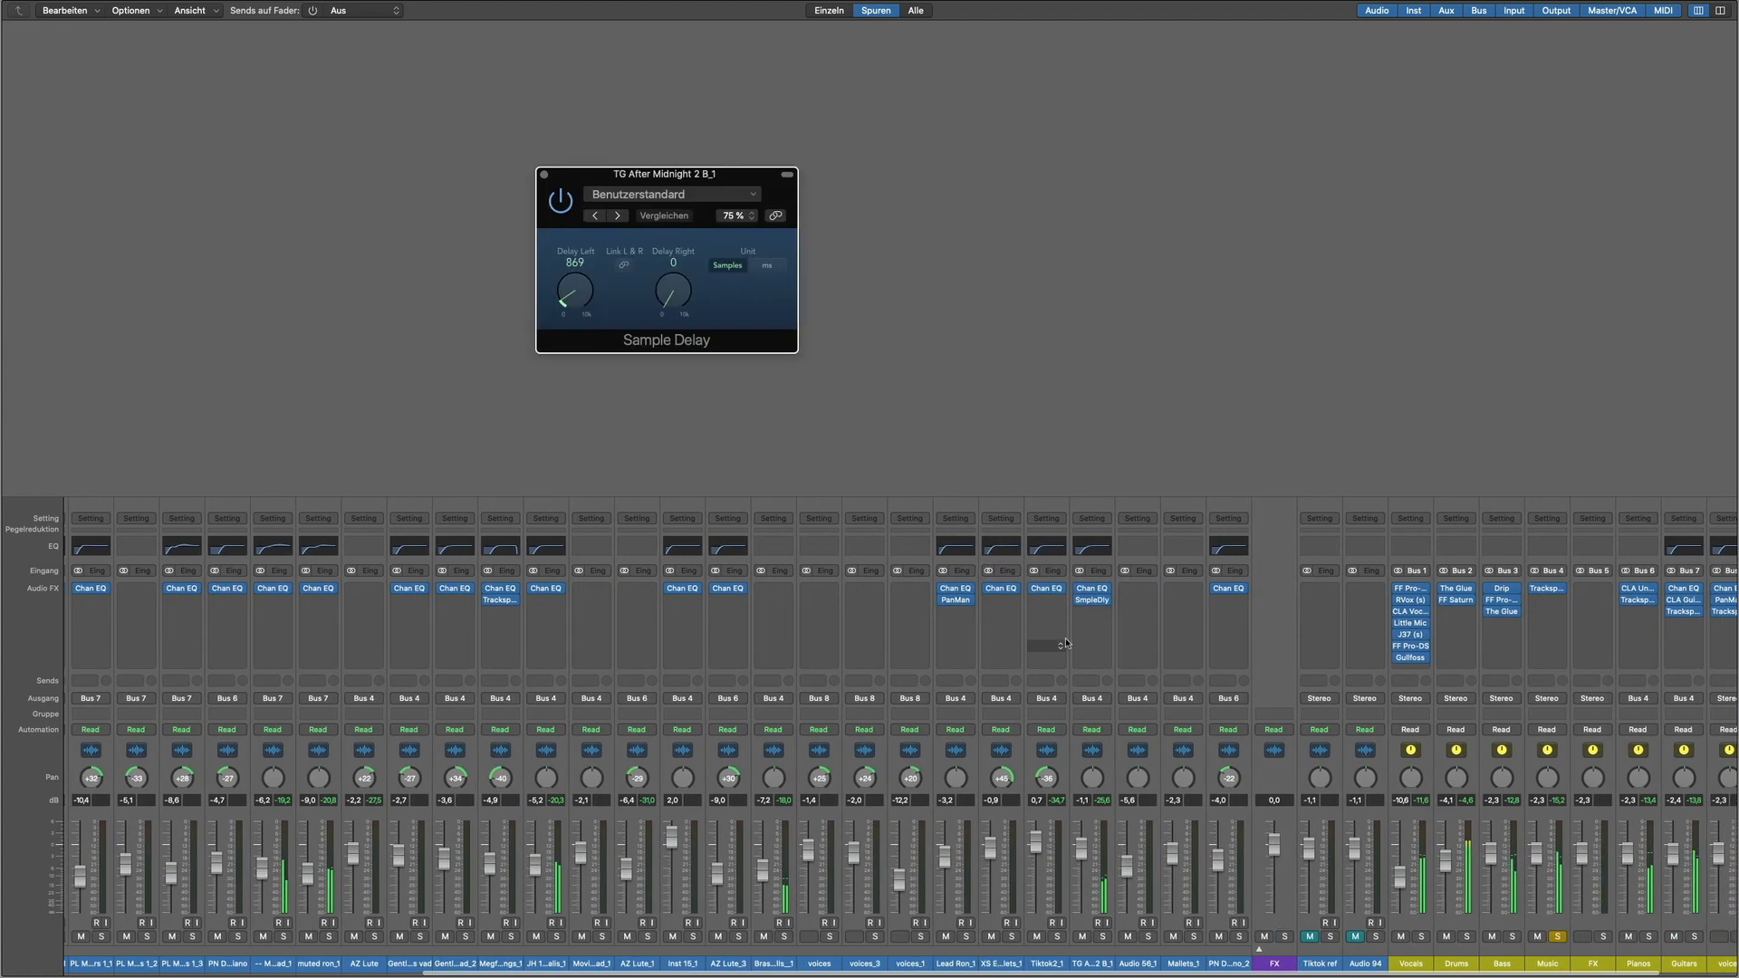
click(1105, 938)
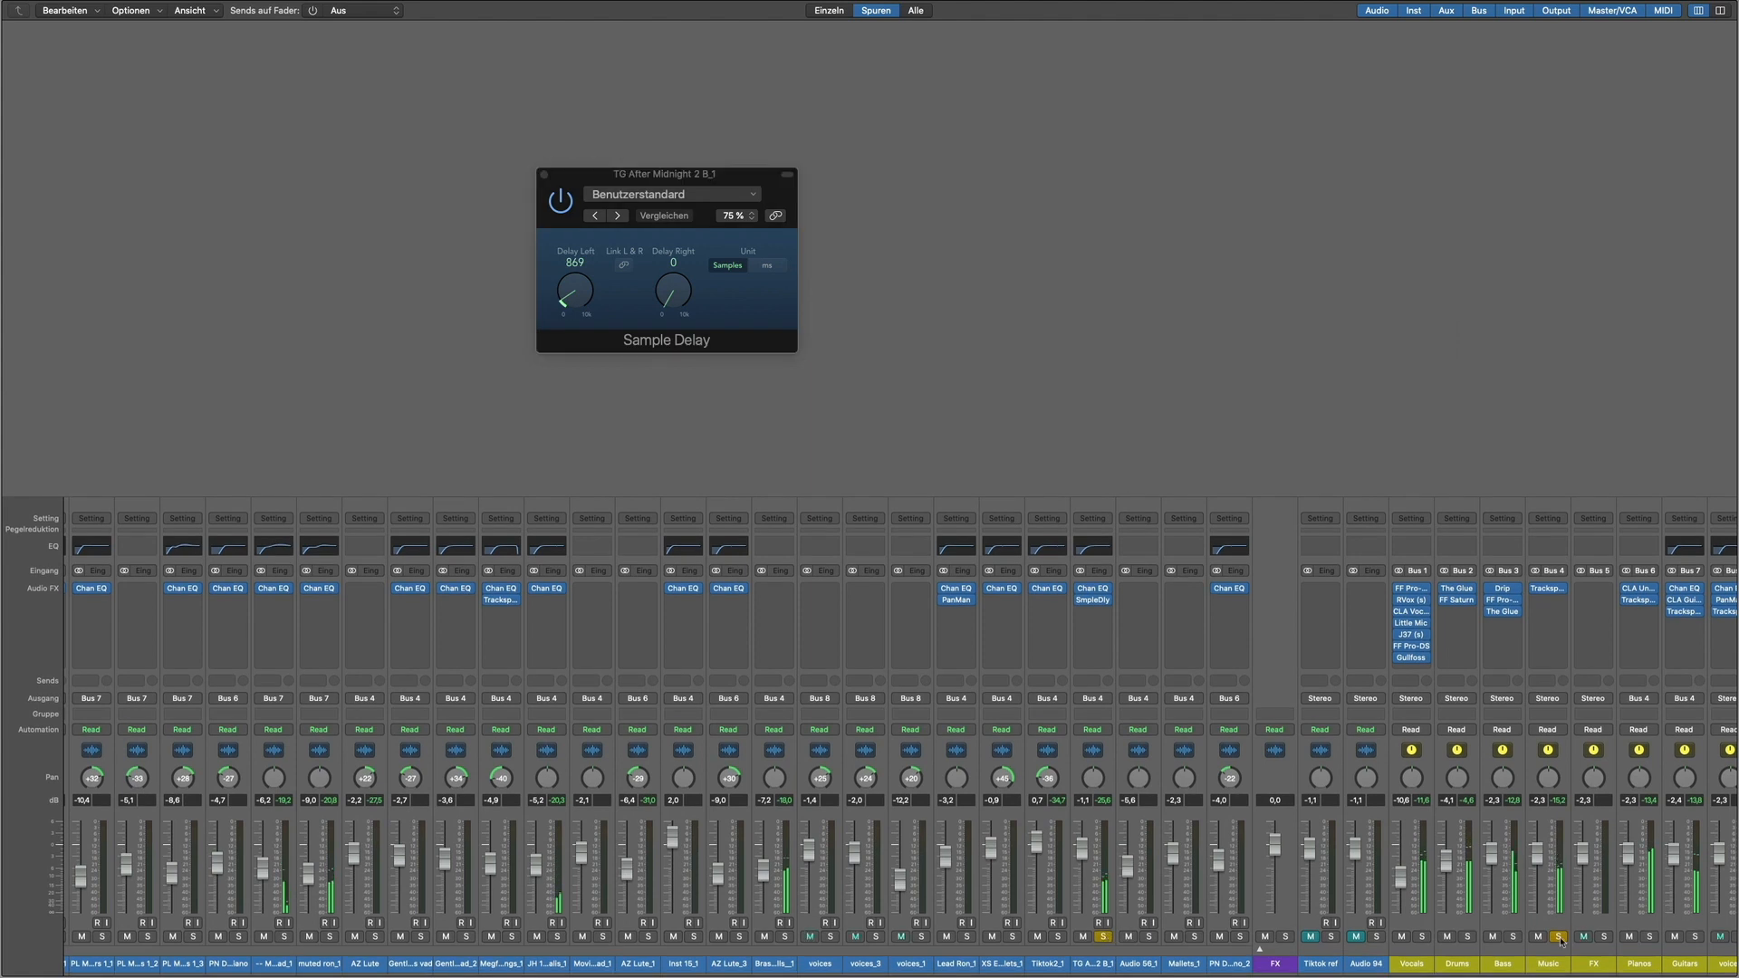
scroll(1560, 942, right, 3)
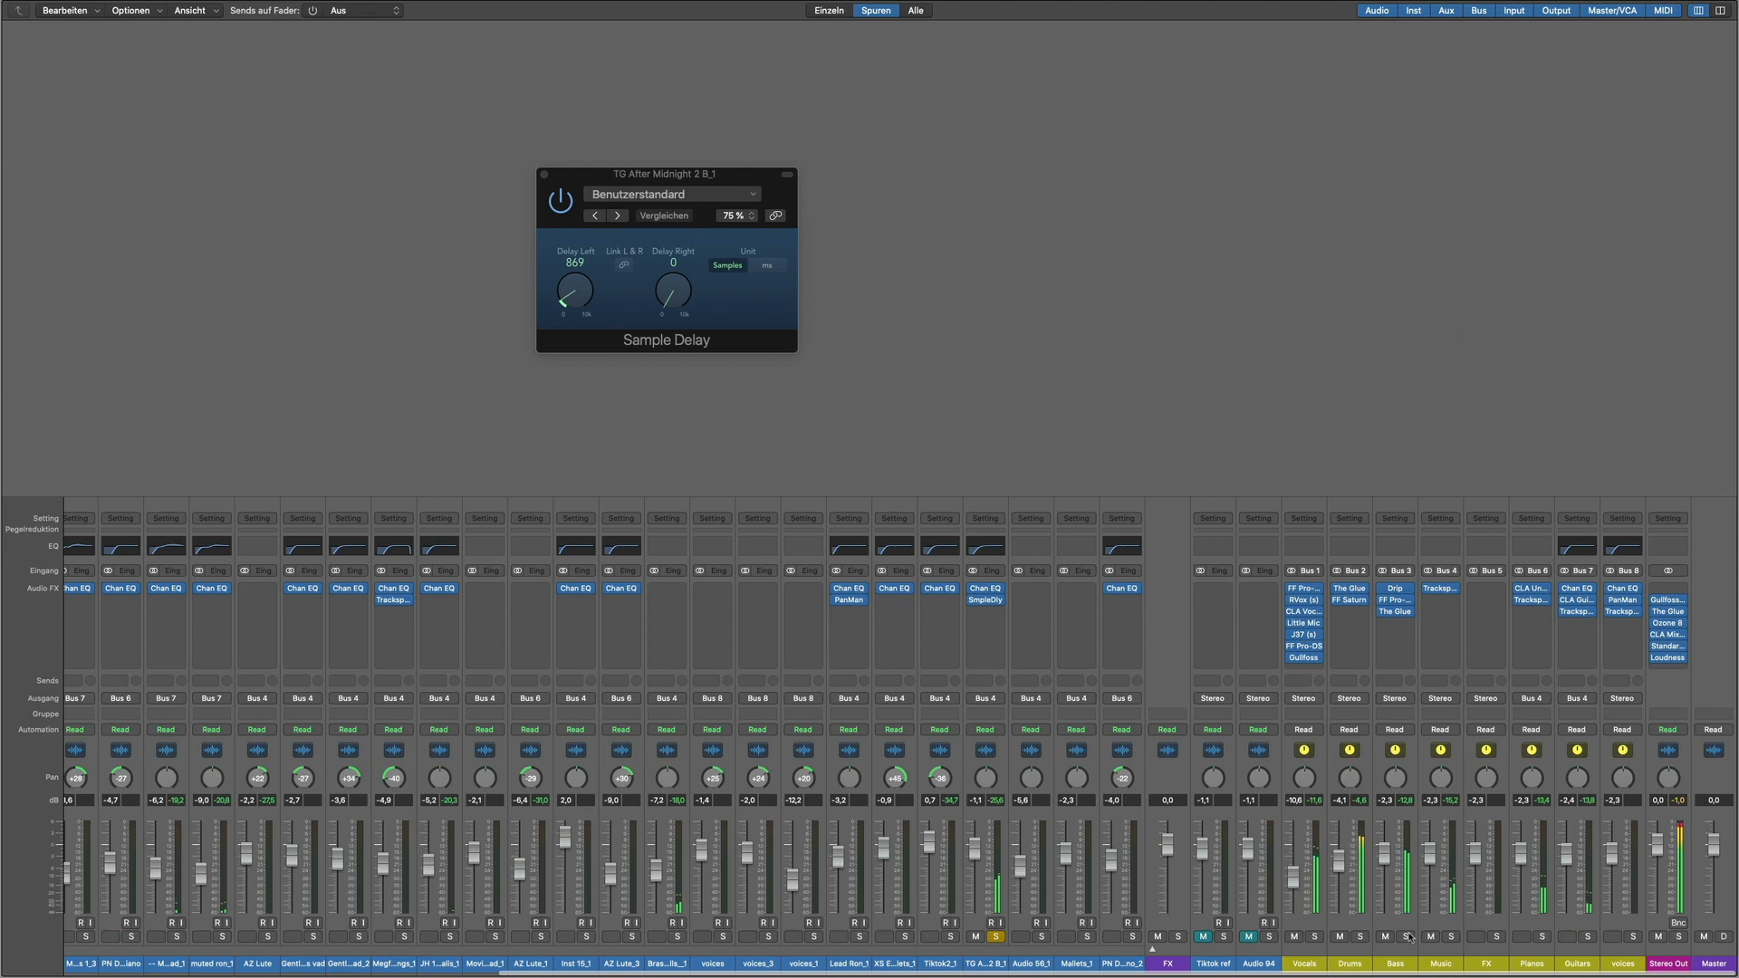
scroll(1410, 937, left, 15)
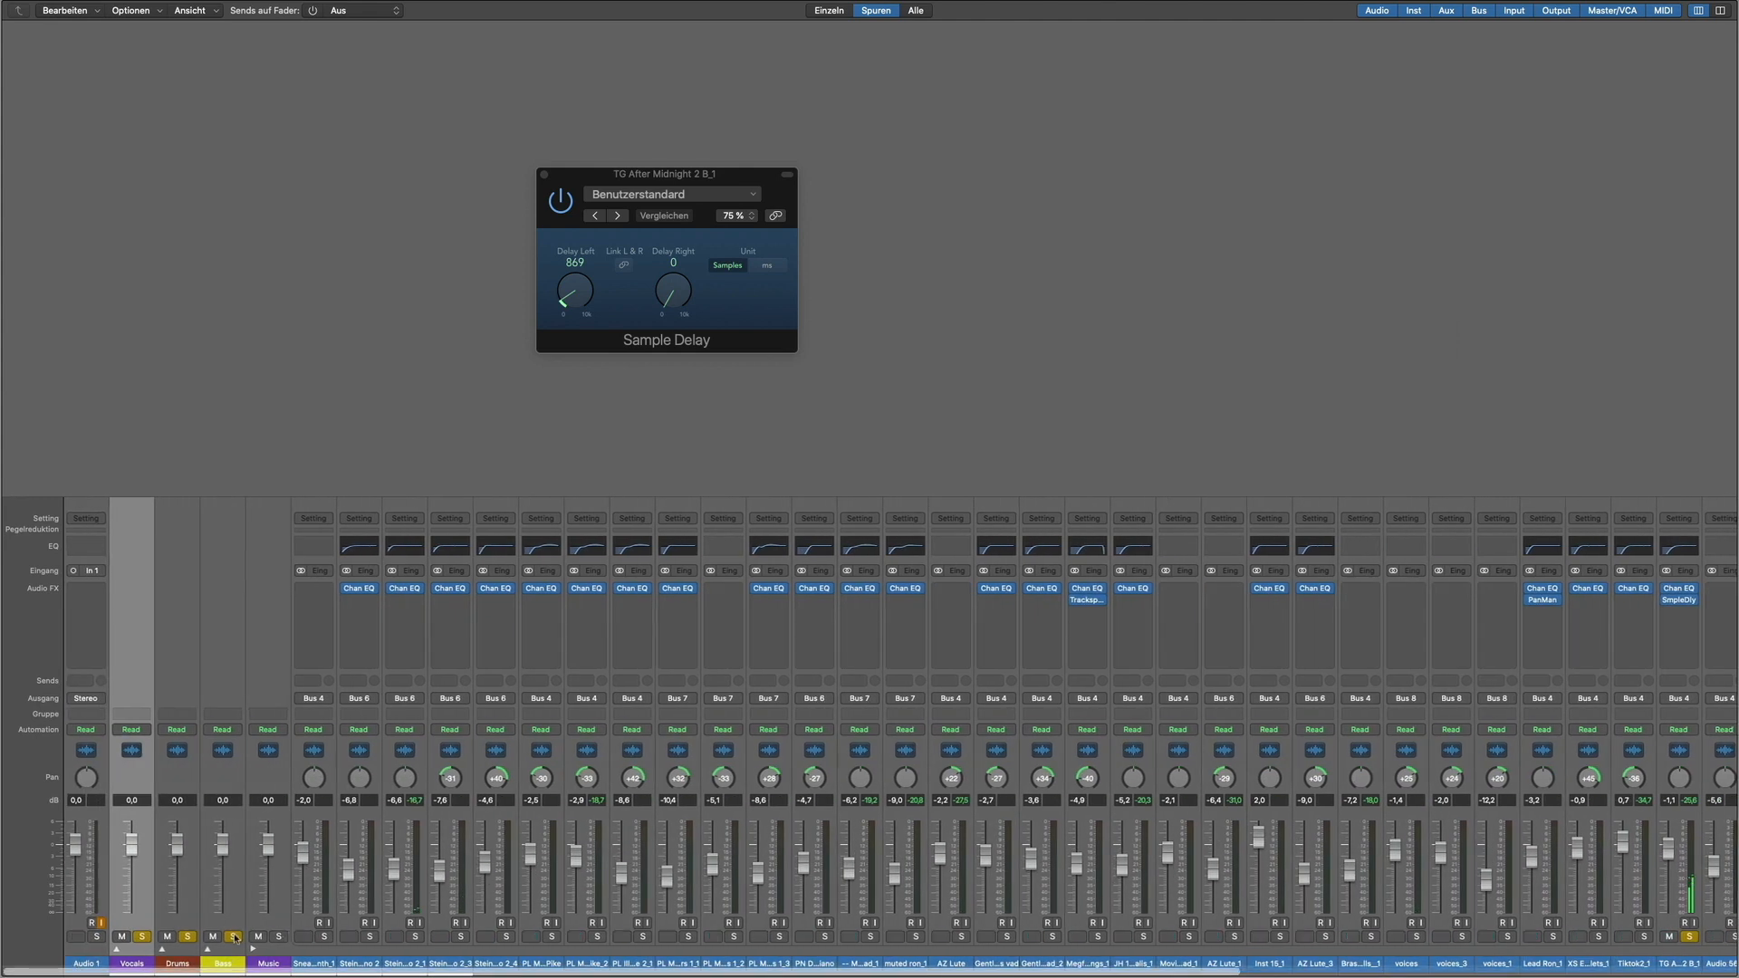
scroll(736, 787, right, 12)
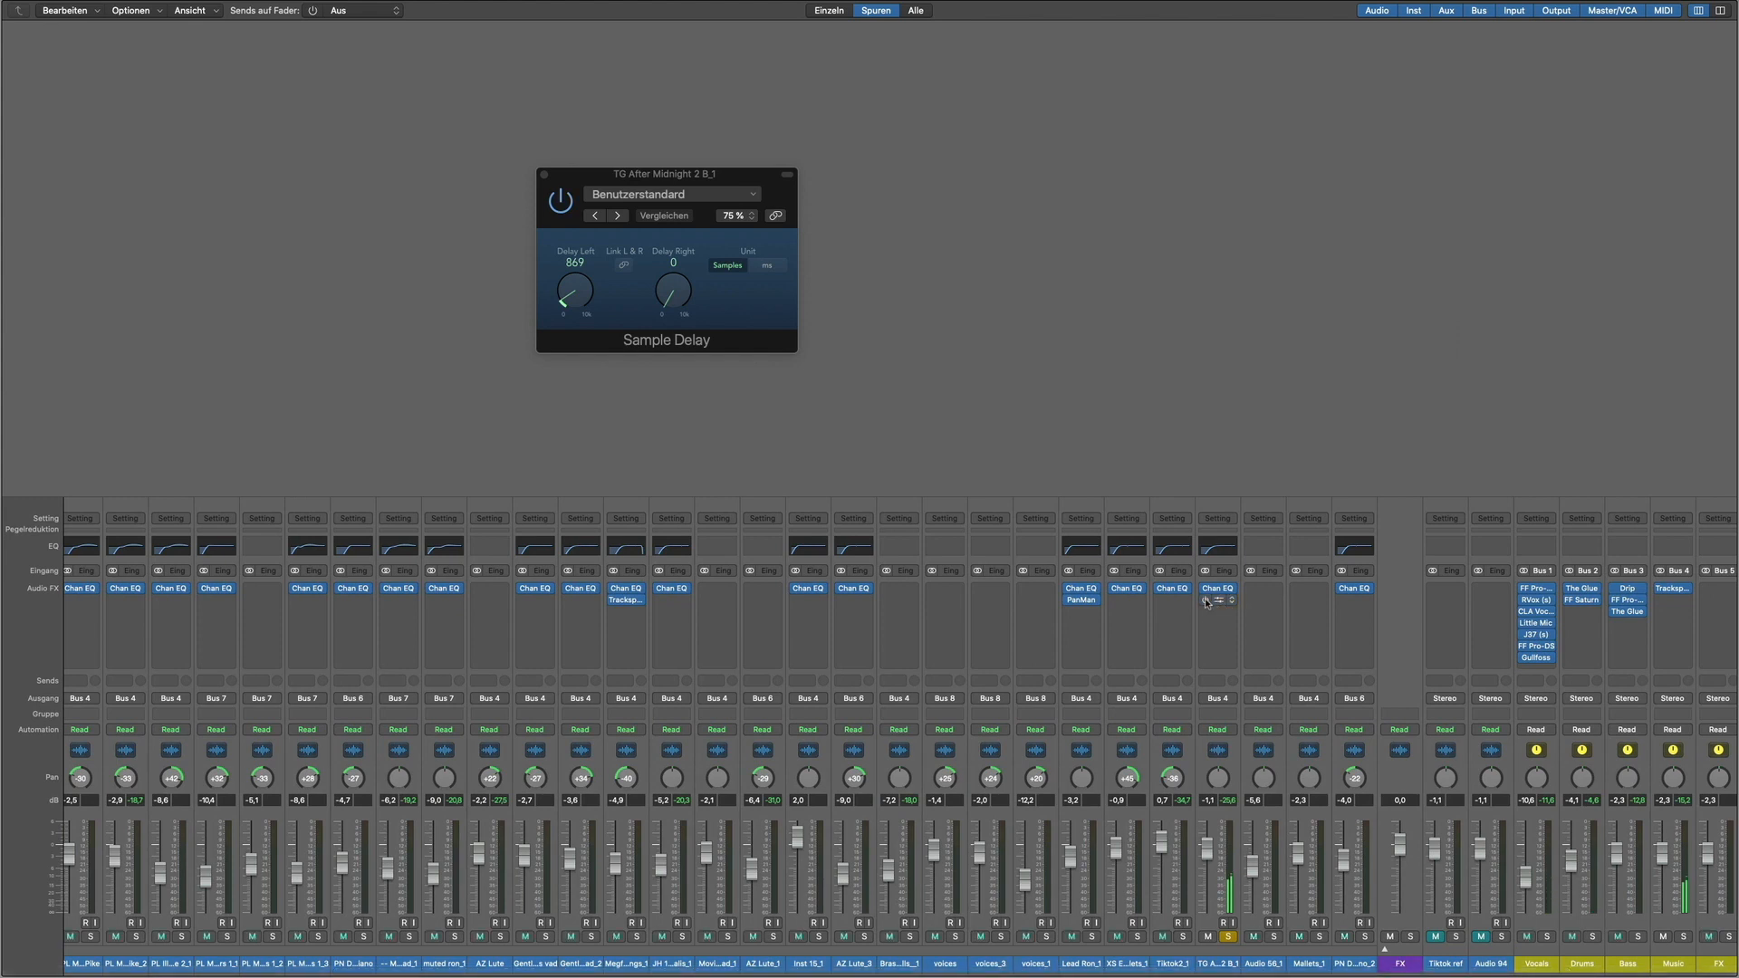
Step: Inspect the Channel EQ of TG After Midnight 2 B_1, and close its EQ and Sample Delay windows
click(1220, 593)
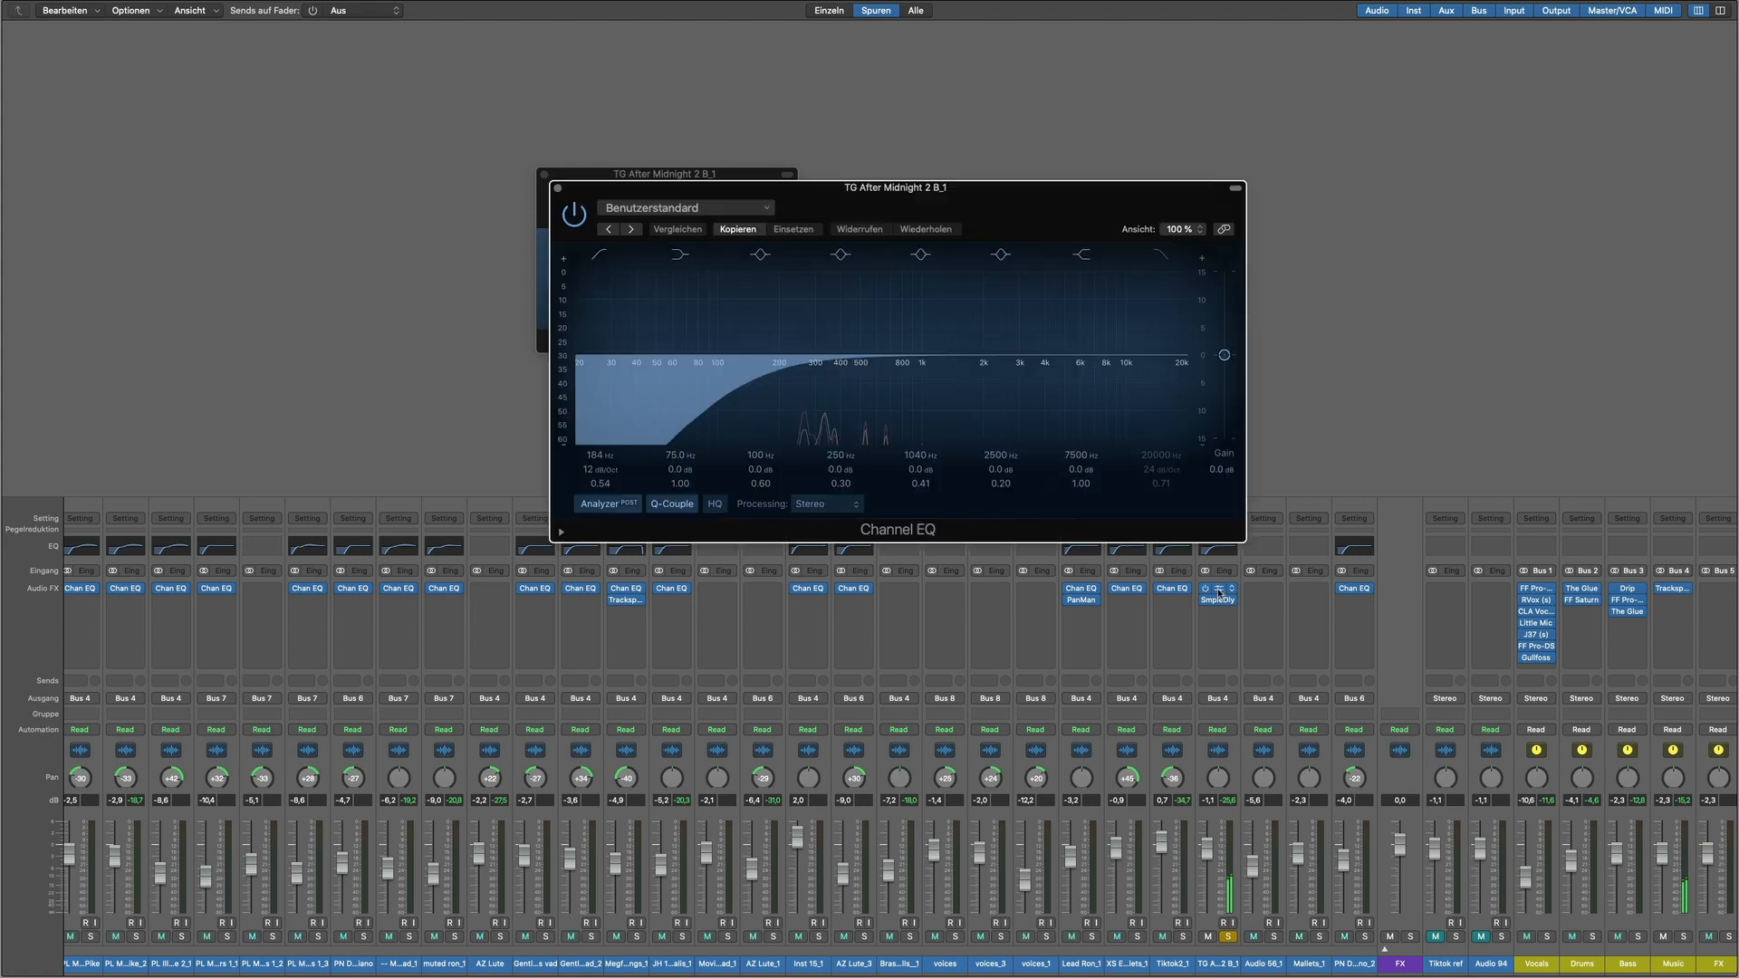
click(559, 188)
click(543, 173)
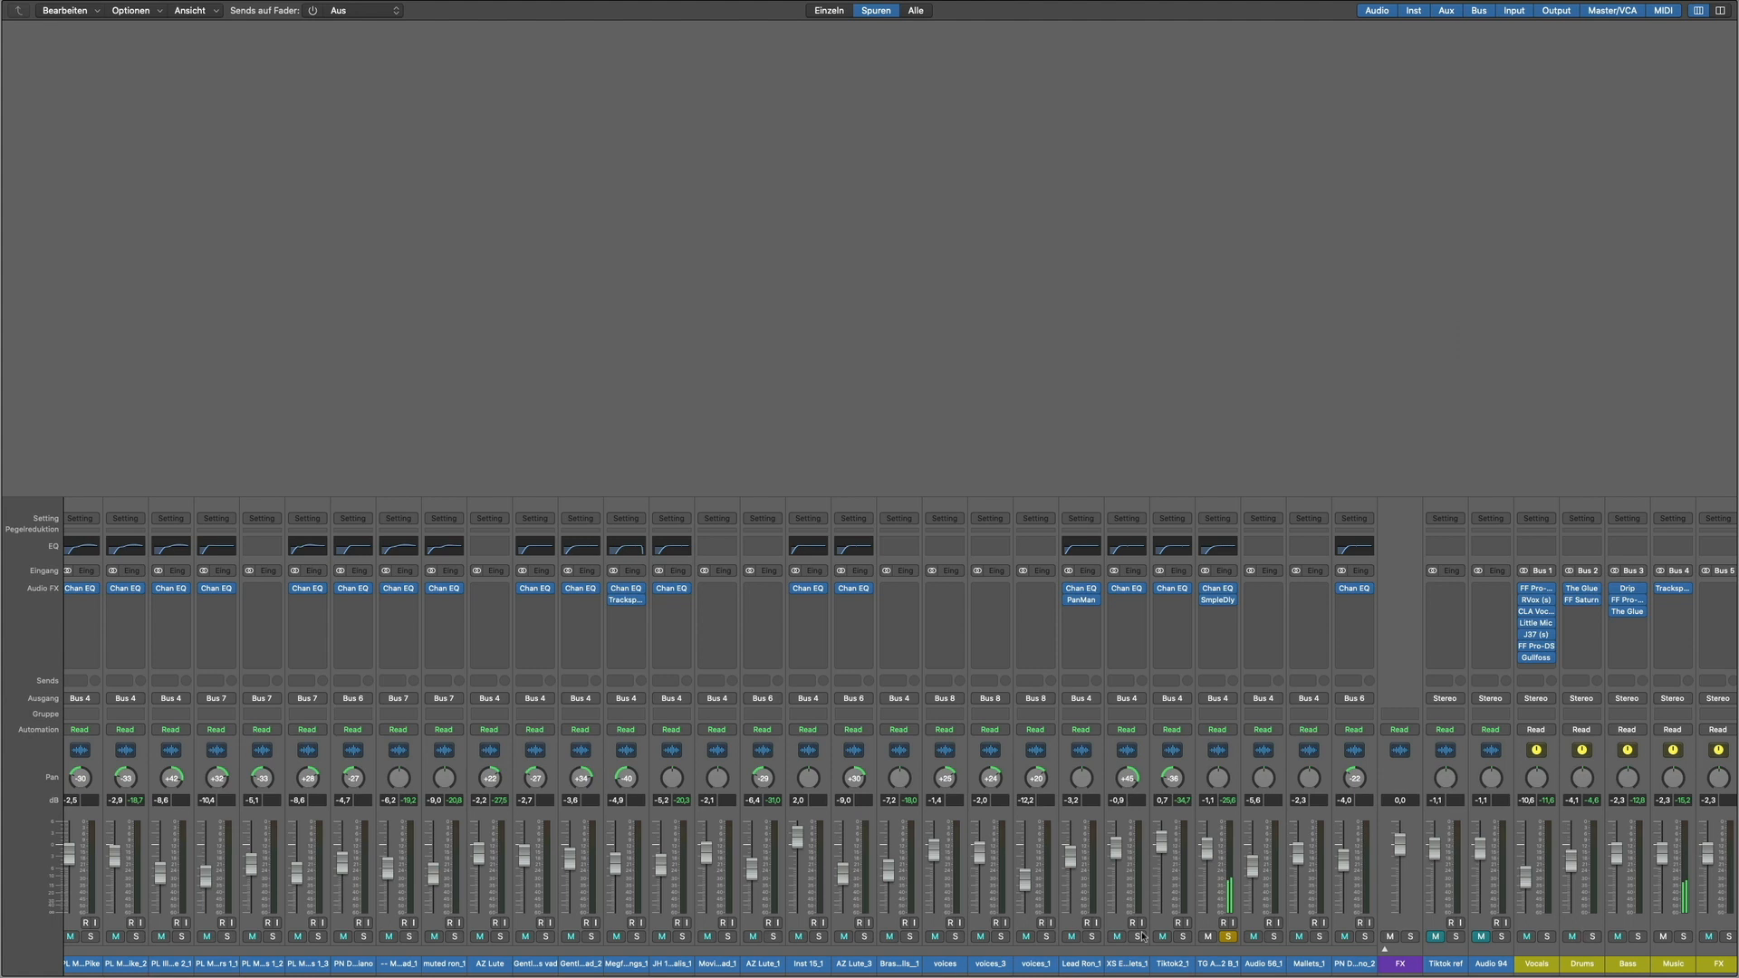
Step: Unsolo TG After Midnight 2 B_1 and briefly audition the brass channel in solo
click(1229, 936)
click(910, 937)
click(917, 938)
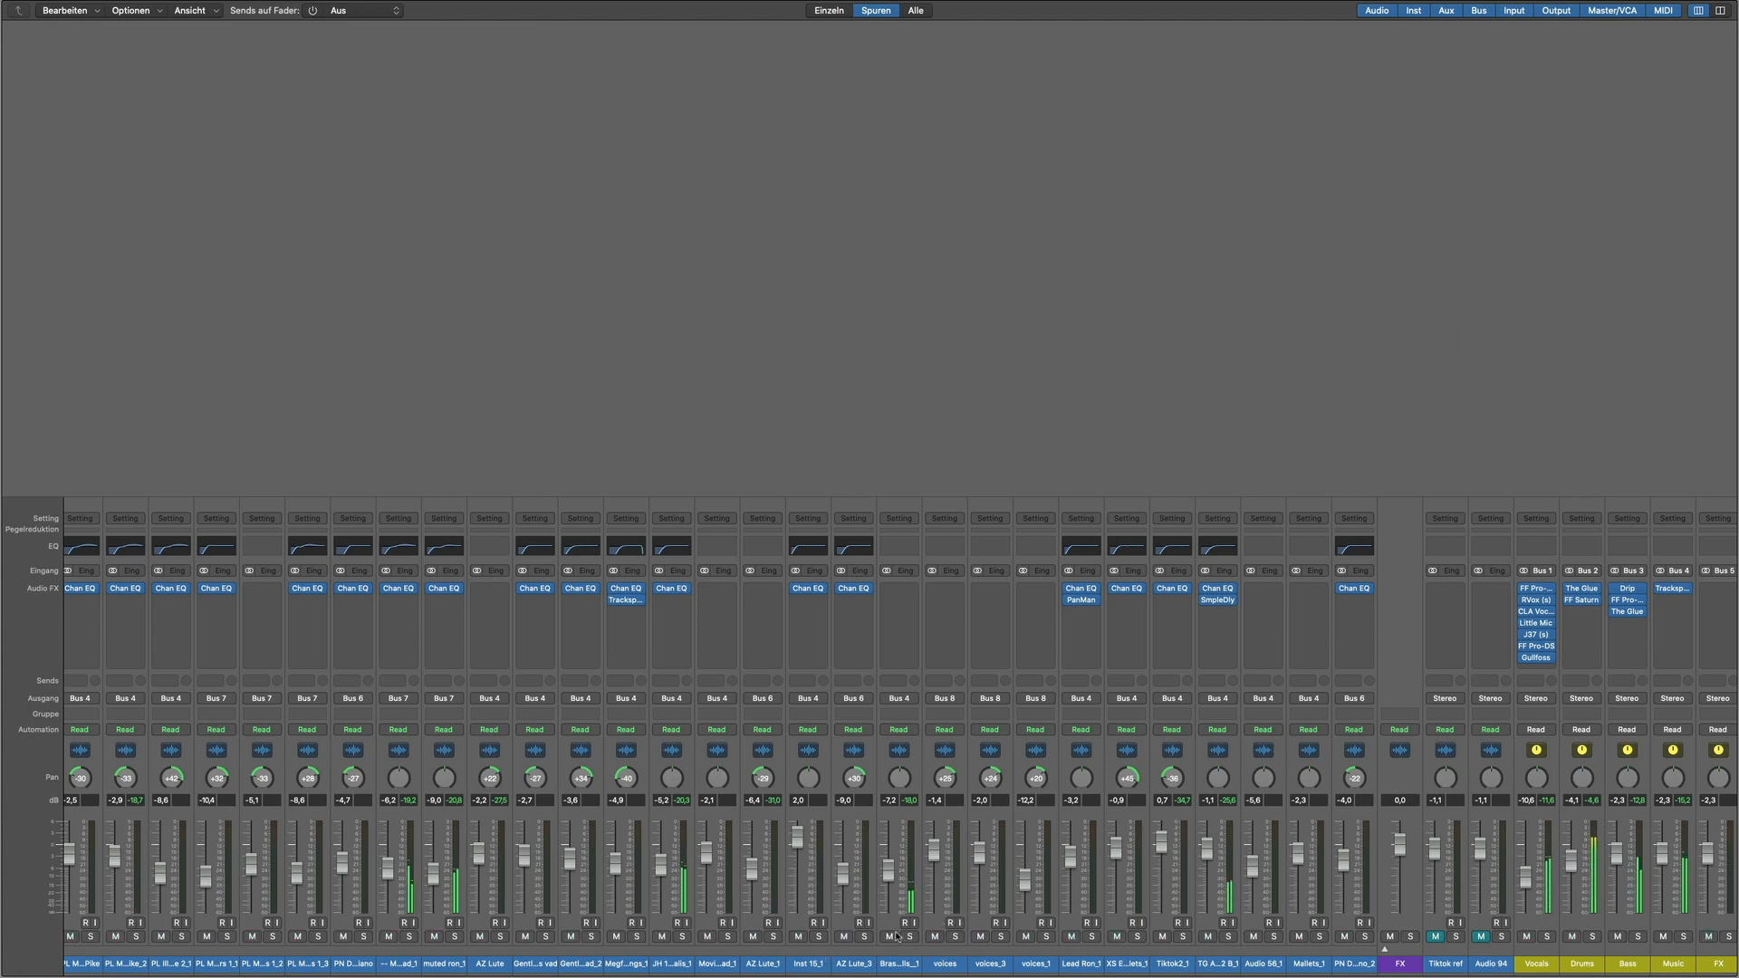
Step: Solo the Muted Pad_1 and muted ron_1 channels, inspect their Channel EQ curves, and close the EQ windows
click(454, 938)
click(399, 591)
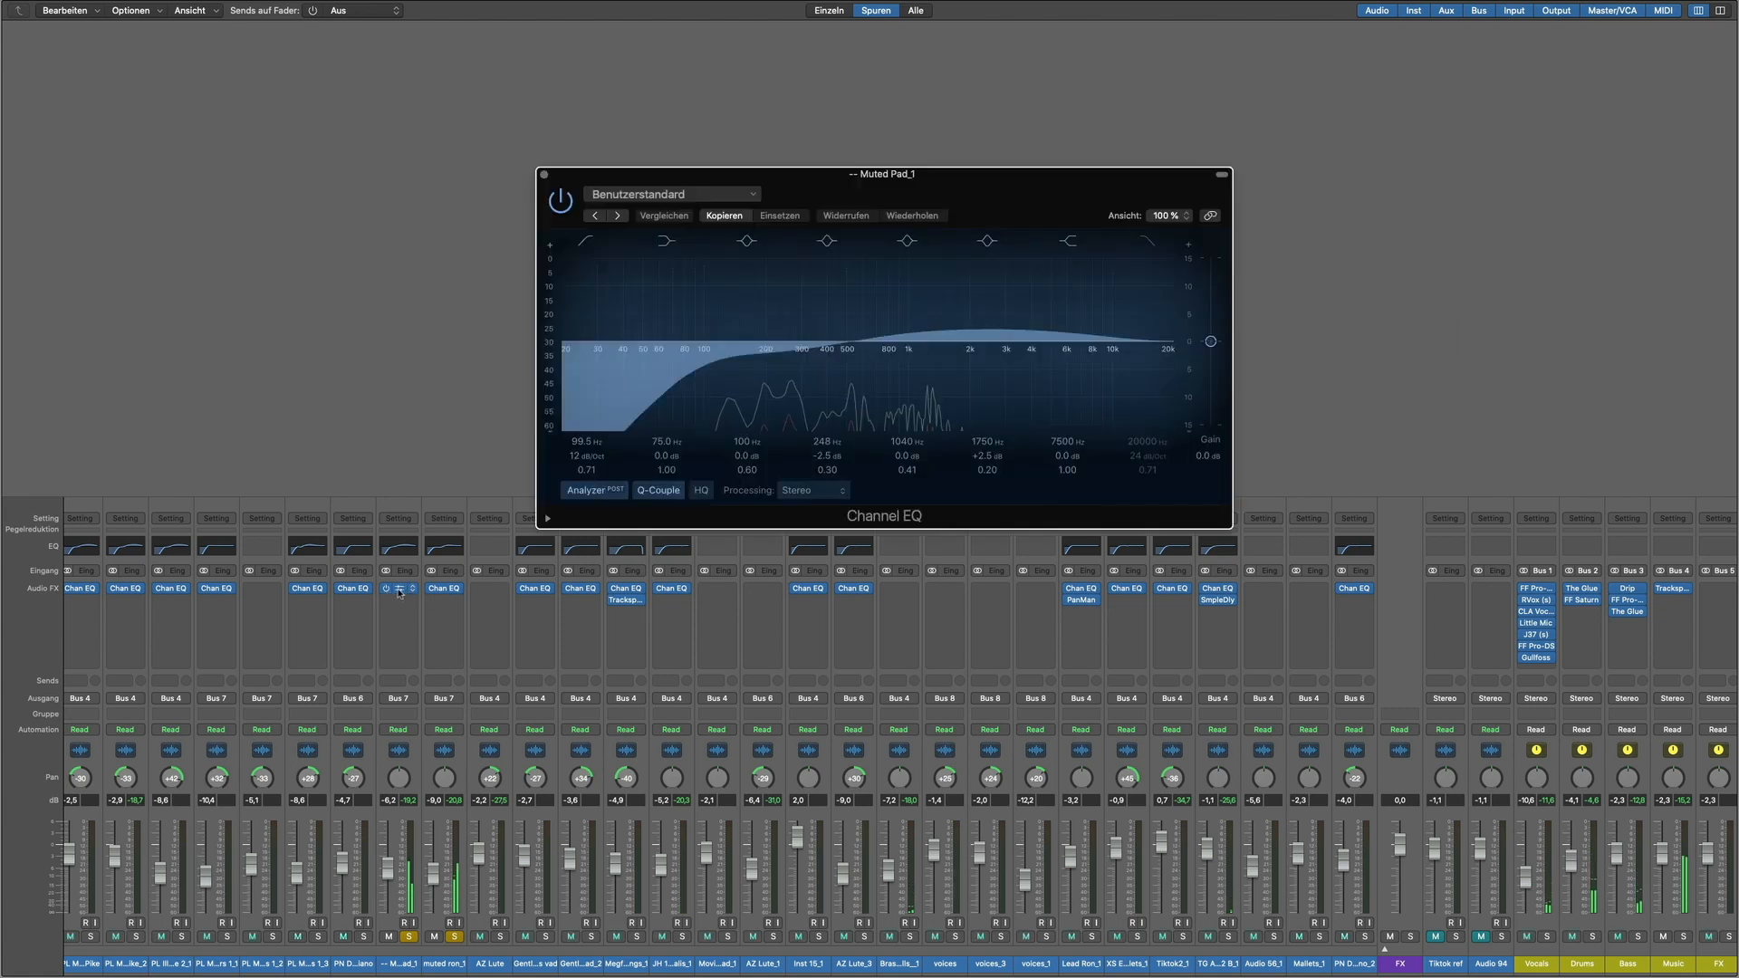
click(444, 589)
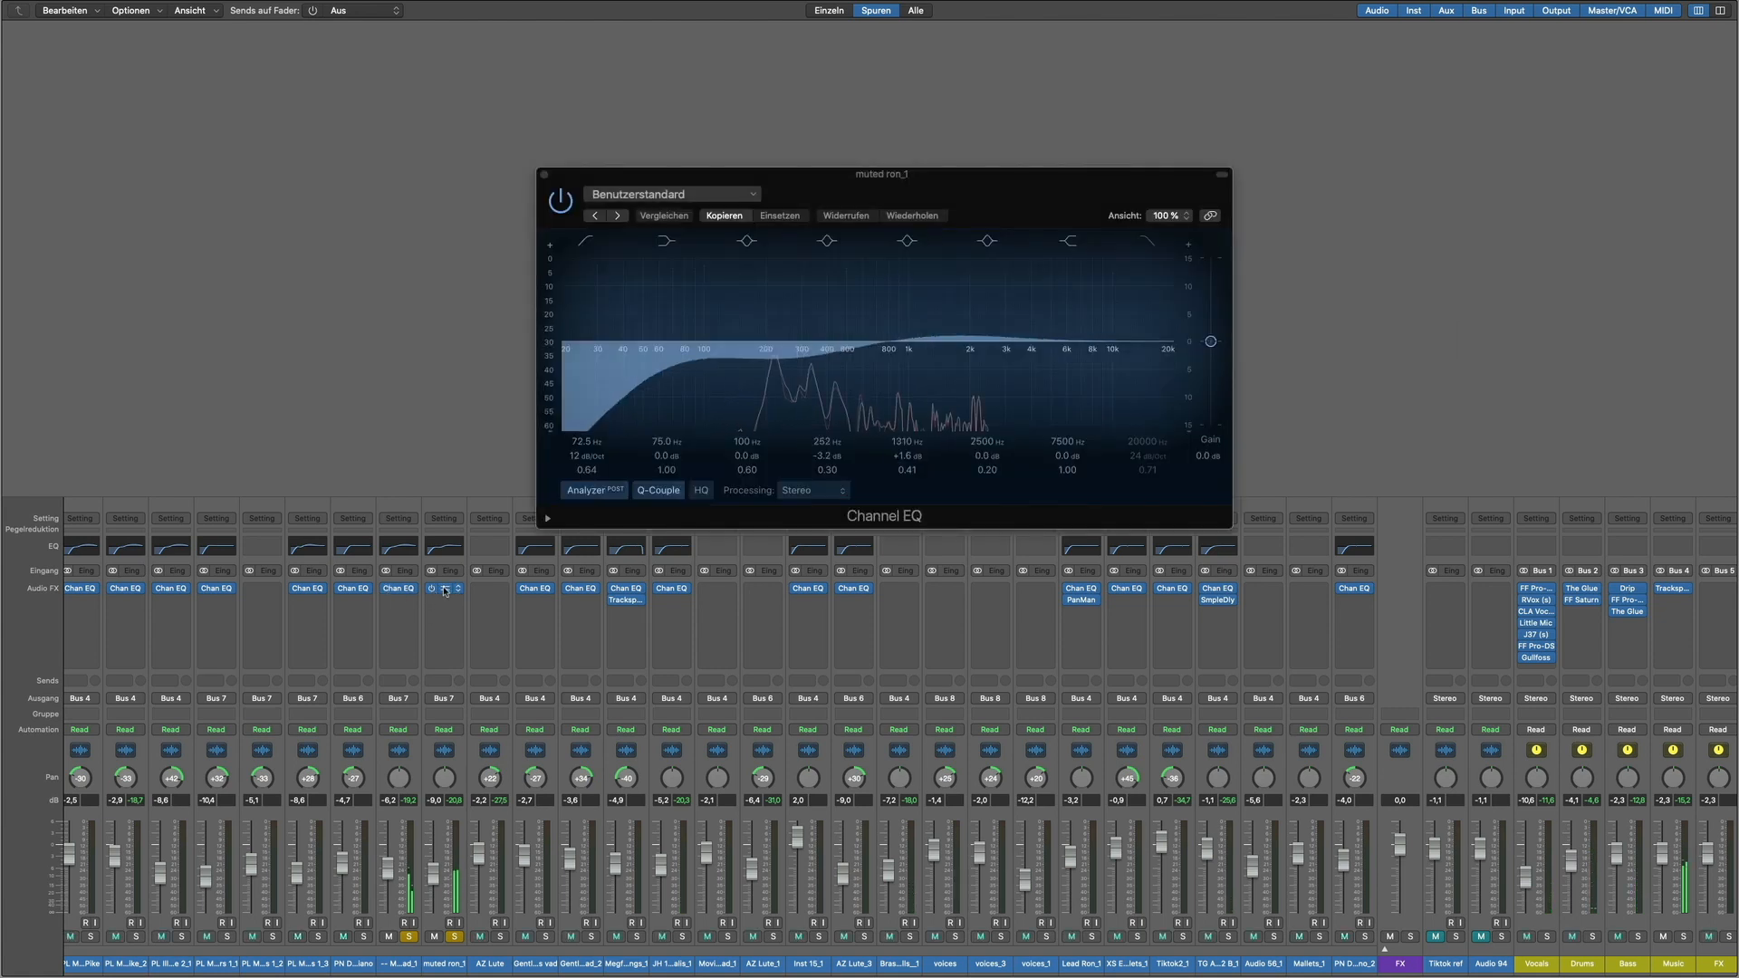
click(544, 174)
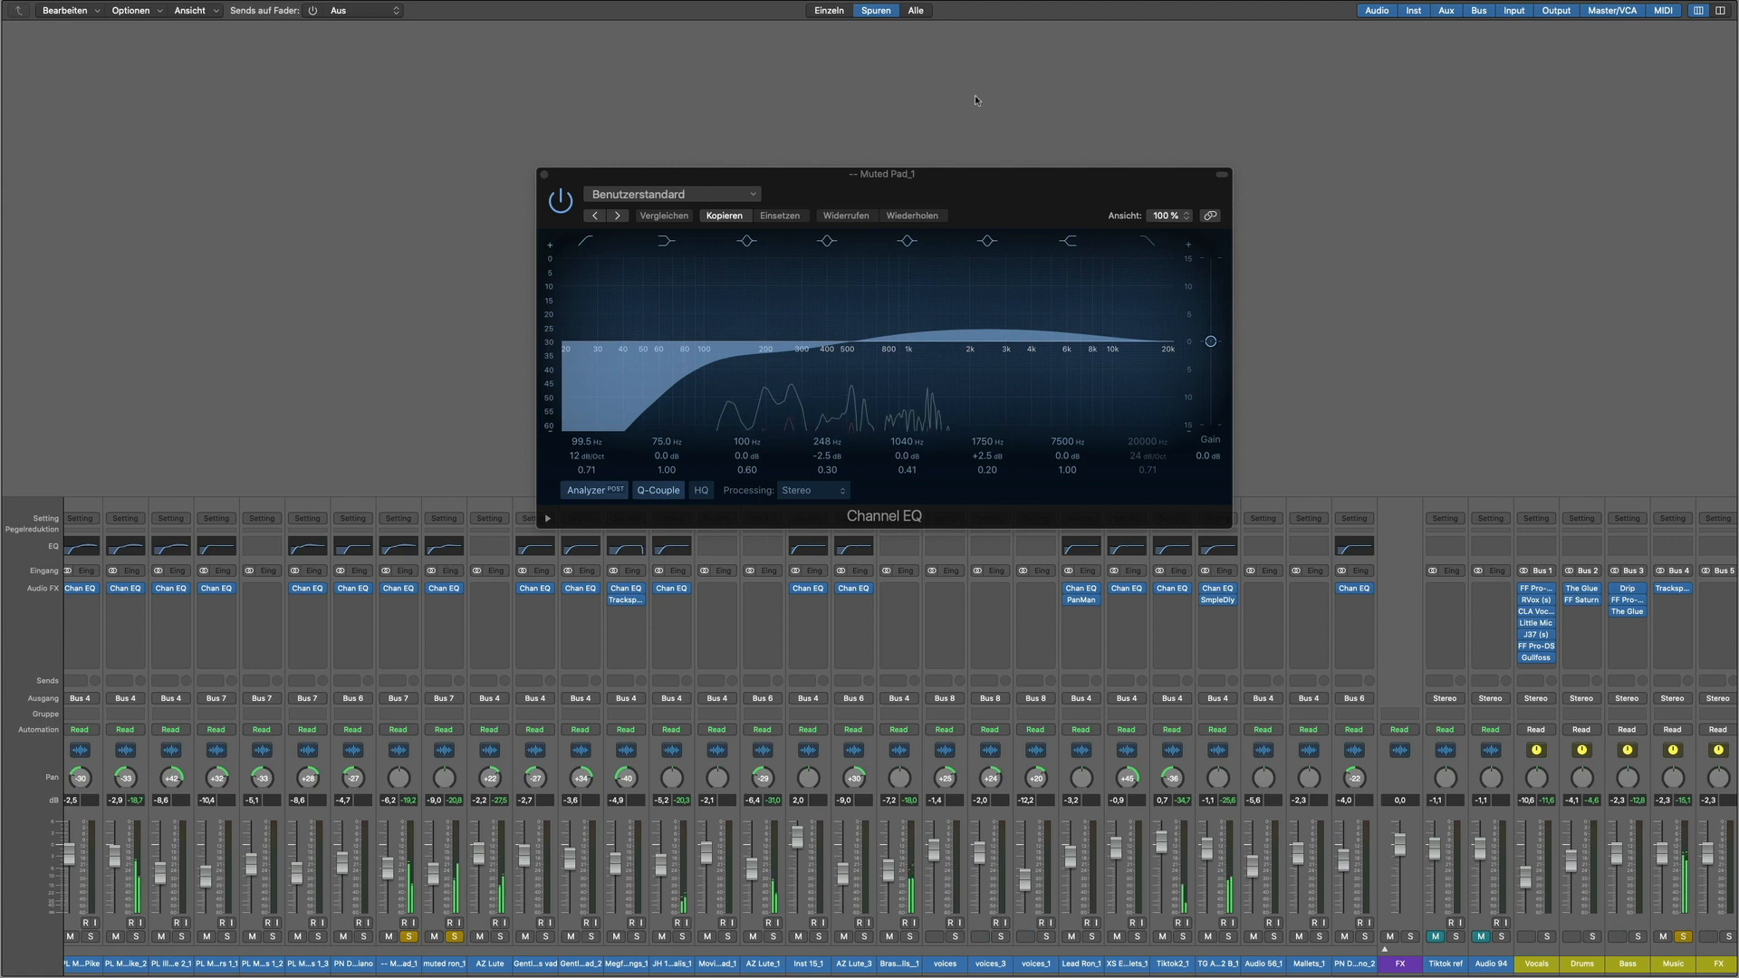
key(super+w)
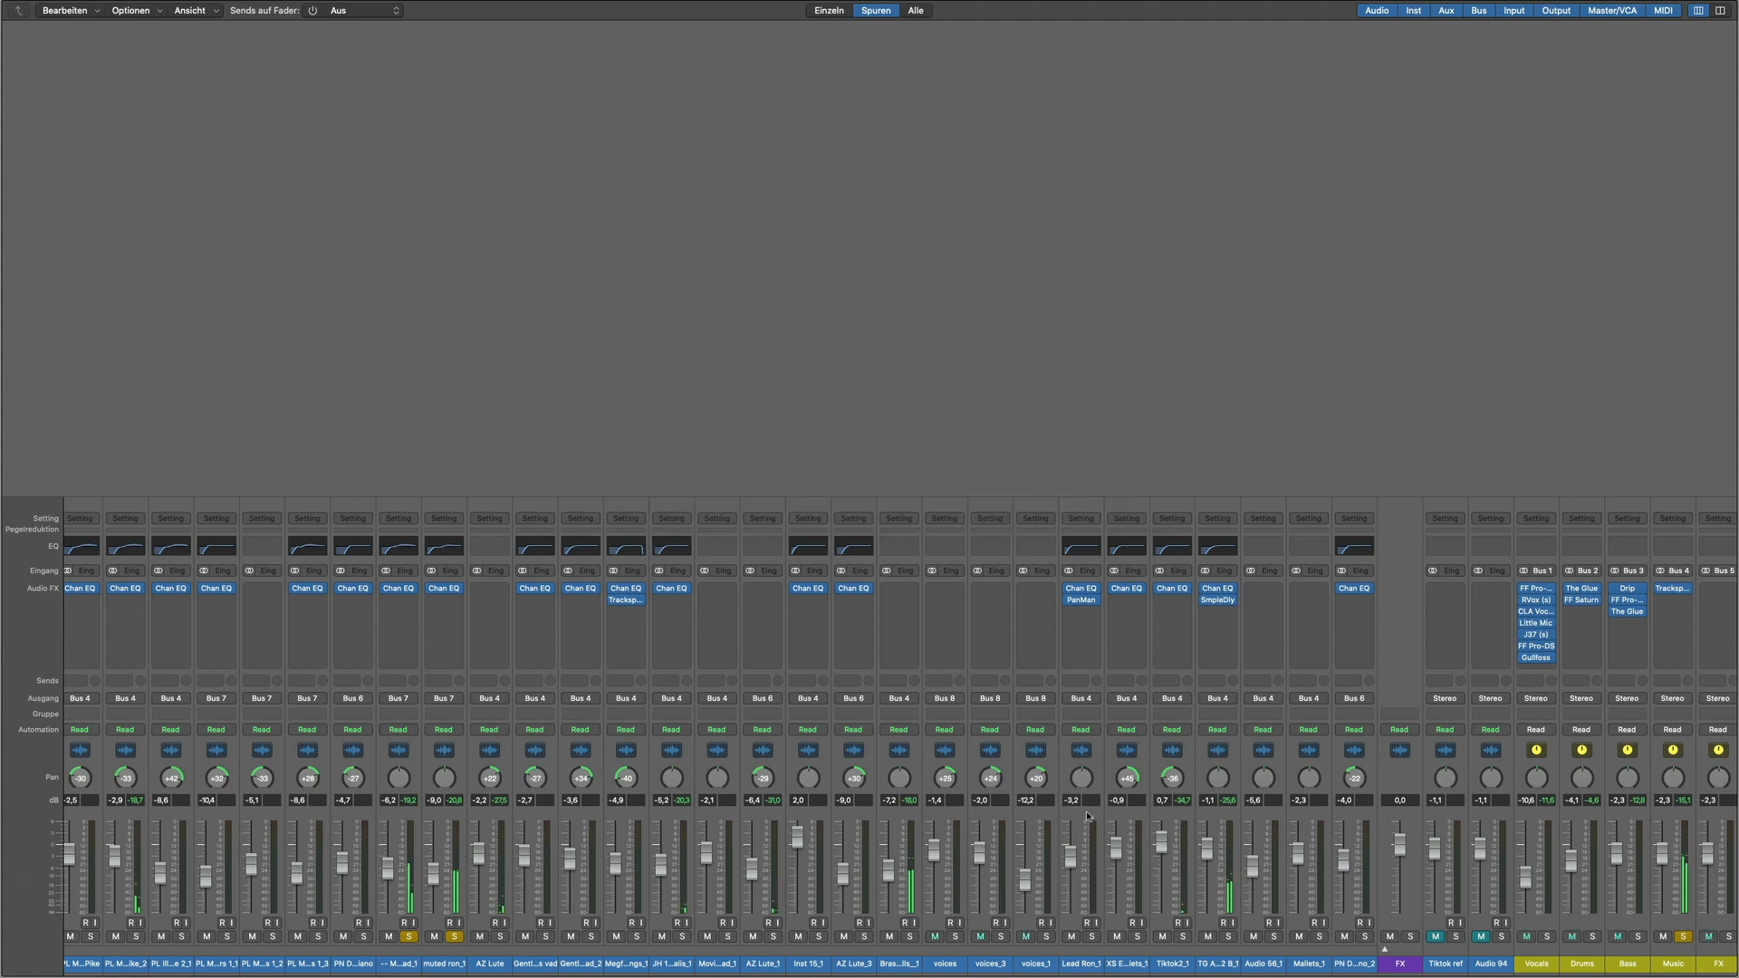
Step: Solo the Pianos bus and clear the solos on Muted Pad_1 and muted ron_1
scroll(1085, 812, left, 6)
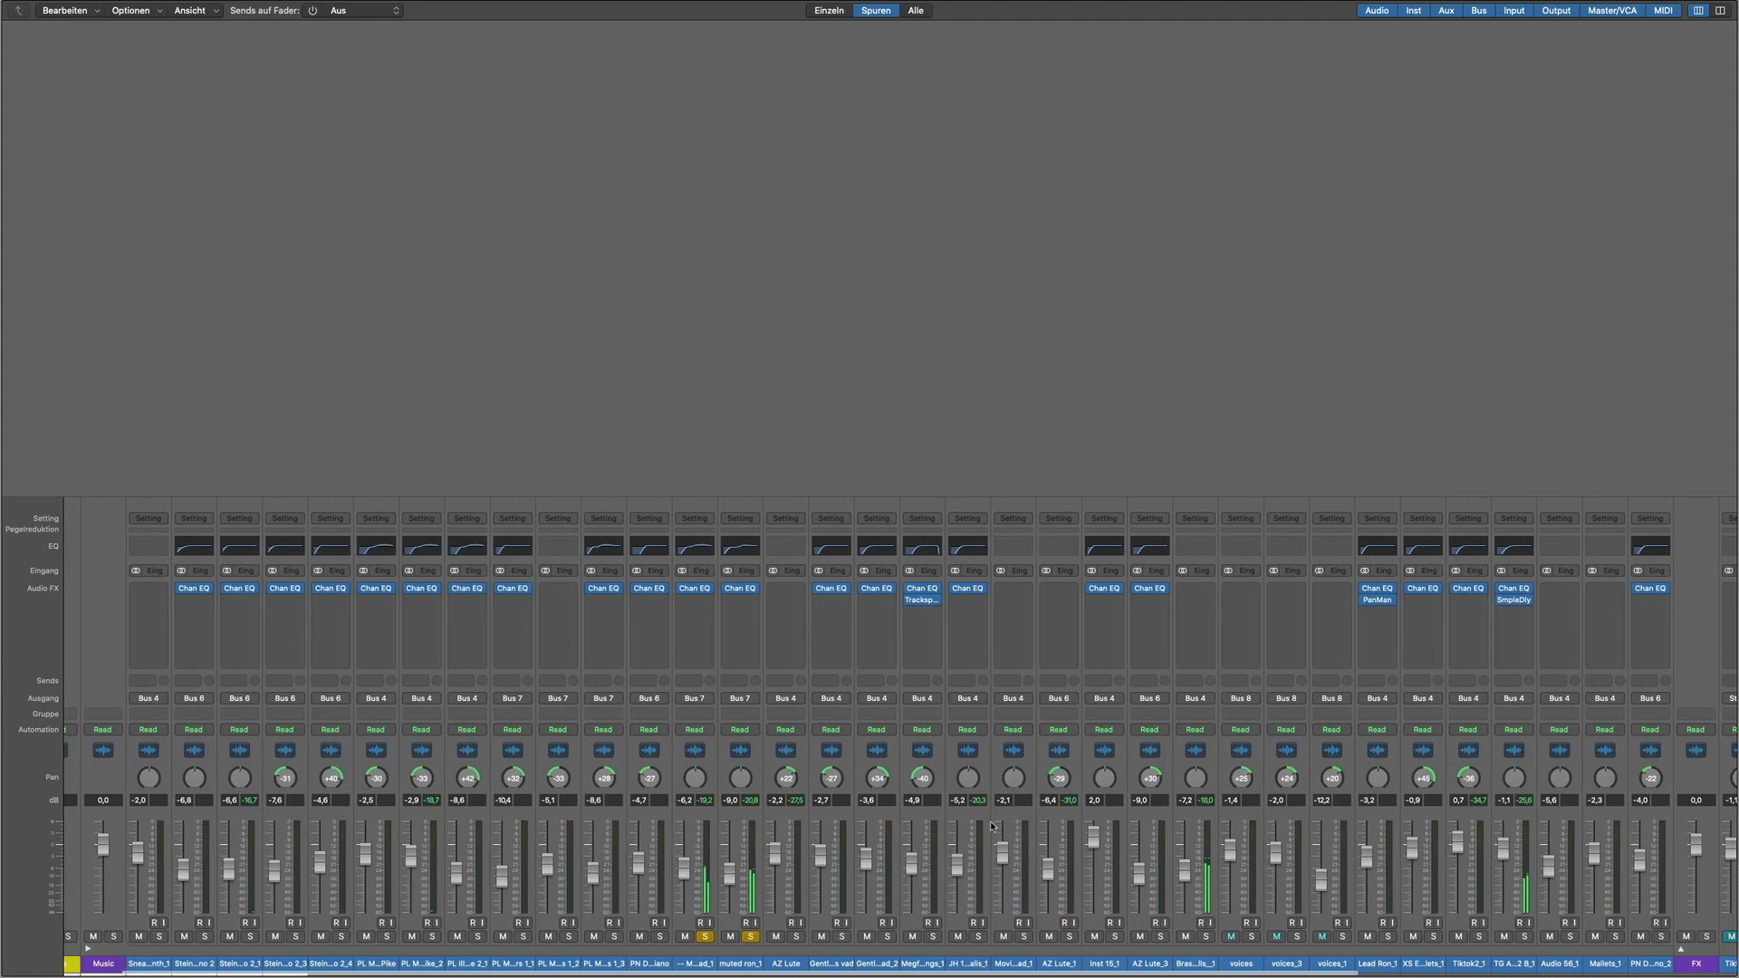
scroll(992, 826, right, 8)
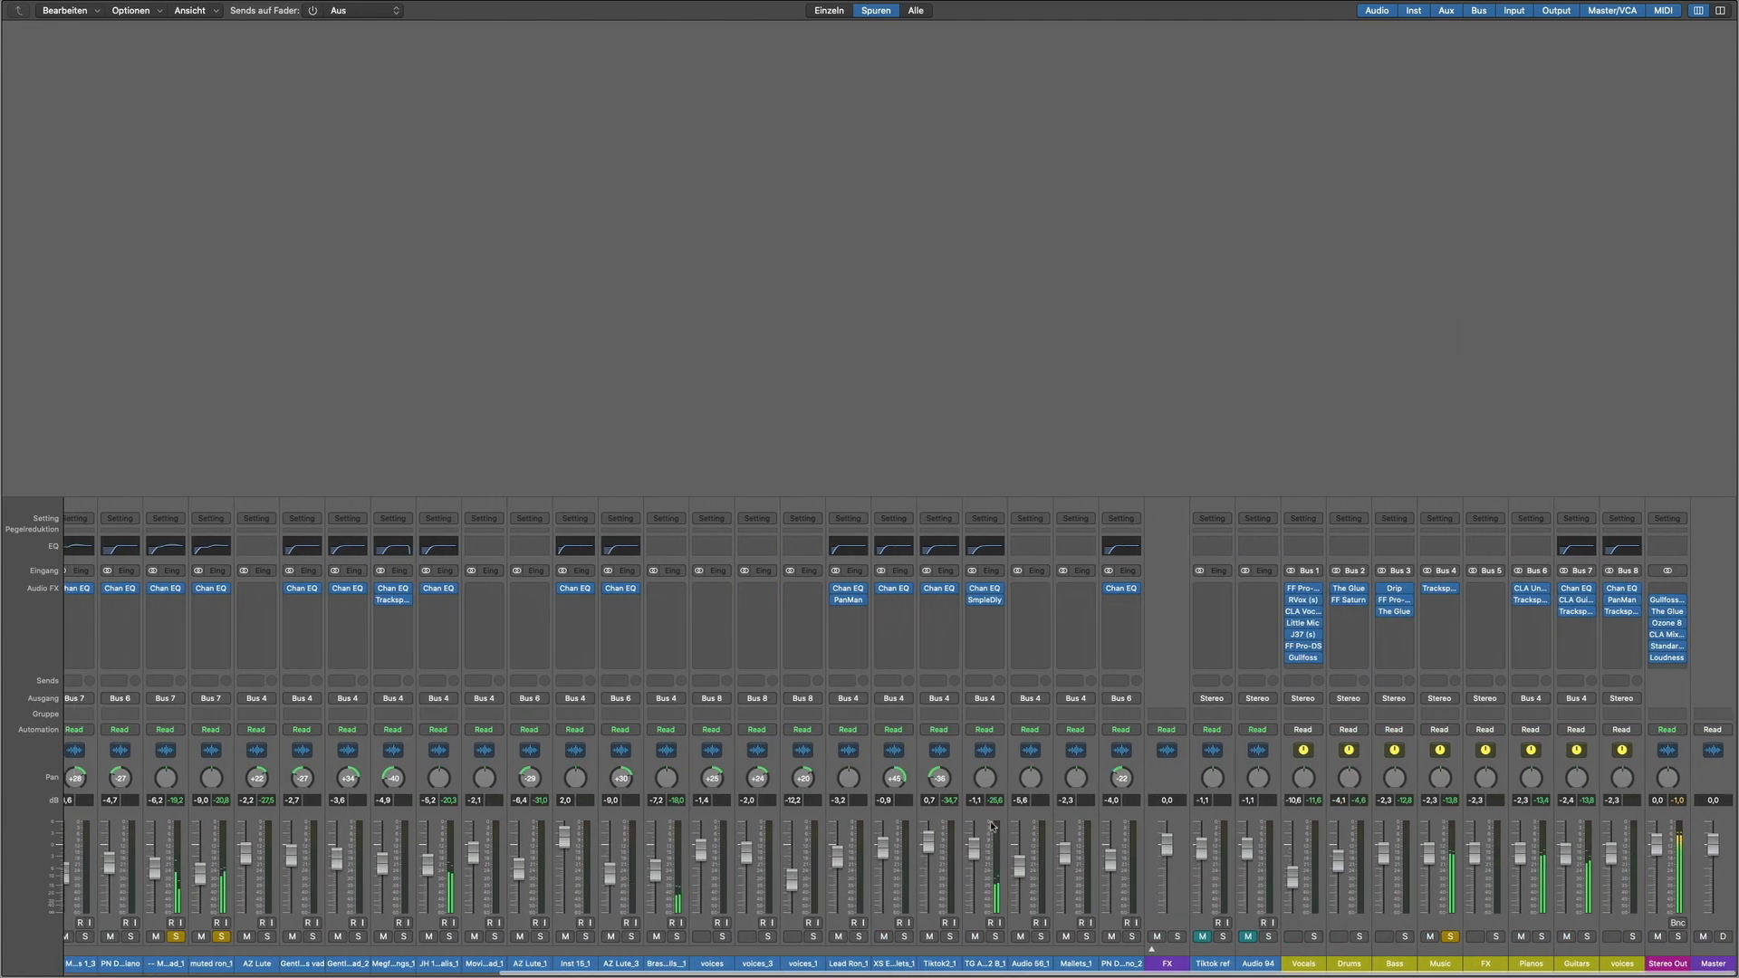
click(1543, 937)
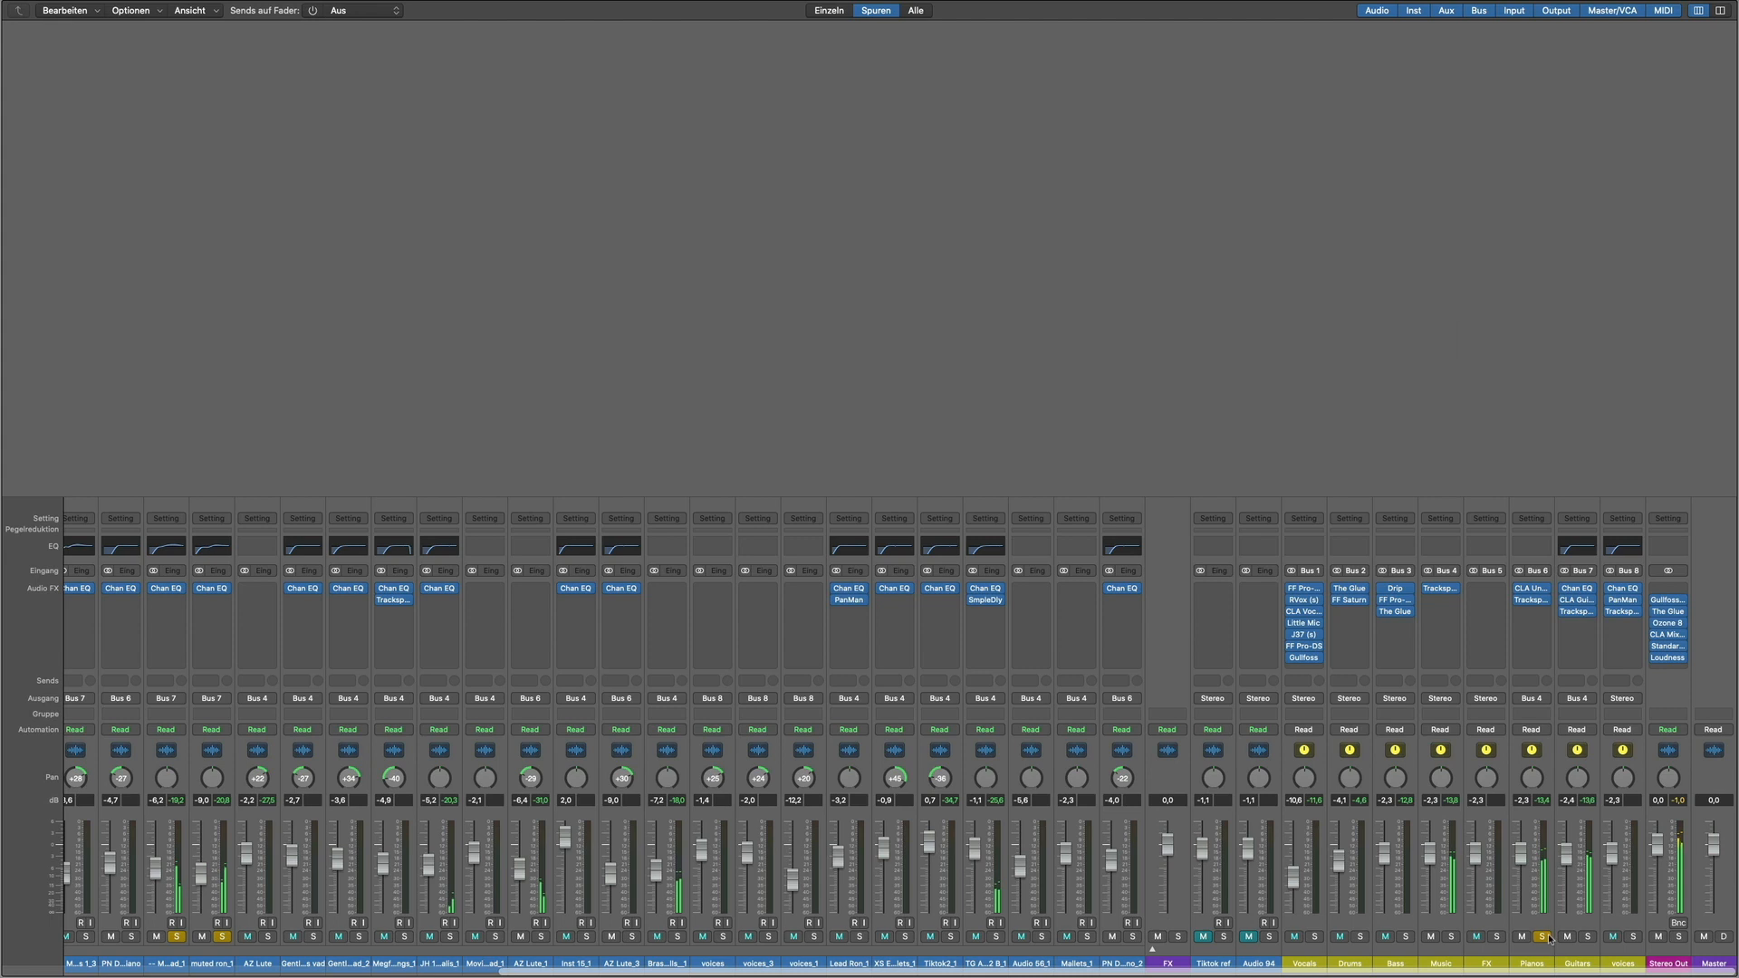
click(220, 937)
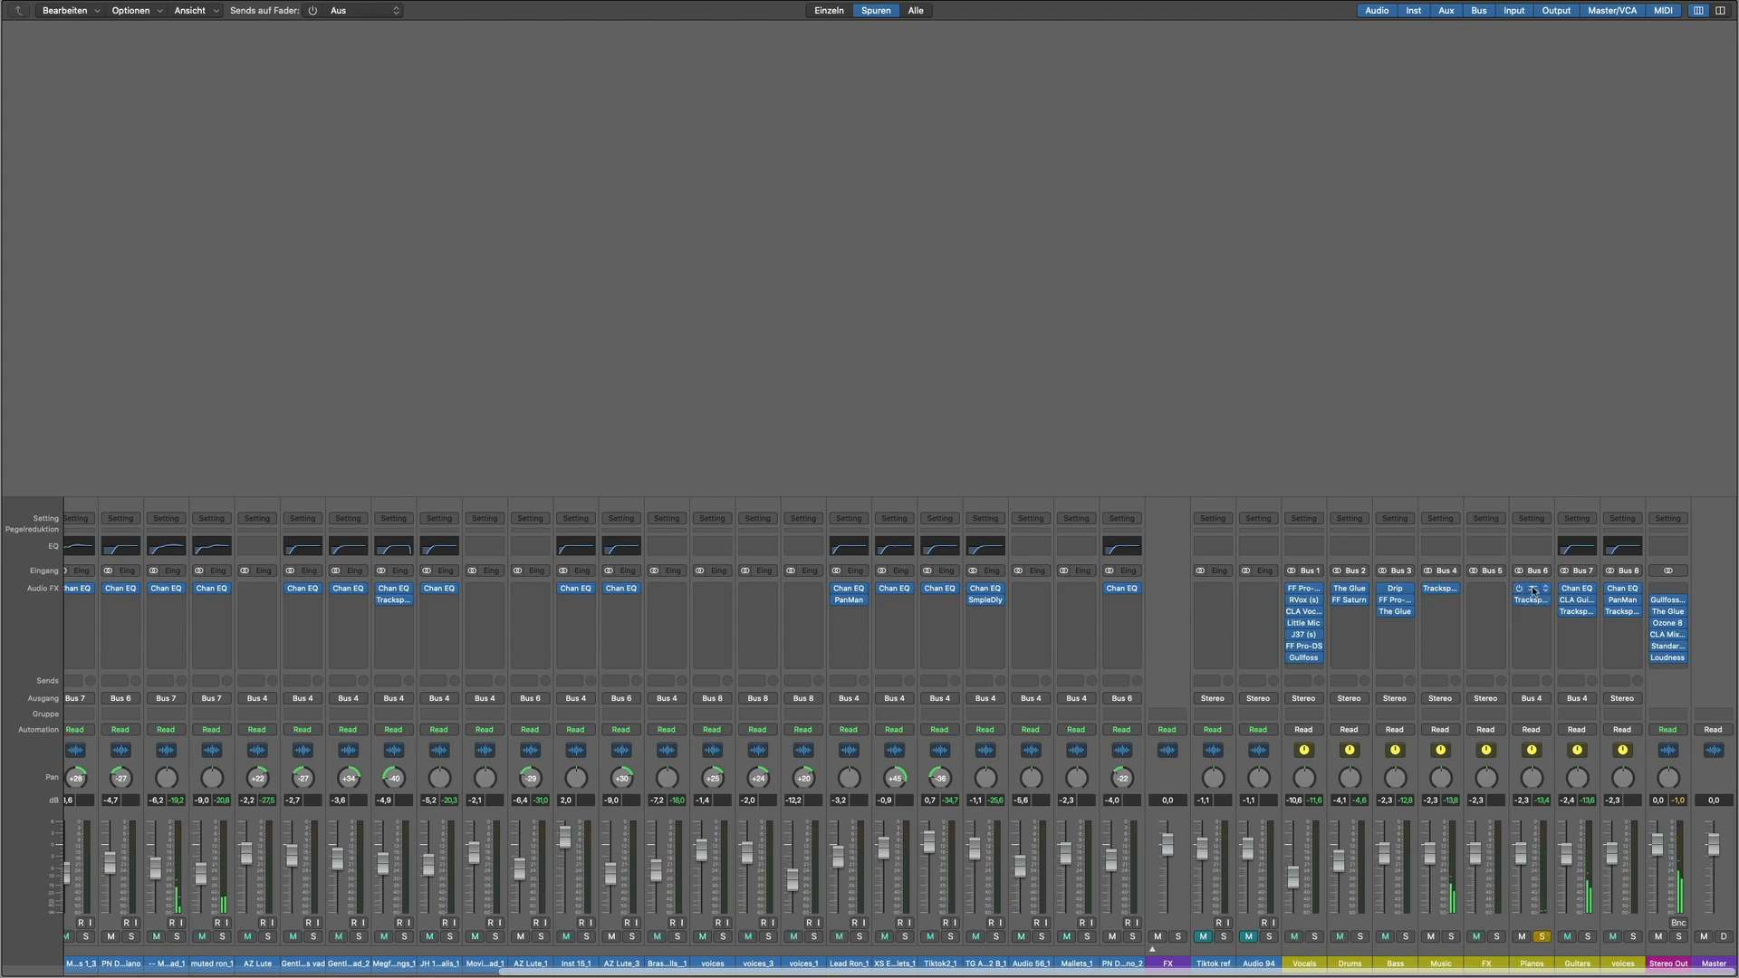
Step: Inspect CLA Unplugged and Trackspacer on the Pianos bus, compare the sound with CLA Unplugged bypassed, and close both windows
click(1530, 588)
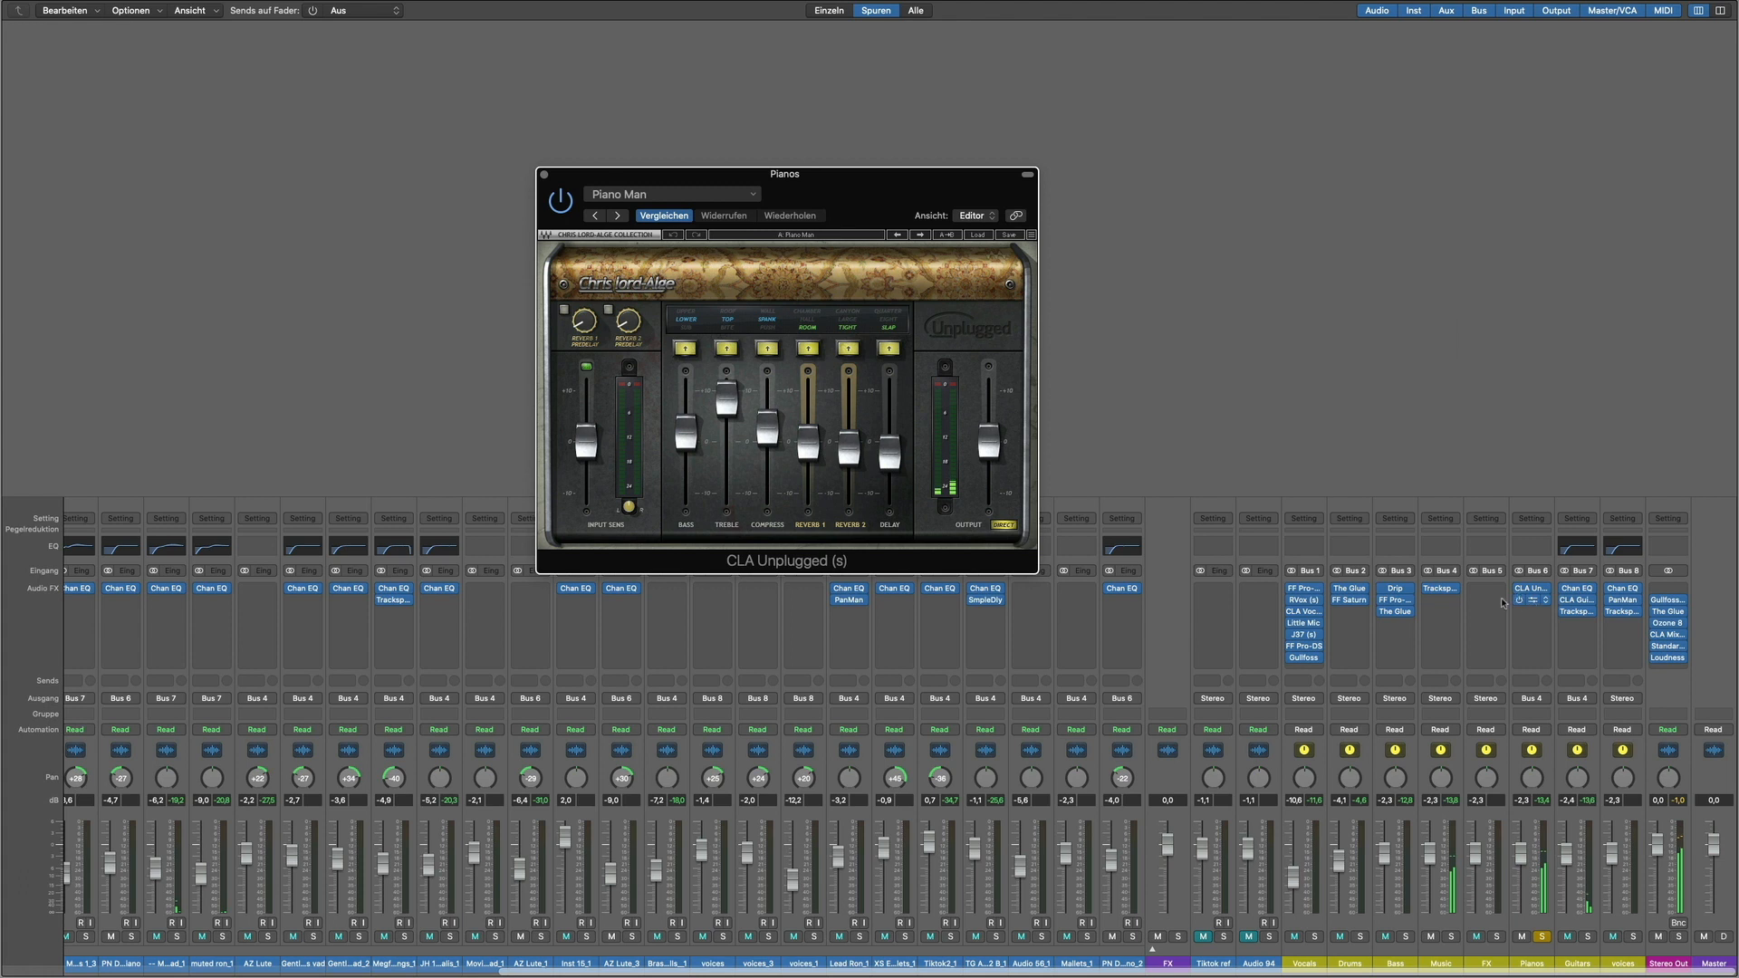
drag(813, 196, 1366, 169)
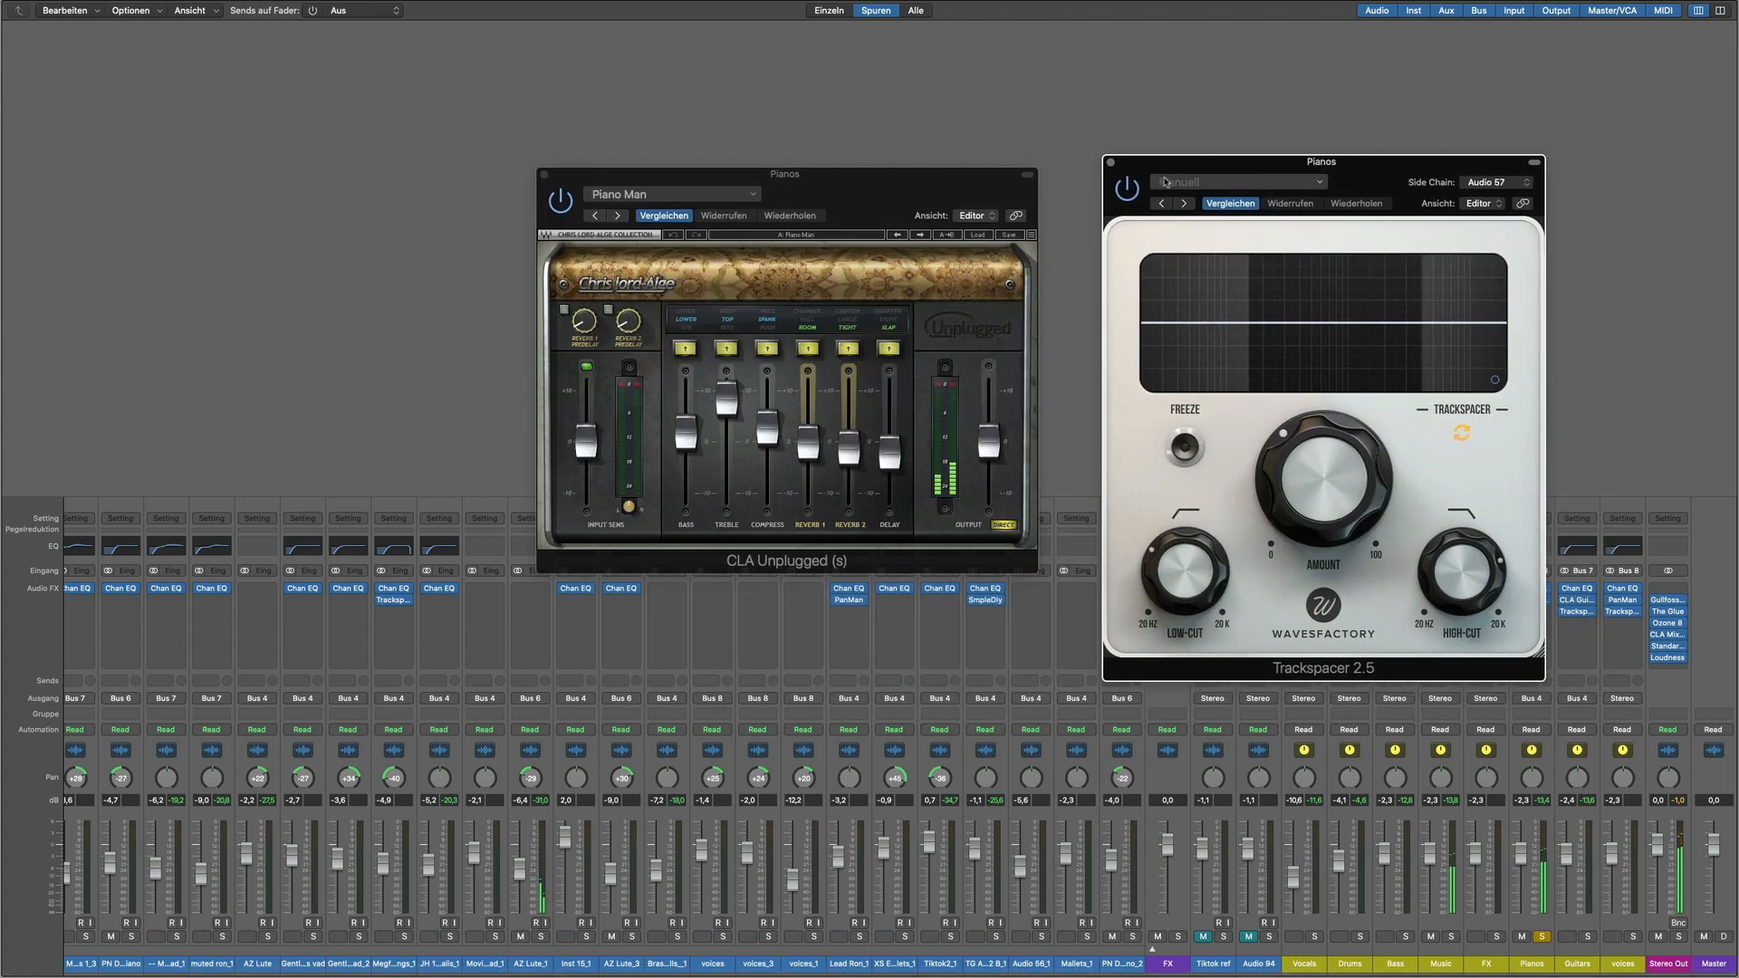
click(562, 207)
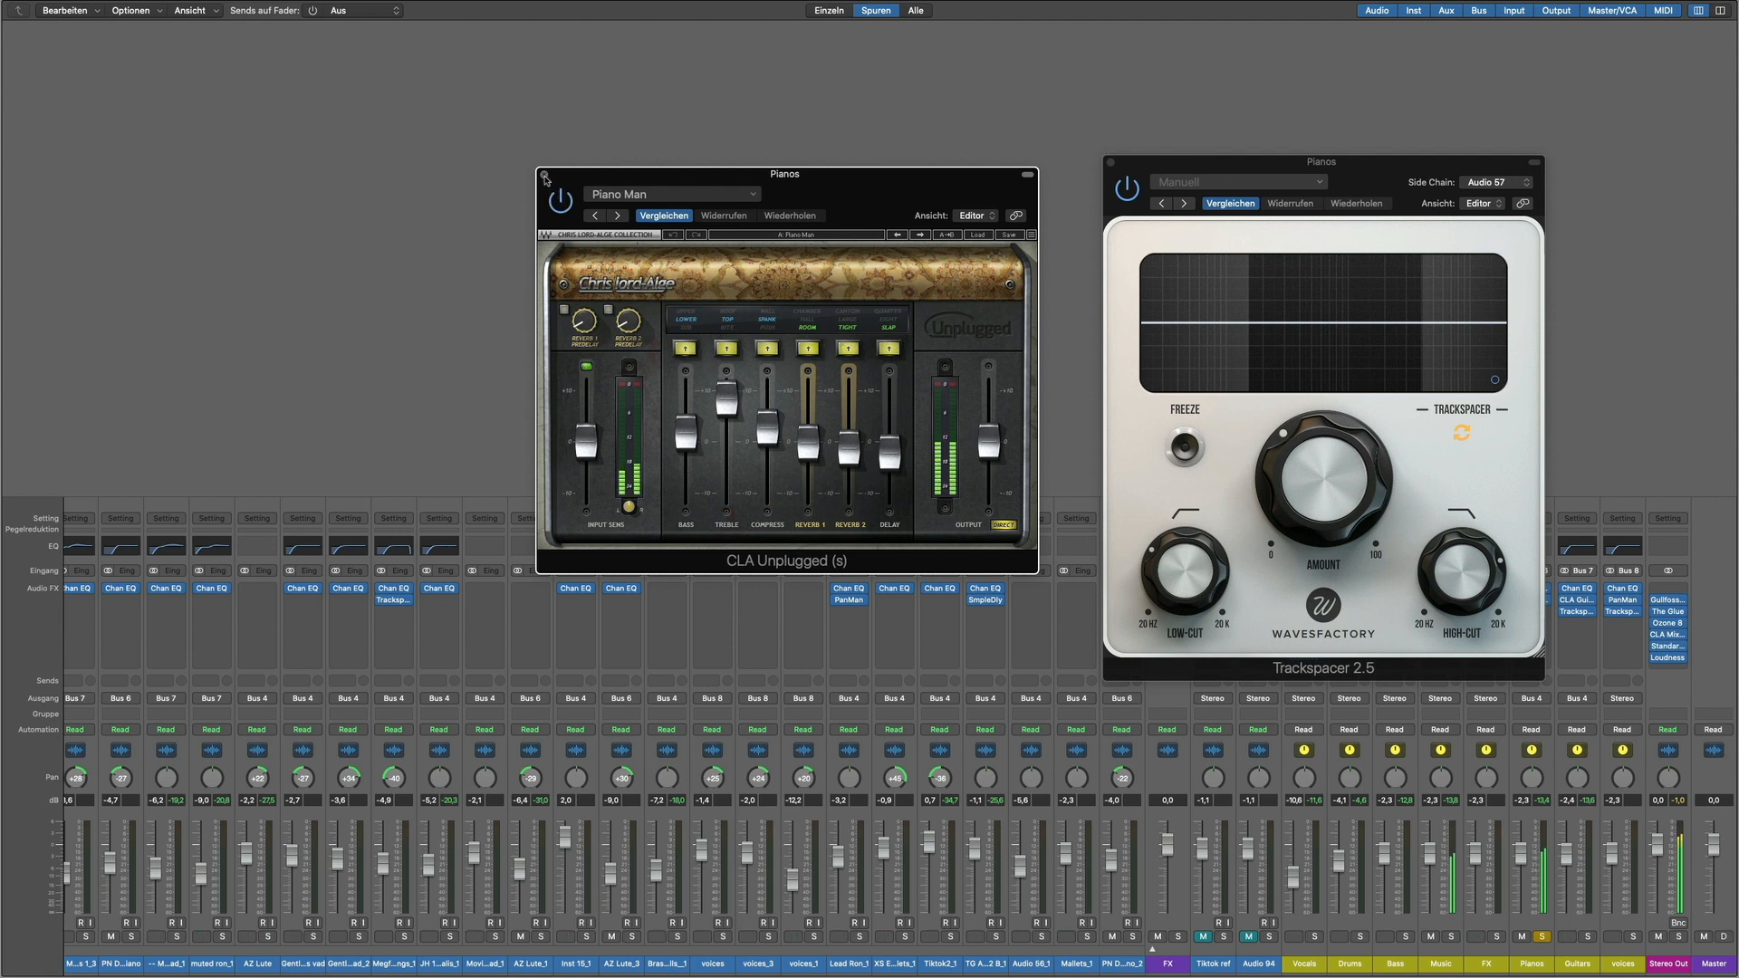
click(544, 175)
click(1111, 164)
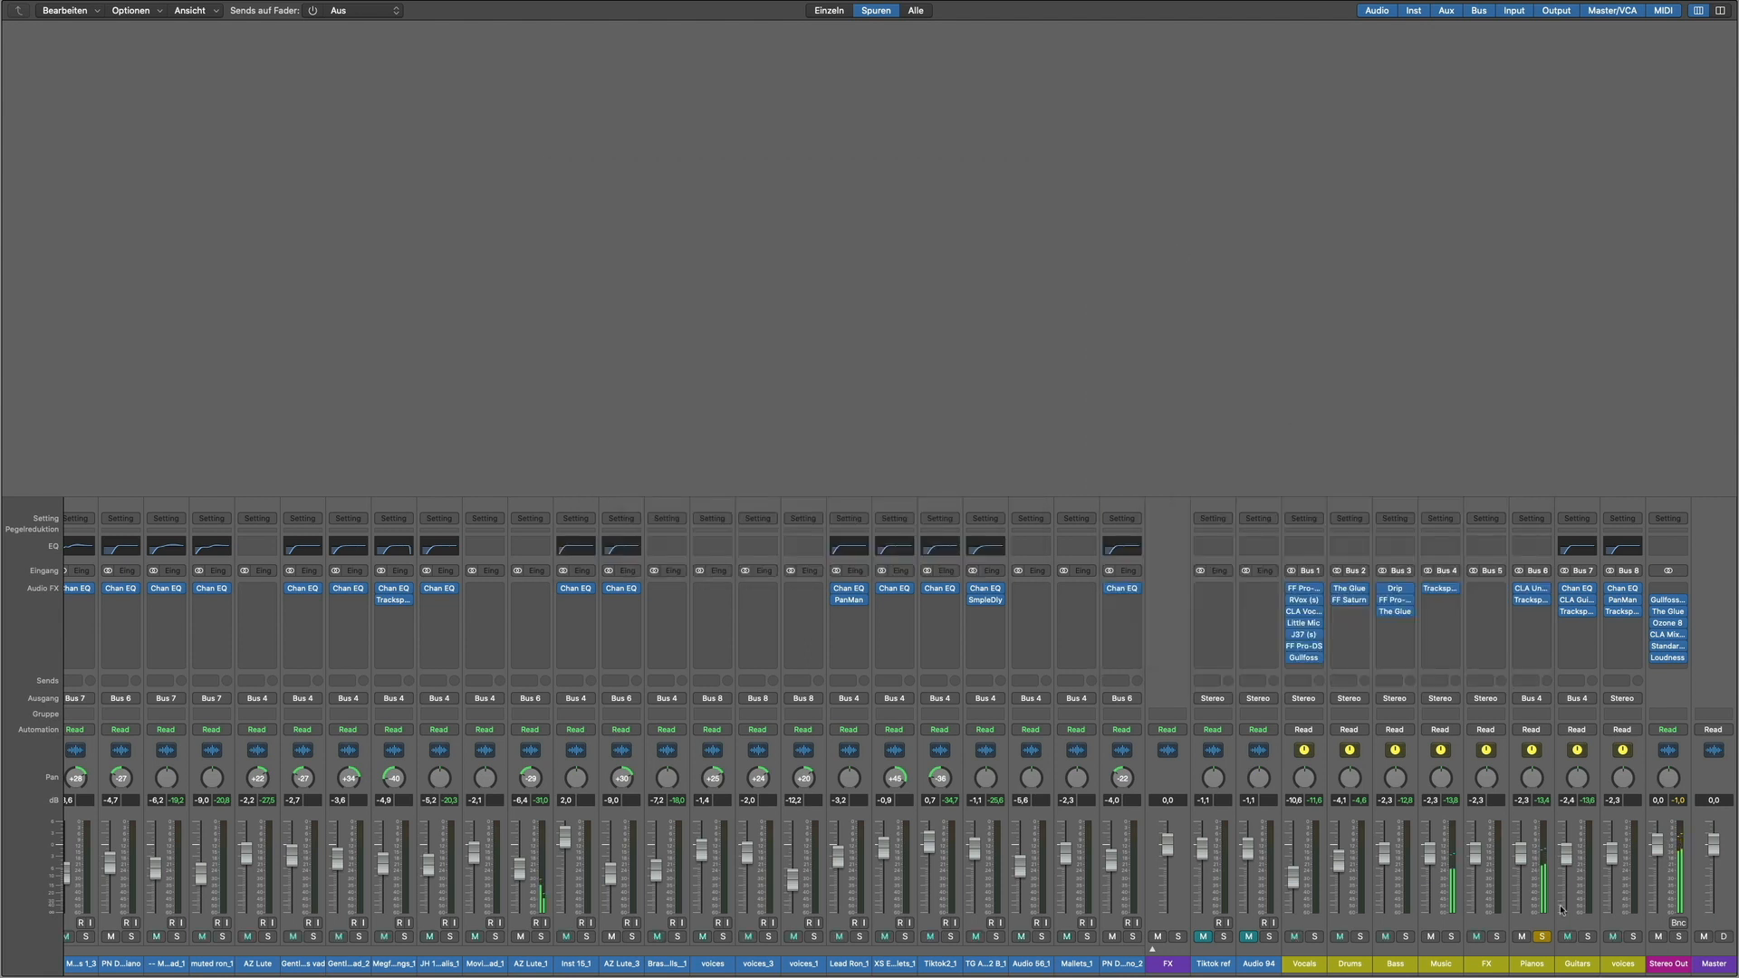
Step: Solo the Guitars bus instead of Pianos, and open its Channel EQ, CLA Guitars and Trackspacer windows side by side
click(1542, 937)
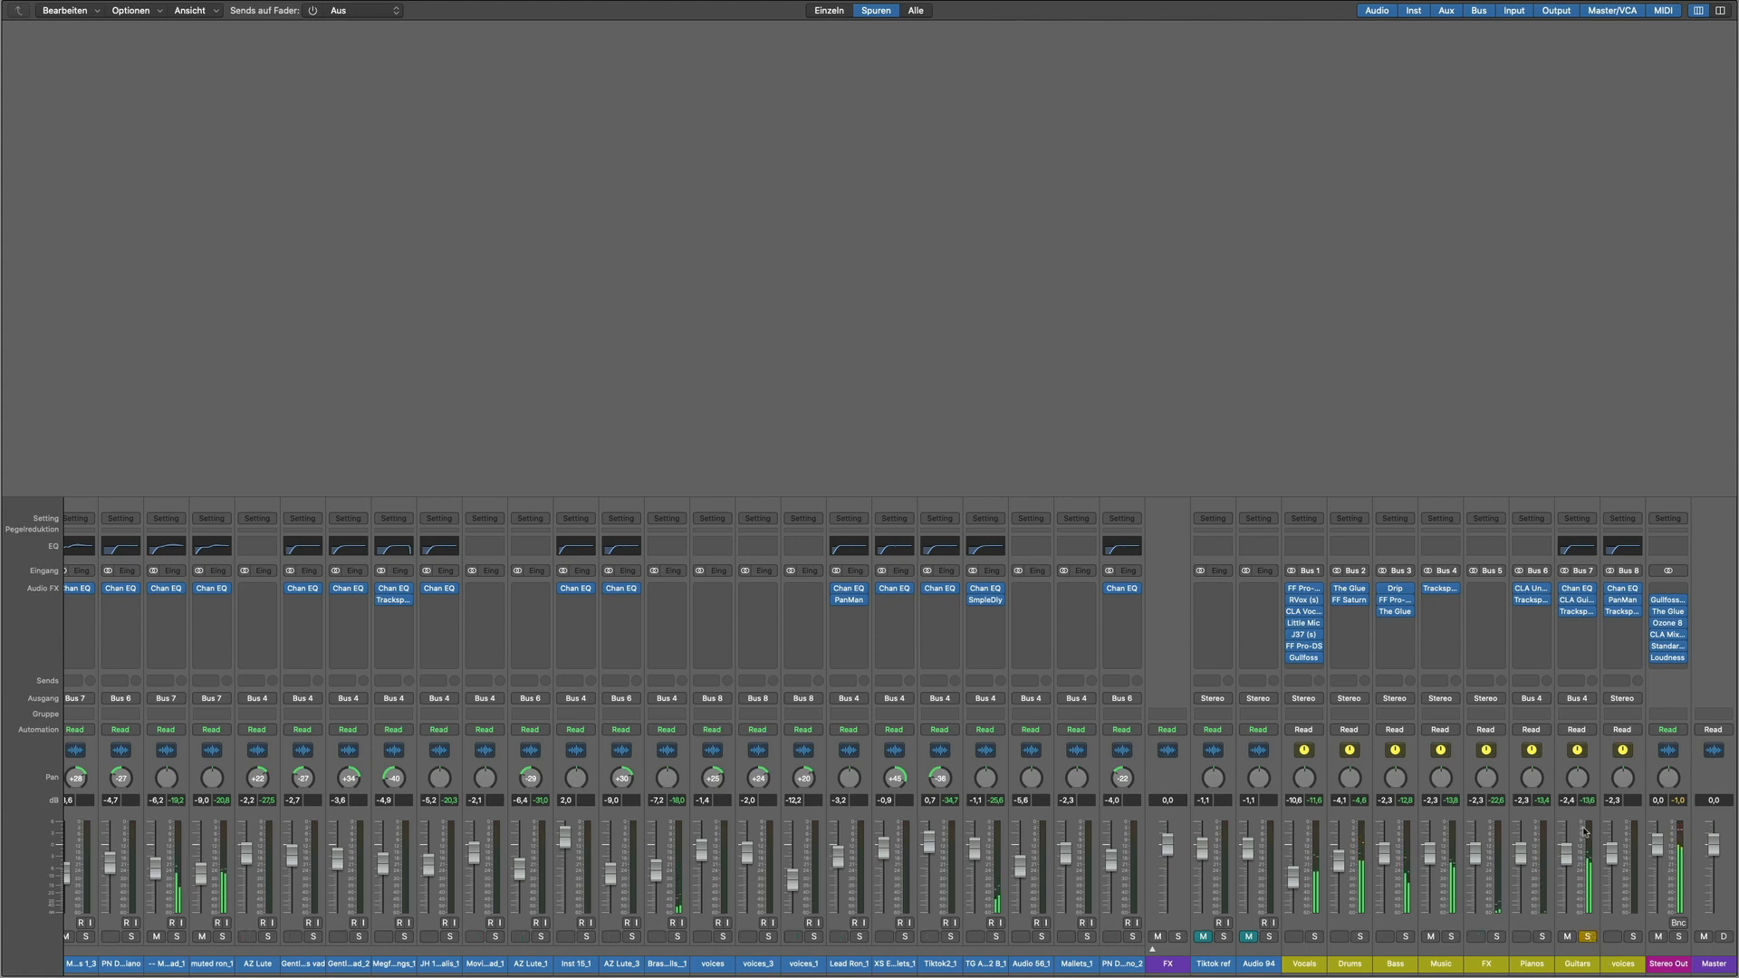
click(1580, 592)
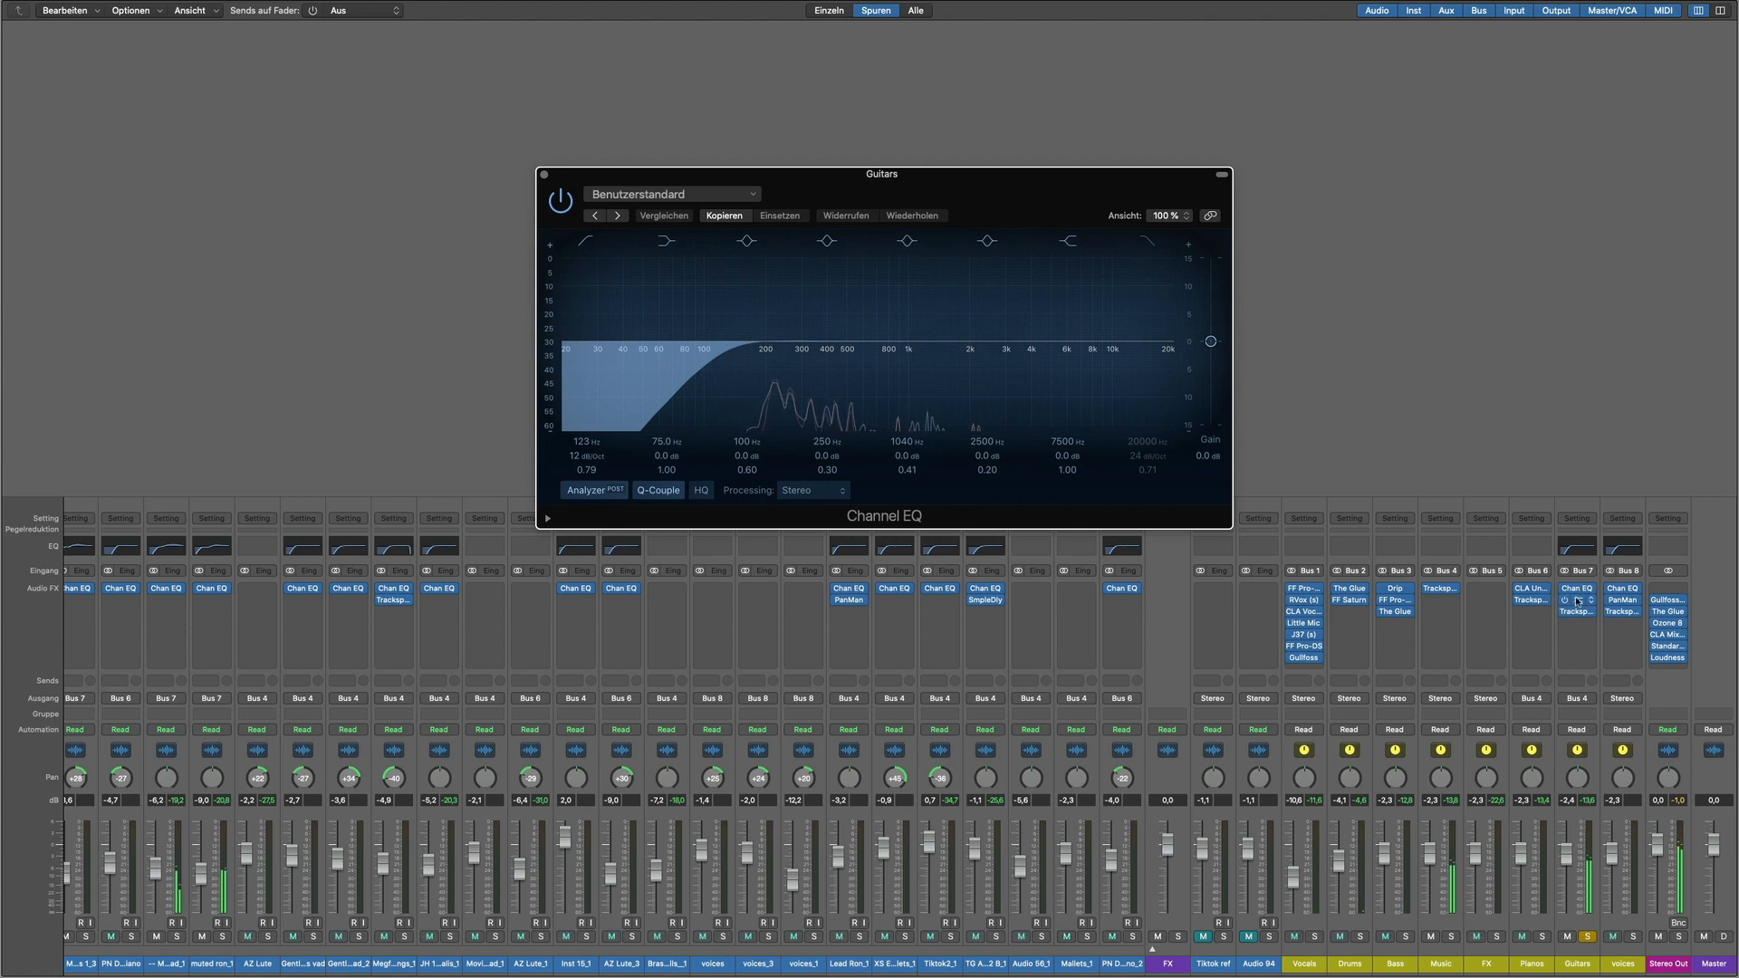
click(1579, 602)
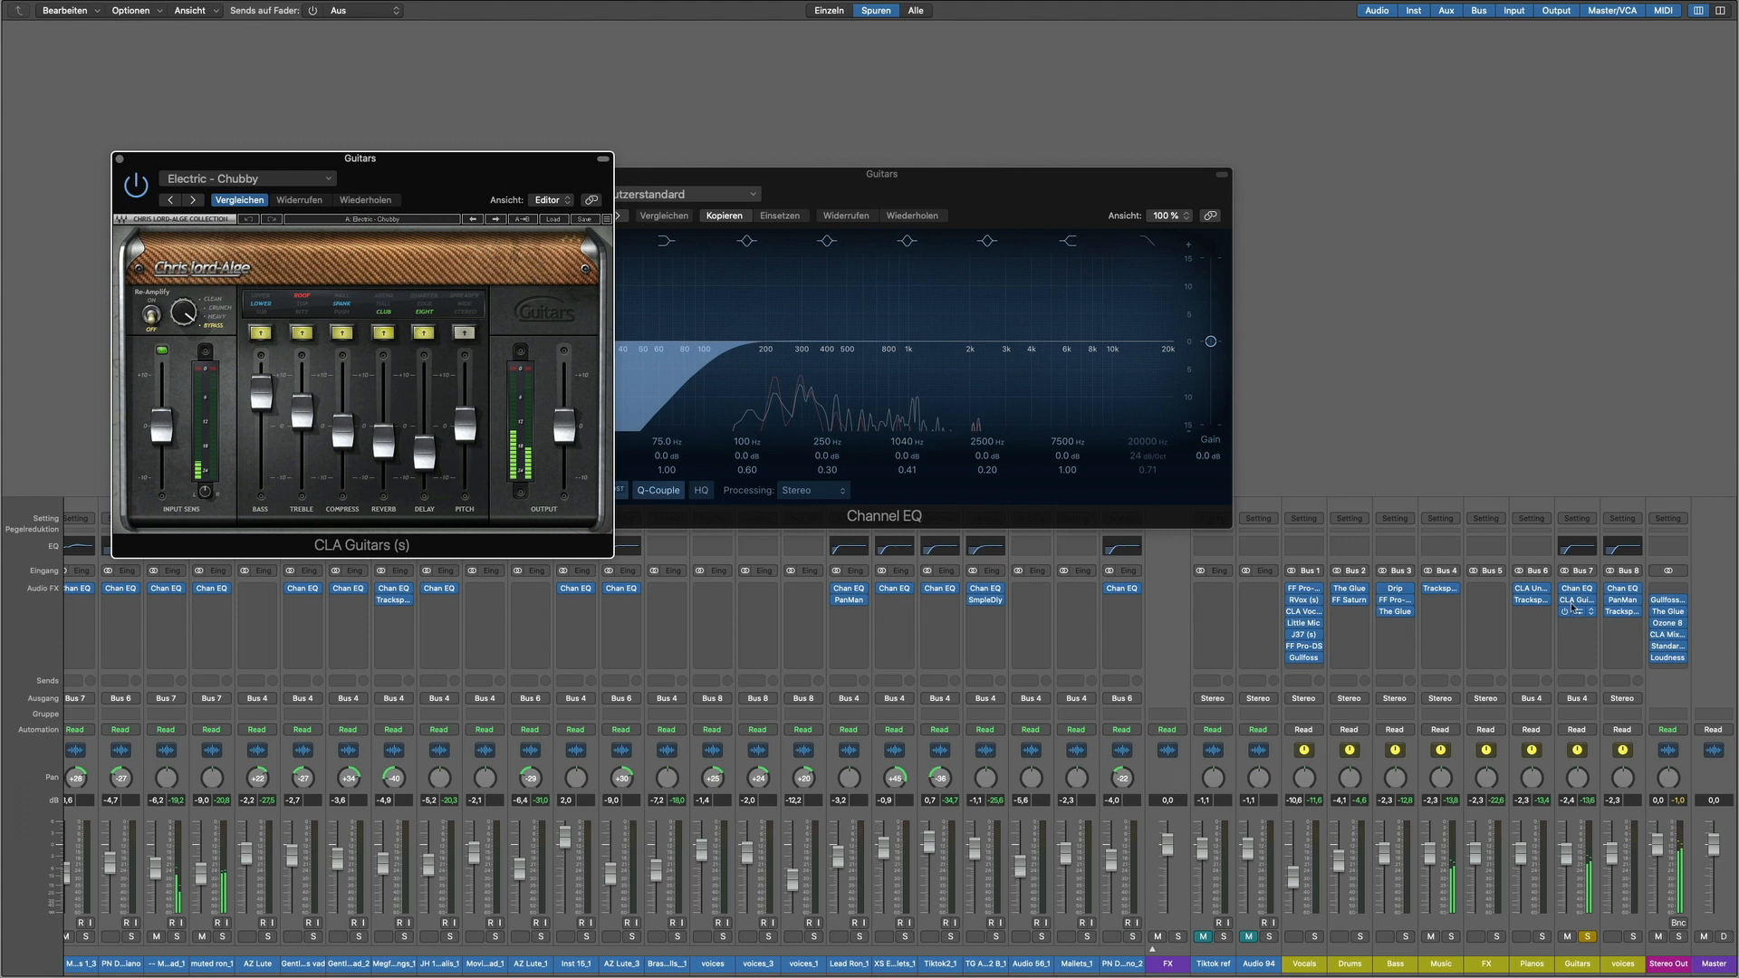
drag(808, 185, 1516, 117)
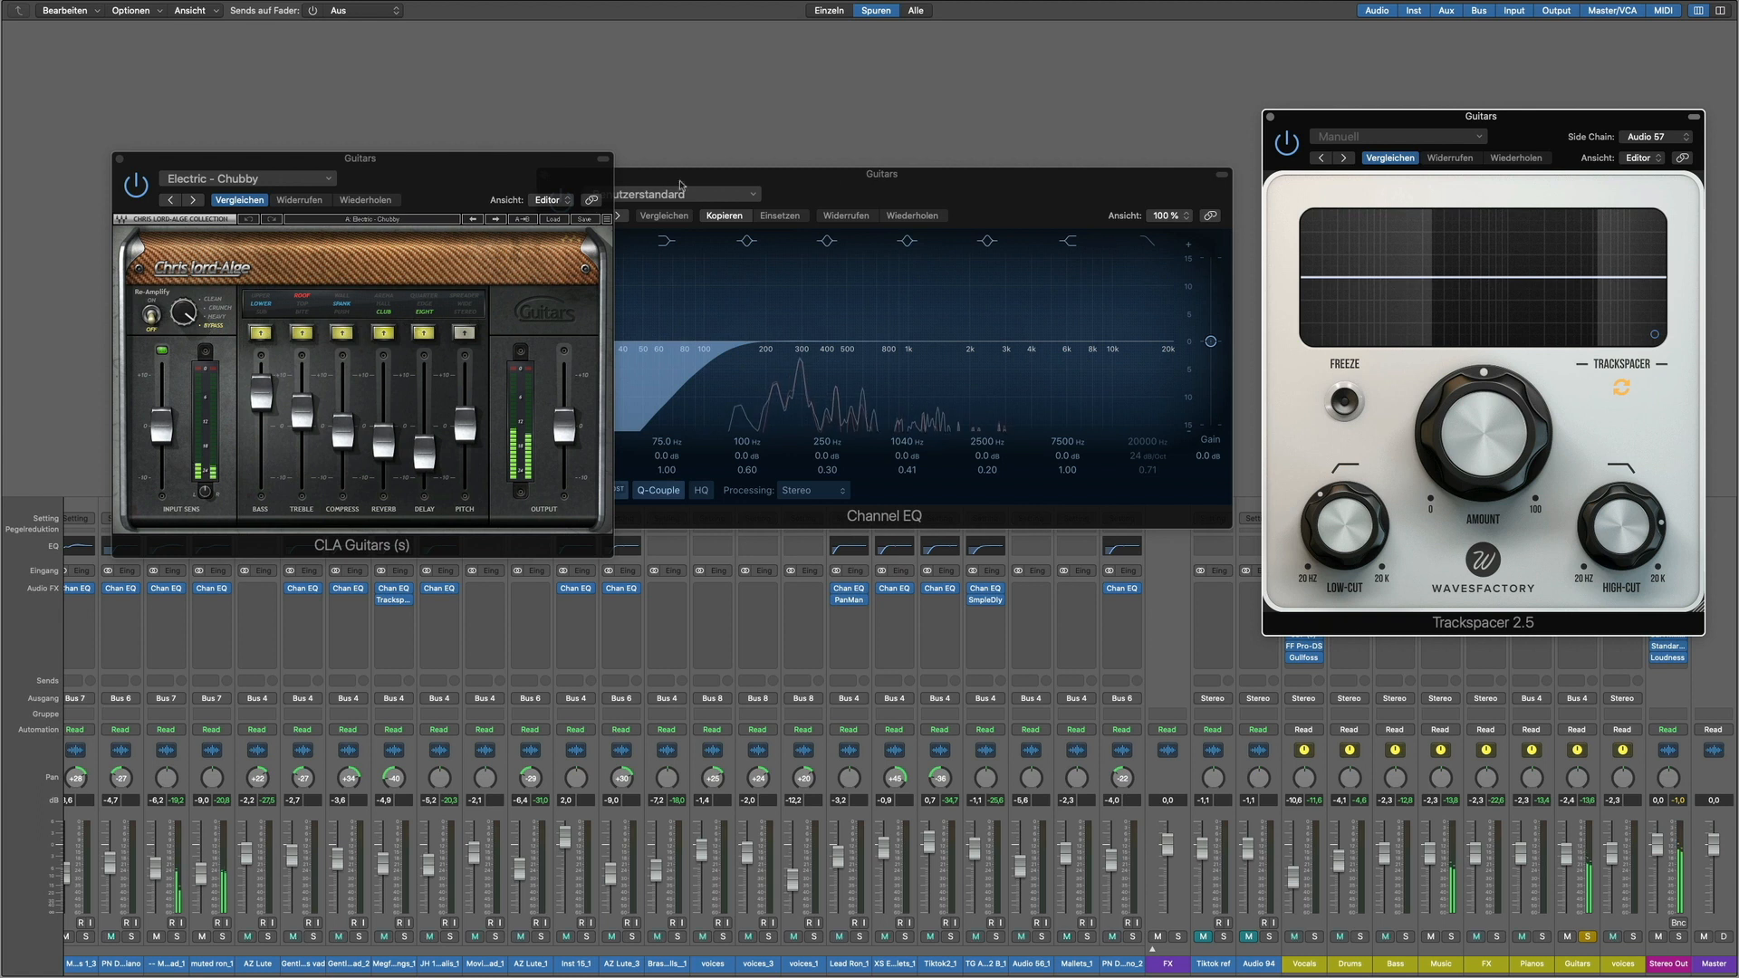
Step: Compare the Guitars bus with Channel EQ and CLA Guitars bypassed and re-enabled
click(835, 181)
click(559, 199)
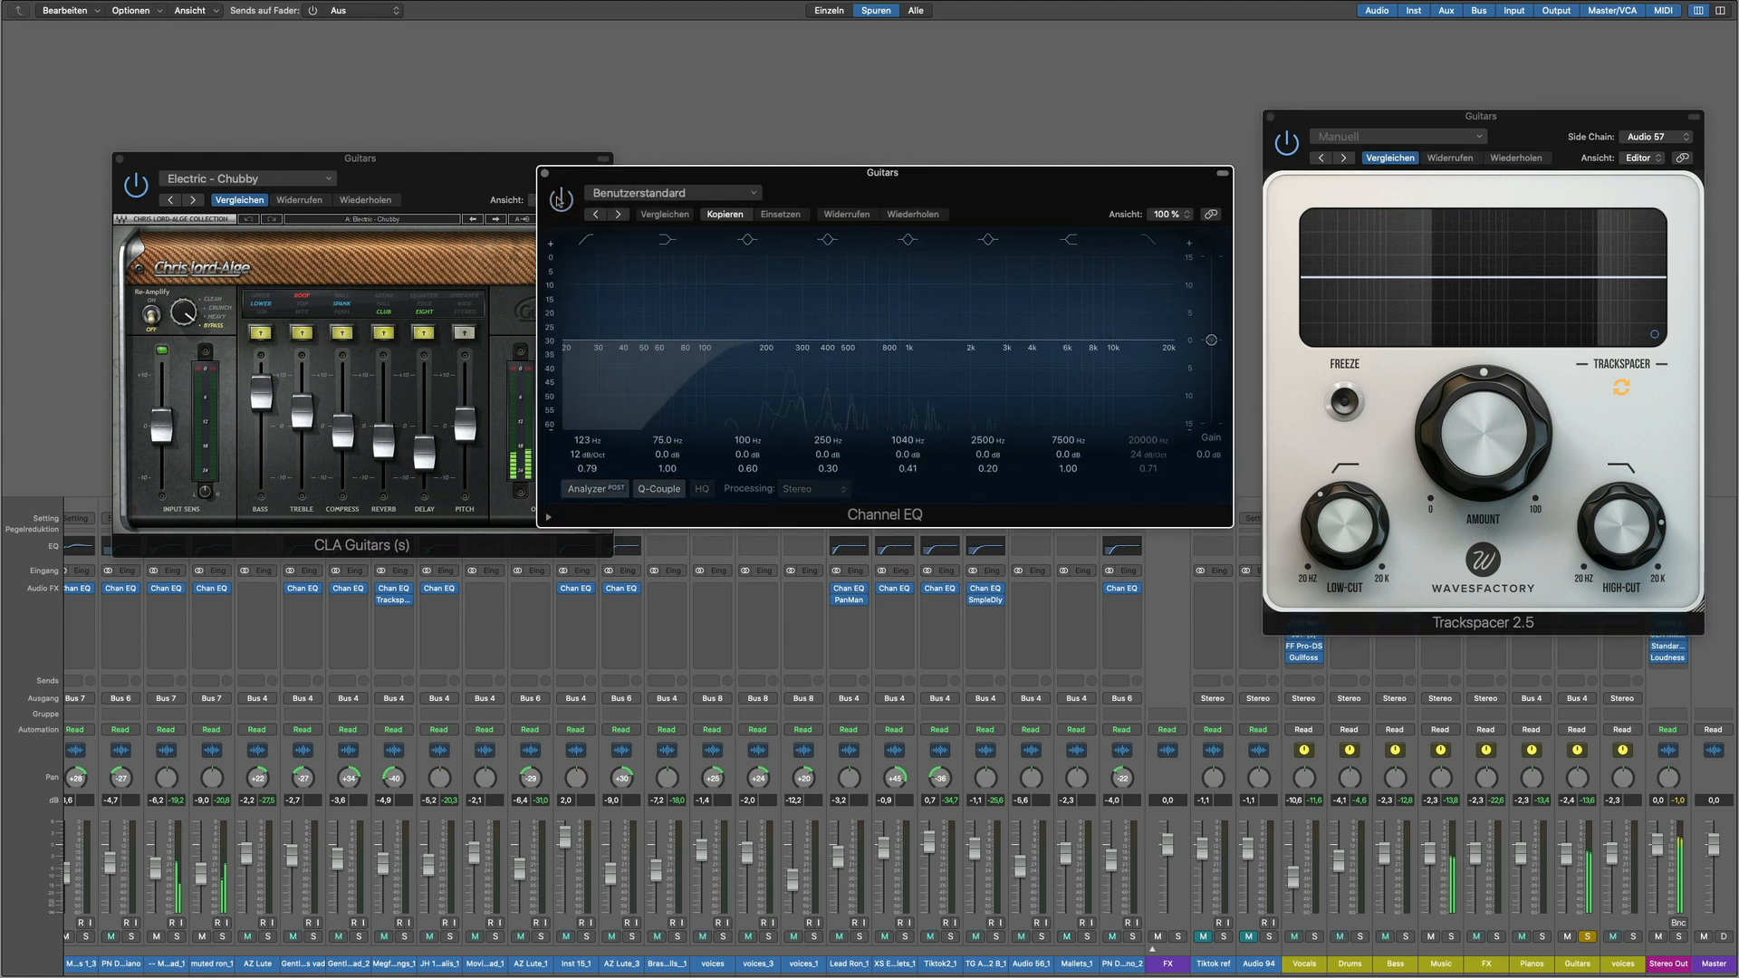
click(138, 188)
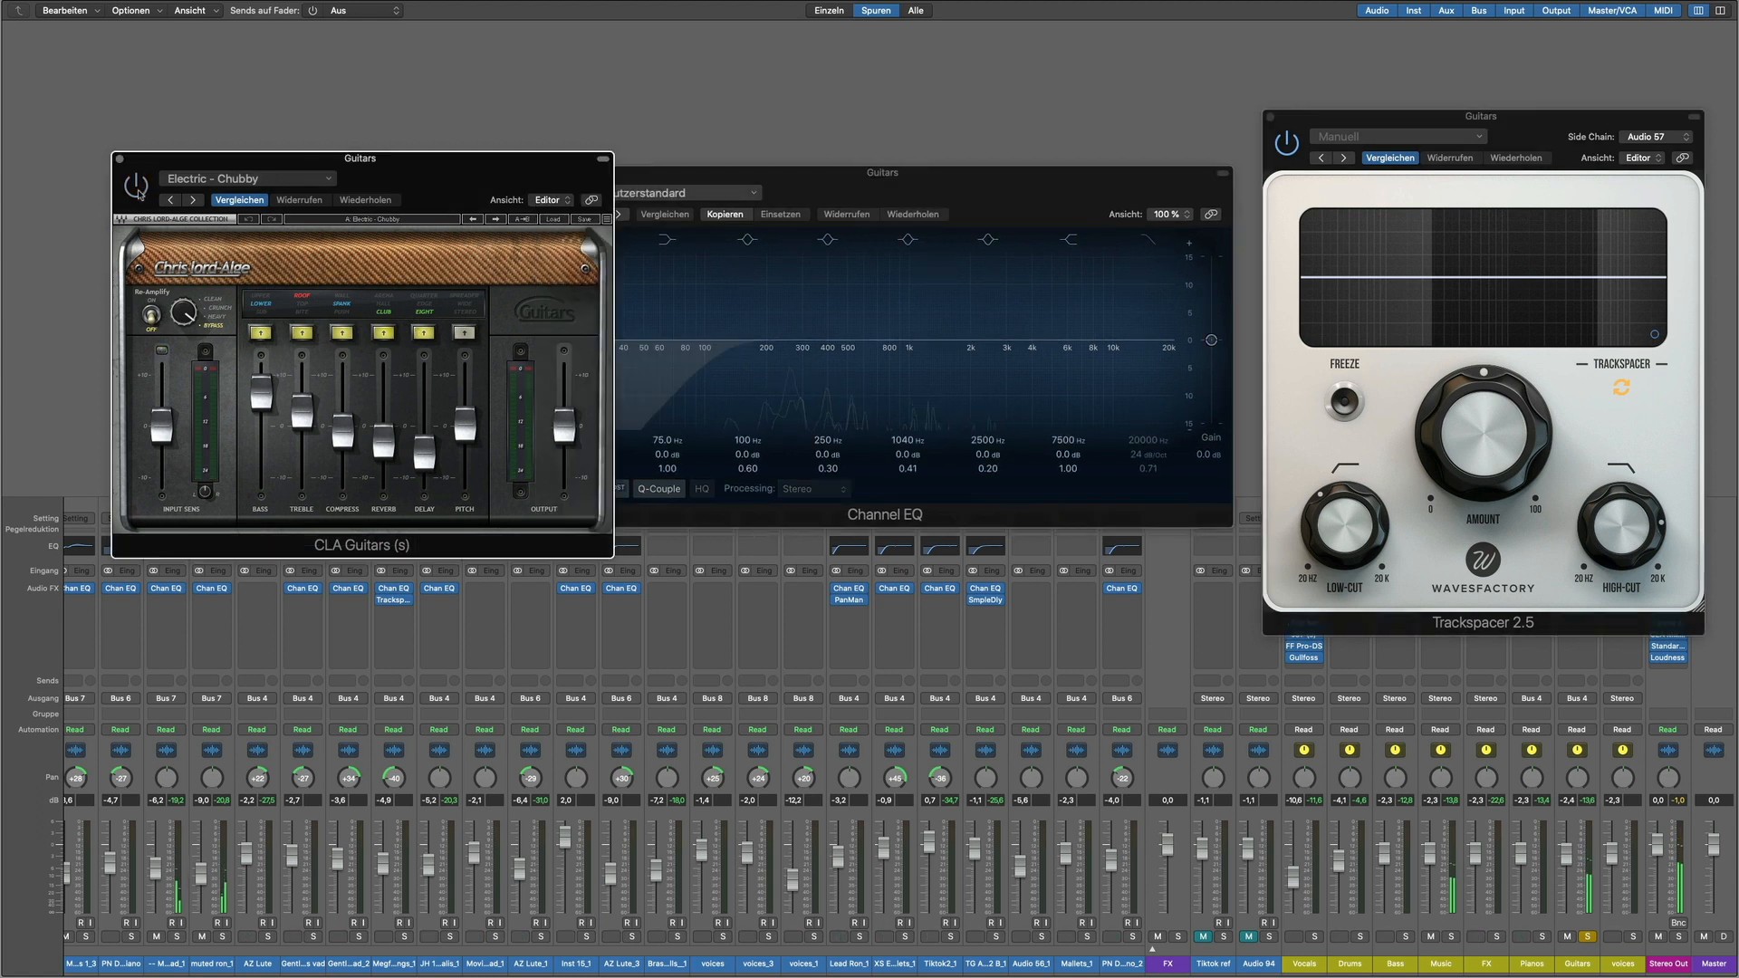
click(732, 182)
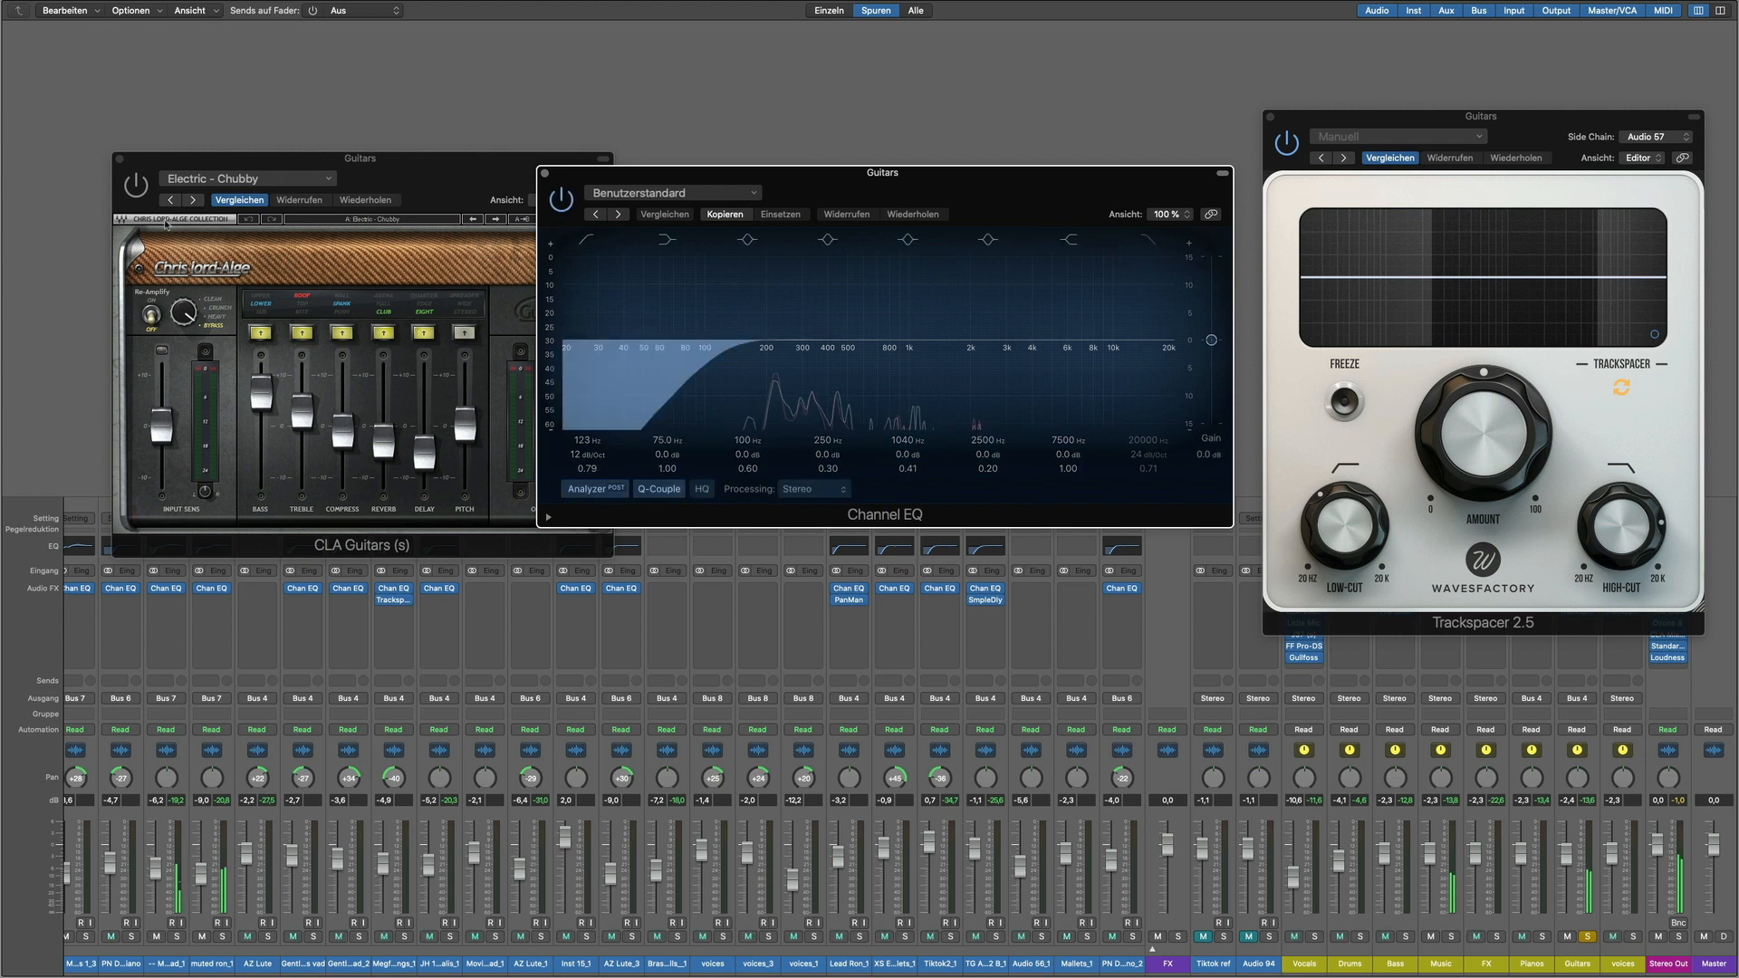
click(139, 197)
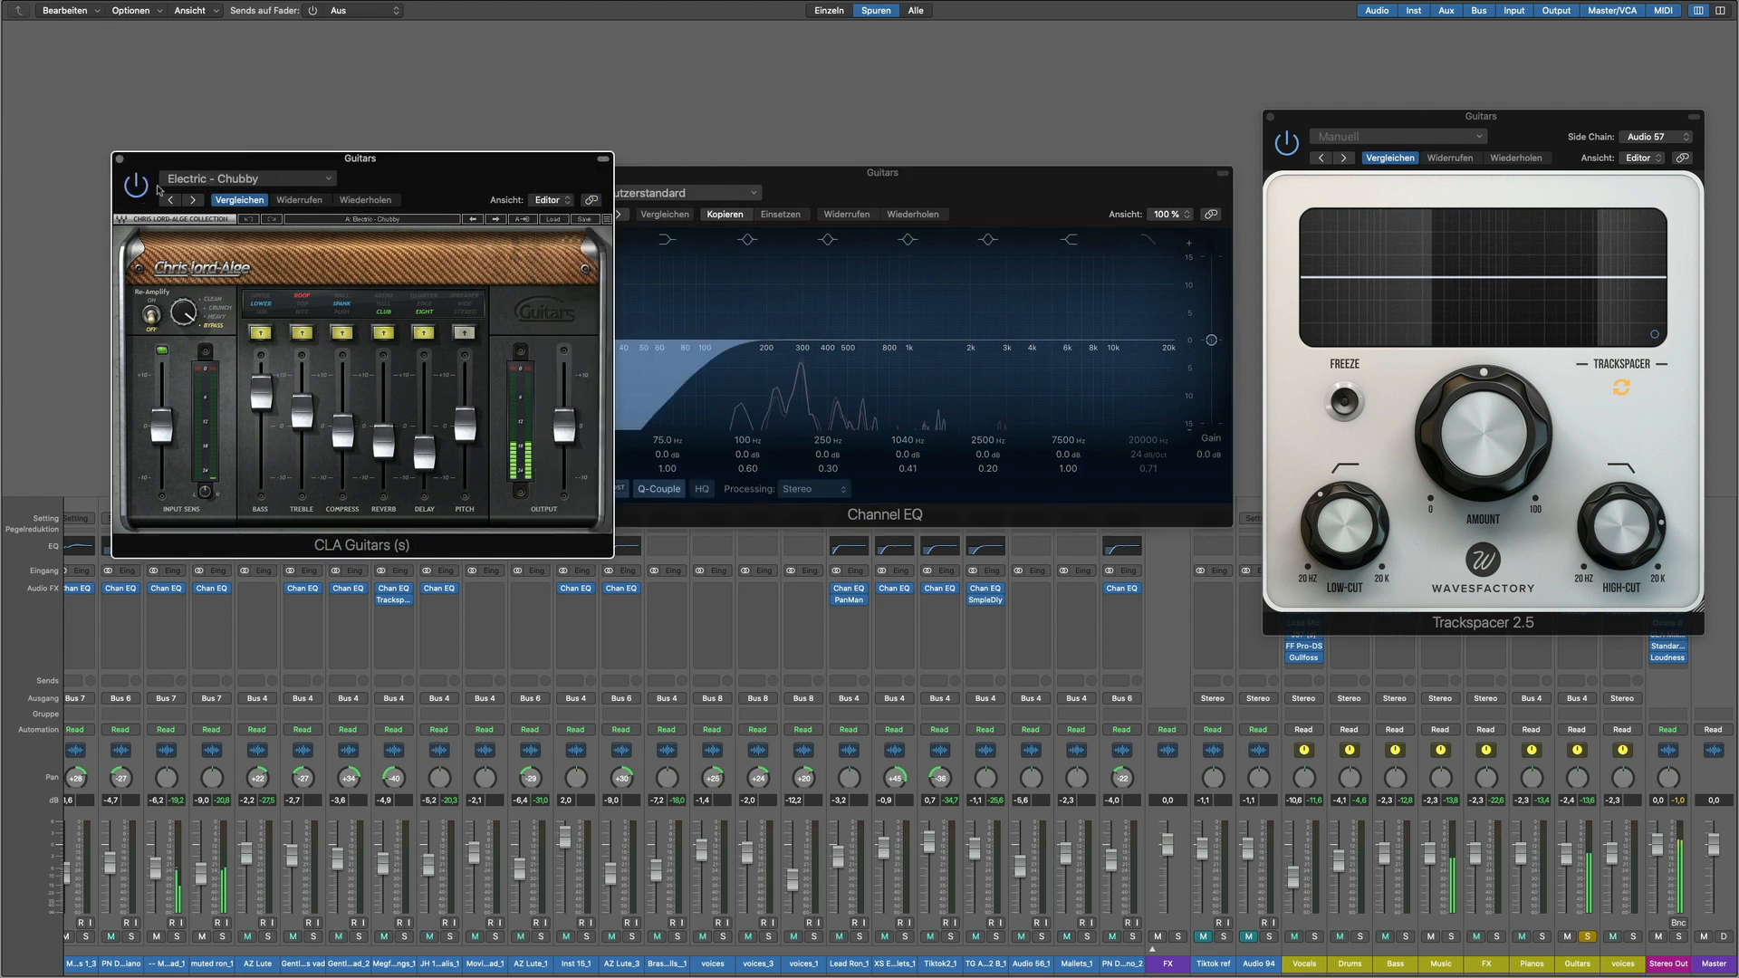
Step: Close the Trackspacer, CLA Guitars and Channel EQ windows of the Guitars bus
click(1271, 118)
key(super+w)
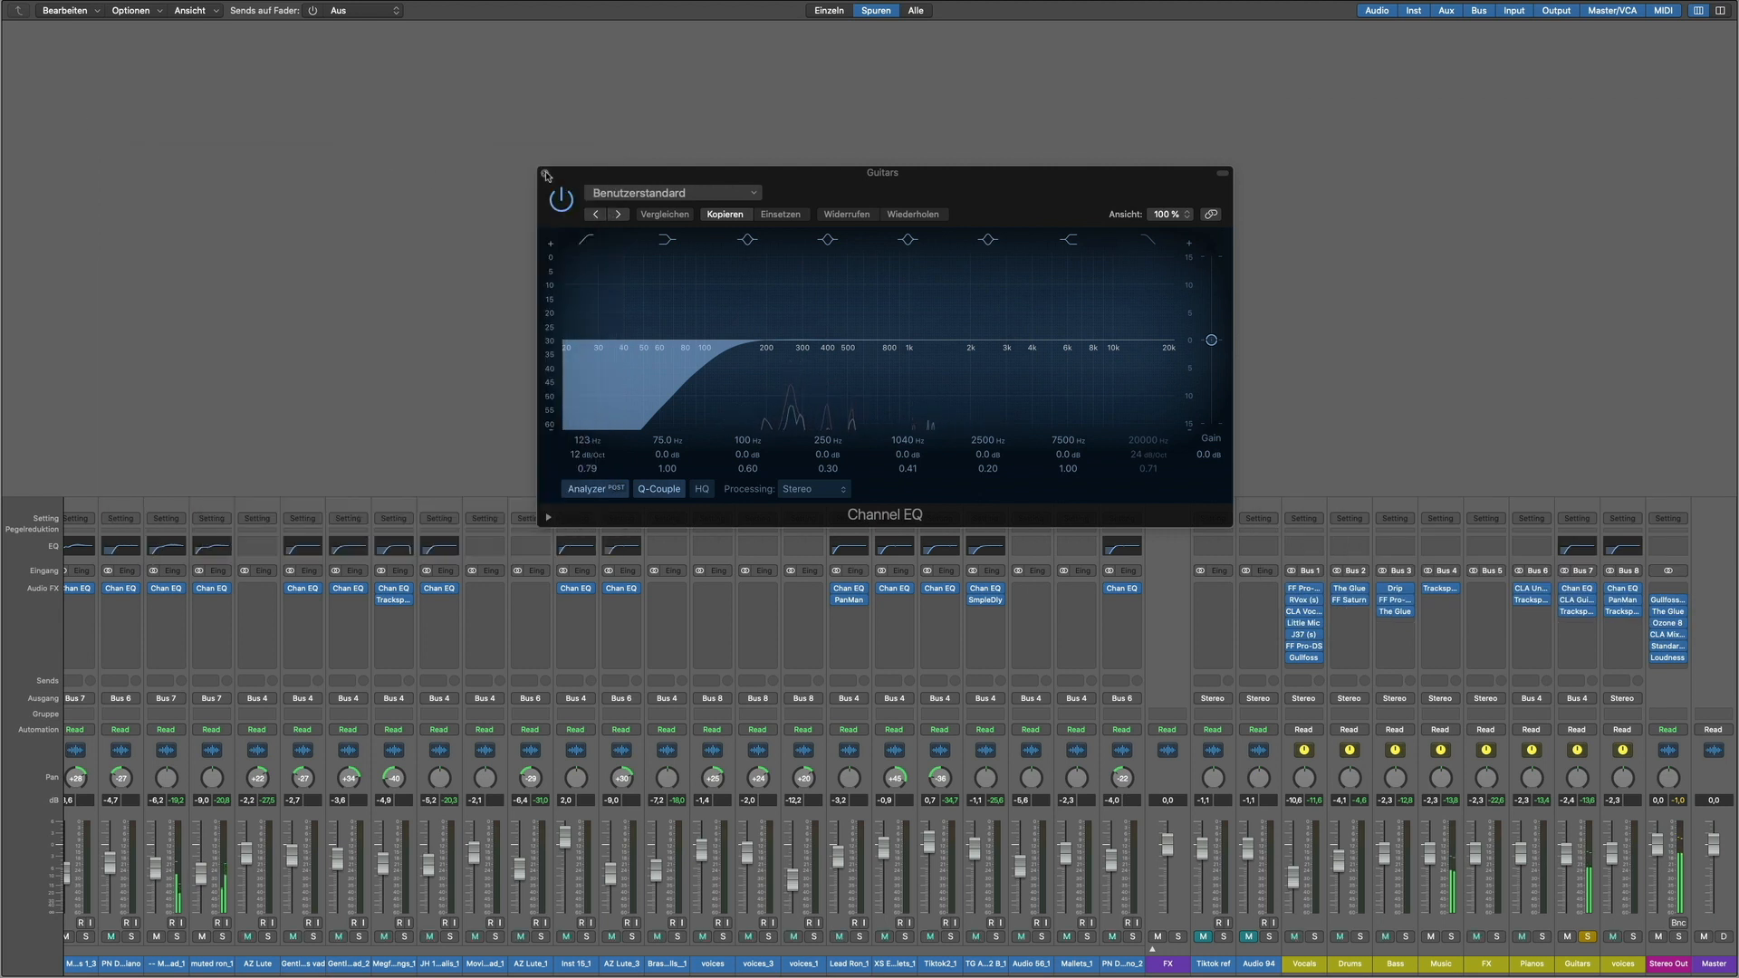
key(super+w)
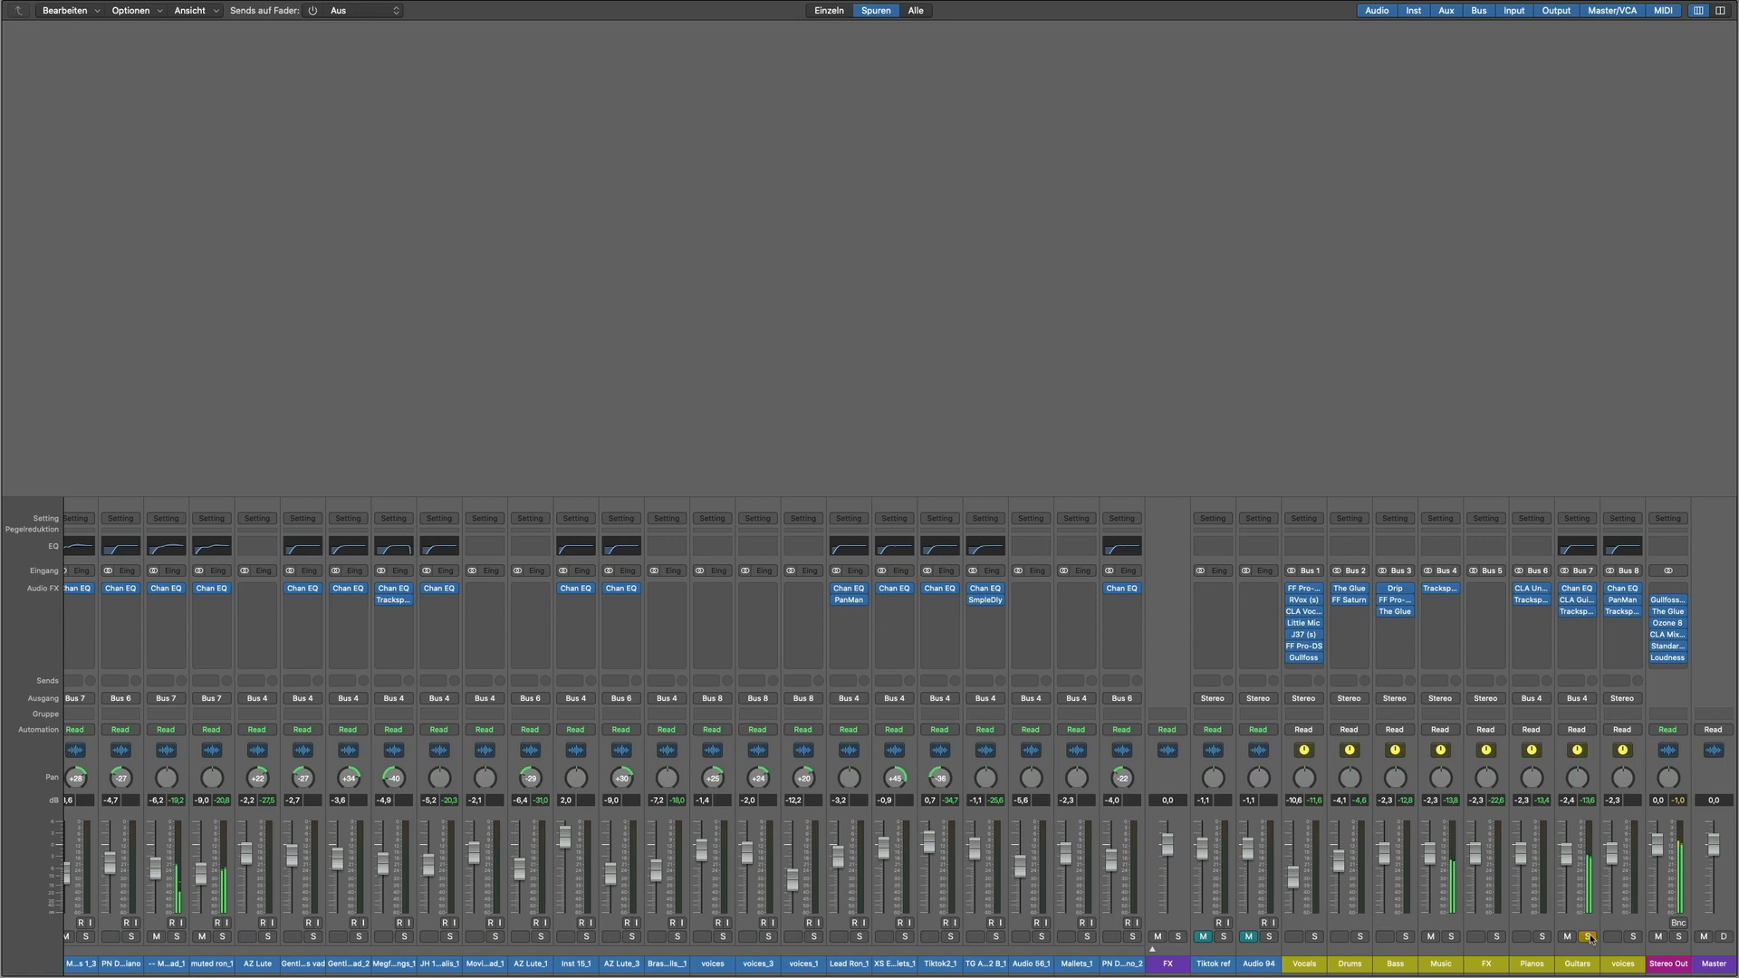
Step: Solo the voices bus instead of Guitars, listen to it, and clear its solo to return to the full mix
click(1631, 938)
click(1587, 937)
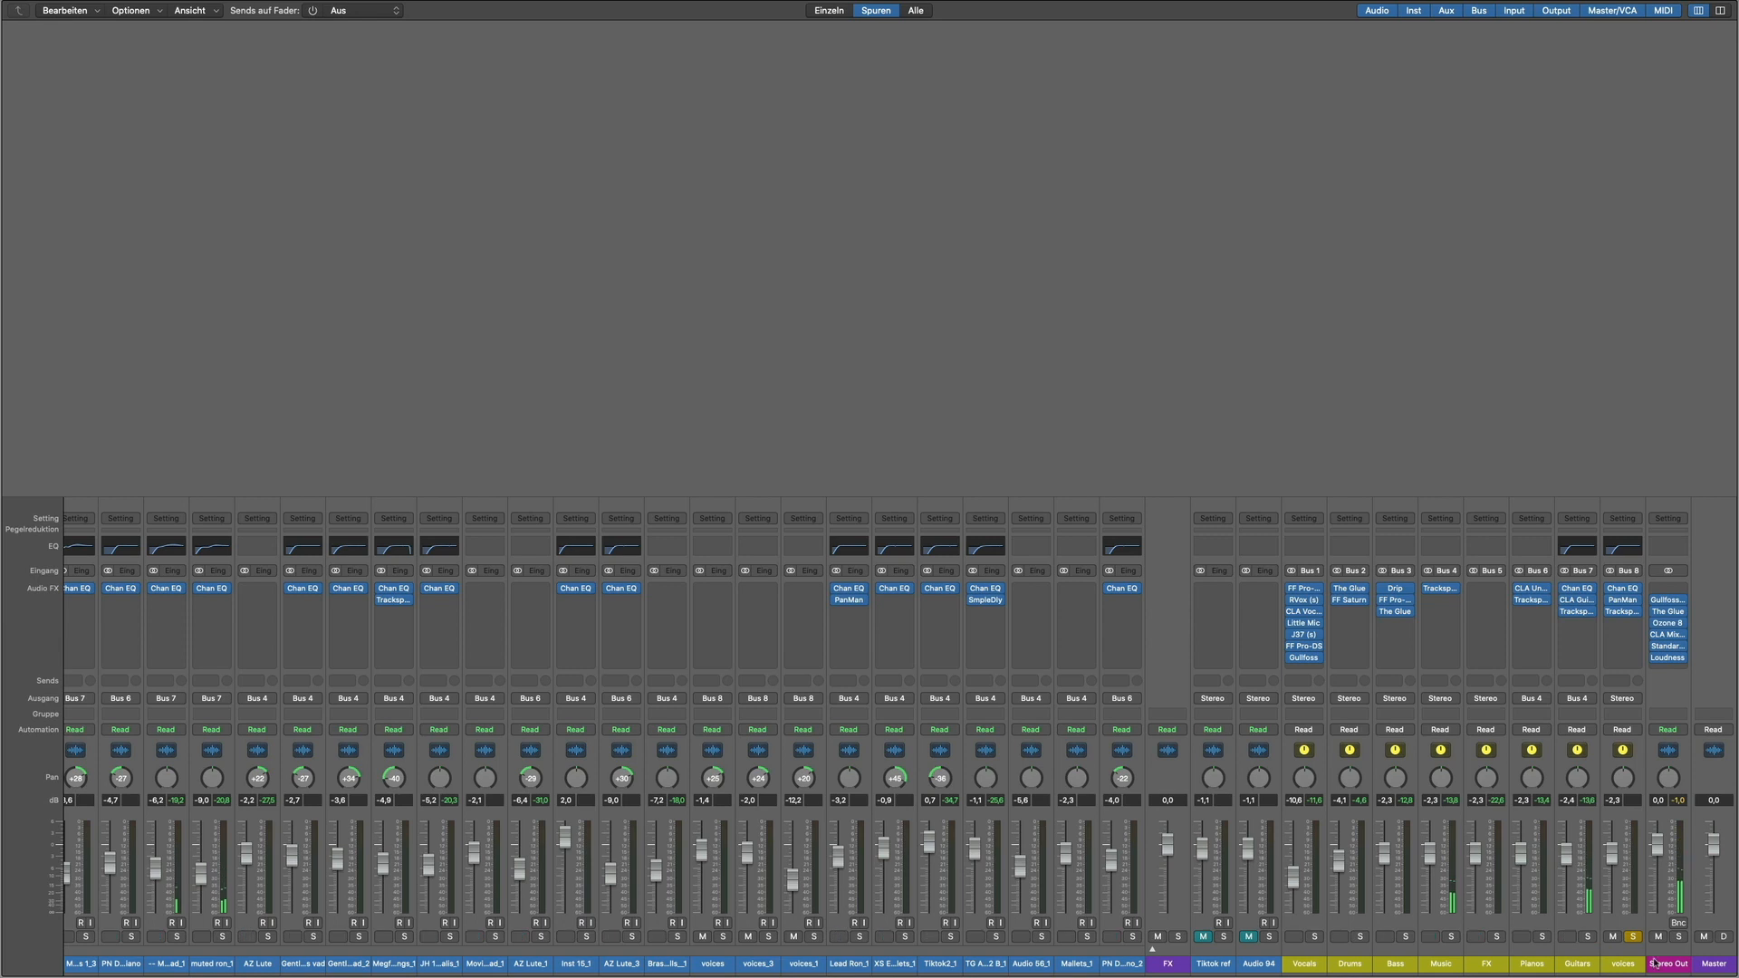
click(1633, 937)
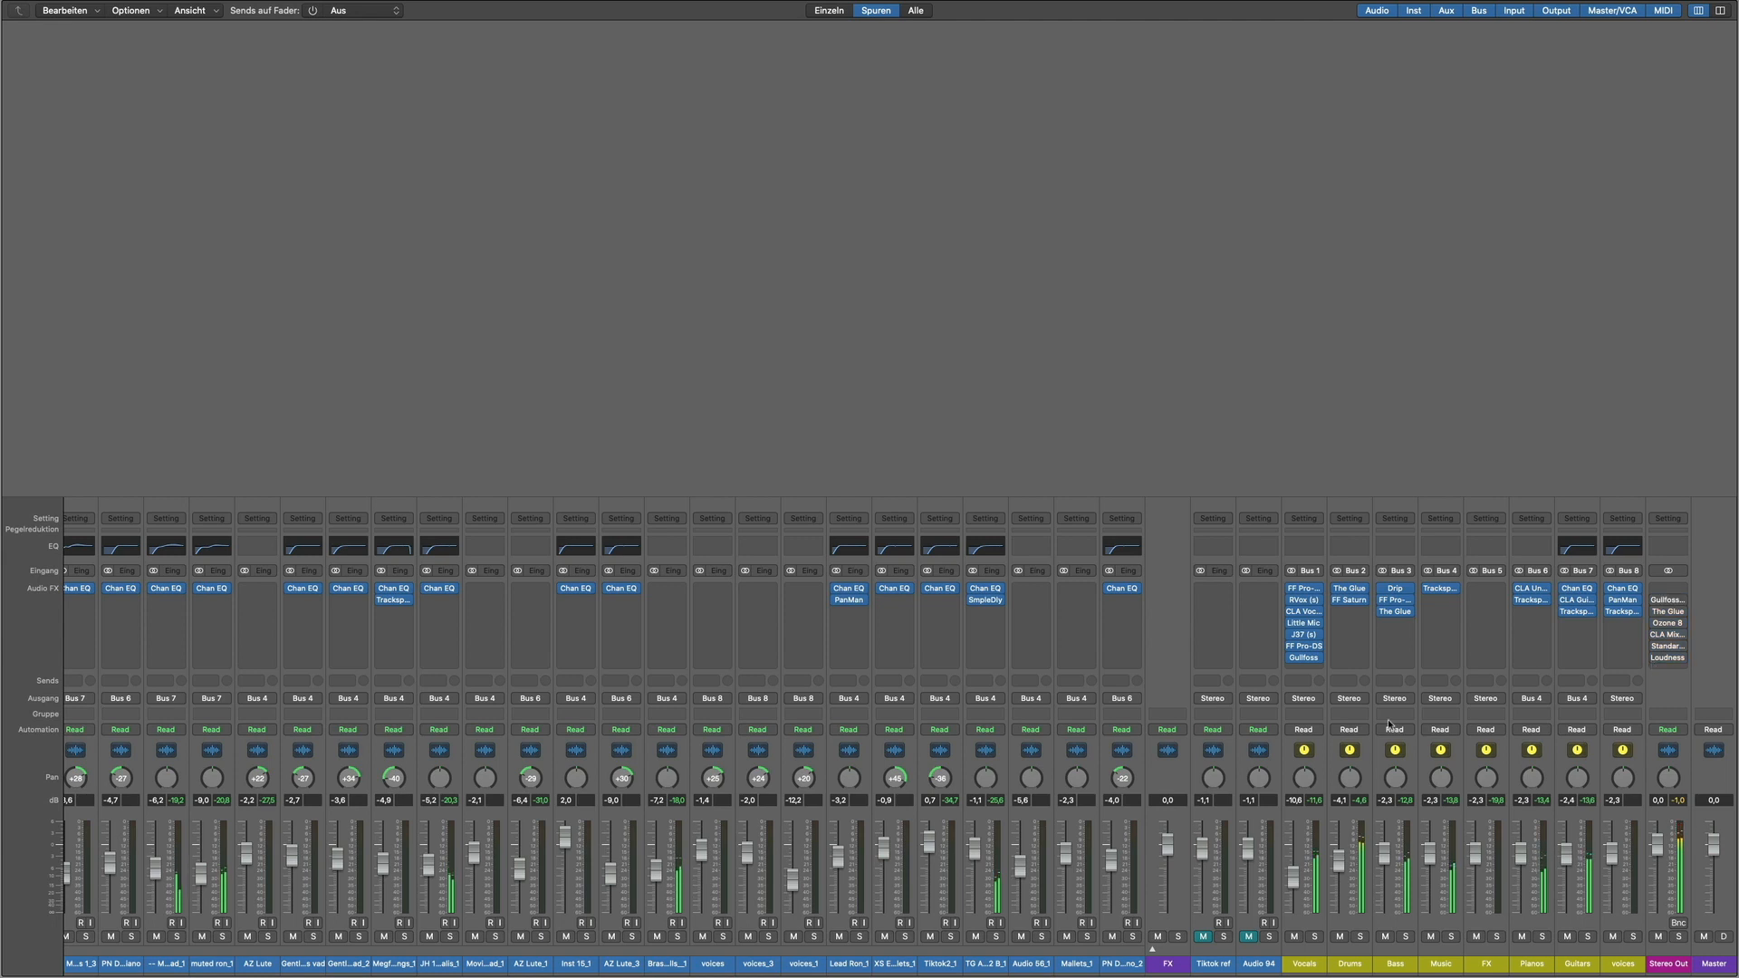
Step: Switch on and open Gullfoss Master, The Glue and Ozone 8 on the Stereo Out, keeping The Glue and Ozone 8 windows side by side
click(1671, 603)
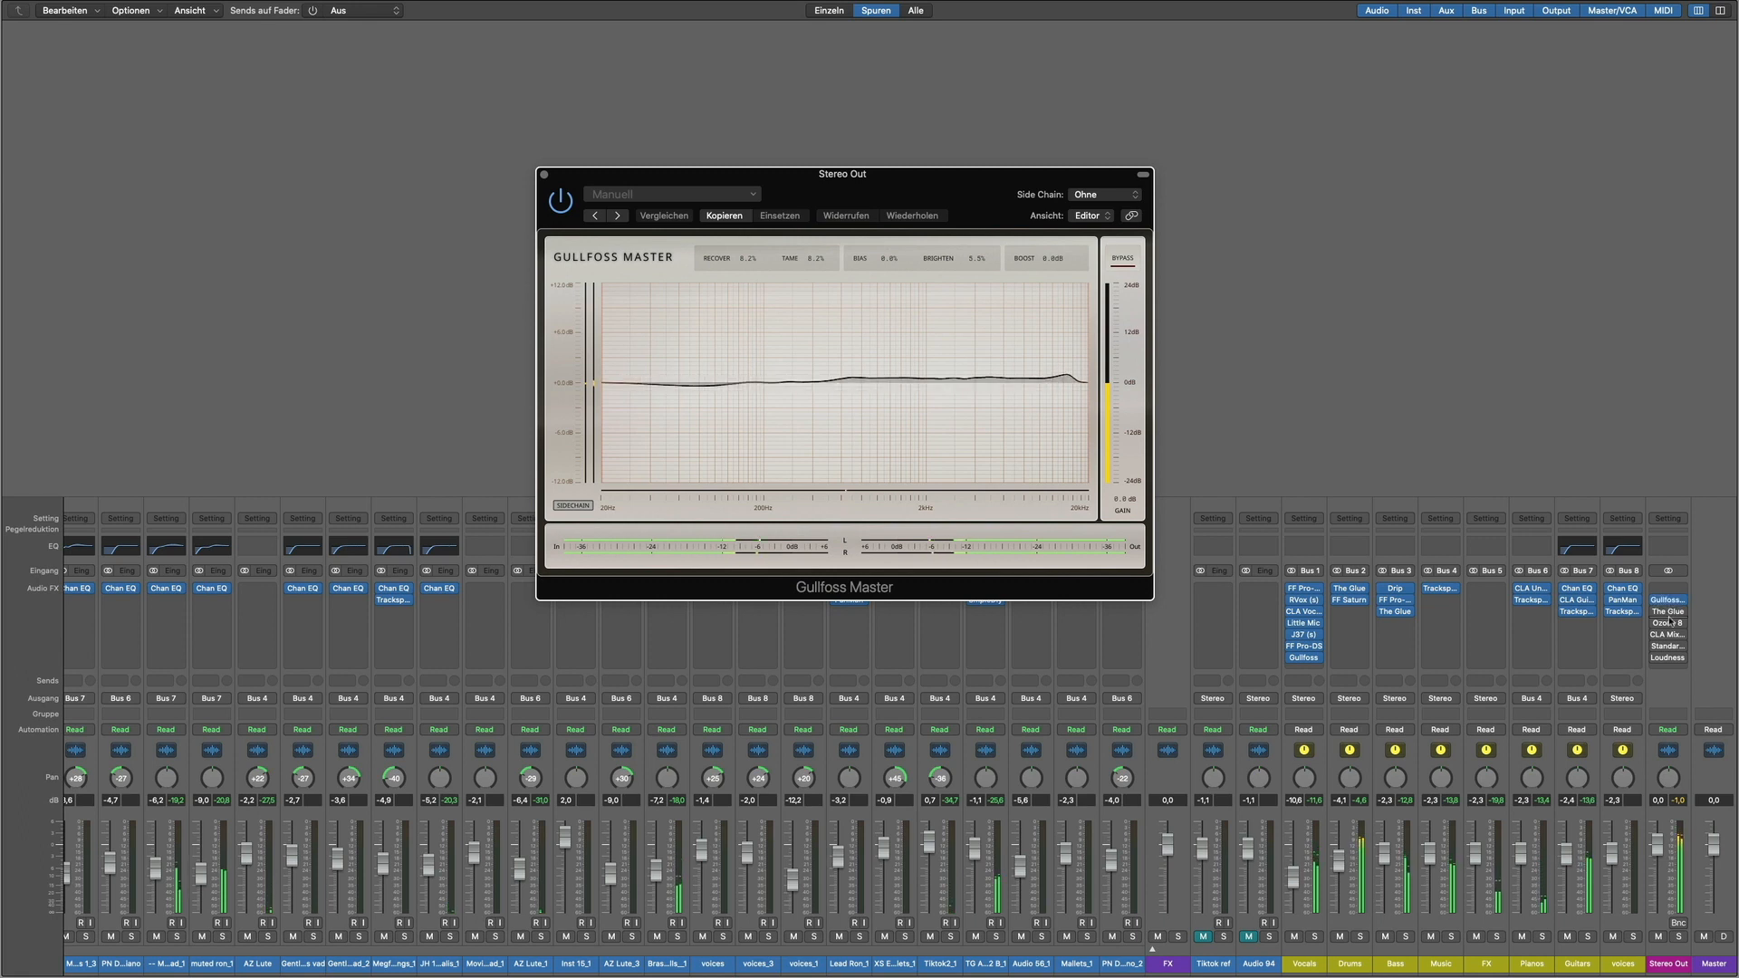
click(1671, 613)
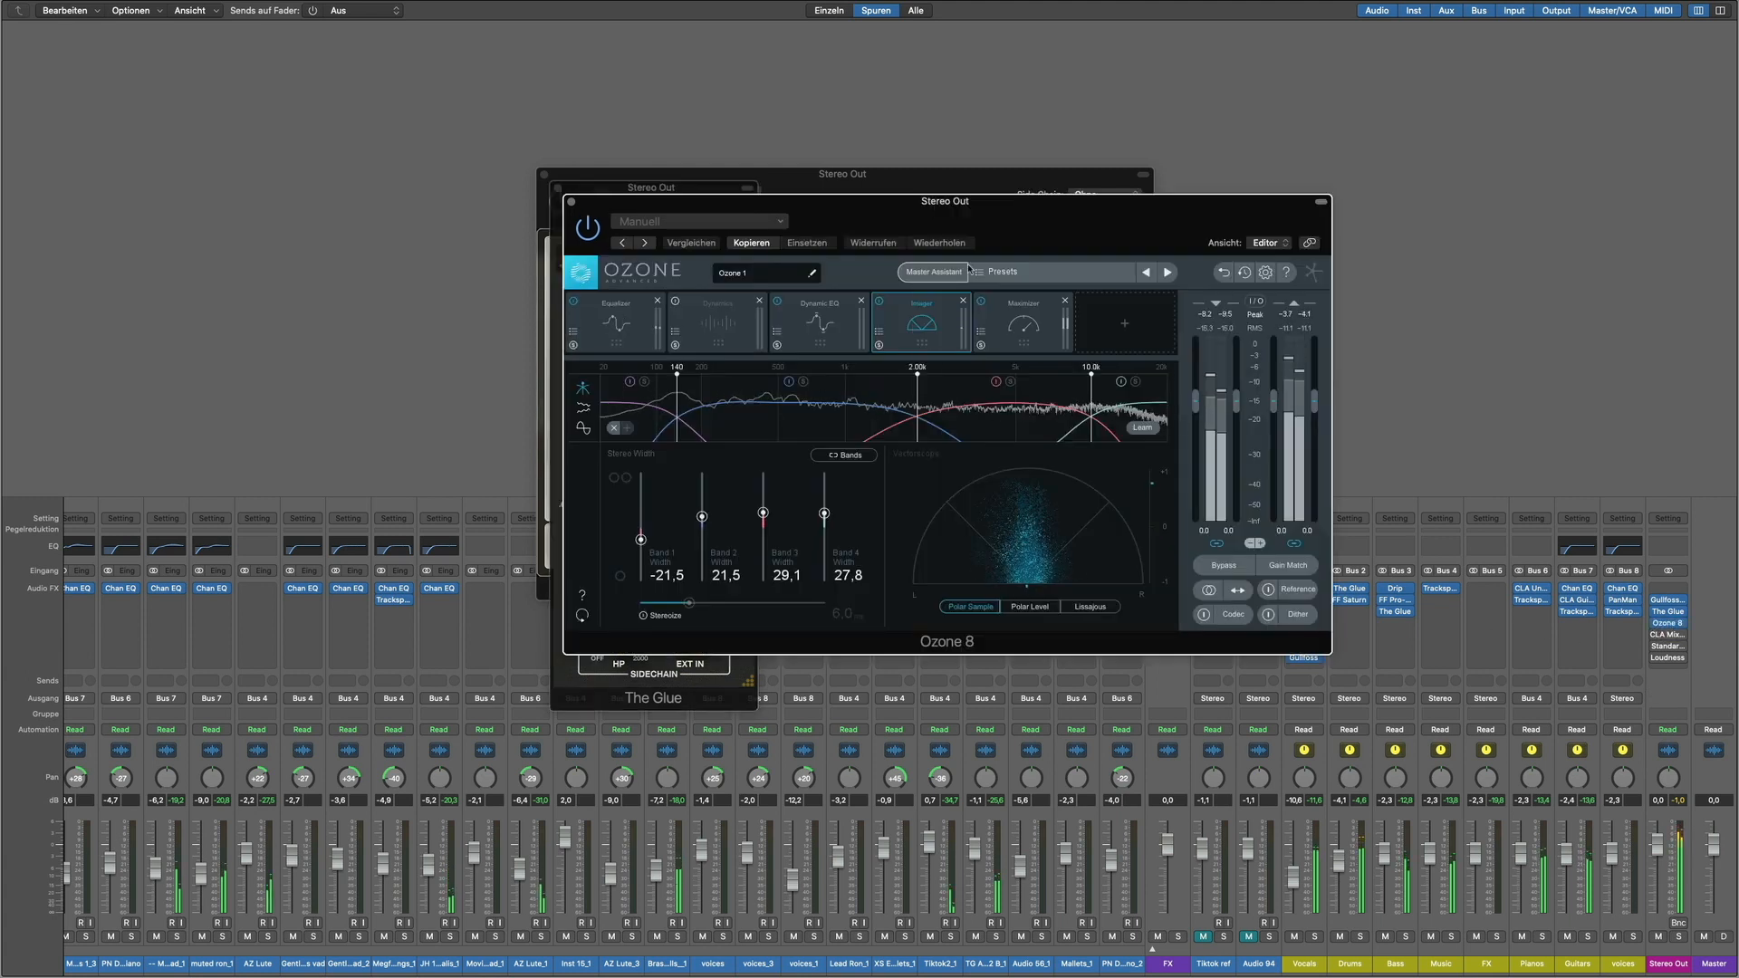
drag(943, 199, 1291, 184)
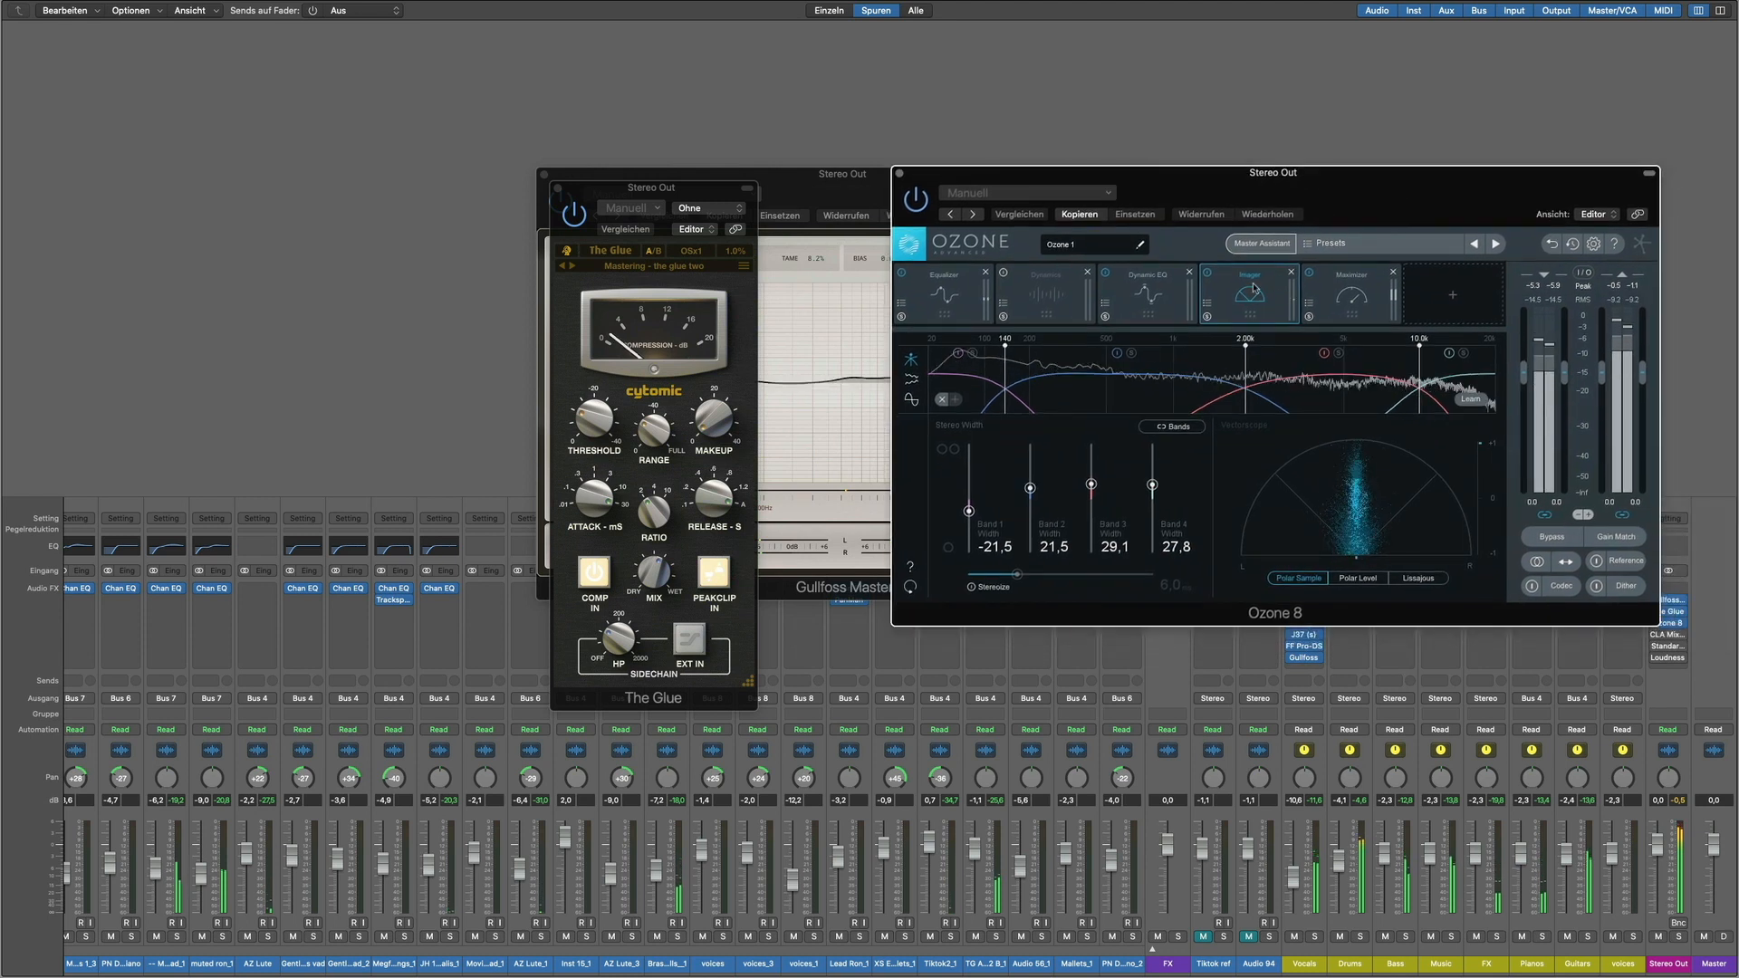
Step: Examine the Equalizer, Dynamic EQ and Maximizer modules in Ozone 8
click(962, 304)
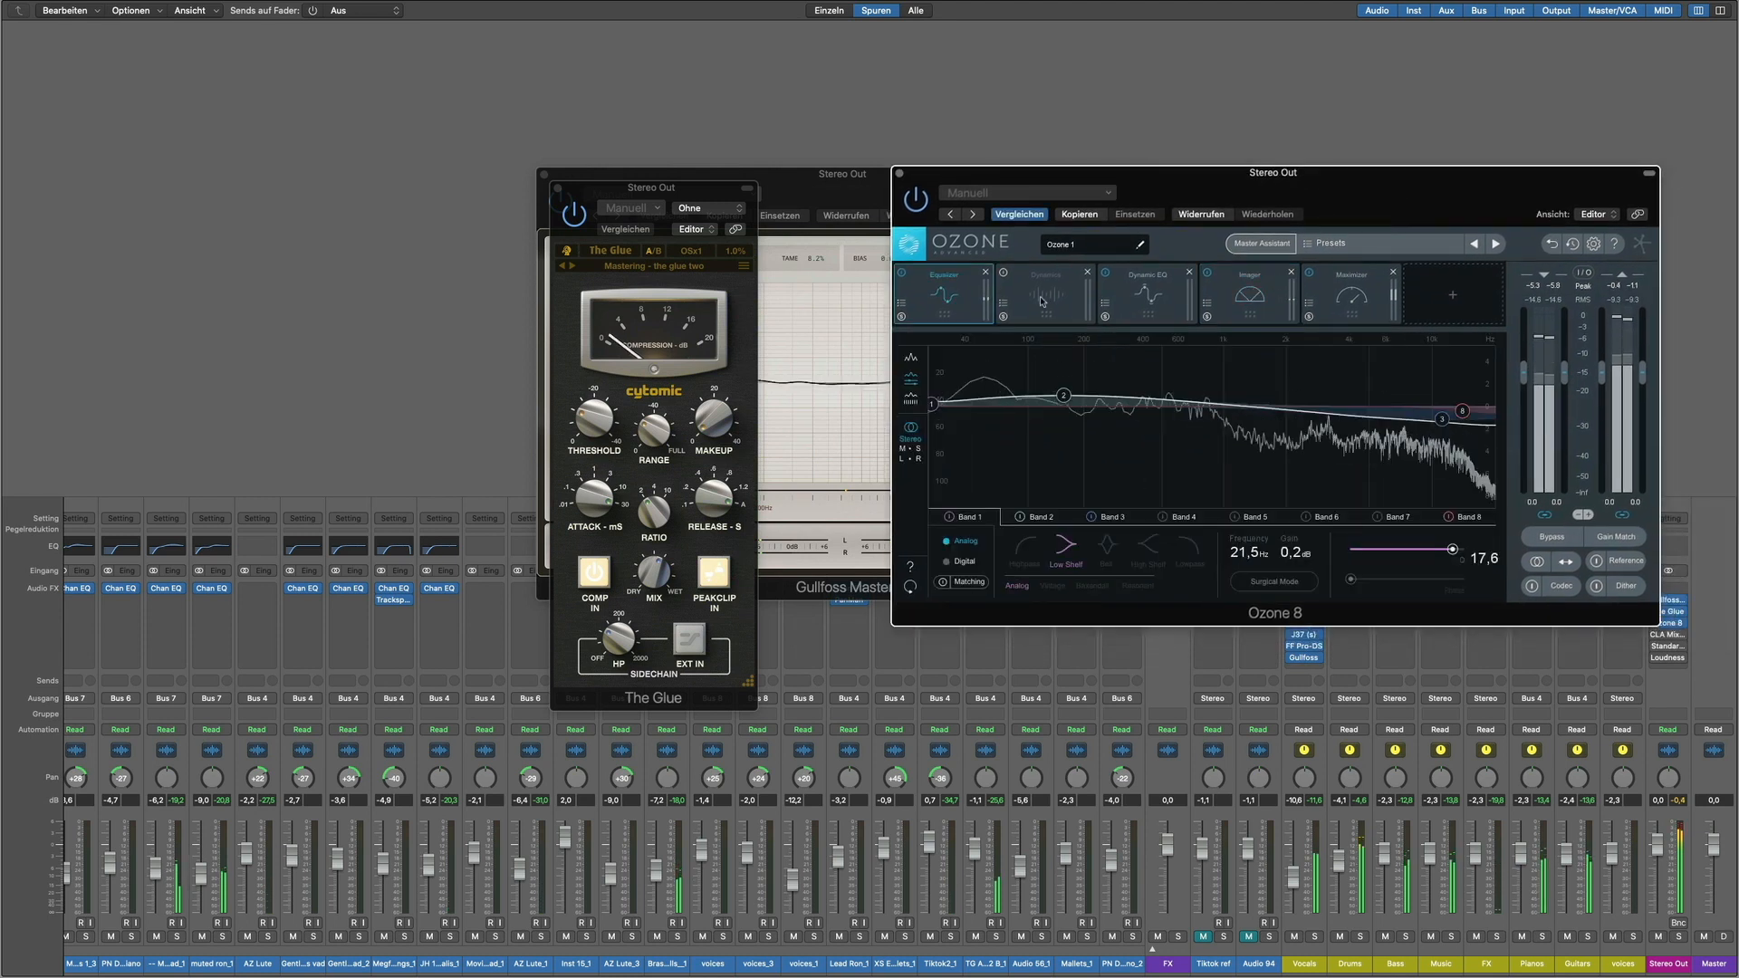
click(1151, 296)
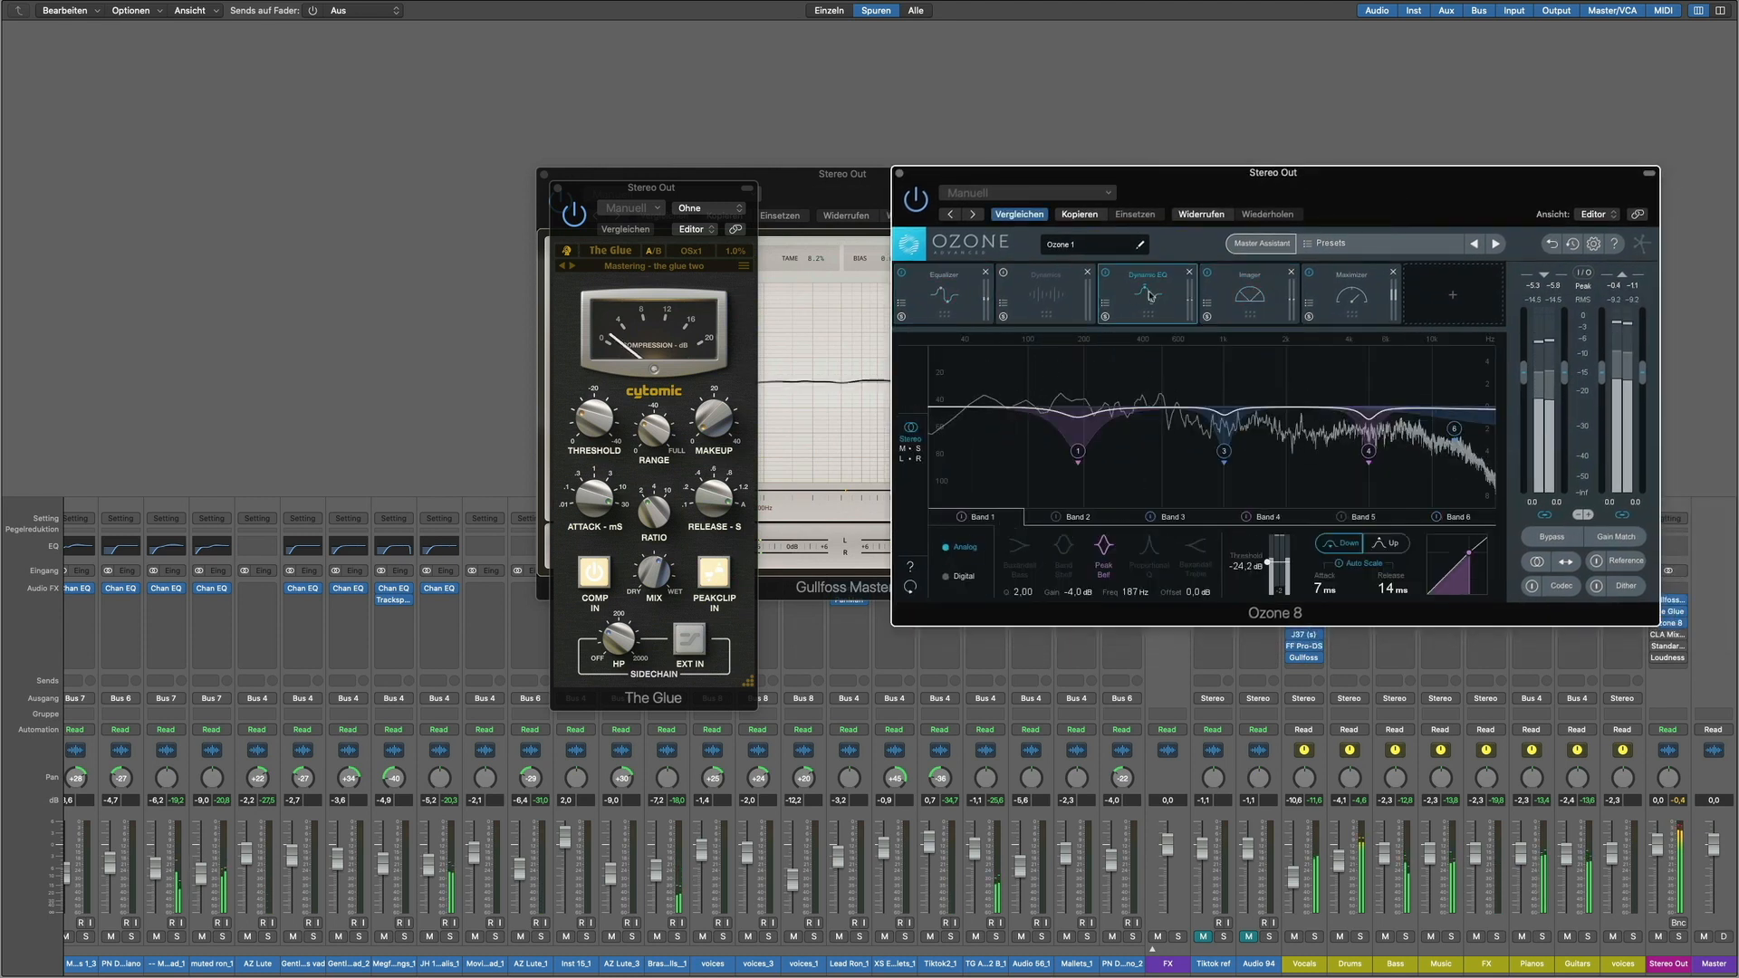
click(1359, 296)
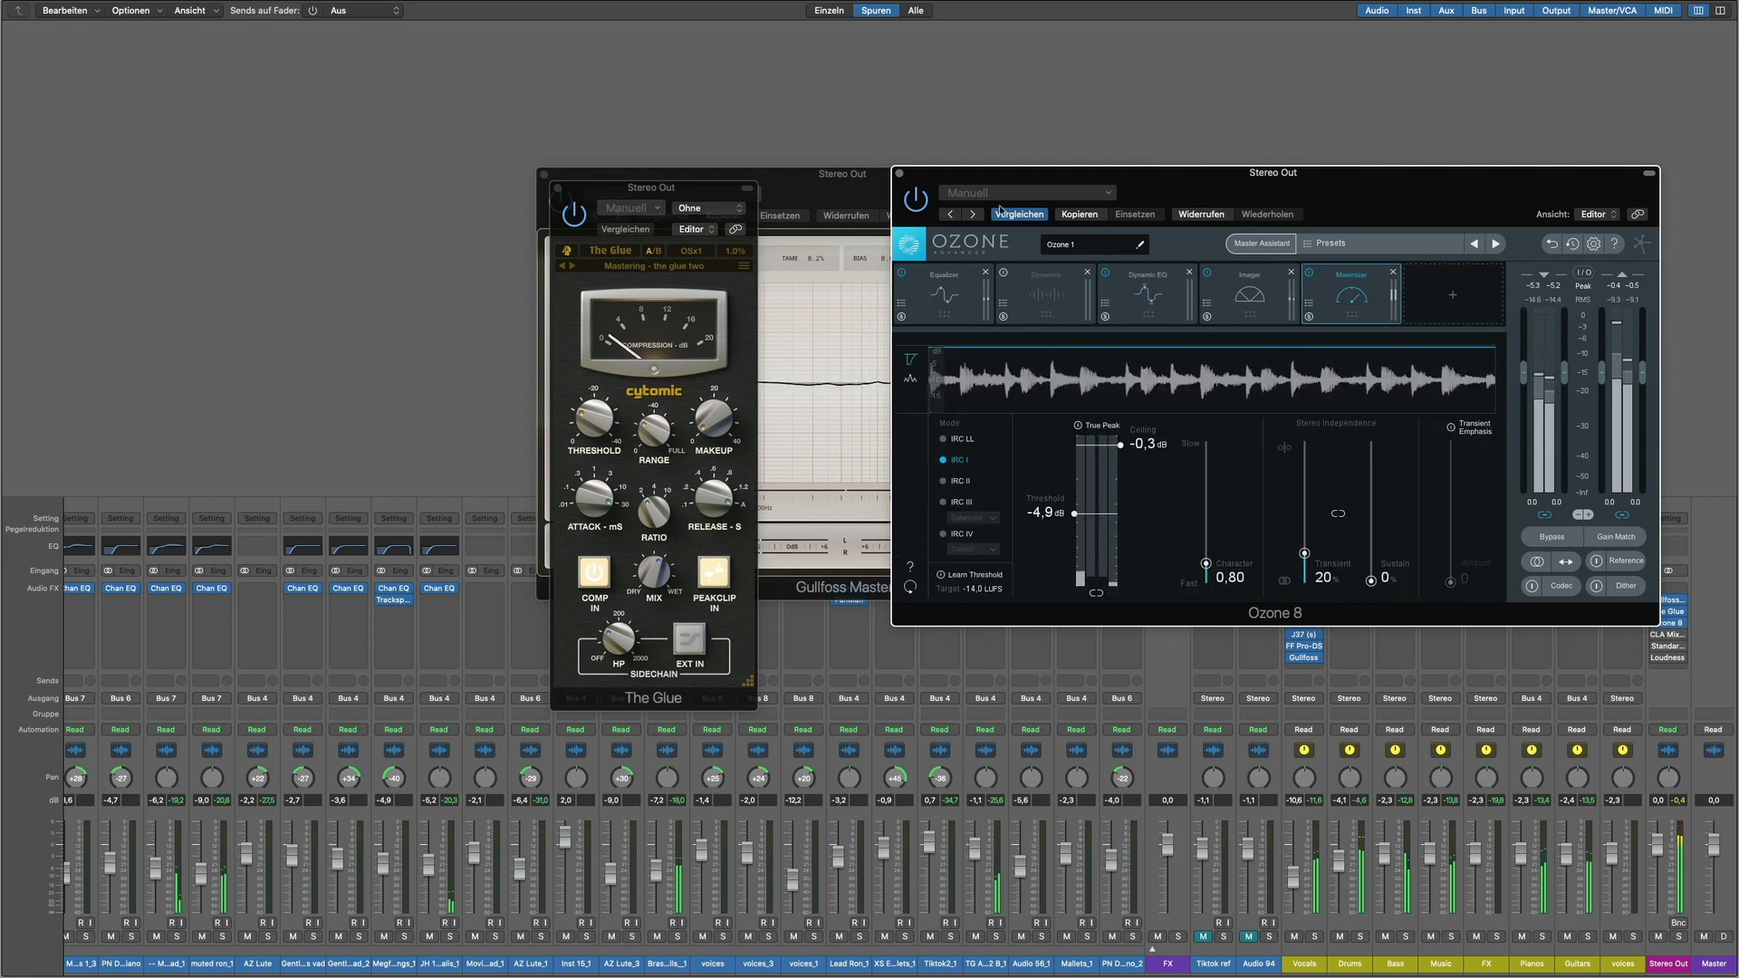
Step: Switch on and open CLA MixDown, StandardCLIP and Loudness Meter on the Stereo Out, moving CLA MixDown clear of the other plug-in windows
click(1670, 635)
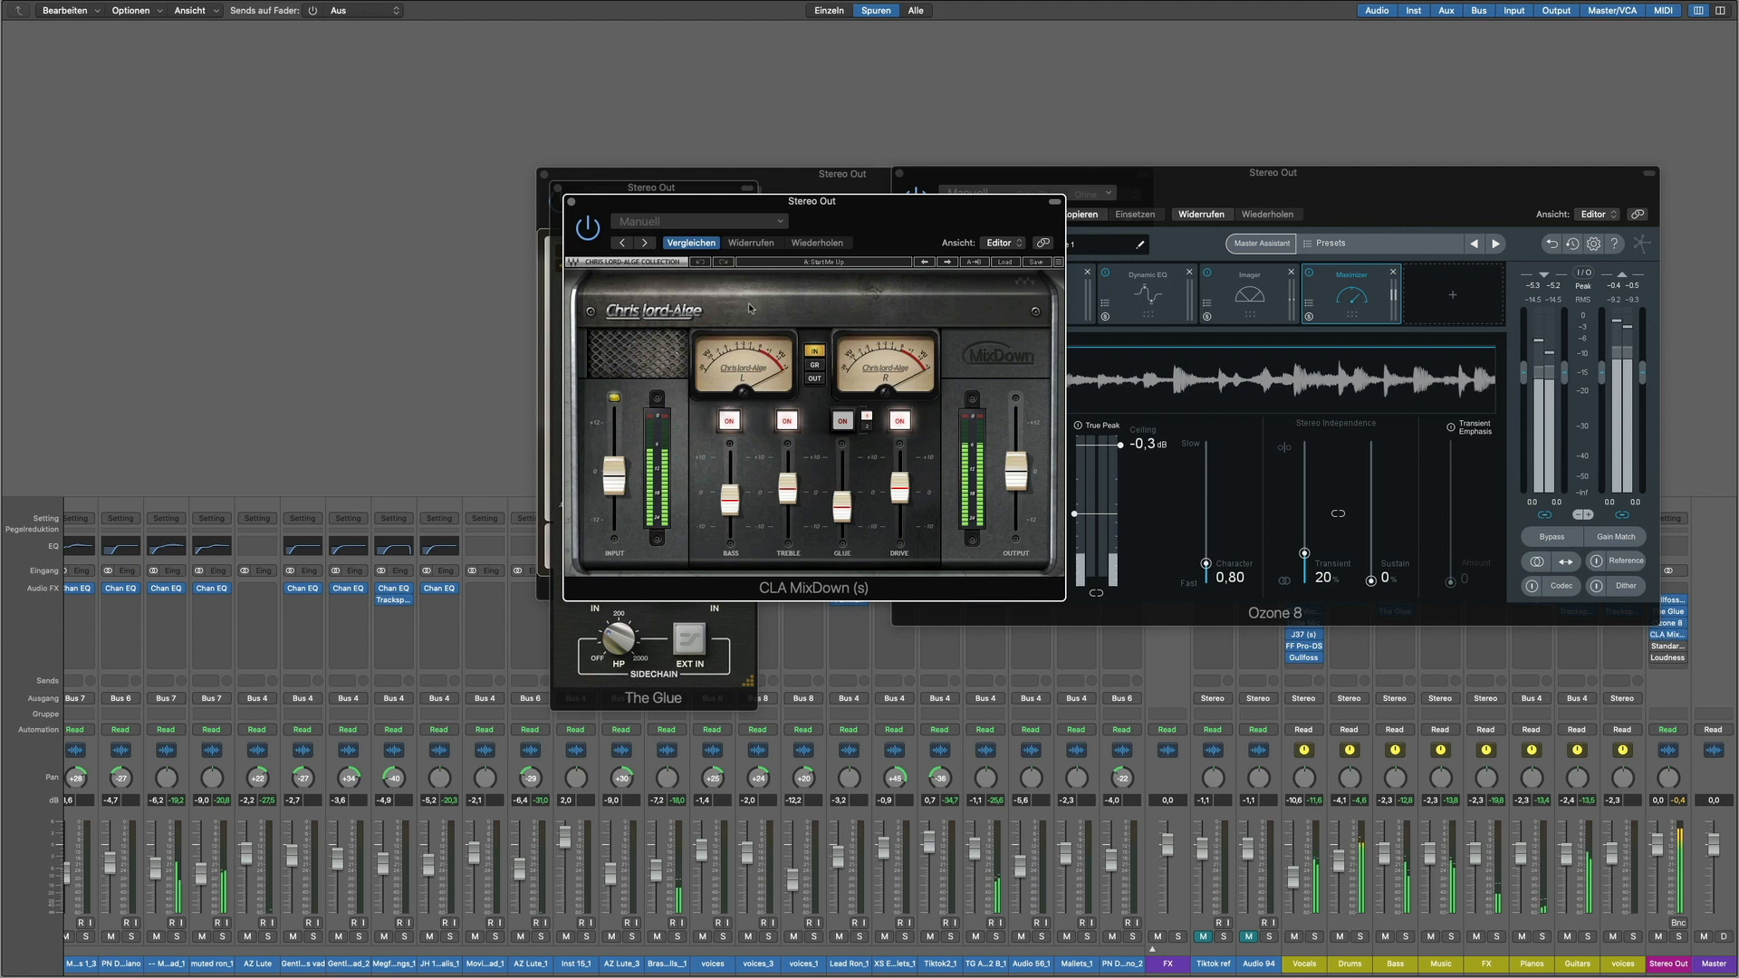
drag(838, 164, 369, 145)
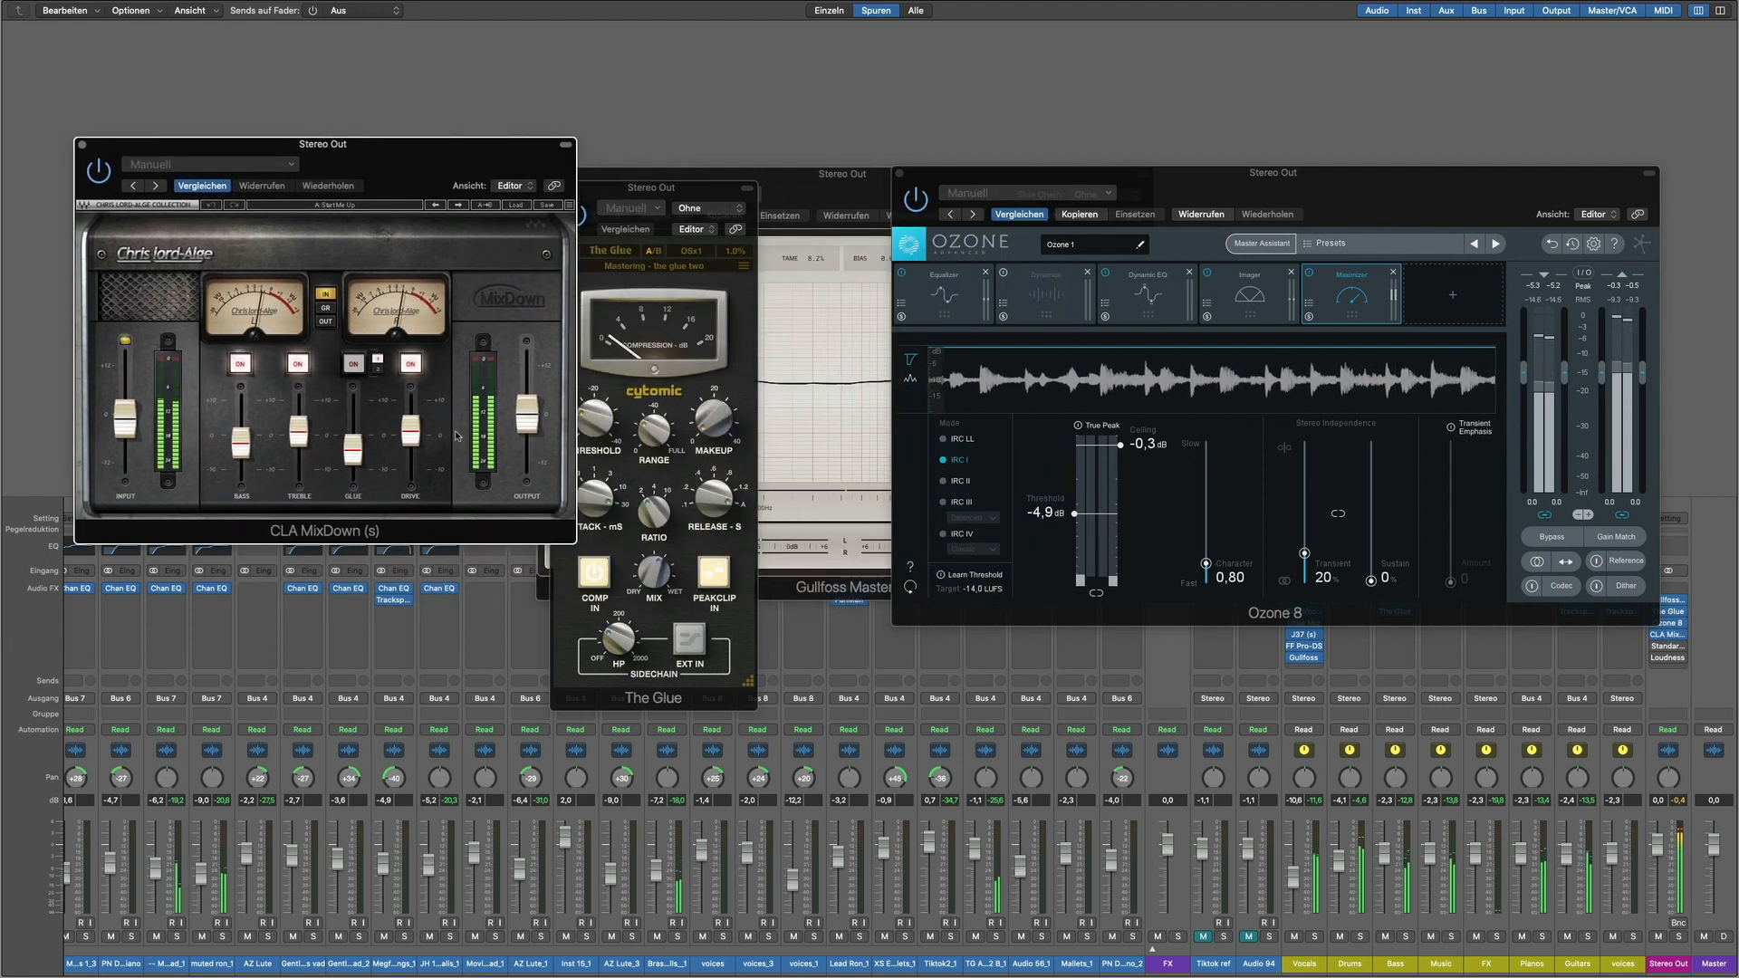
click(1670, 646)
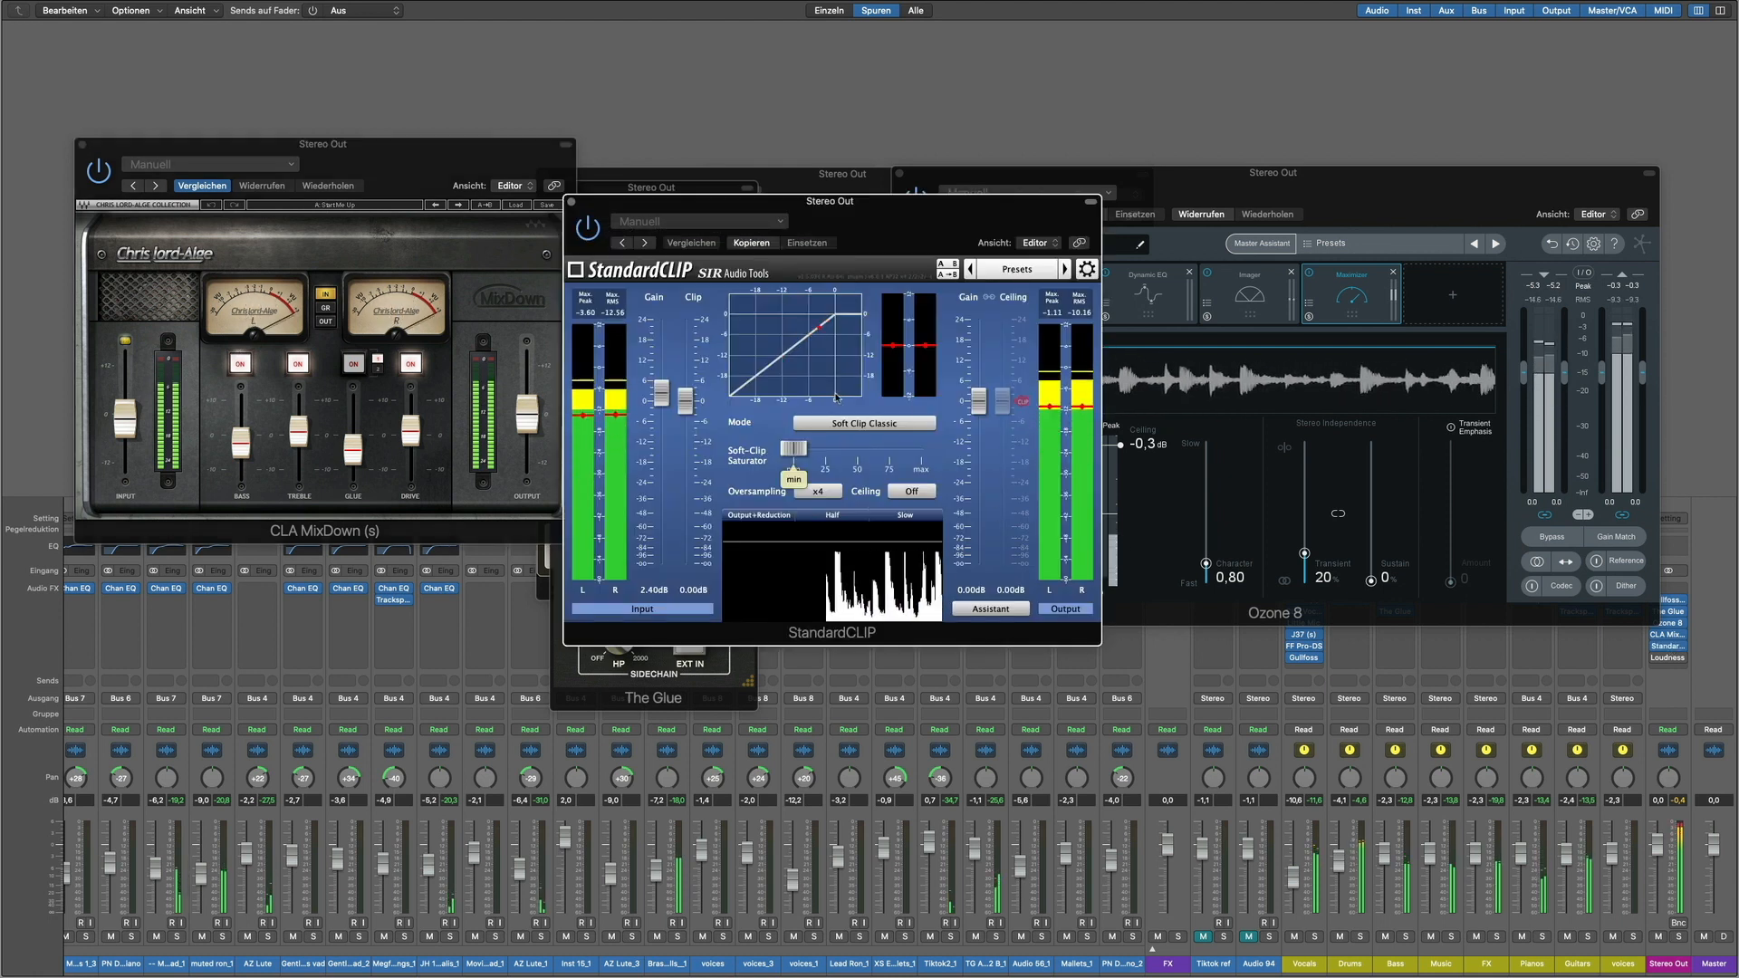
click(1656, 658)
click(1669, 659)
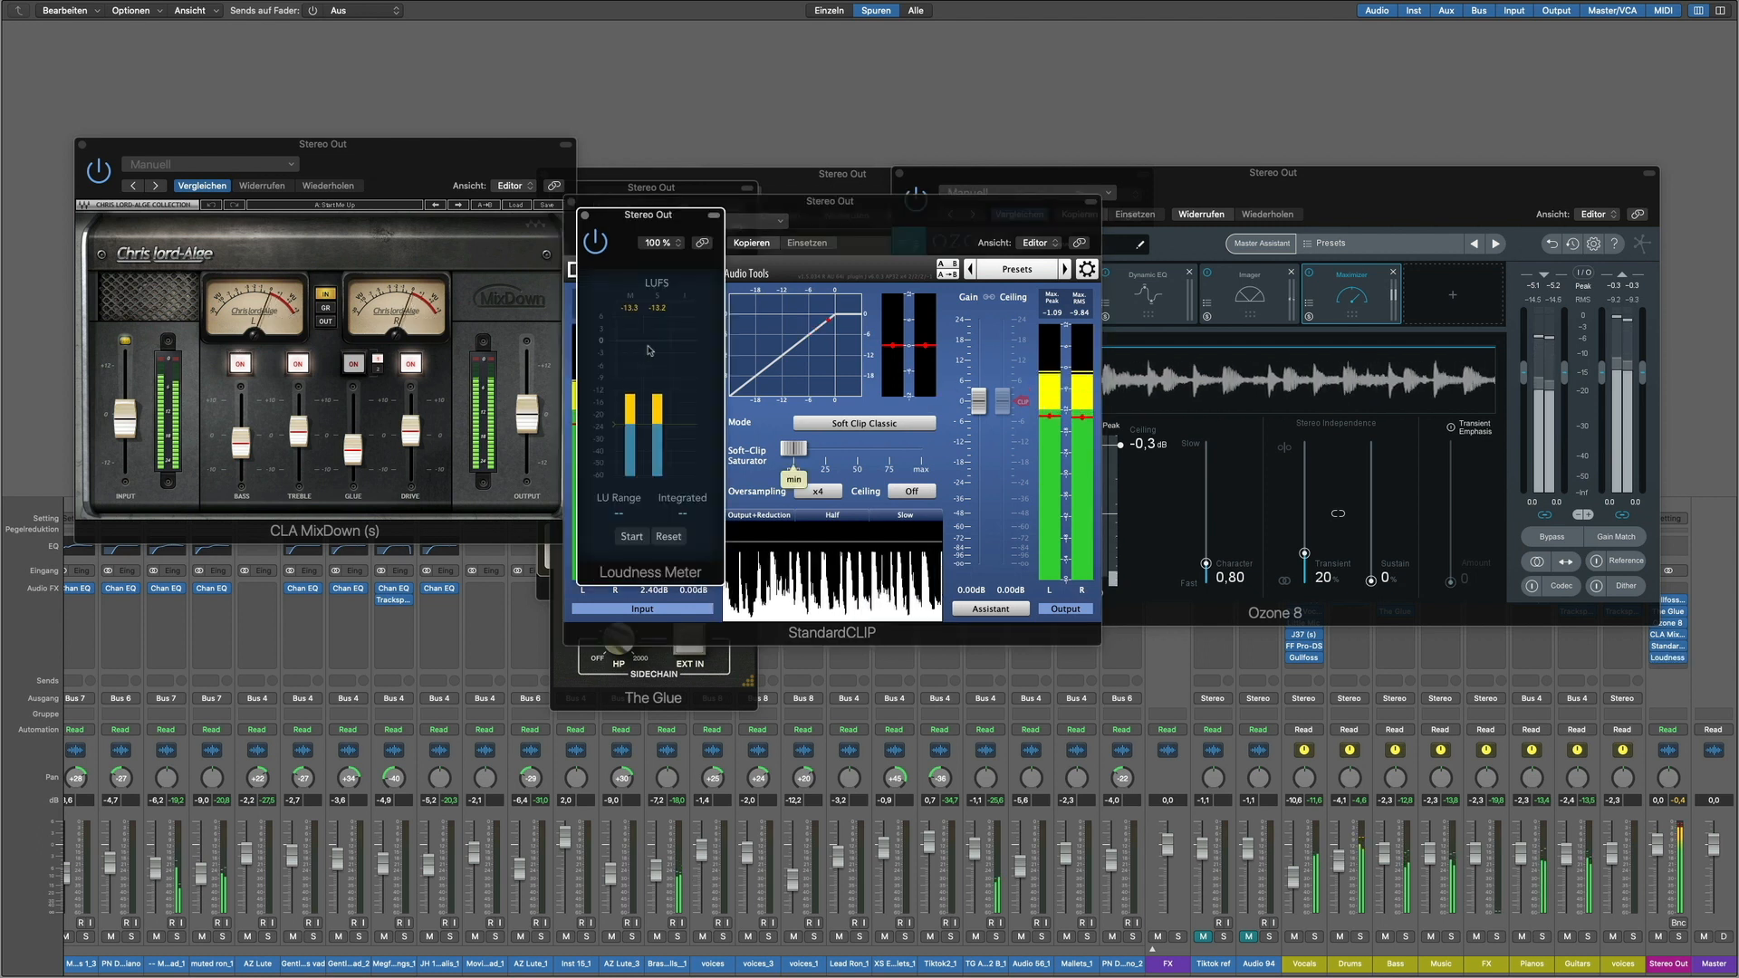